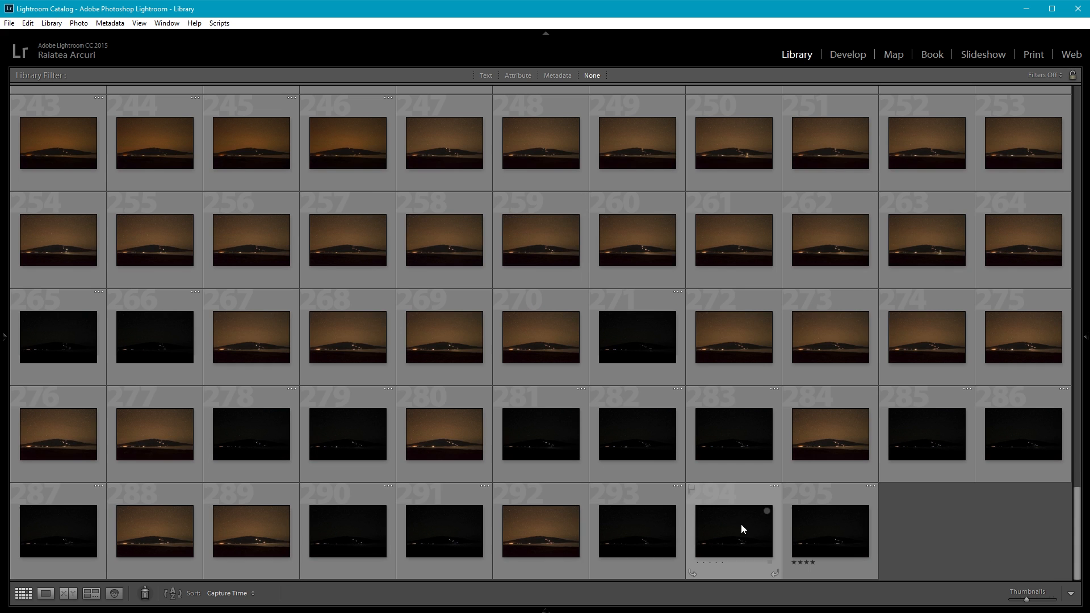
- Open the first photo of the sequence, DSC00165.ARW, for developing and inspect the mountain detail up close
{"action": "left_click_drag", "start_coordinate": [1077, 511], "coordinate": [1068, 108]}
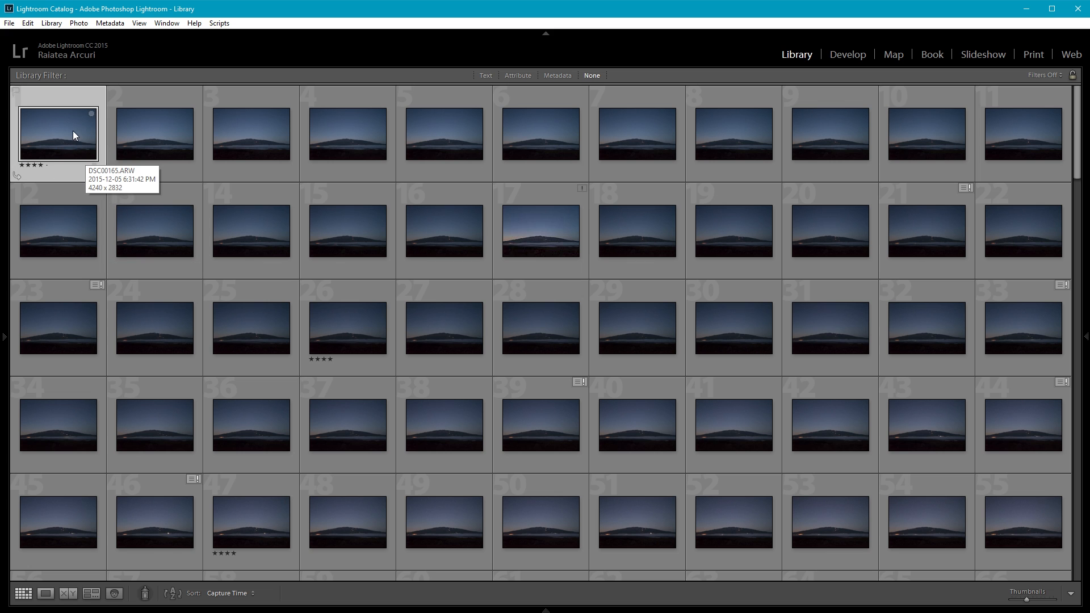
{"action": "left_click", "coordinate": [843, 56]}
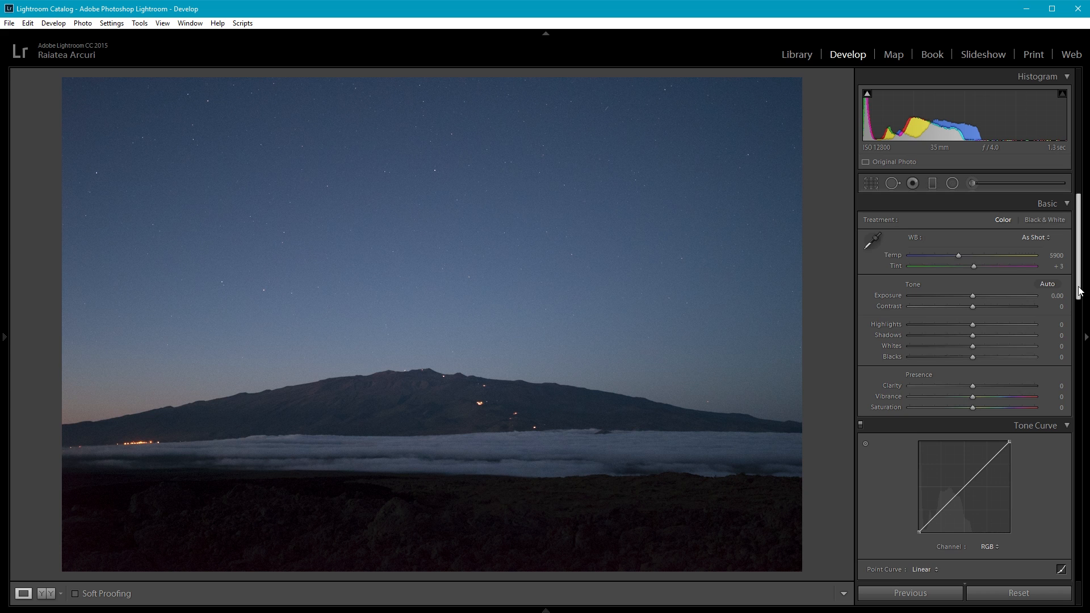
{"action": "mouse_move", "coordinate": [1080, 291]}
{"action": "left_mouse_down"}
{"action": "mouse_move", "coordinate": [1080, 309]}
{"action": "mouse_move", "coordinate": [1080, 290]}
{"action": "left_mouse_up"}
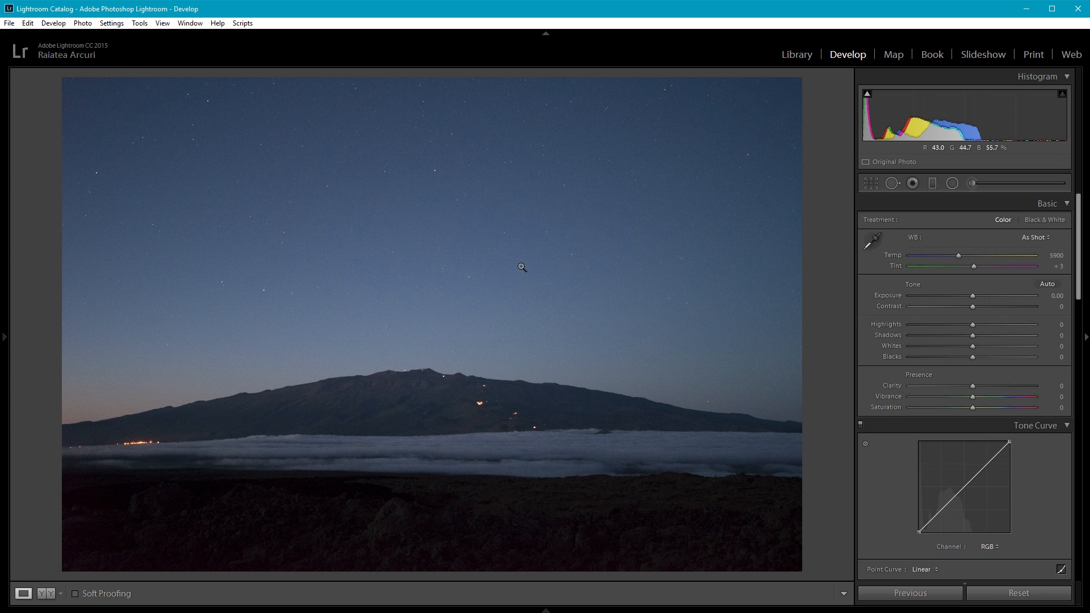
{"action": "left_click", "coordinate": [420, 400]}
{"action": "left_click_drag", "start_coordinate": [361, 323], "coordinate": [450, 322]}
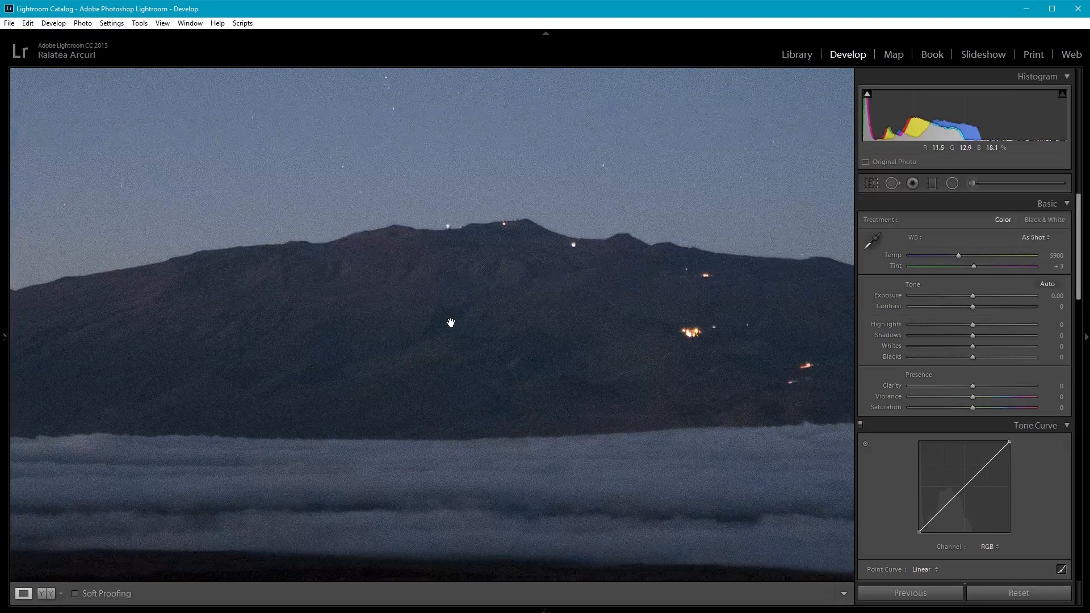
{"action": "left_click", "coordinate": [456, 287]}
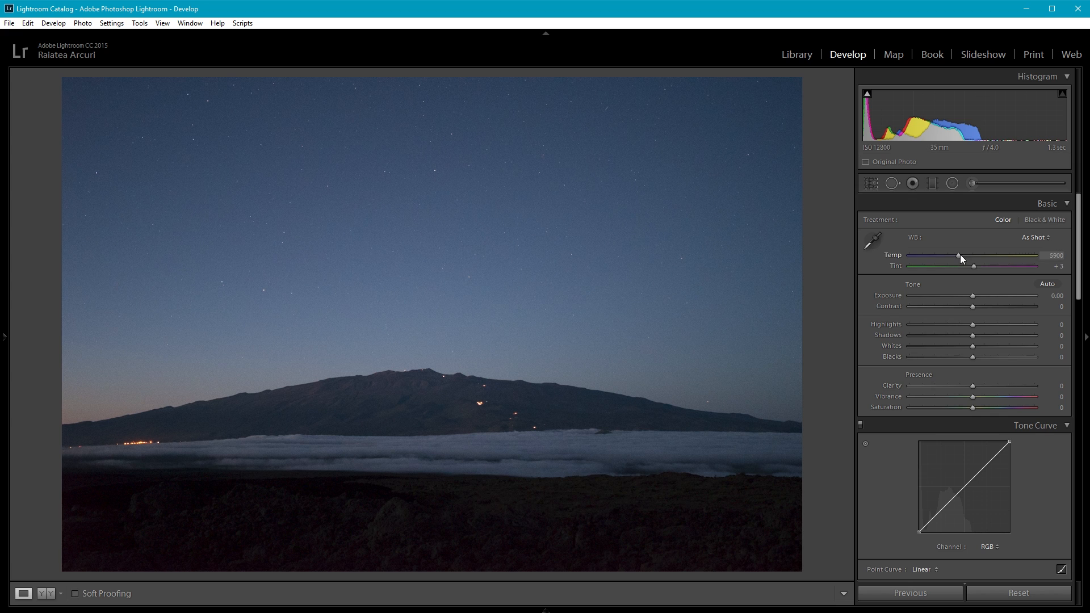
- Set the photo's Temp to 9313 and Tint to +13, with Highlights at −32 and Shadows at +48
{"action": "left_click_drag", "start_coordinate": [960, 254], "coordinate": [995, 268]}
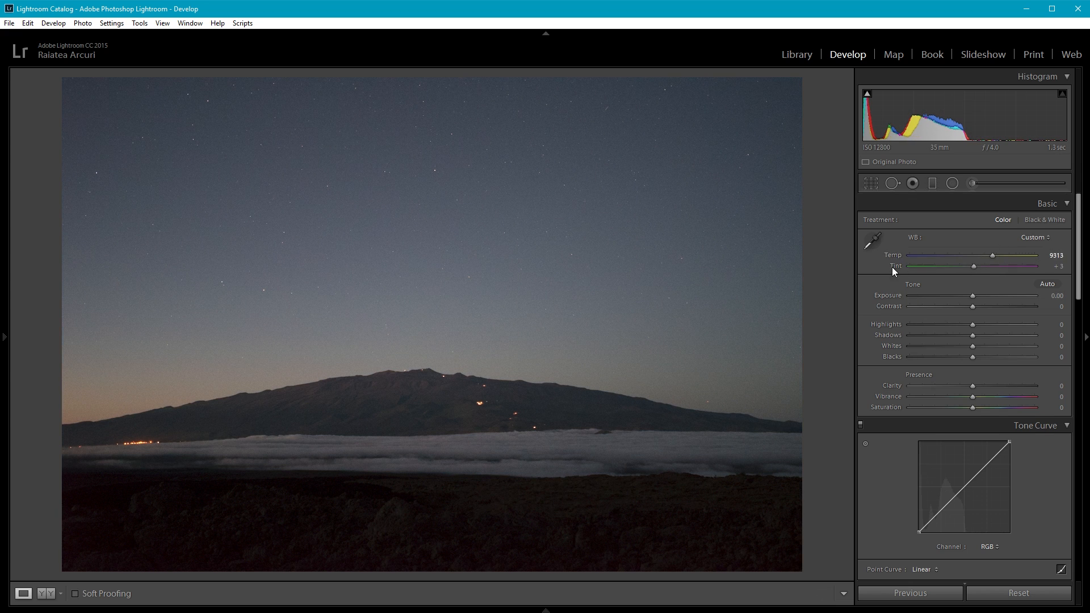
{"action": "left_click_drag", "start_coordinate": [975, 267], "coordinate": [982, 270]}
{"action": "left_click_drag", "start_coordinate": [973, 324], "coordinate": [951, 322]}
{"action": "left_click_drag", "start_coordinate": [973, 335], "coordinate": [1003, 335]}
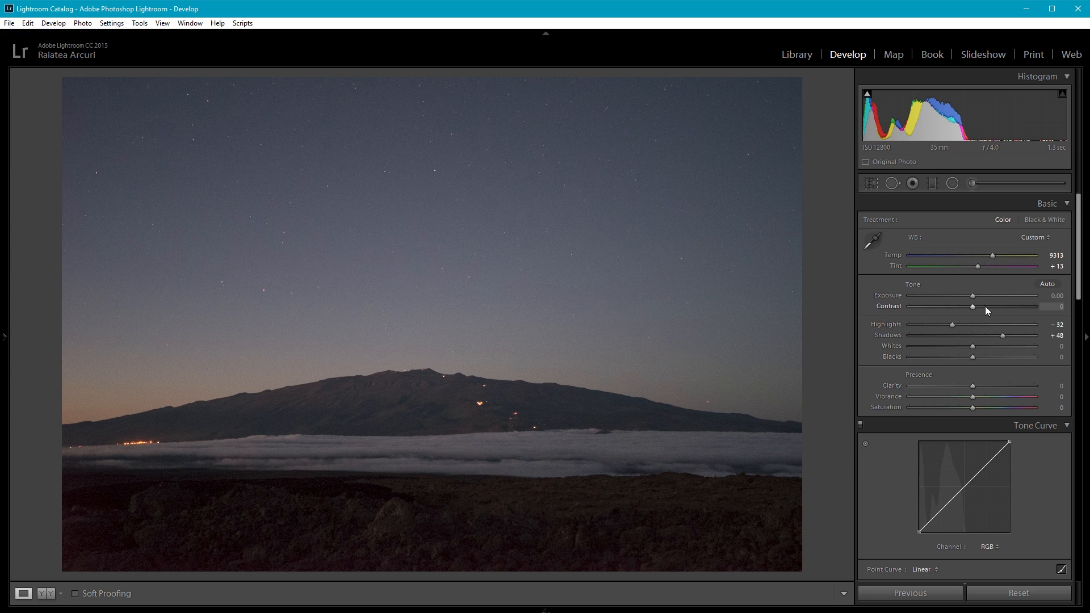
- Set Contrast to +20 and Whites to +22, trying a slight Blacks reduction and resetting Blacks to 0
{"action": "left_click_drag", "start_coordinate": [985, 305], "coordinate": [986, 309]}
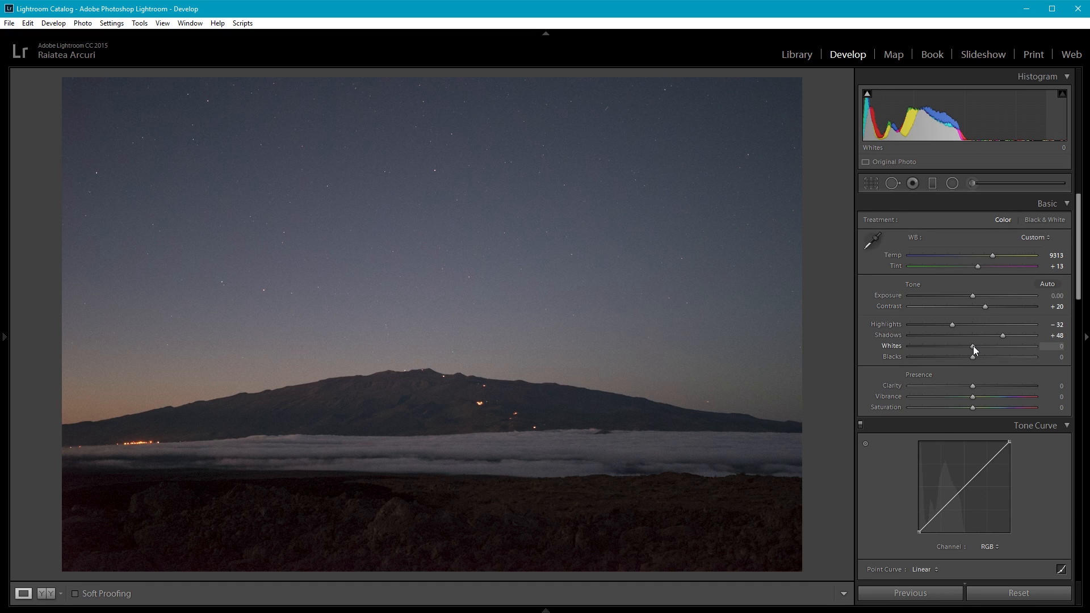
{"action": "mouse_move", "coordinate": [973, 346]}
{"action": "left_mouse_down"}
{"action": "mouse_move", "coordinate": [1000, 347]}
{"action": "mouse_move", "coordinate": [984, 349]}
{"action": "left_mouse_up"}
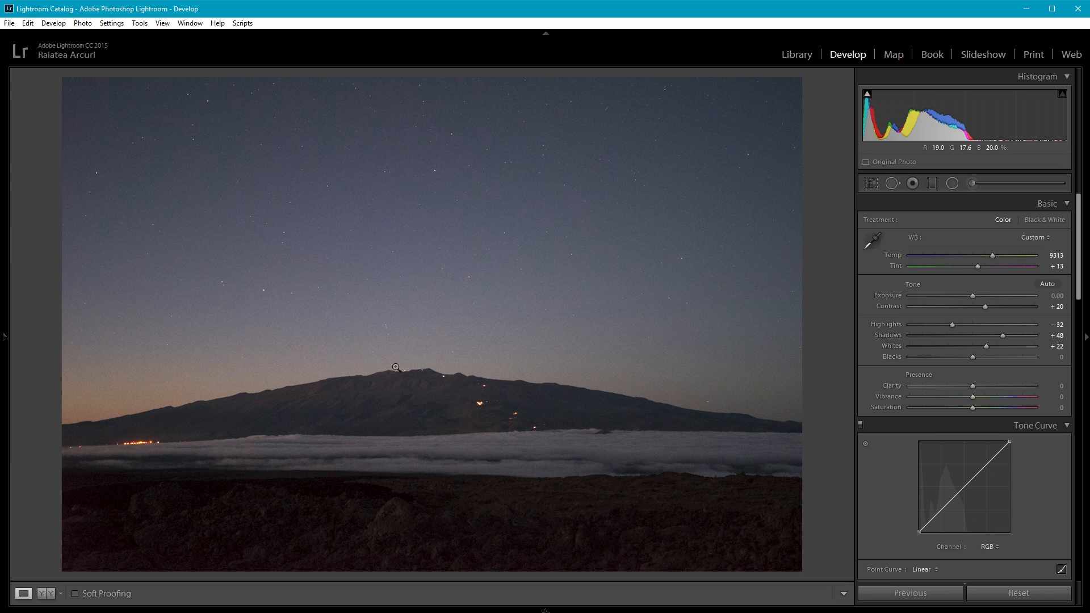
{"action": "left_click_drag", "start_coordinate": [972, 357], "coordinate": [970, 357]}
{"action": "double_click", "coordinate": [970, 356]}
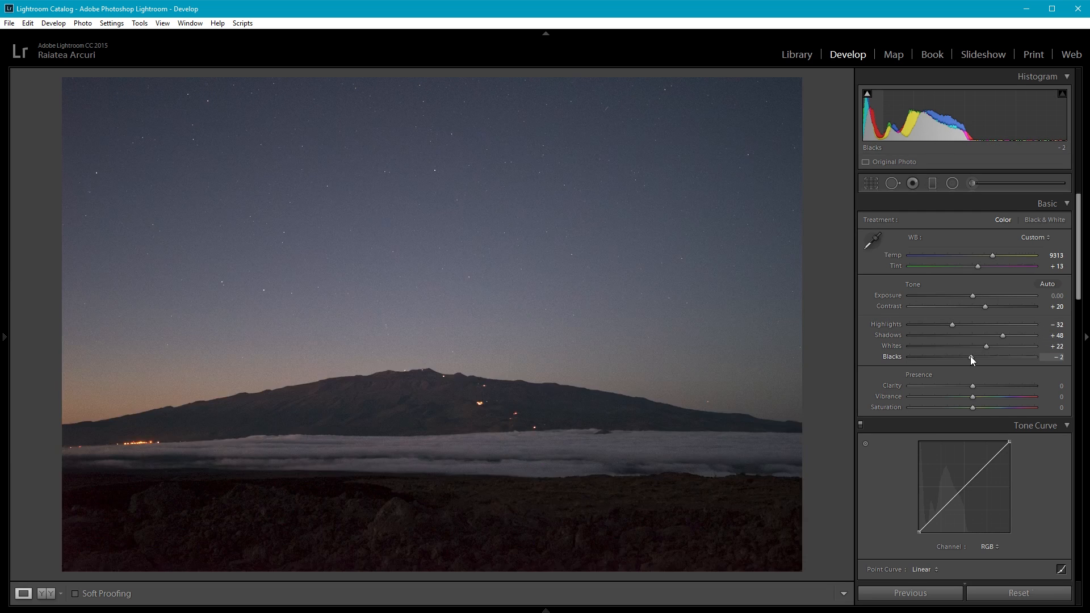
- Set Vibrance to +25 and check the mountain up close
{"action": "left_click", "coordinate": [989, 396]}
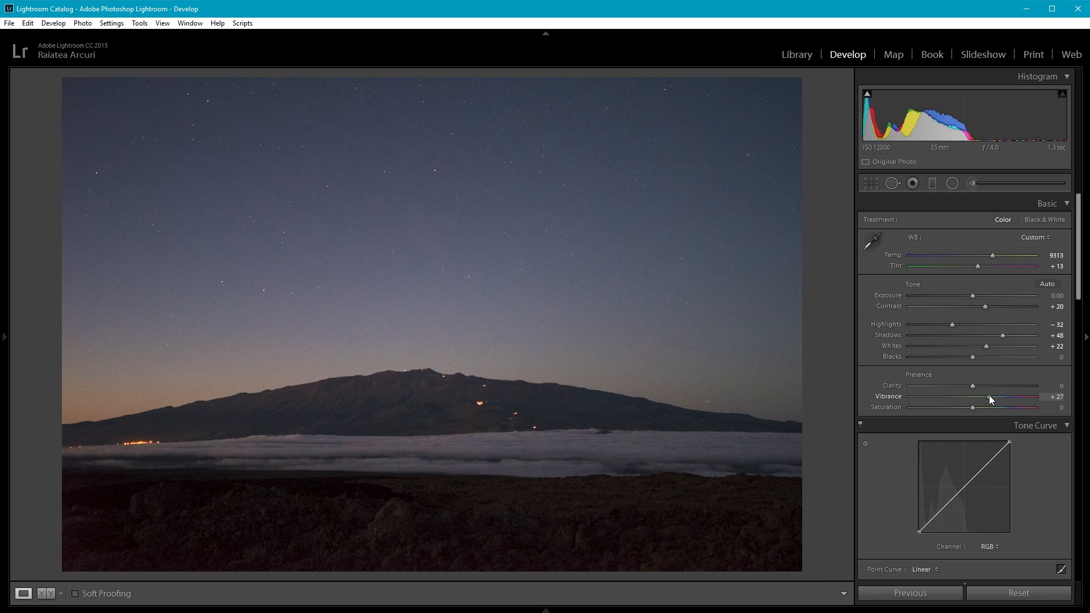
{"action": "left_click", "coordinate": [984, 392]}
{"action": "left_click_drag", "start_coordinate": [989, 394], "coordinate": [988, 394]}
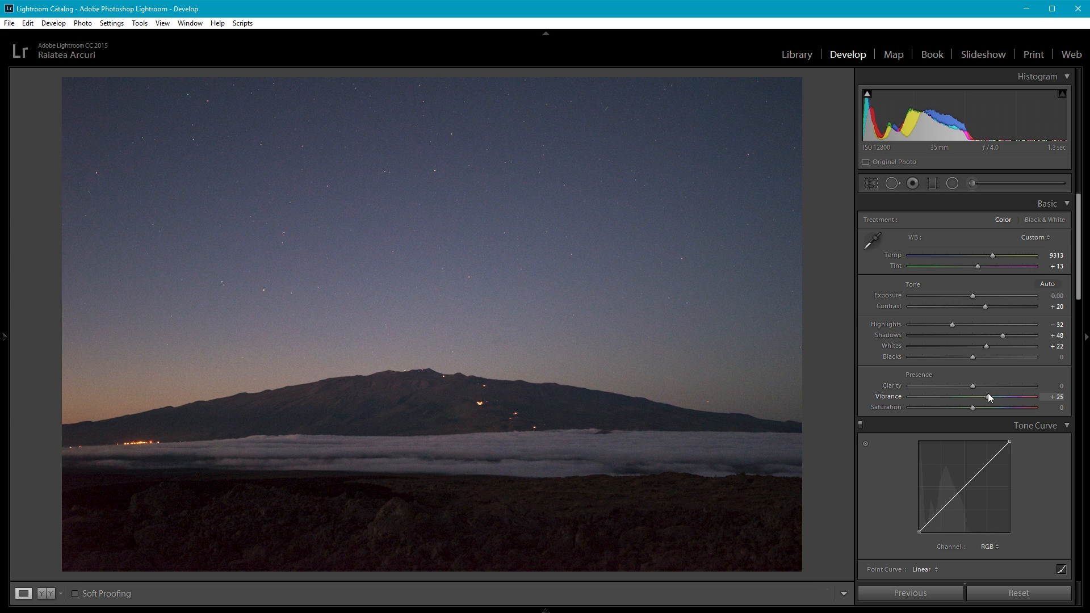
{"action": "left_click", "coordinate": [426, 391]}
{"action": "left_click_drag", "start_coordinate": [352, 415], "coordinate": [418, 353]}
{"action": "left_click", "coordinate": [419, 364]}
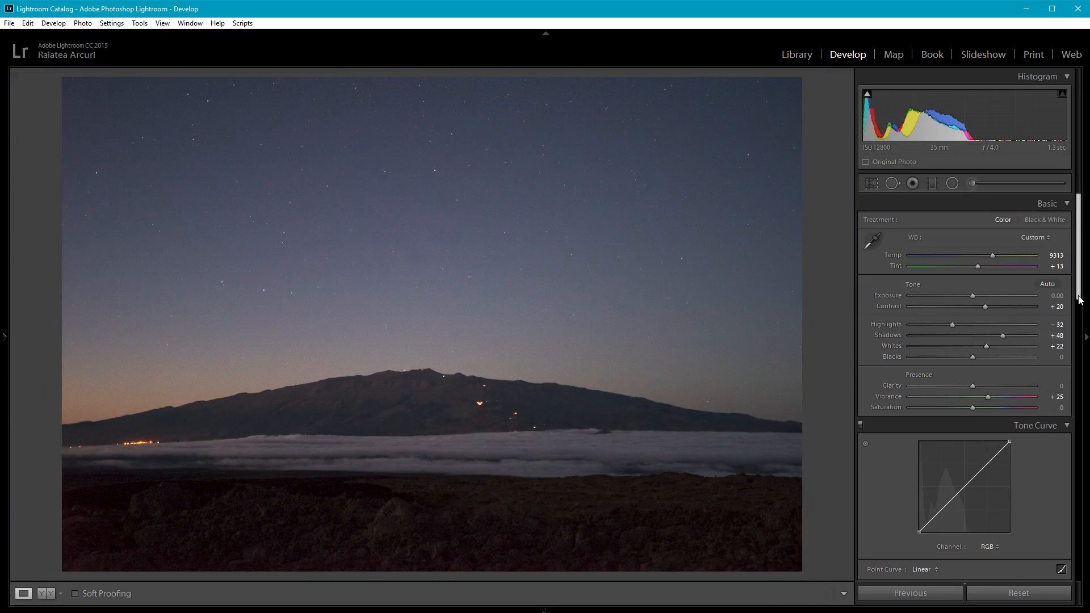
- Enable lens profile corrections for the photo
{"action": "left_click_drag", "start_coordinate": [1080, 300], "coordinate": [1080, 436]}
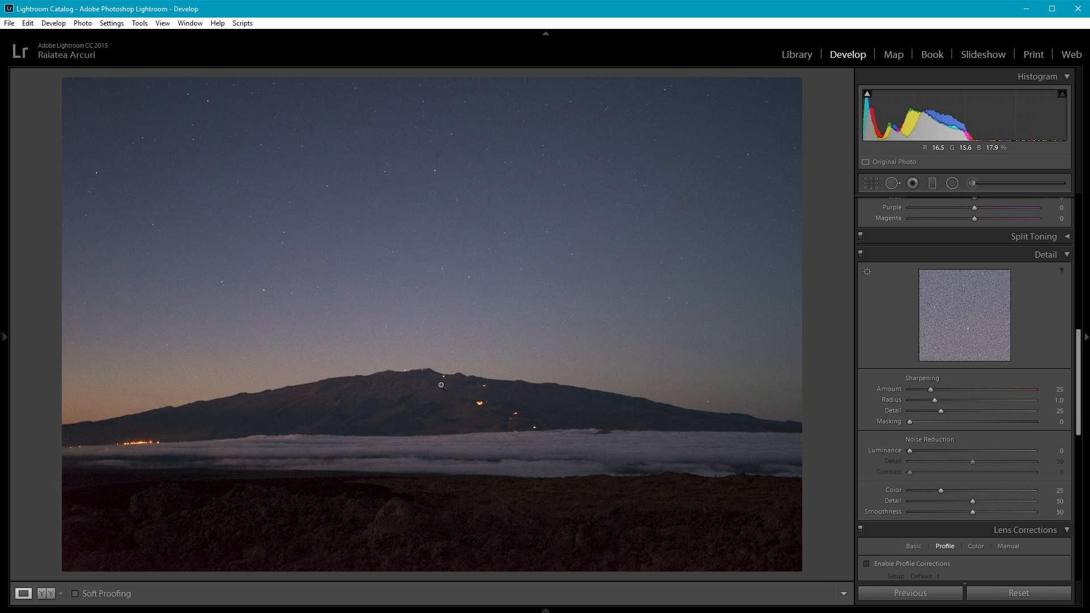
{"action": "mouse_move", "coordinate": [1080, 417]}
{"action": "left_mouse_down"}
{"action": "mouse_move", "coordinate": [1079, 433]}
{"action": "mouse_move", "coordinate": [1080, 420]}
{"action": "left_mouse_up"}
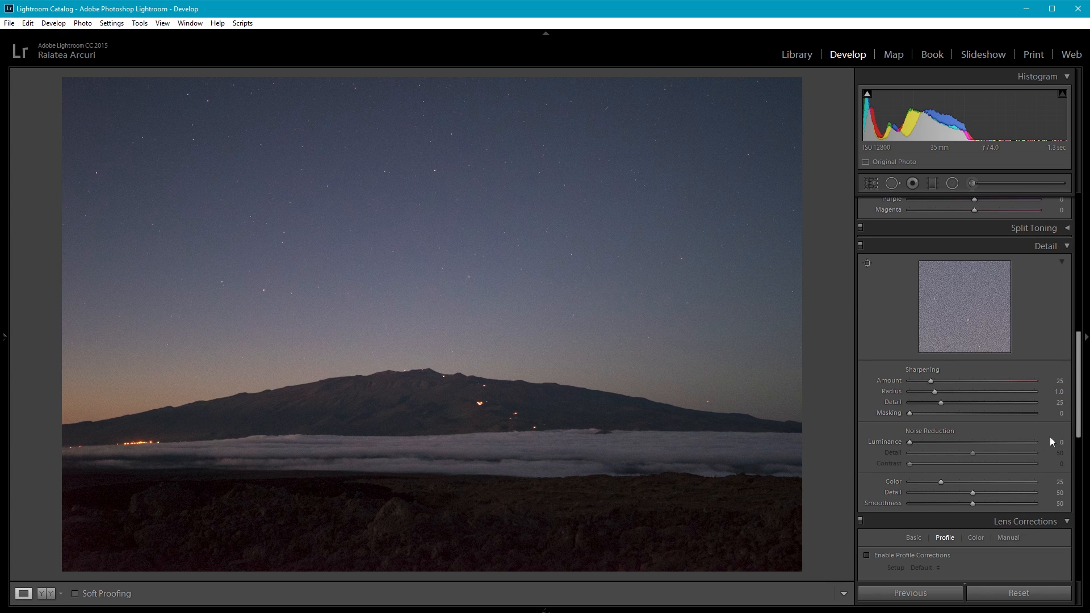
{"action": "left_click_drag", "start_coordinate": [1079, 432], "coordinate": [1079, 486]}
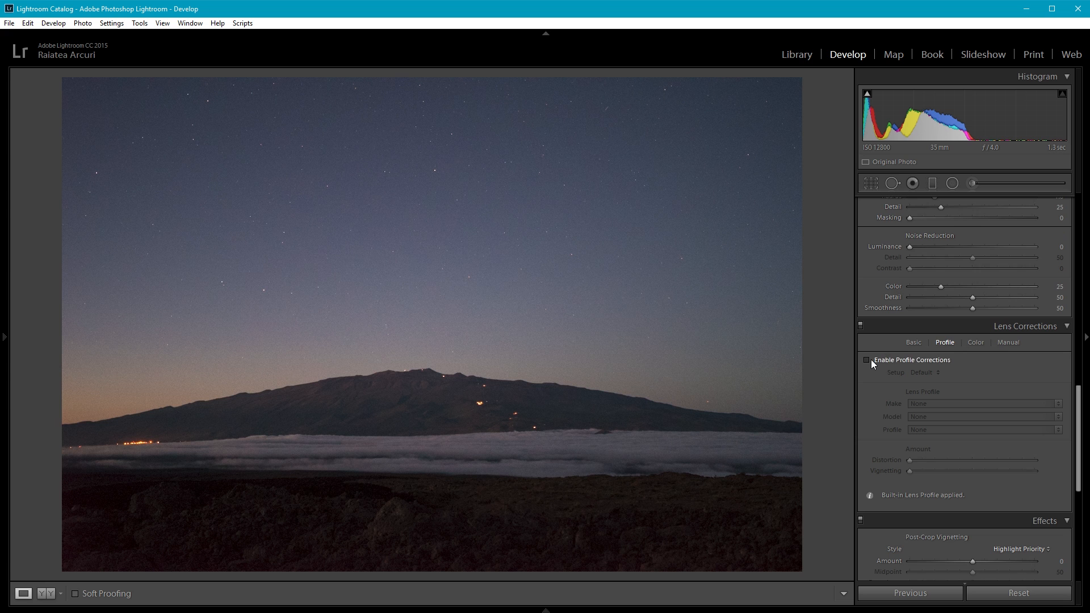
{"action": "left_click", "coordinate": [867, 361]}
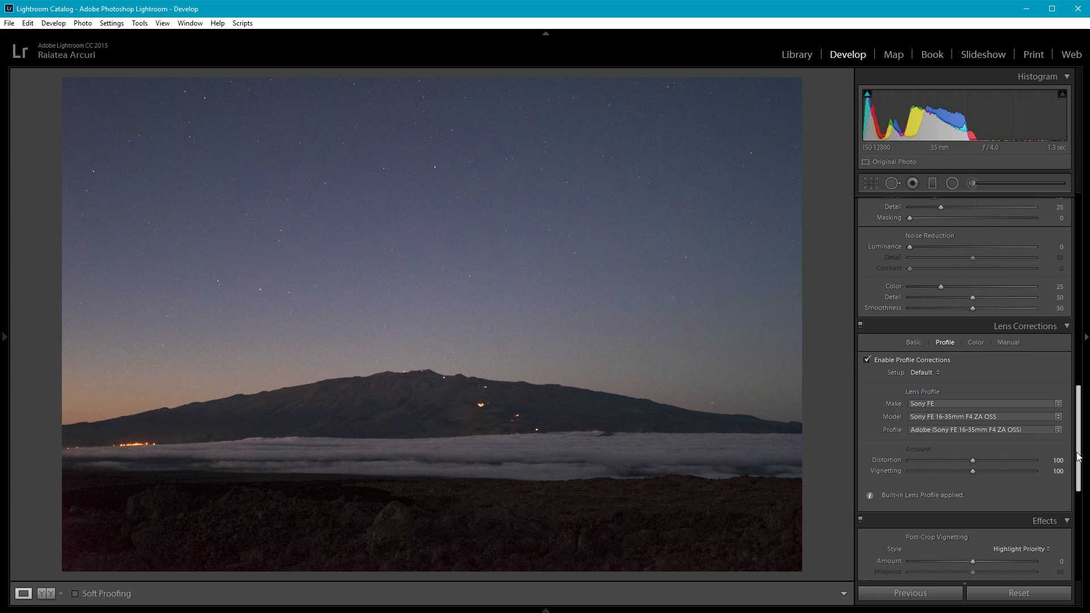
- Set Exposure to +1.43 to reveal the colour cast in the dark foreground
{"action": "left_click_drag", "start_coordinate": [1076, 442], "coordinate": [1067, 258]}
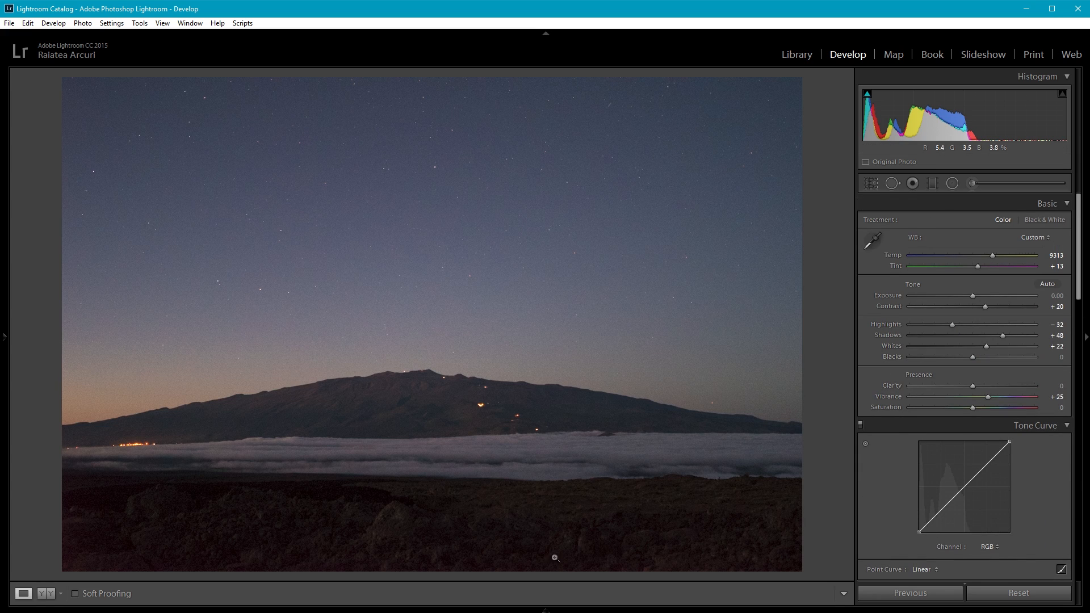
{"action": "left_click", "coordinate": [985, 296]}
{"action": "left_click_drag", "start_coordinate": [985, 296], "coordinate": [990, 295]}
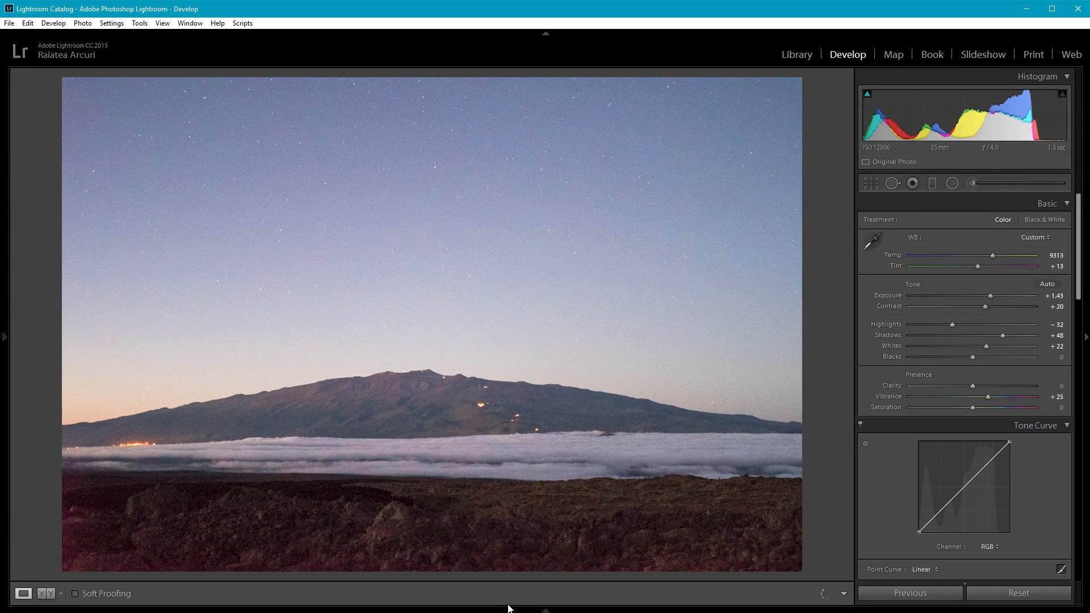
{"action": "mouse_move", "coordinate": [509, 609]}
- With reset adjustment brush settings, brush Tint −35 at size 11 over the foreground's lower-right magenta cast, and shift that mask's tint further toward green
{"action": "left_click", "coordinate": [975, 183]}
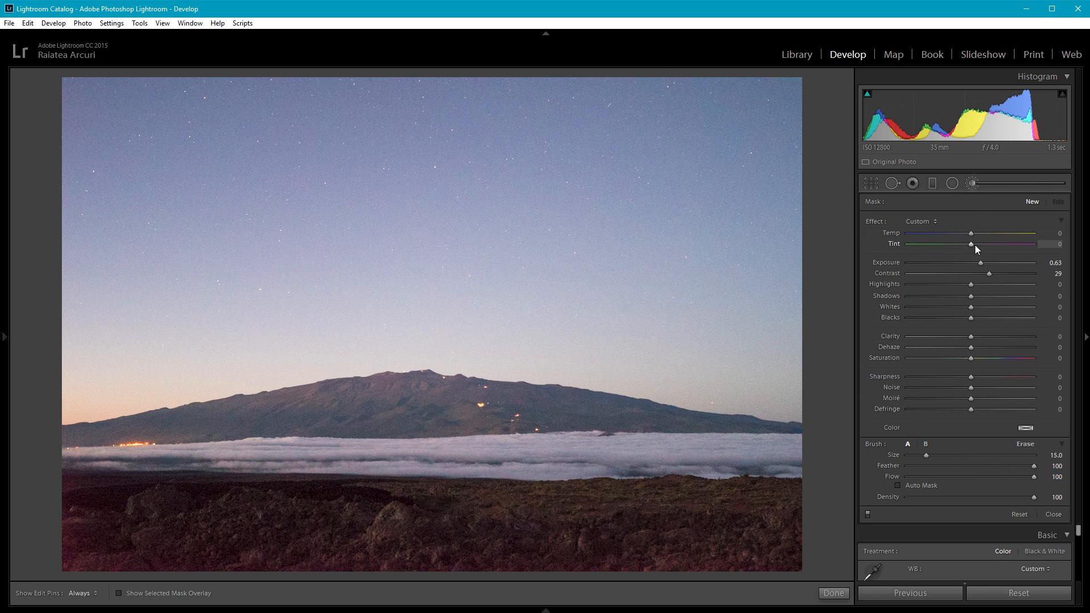
{"action": "key", "text": "alt"}
{"action": "left_click", "coordinate": [882, 221], "text": "alt"}
{"action": "left_click_drag", "start_coordinate": [996, 244], "coordinate": [952, 244]}
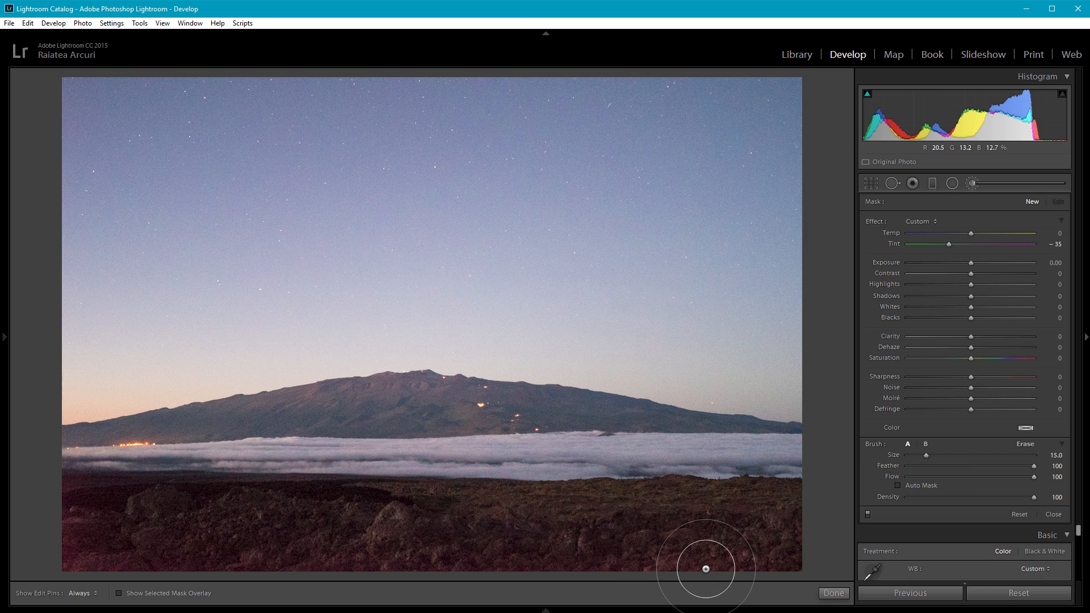
{"action": "scroll", "coordinate": [706, 569], "scroll_direction": "down", "scroll_amount": 4}
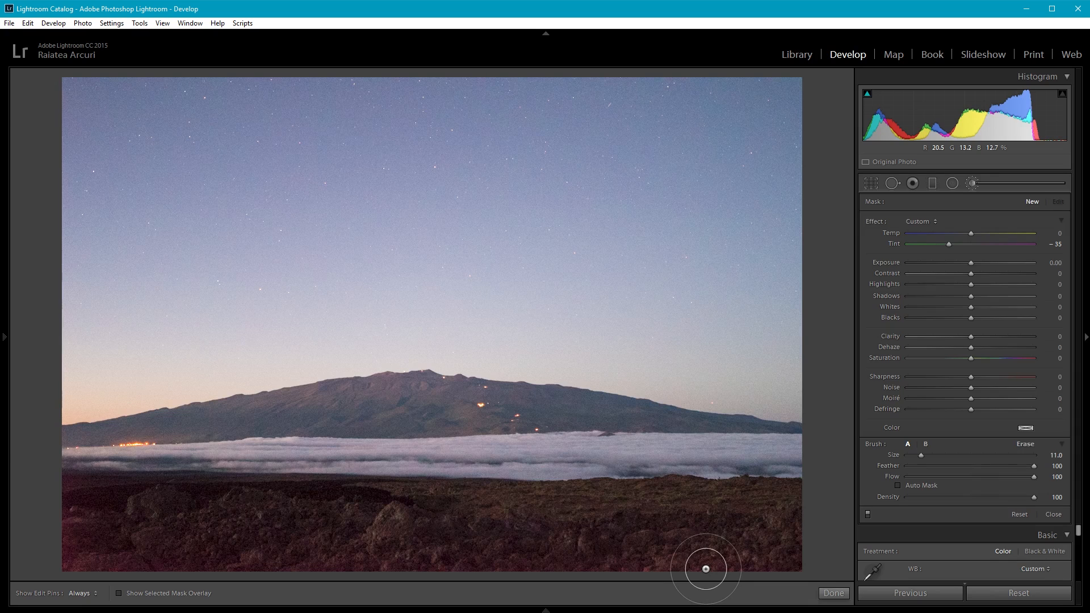
{"action": "key", "text": "h"}
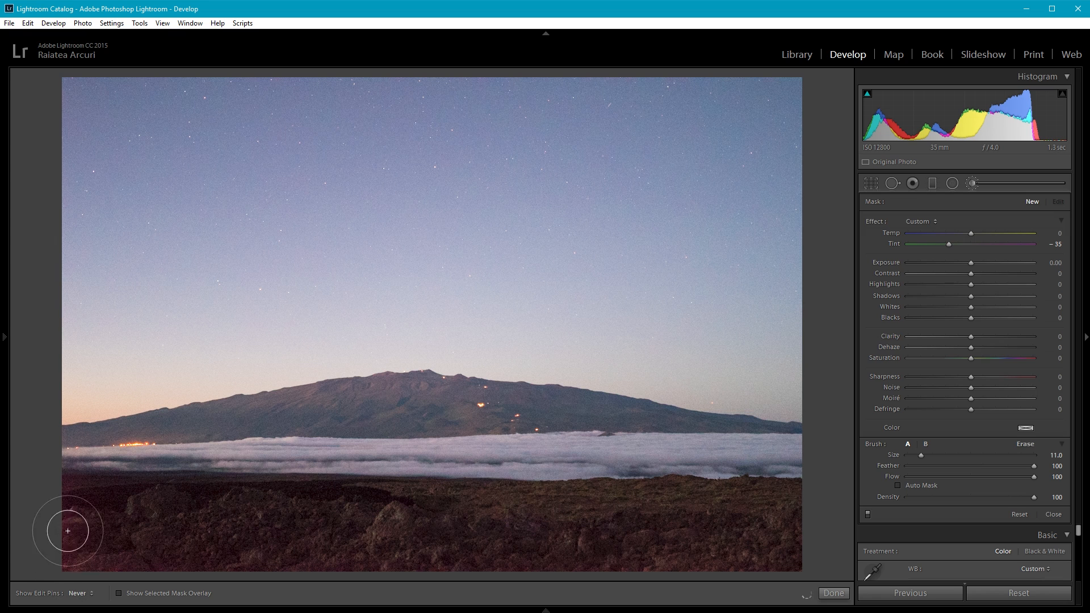
{"action": "key", "text": "h"}
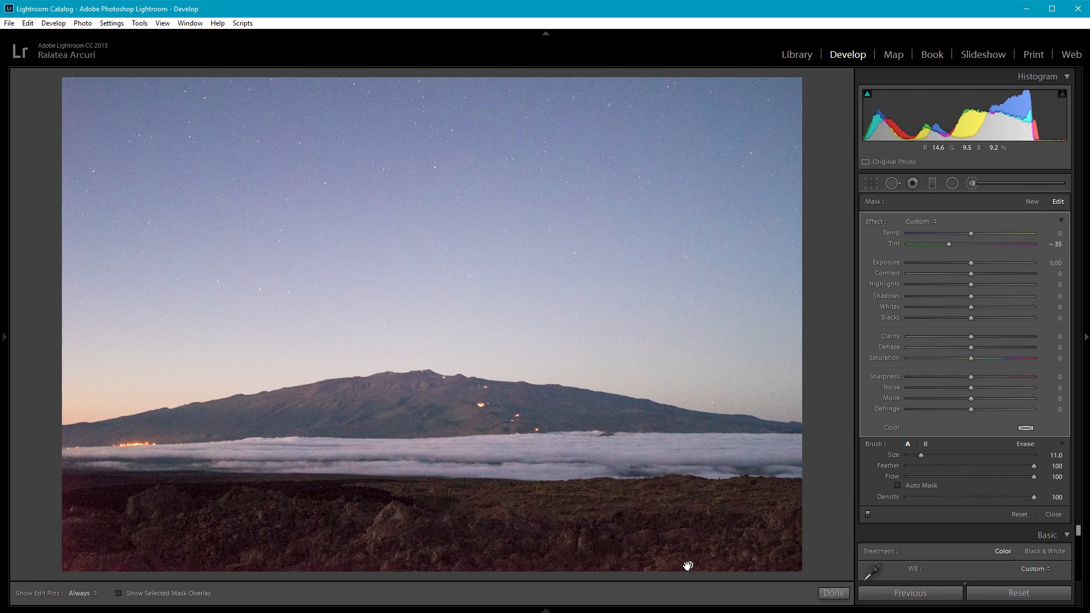
{"action": "left_click_drag", "start_coordinate": [949, 244], "coordinate": [911, 243]}
- Paint a second, separate brush mask with Tint −35 over the foreground's lower-left corner and close the adjustment brush
{"action": "left_click", "coordinate": [1034, 202]}
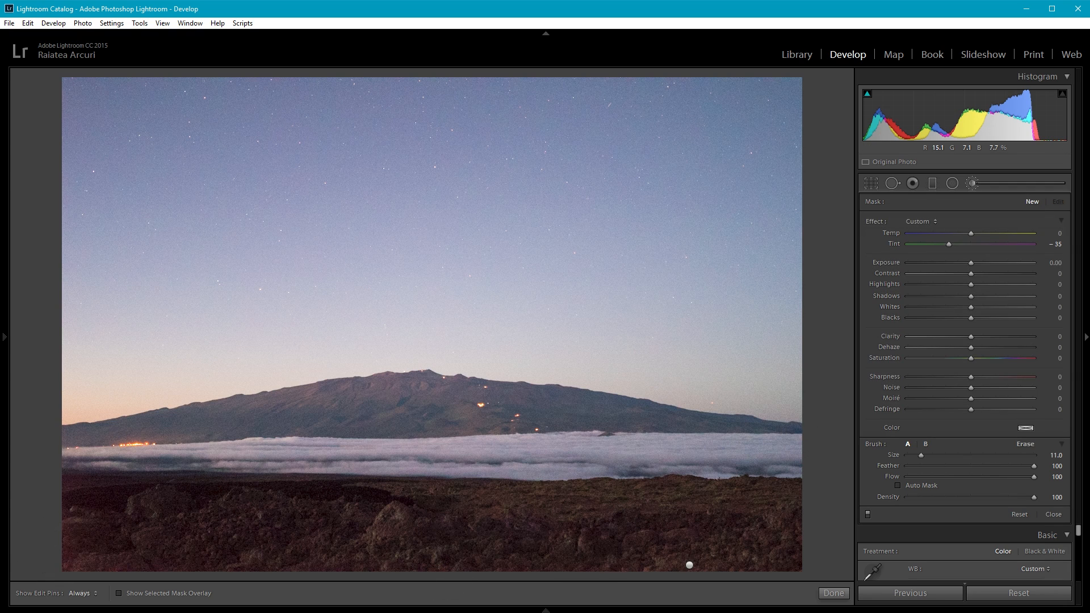
{"action": "key", "text": "h"}
{"action": "key", "text": "h"}
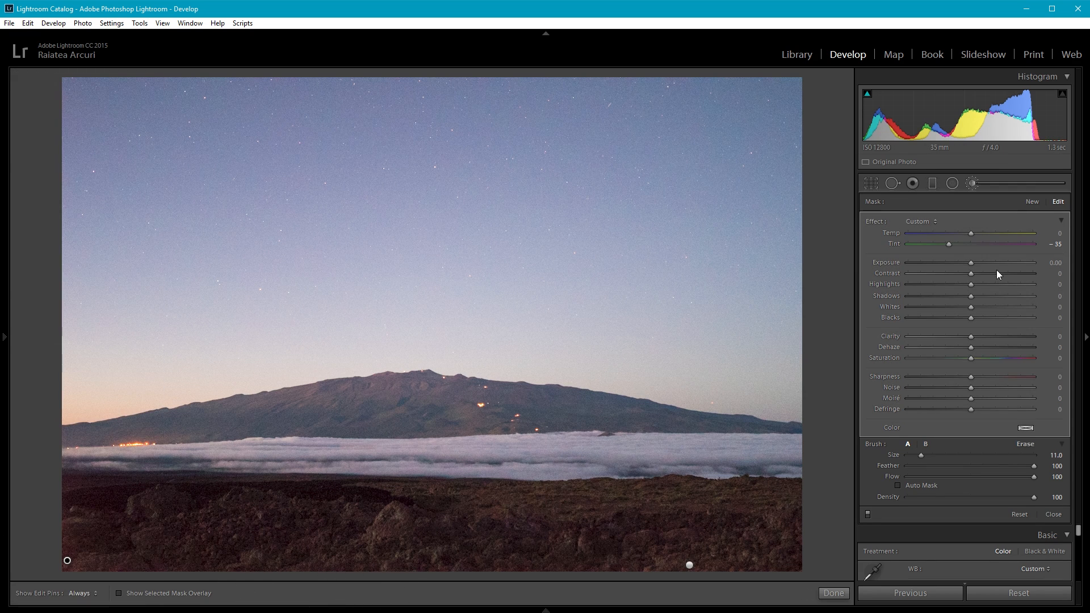
{"action": "left_click", "coordinate": [972, 182]}
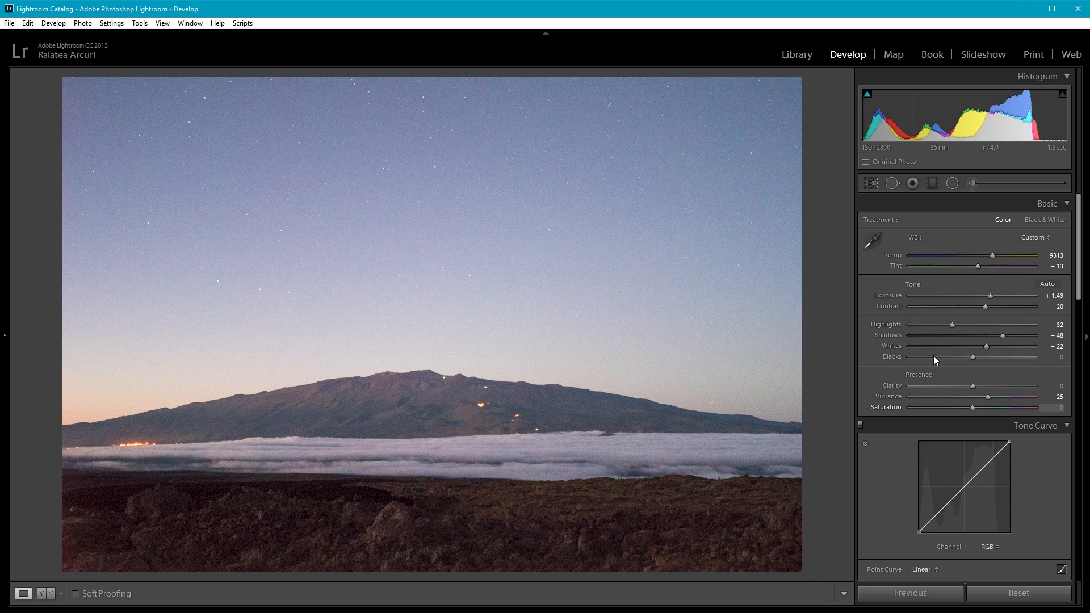
- Reset Exposure to 0 and copy all of the first photo's develop settings from the library grid
{"action": "double_click", "coordinate": [992, 295]}
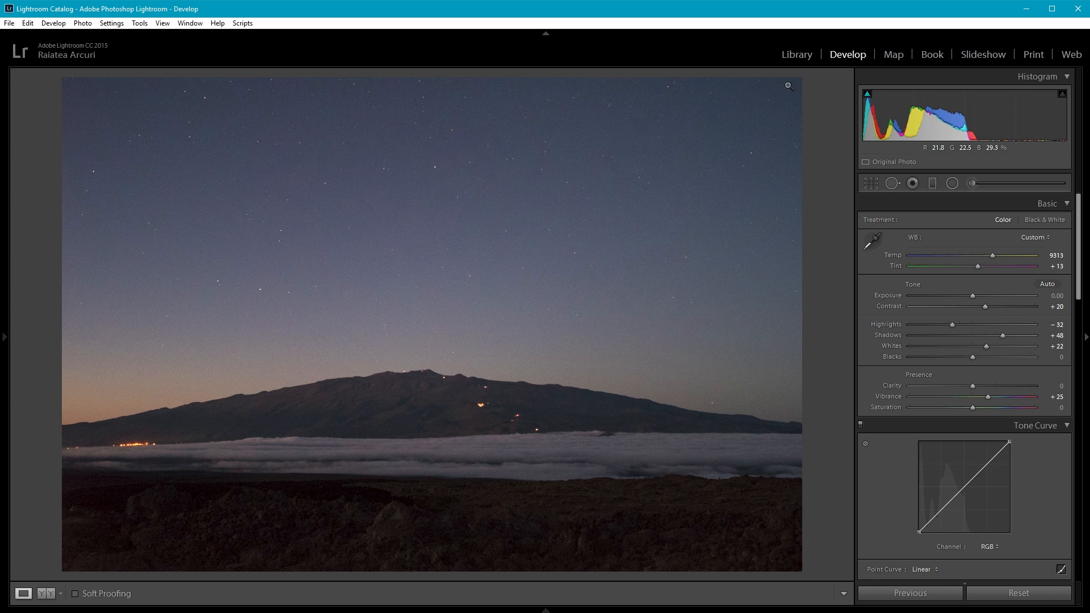
{"action": "left_click", "coordinate": [798, 56]}
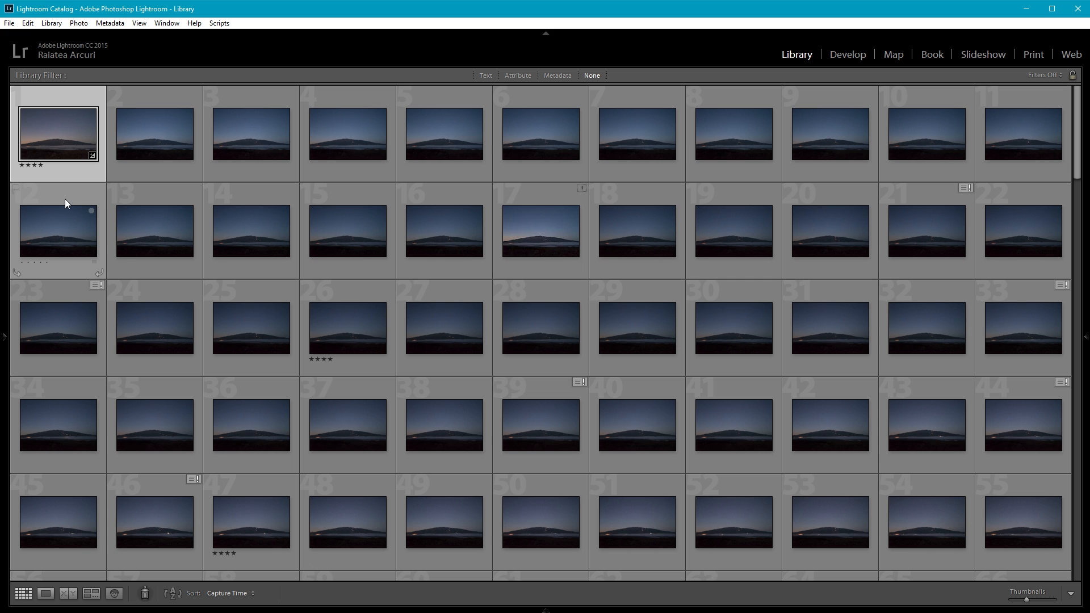
{"action": "key", "text": "ctrl+shift+c"}
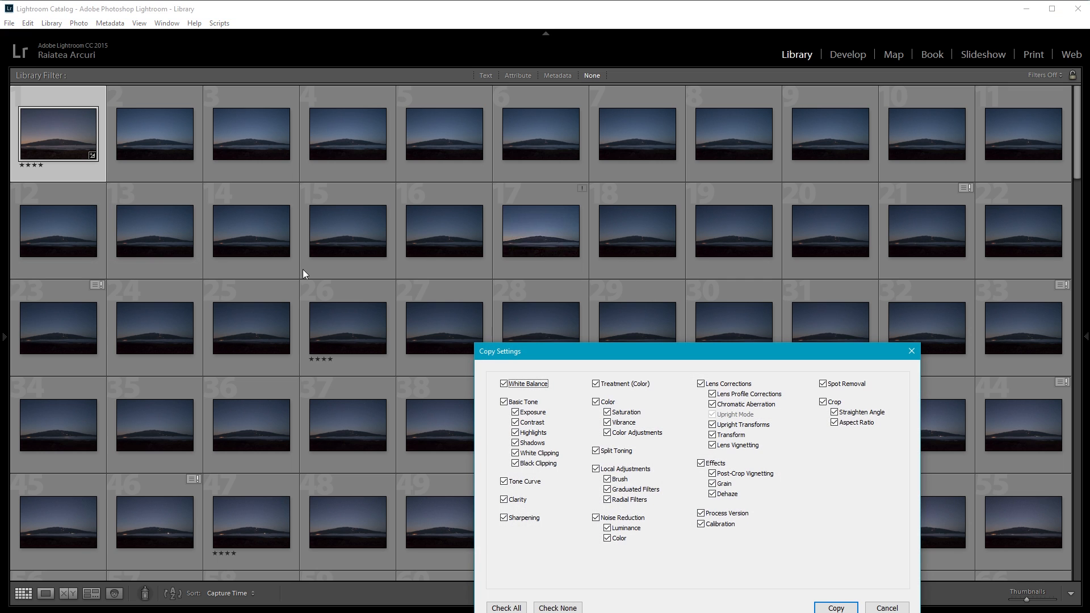
{"action": "left_click_drag", "start_coordinate": [801, 367], "coordinate": [710, 240]}
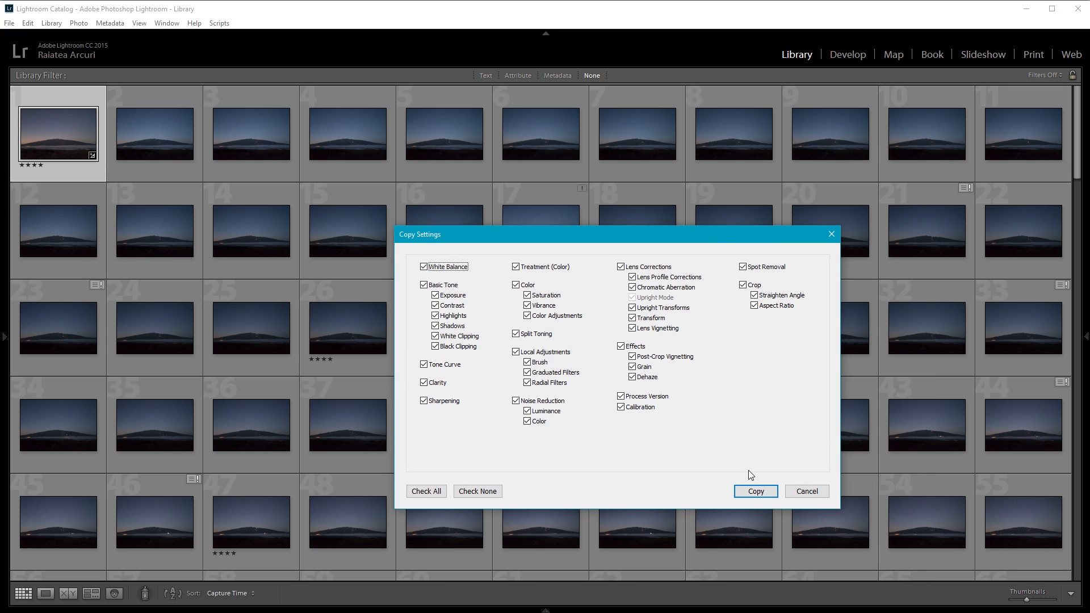
{"action": "left_click", "coordinate": [755, 493]}
- Select photos 1 through 16 and paste the copied develop settings onto them
{"action": "left_click", "coordinate": [76, 224], "text": "shift"}
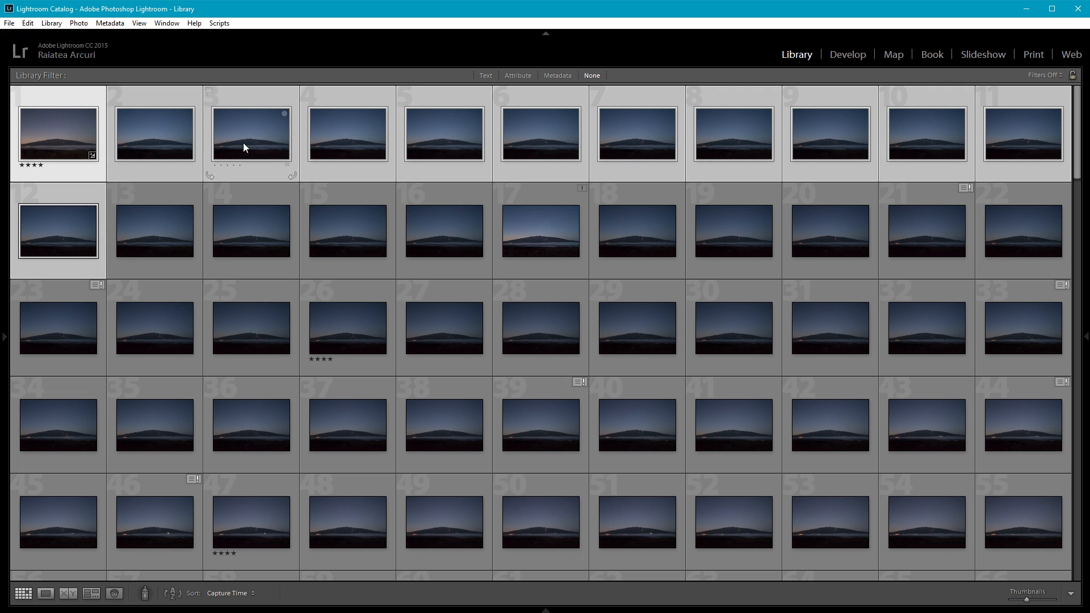
{"action": "left_click", "coordinate": [442, 253], "text": "shift"}
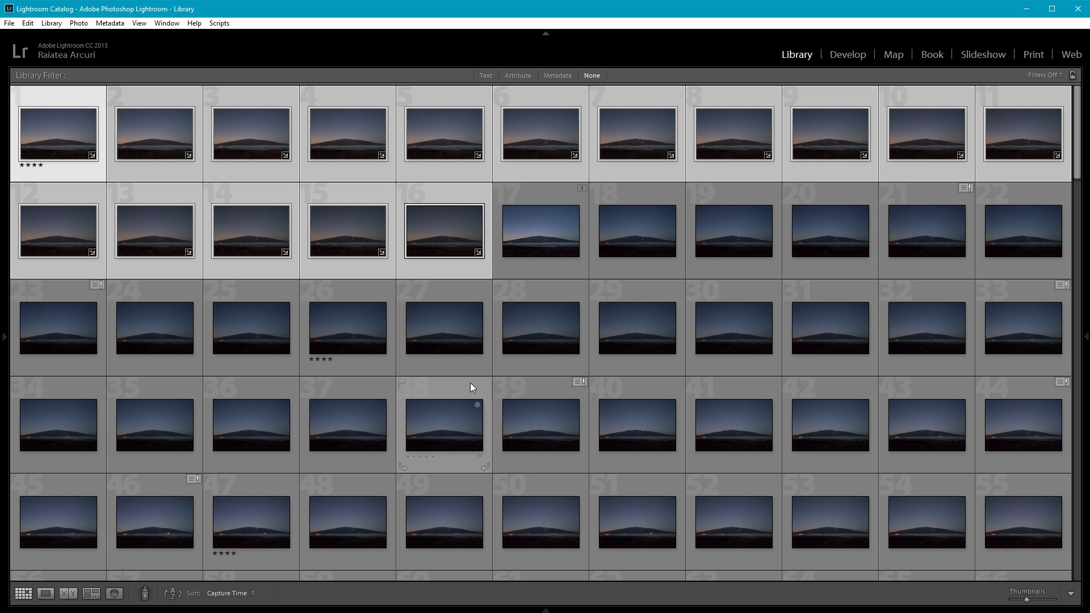
- Open the sixteen selected photos as layers in a single Photoshop document
{"action": "right_click", "coordinate": [445, 230]}
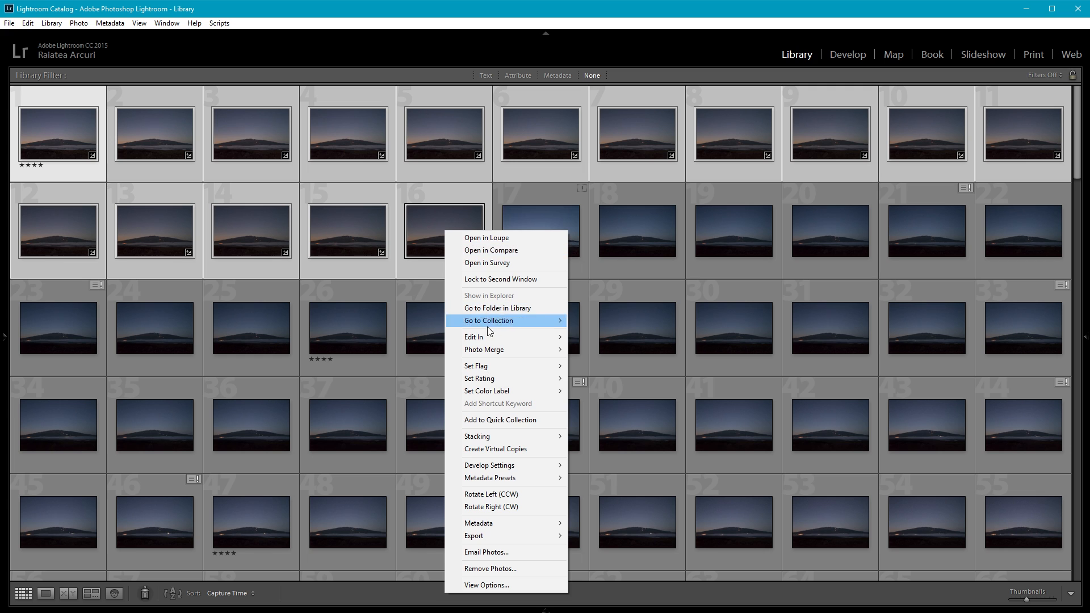
{"action": "mouse_move", "coordinate": [487, 336]}
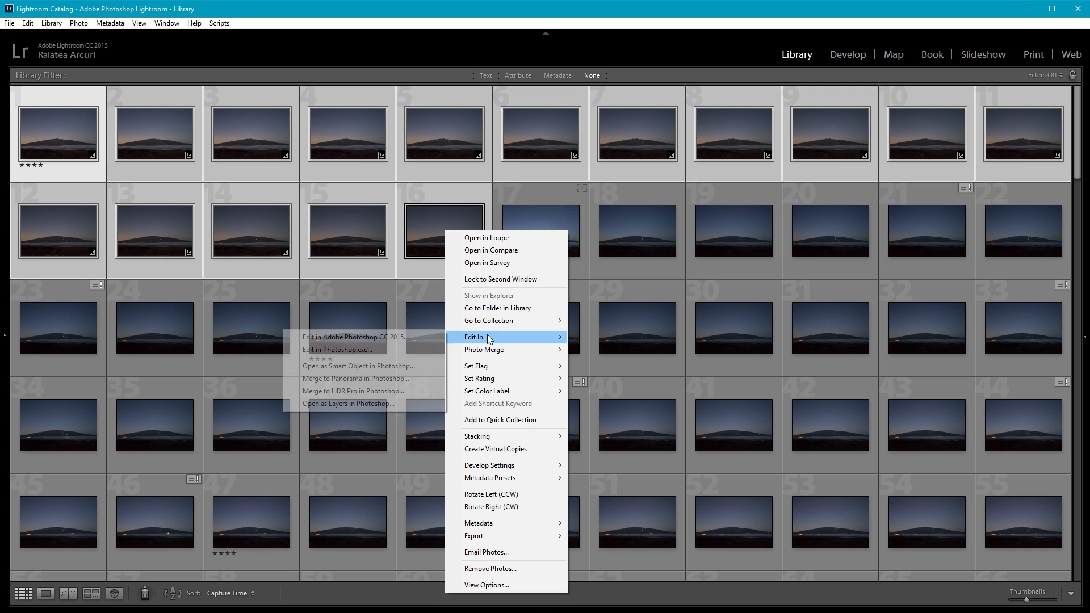
{"action": "left_click", "coordinate": [342, 405]}
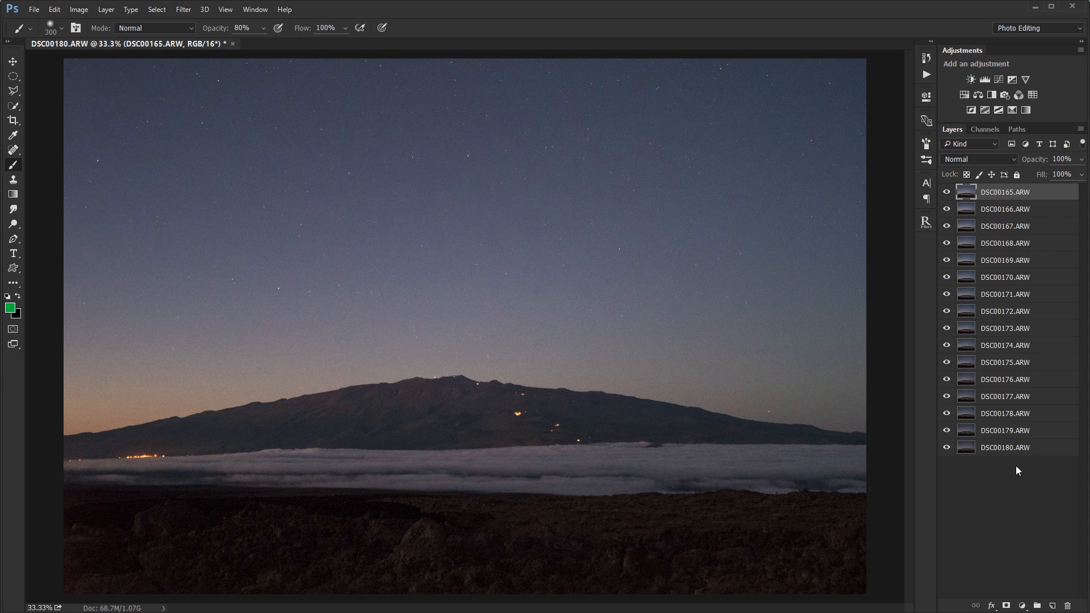
- Select all sixteen layers, DSC00165.ARW through DSC00180.ARW, and convert them into one smart object
{"action": "left_click", "coordinate": [1021, 452], "text": "shift"}
{"action": "right_click", "coordinate": [1003, 322]}
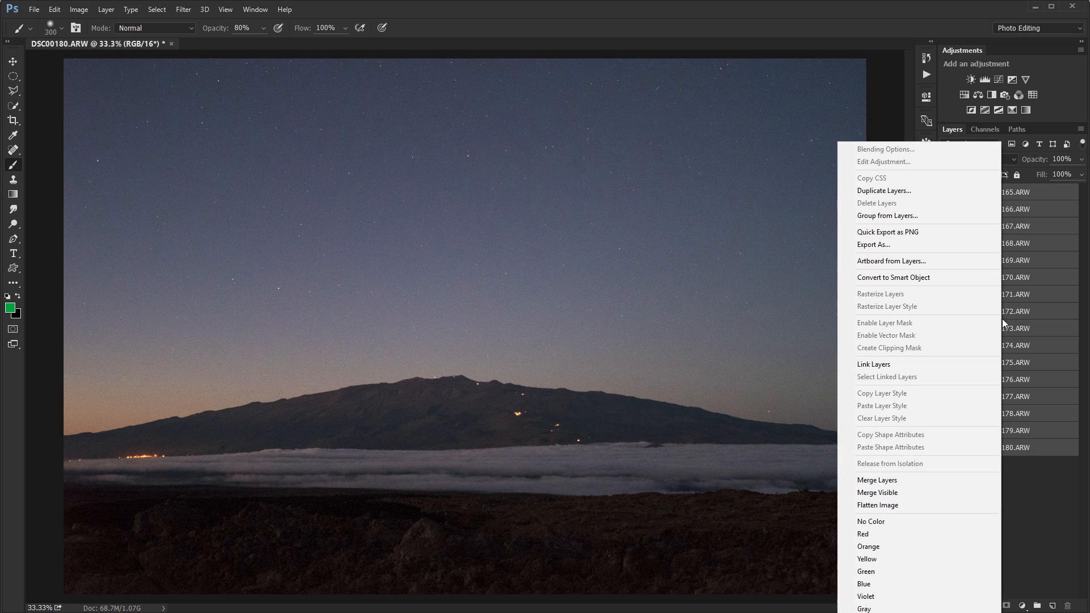
{"action": "left_click", "coordinate": [943, 277]}
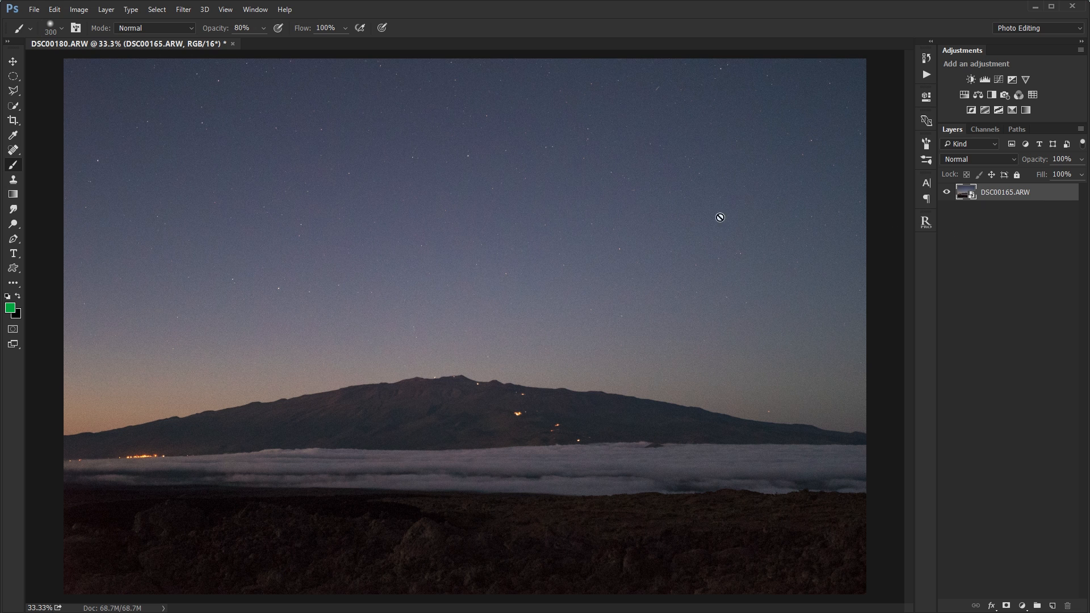
- Set the smart object's stack mode to Mean to average the sixteen exposures
{"action": "left_click", "coordinate": [106, 10]}
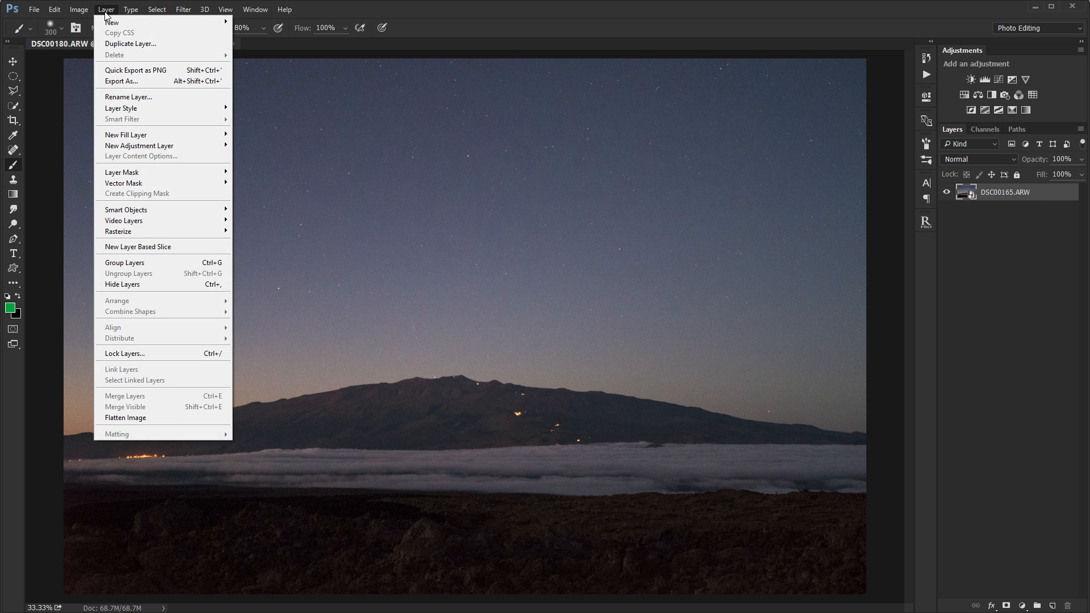
{"action": "mouse_move", "coordinate": [227, 213]}
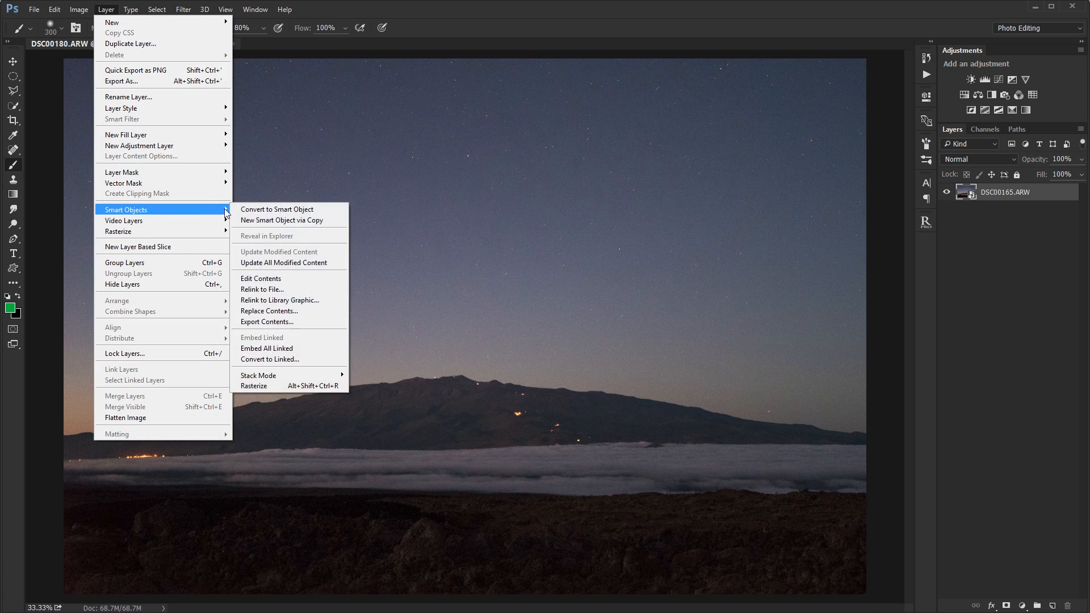
{"action": "mouse_move", "coordinate": [339, 377]}
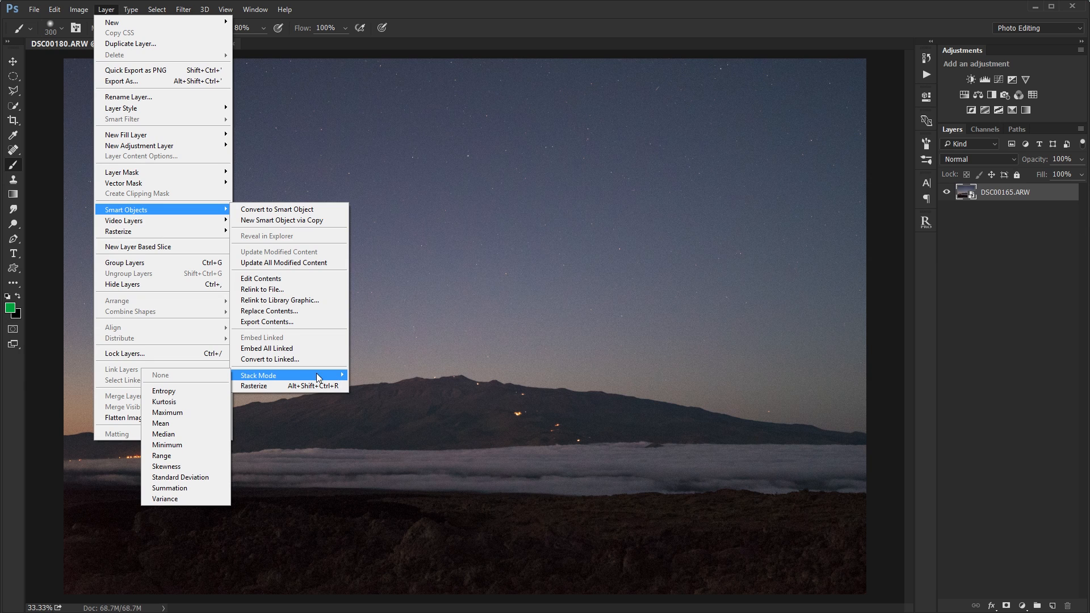
{"action": "left_click", "coordinate": [164, 423]}
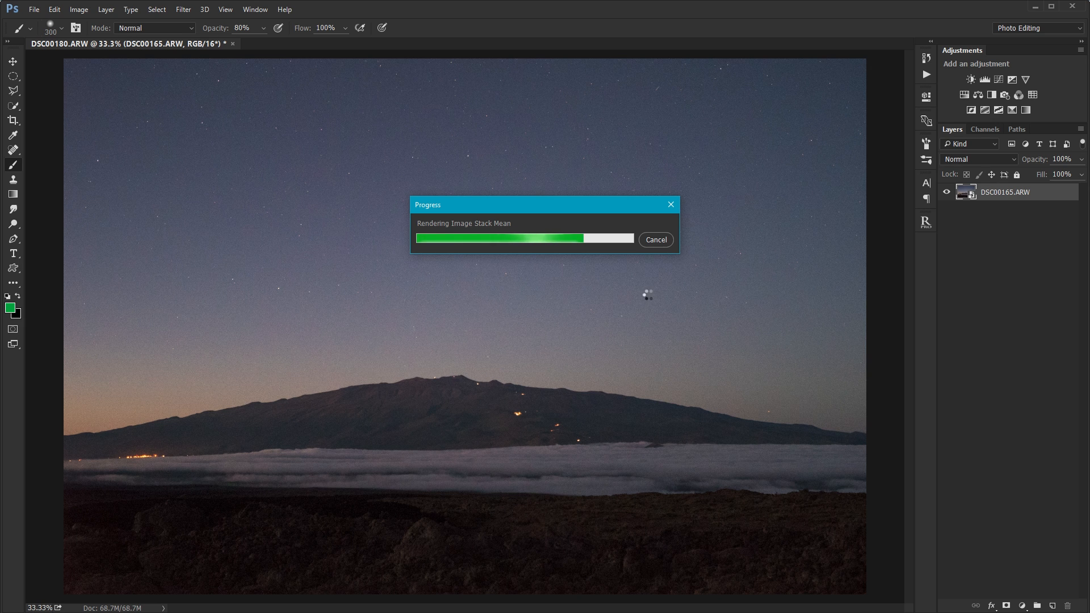
- Examine noise and detail across the sky, mountain, clouds and foreground at 100%, then view the whole averaged image again
{"action": "key", "text": "ctrl+1"}
{"action": "scroll", "coordinate": [568, 341], "scroll_direction": "down", "scroll_amount": 5}
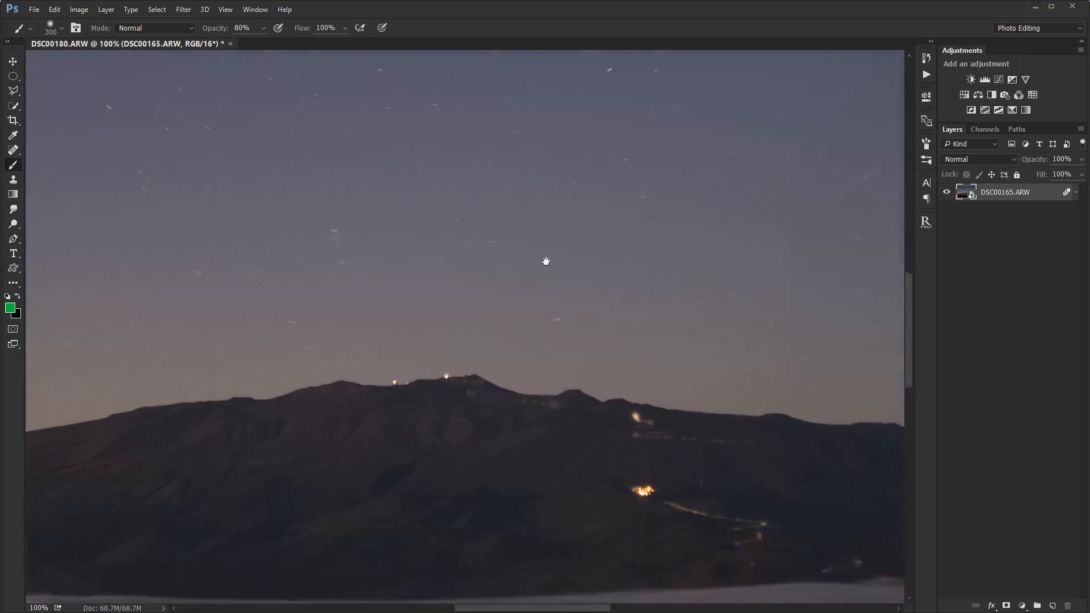
{"action": "left_click_drag", "start_coordinate": [482, 312], "coordinate": [546, 212]}
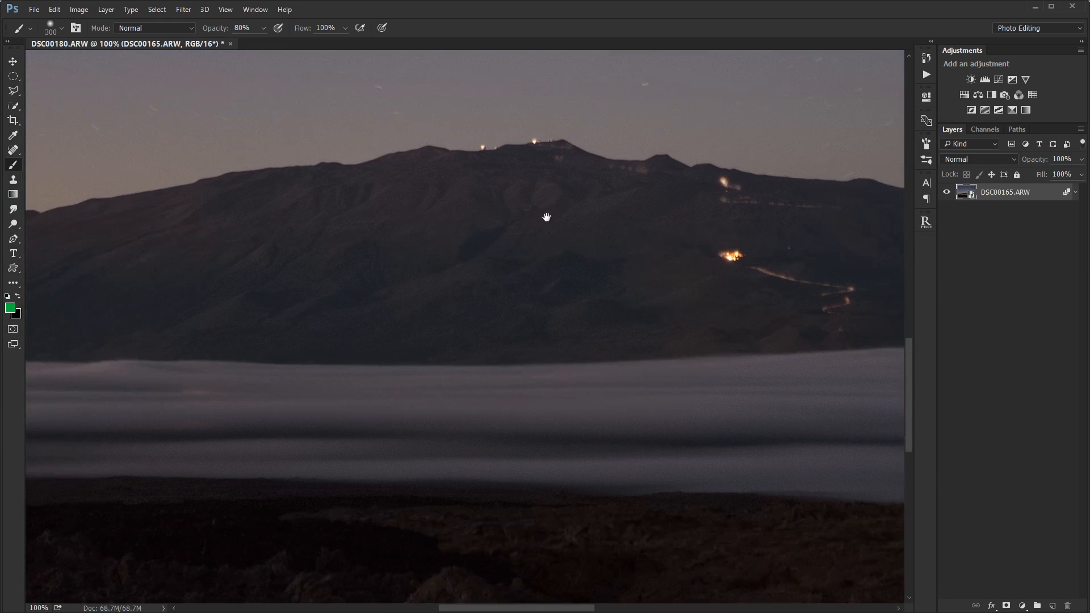
{"action": "left_click_drag", "start_coordinate": [750, 421], "coordinate": [389, 401]}
{"action": "left_click_drag", "start_coordinate": [600, 382], "coordinate": [314, 387]}
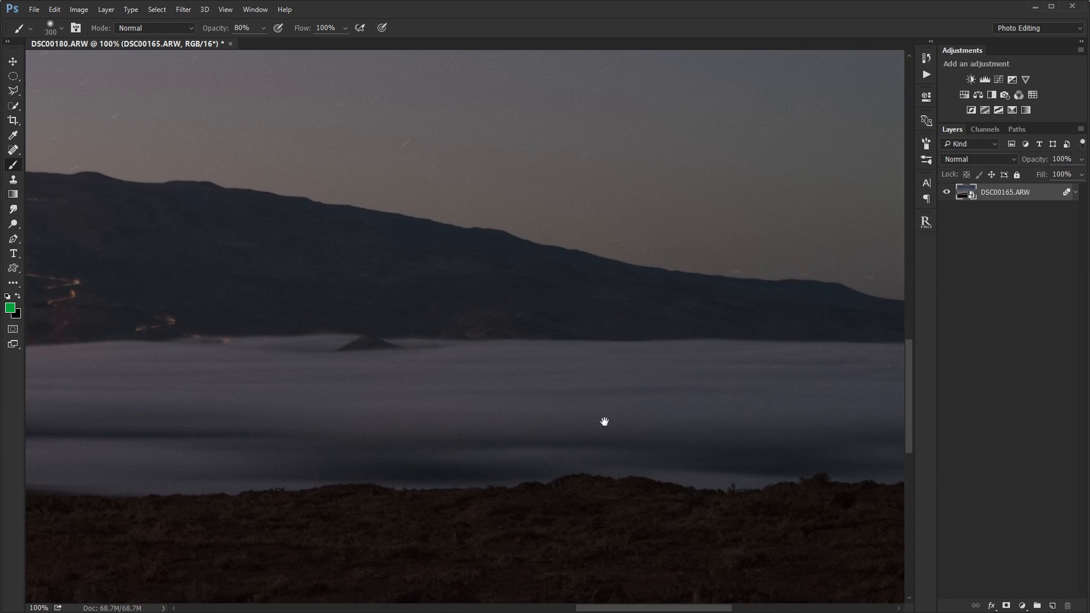
{"action": "left_click_drag", "start_coordinate": [625, 414], "coordinate": [273, 413]}
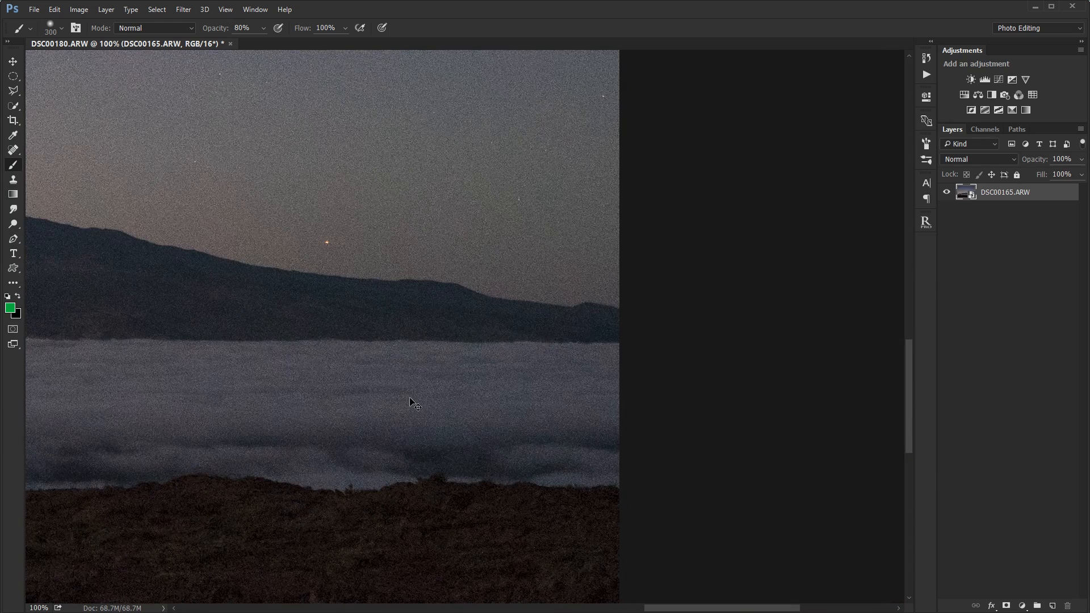
{"action": "left_click_drag", "start_coordinate": [340, 396], "coordinate": [789, 391]}
{"action": "left_click_drag", "start_coordinate": [294, 379], "coordinate": [762, 395]}
{"action": "left_click_drag", "start_coordinate": [250, 354], "coordinate": [653, 363]}
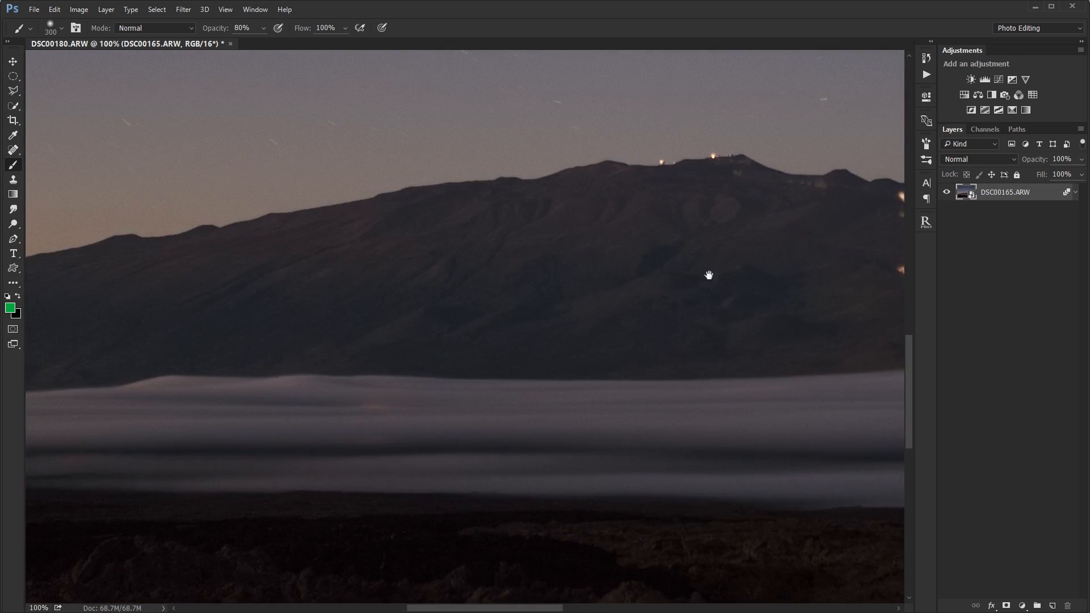
{"action": "left_click_drag", "start_coordinate": [709, 275], "coordinate": [354, 360]}
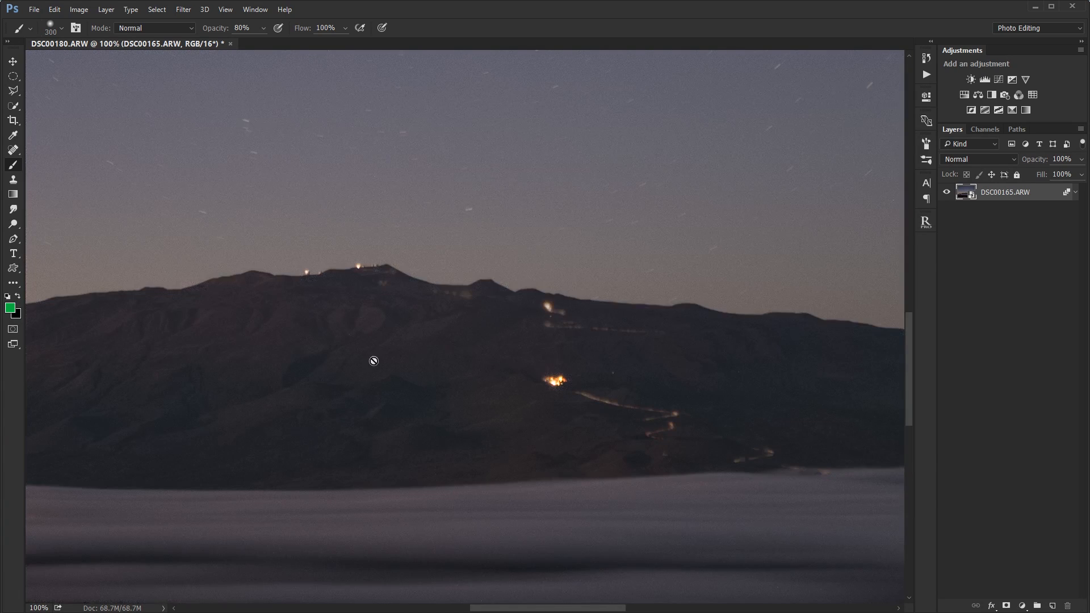
{"action": "left_click_drag", "start_coordinate": [273, 361], "coordinate": [753, 377]}
{"action": "key", "text": "ctrl+0"}
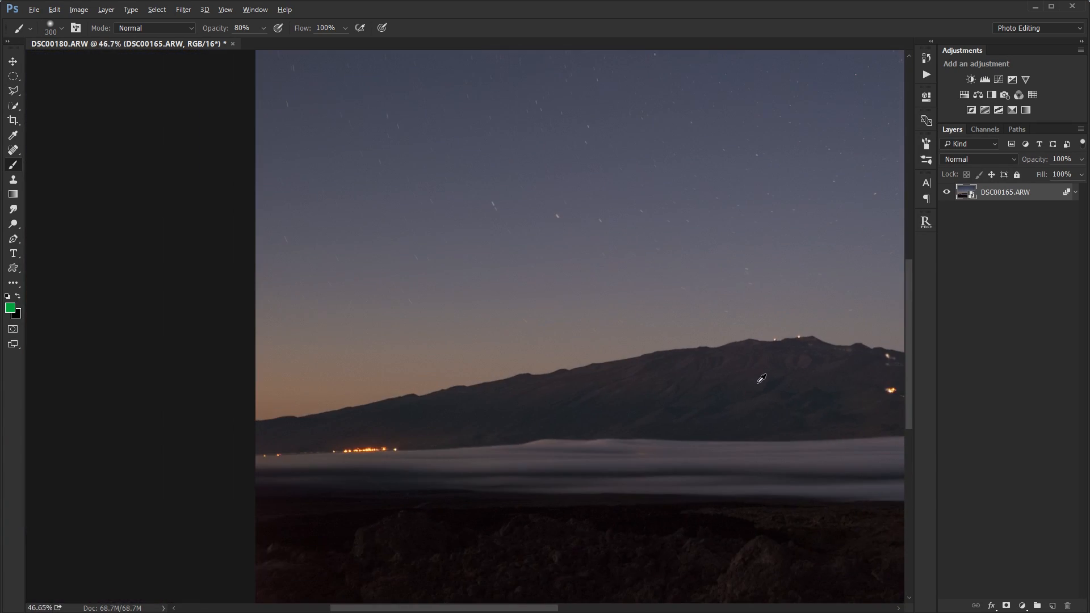
{"action": "scroll", "coordinate": [566, 362], "scroll_direction": "up", "scroll_amount": 1}
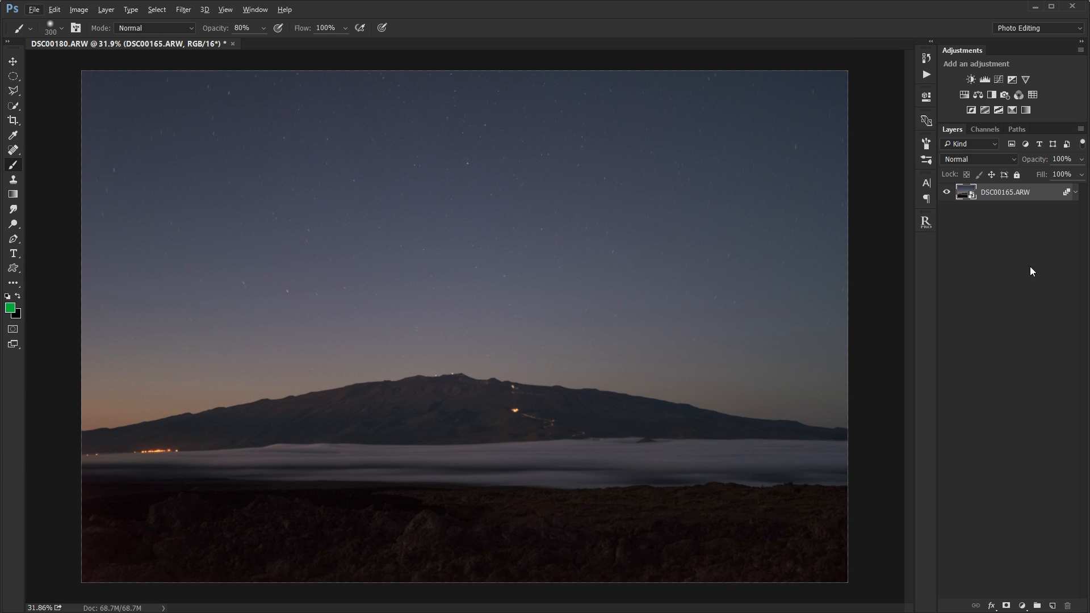
- Rasterize the averaged DSC00165.ARW smart object layer
{"action": "right_click", "coordinate": [1024, 193]}
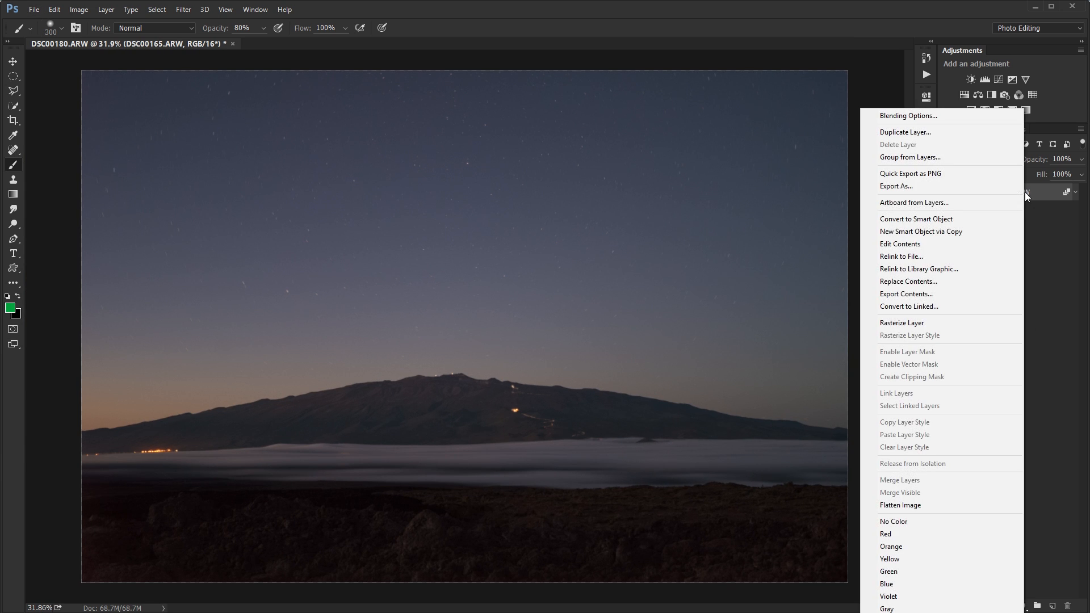
{"action": "left_click", "coordinate": [896, 321]}
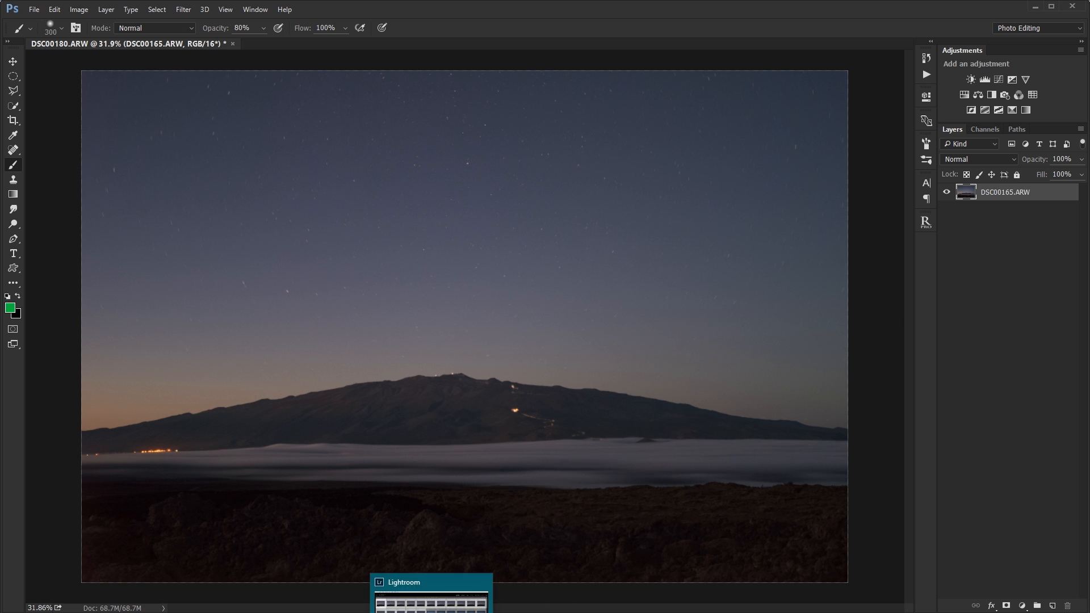
- Switch back to Lightroom and select photo 126 among the later, orange-toned night-sky shots in the library grid
{"action": "left_click", "coordinate": [431, 593]}
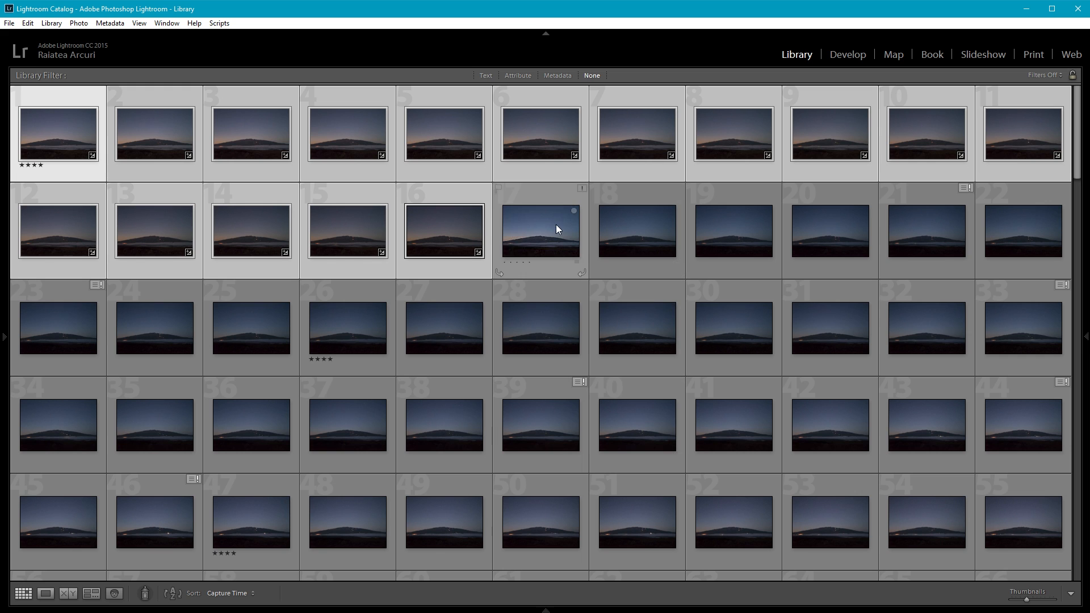
{"action": "left_click", "coordinate": [538, 235]}
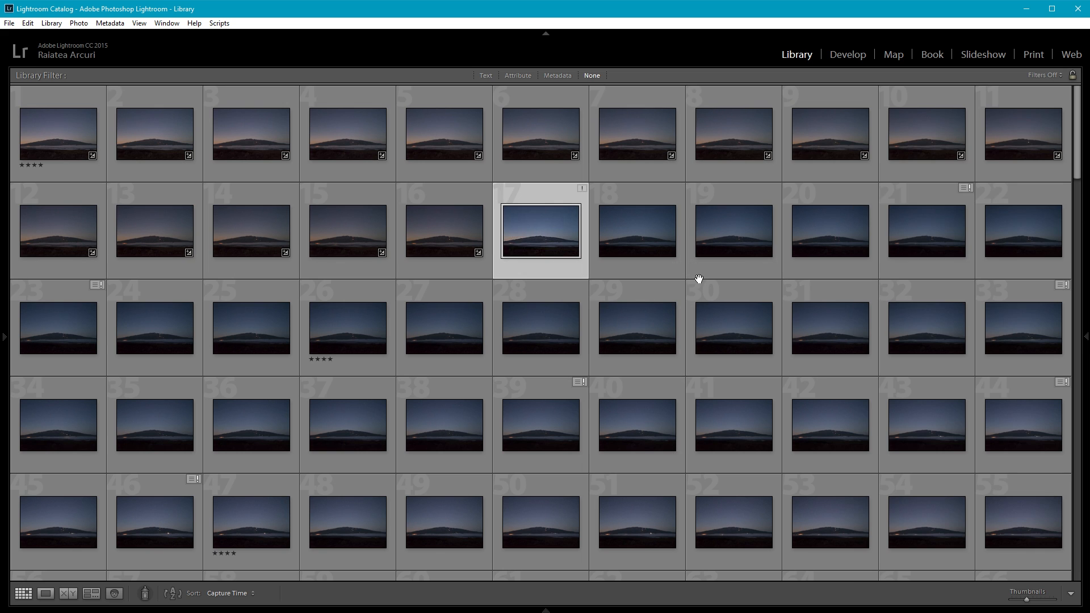
{"action": "scroll", "coordinate": [1045, 245], "scroll_direction": "down", "scroll_amount": 10}
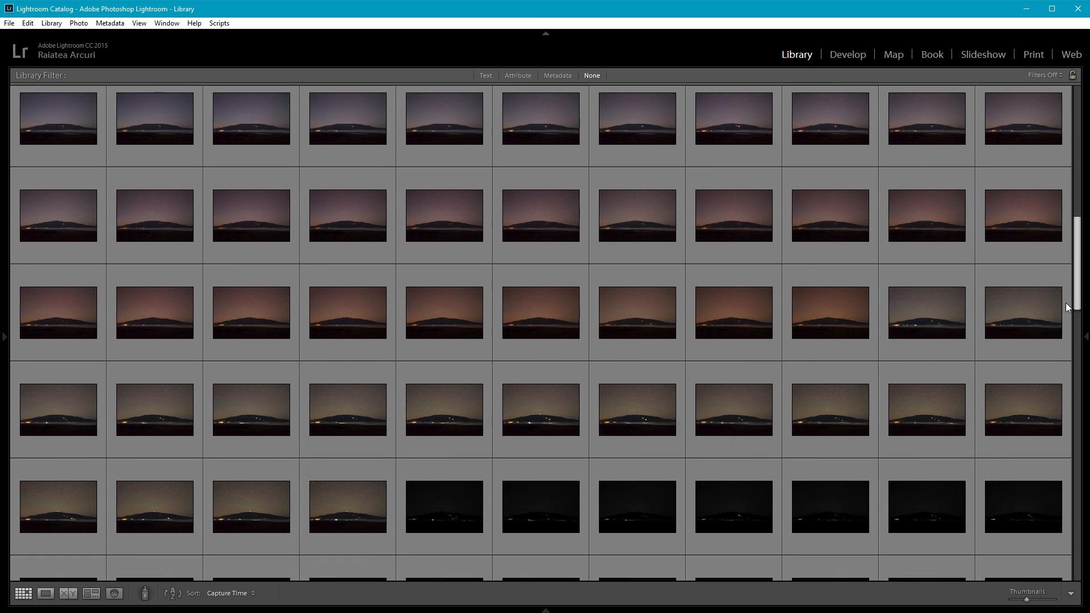
{"action": "left_click_drag", "start_coordinate": [1066, 303], "coordinate": [1073, 339]}
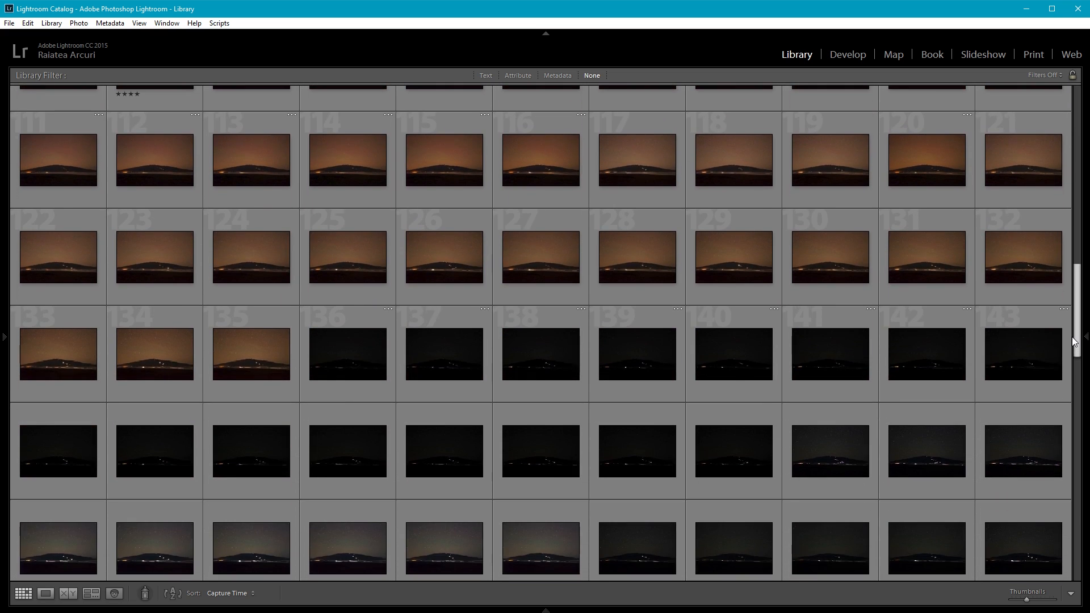
{"action": "left_click", "coordinate": [242, 352]}
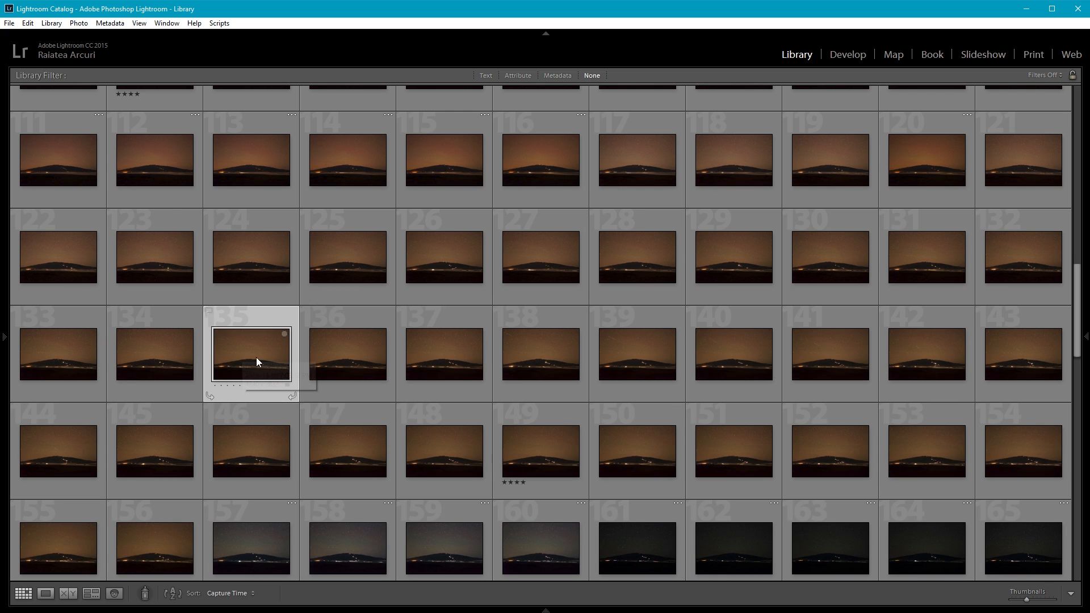
{"action": "scroll", "coordinate": [291, 359], "scroll_direction": "up", "scroll_amount": 2}
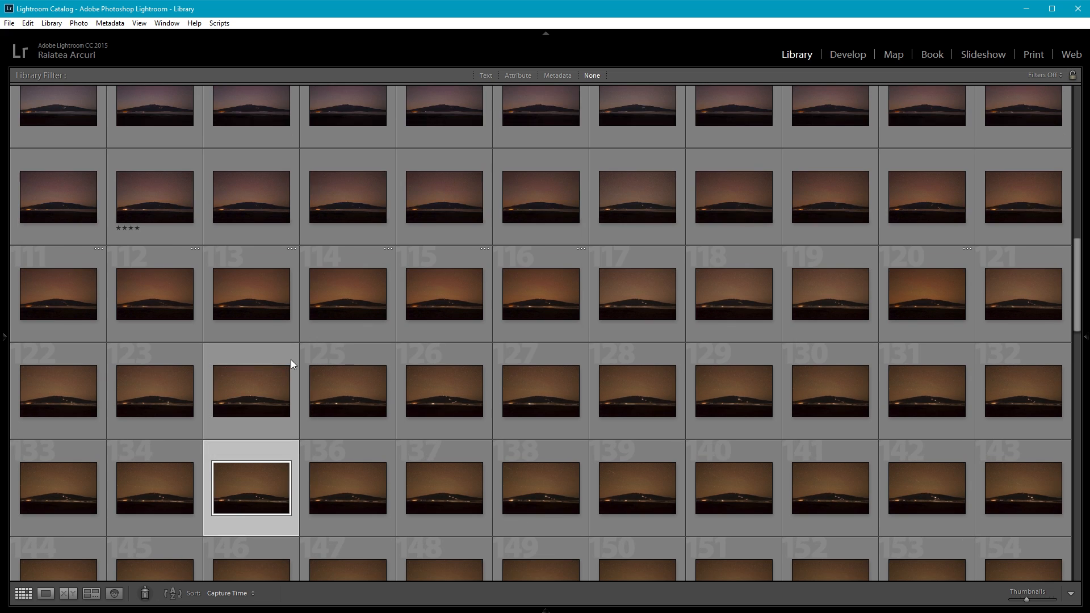
{"action": "left_click", "coordinate": [1020, 292]}
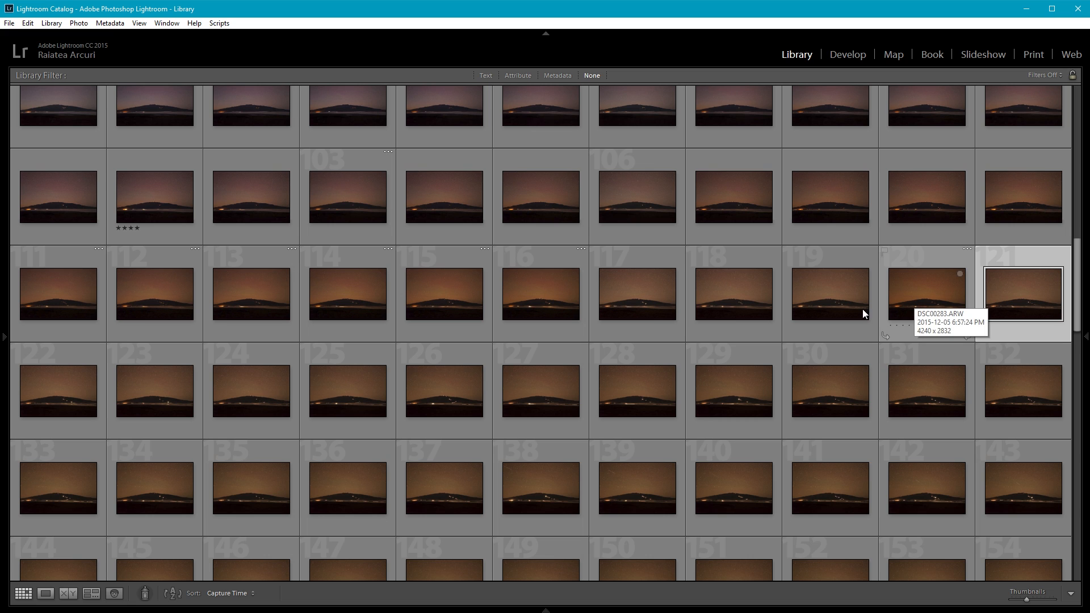
{"action": "left_click", "coordinate": [159, 390]}
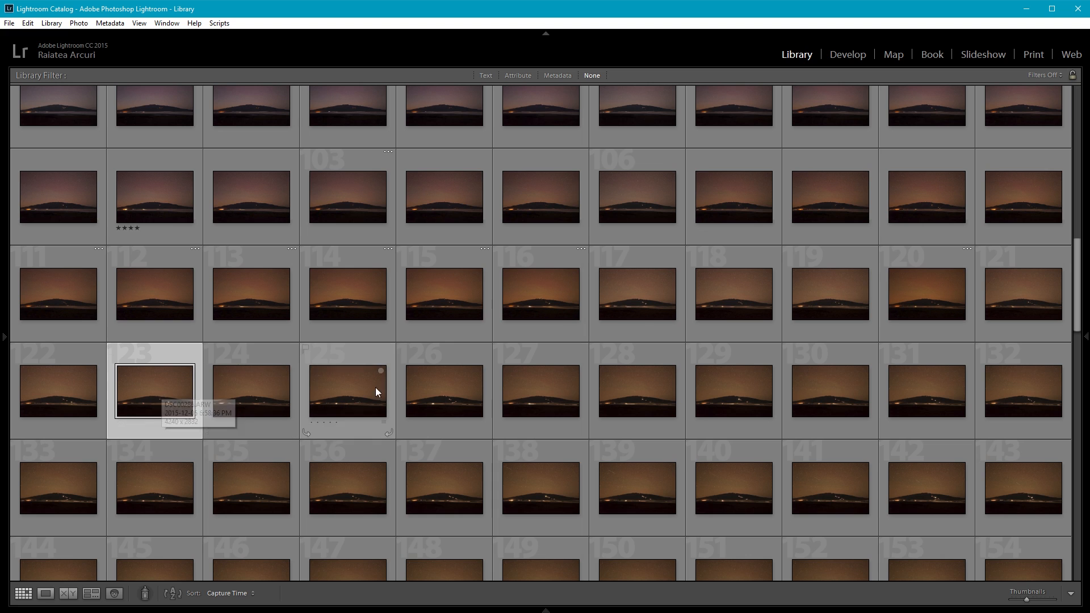
{"action": "left_click", "coordinate": [432, 384]}
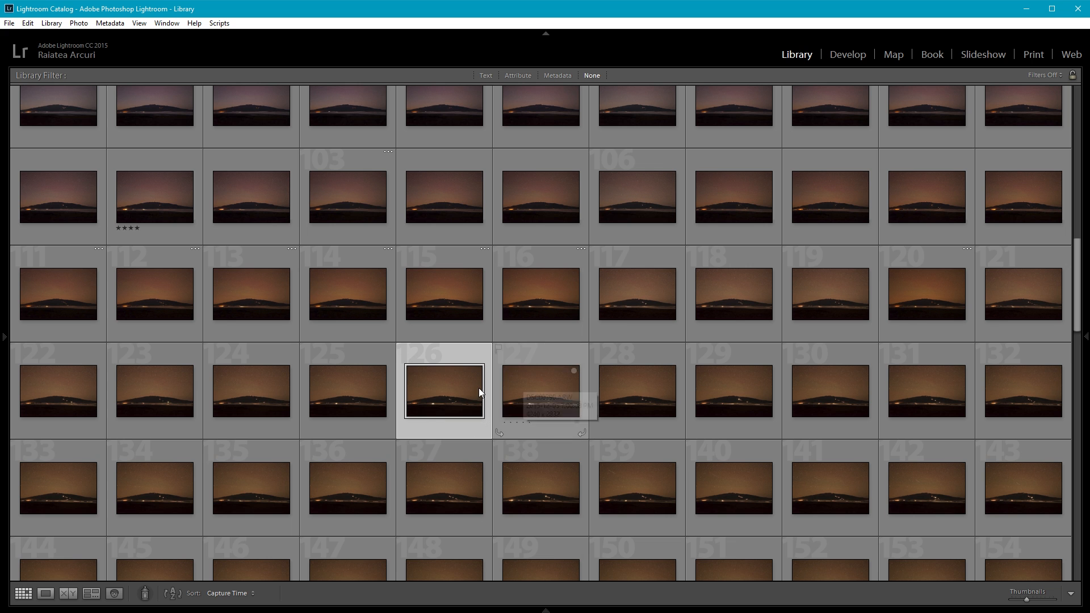
- Open photo 126 for developing and enable its lens profile corrections
{"action": "left_click", "coordinate": [850, 54]}
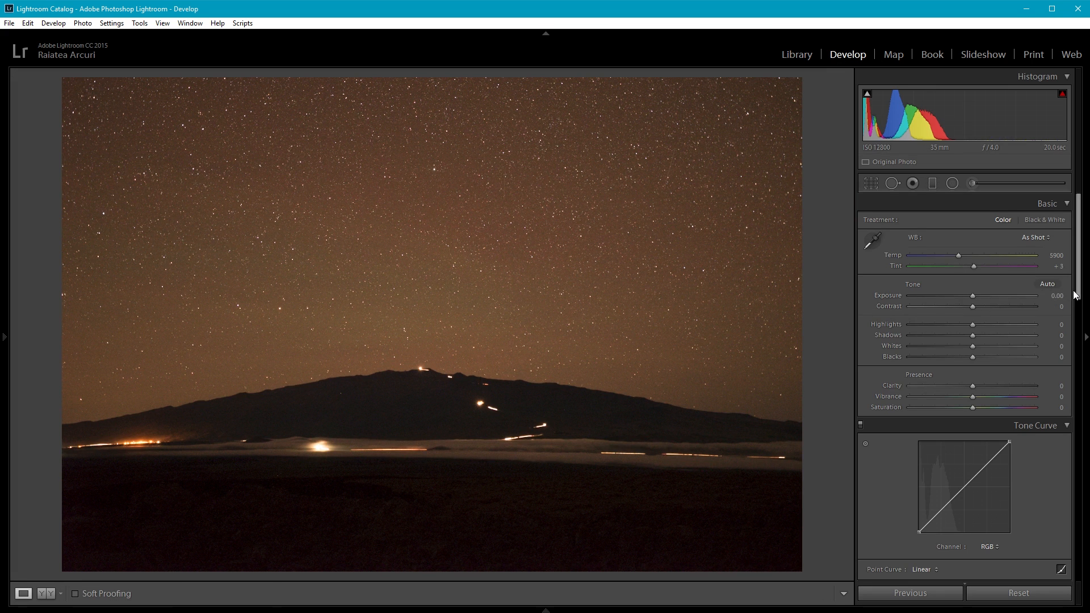
{"action": "scroll", "coordinate": [1077, 319], "scroll_direction": "down", "scroll_amount": 1}
{"action": "scroll", "coordinate": [1077, 319], "scroll_direction": "down", "scroll_amount": 10}
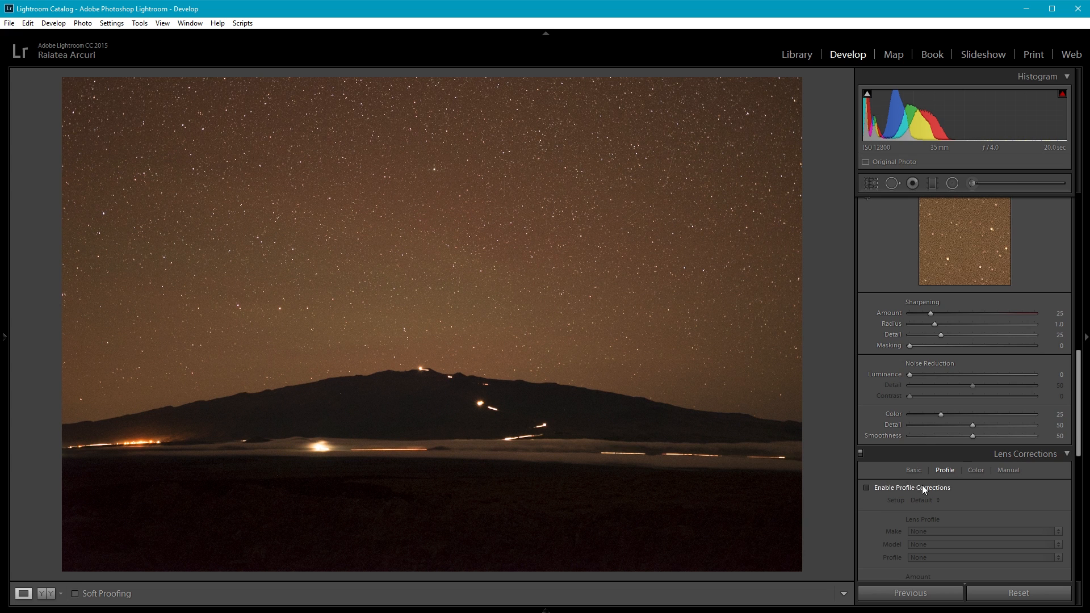
{"action": "left_click", "coordinate": [922, 485]}
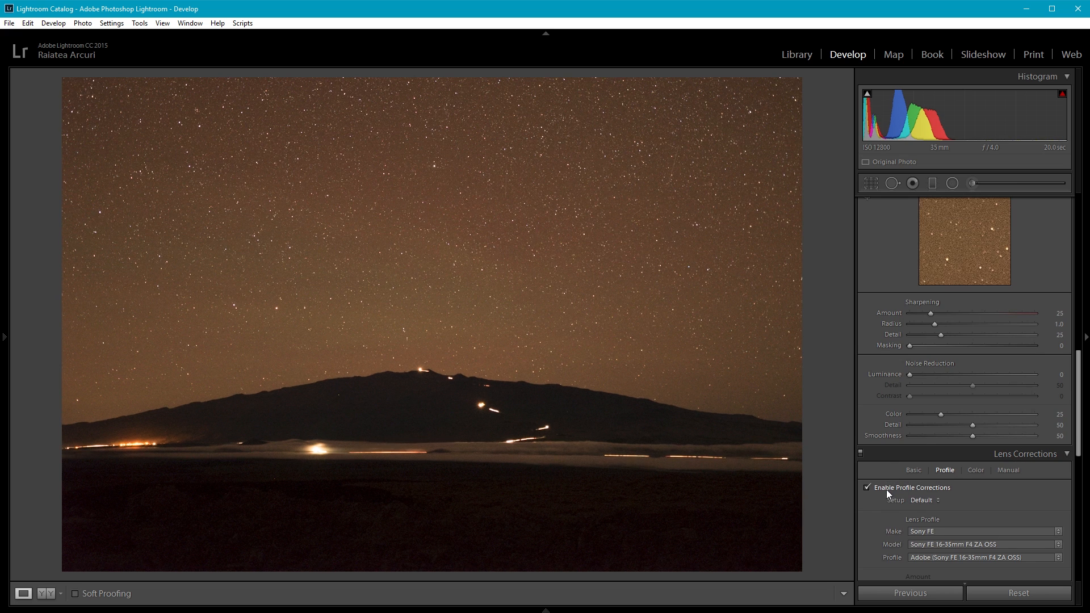
- Set the star photo's white balance to Auto and raise its tone settings to Contrast +46 and Whites +40
{"action": "scroll", "coordinate": [1084, 419], "scroll_direction": "up", "scroll_amount": 10}
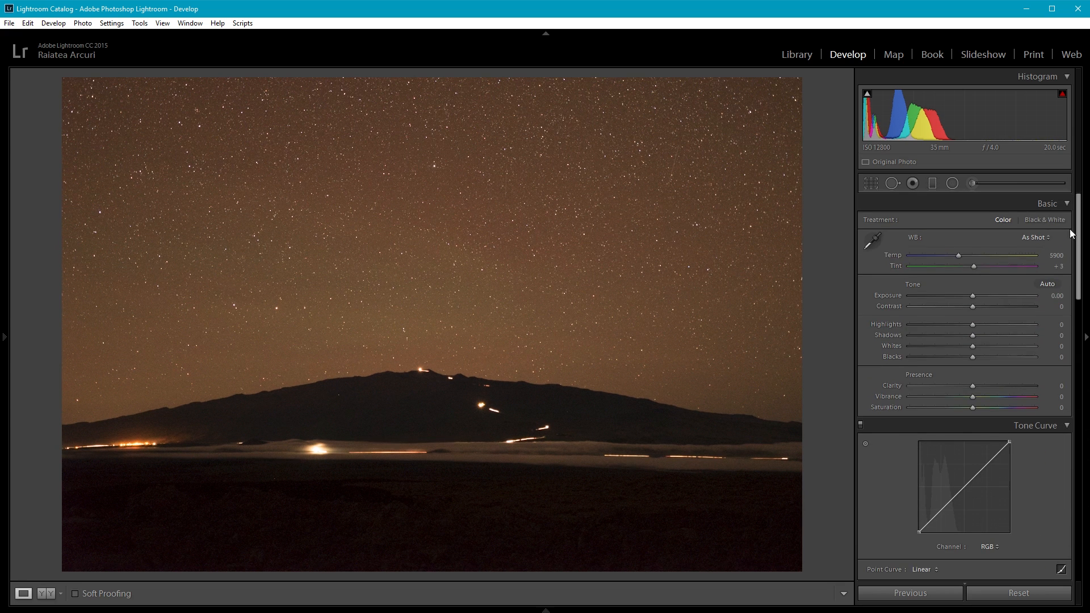
{"action": "left_click", "coordinate": [1044, 237]}
{"action": "left_click", "coordinate": [1011, 264]}
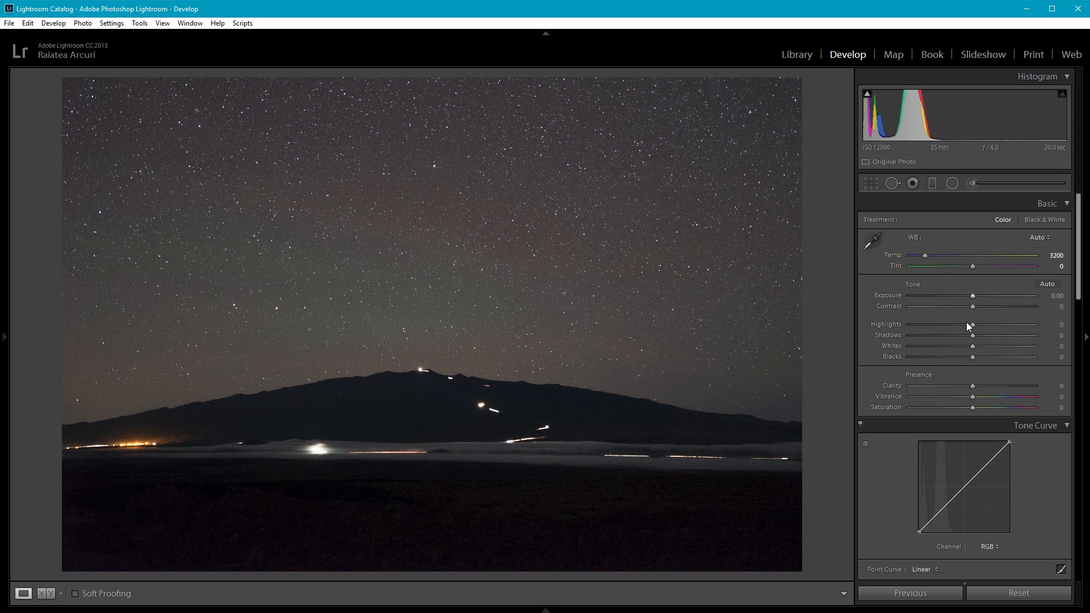
{"action": "left_click_drag", "start_coordinate": [983, 310], "coordinate": [1000, 307]}
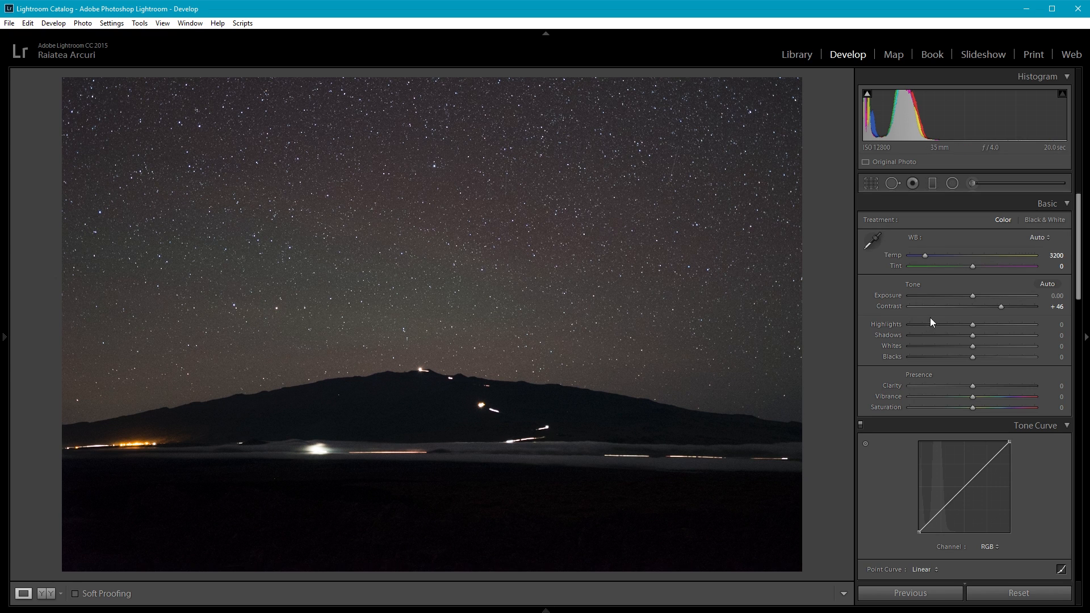
{"action": "mouse_move", "coordinate": [973, 347]}
{"action": "left_mouse_down"}
{"action": "mouse_move", "coordinate": [1009, 345]}
{"action": "mouse_move", "coordinate": [994, 345]}
{"action": "left_mouse_up"}
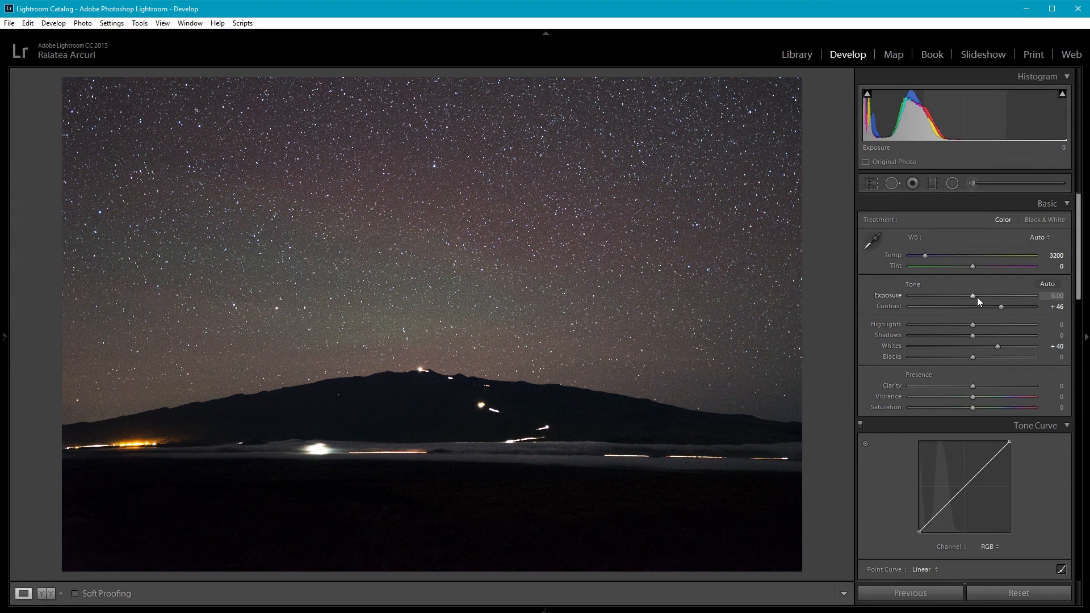
- Darken the star photo by setting Exposure to -2.78 and Blacks to -23
{"action": "left_click_drag", "start_coordinate": [972, 297], "coordinate": [937, 297]}
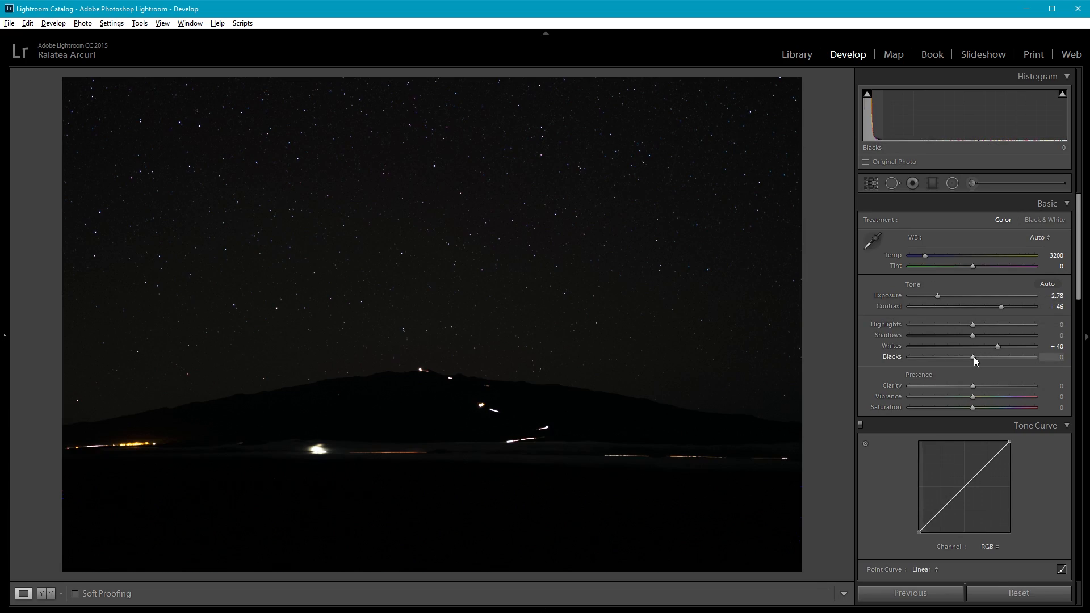
{"action": "mouse_move", "coordinate": [973, 357]}
{"action": "left_mouse_down"}
{"action": "mouse_move", "coordinate": [949, 356]}
{"action": "mouse_move", "coordinate": [959, 356]}
{"action": "left_mouse_up"}
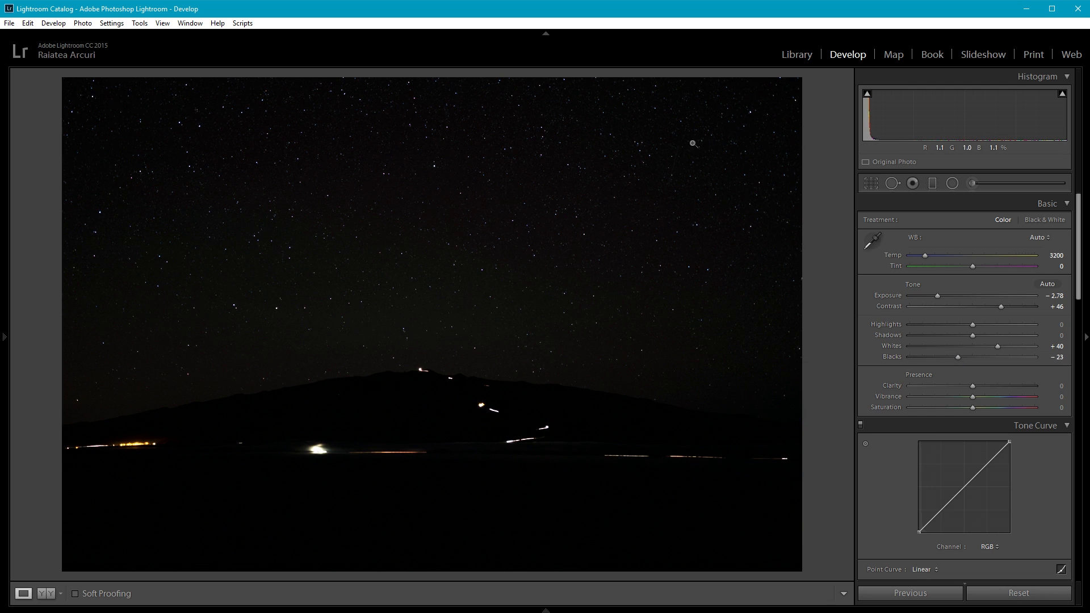
- Examine the darkened sky and its brightest star at close zoom to check how the stars stand out from the background
{"action": "left_click", "coordinate": [427, 372]}
{"action": "left_click_drag", "start_coordinate": [483, 197], "coordinate": [498, 369]}
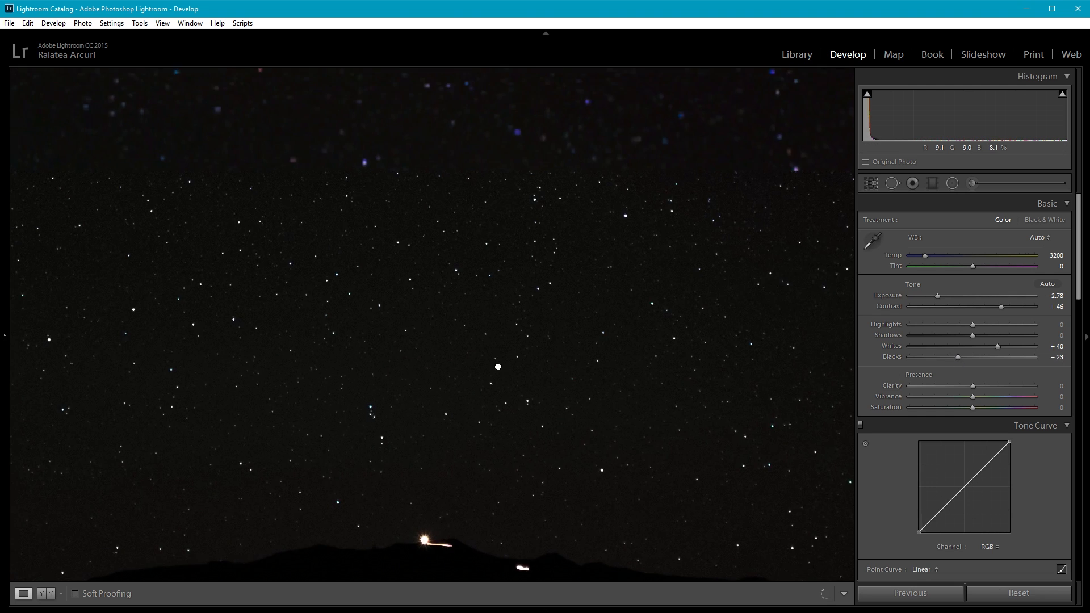
{"action": "left_click_drag", "start_coordinate": [393, 440], "coordinate": [429, 503]}
{"action": "left_click_drag", "start_coordinate": [326, 232], "coordinate": [440, 456]}
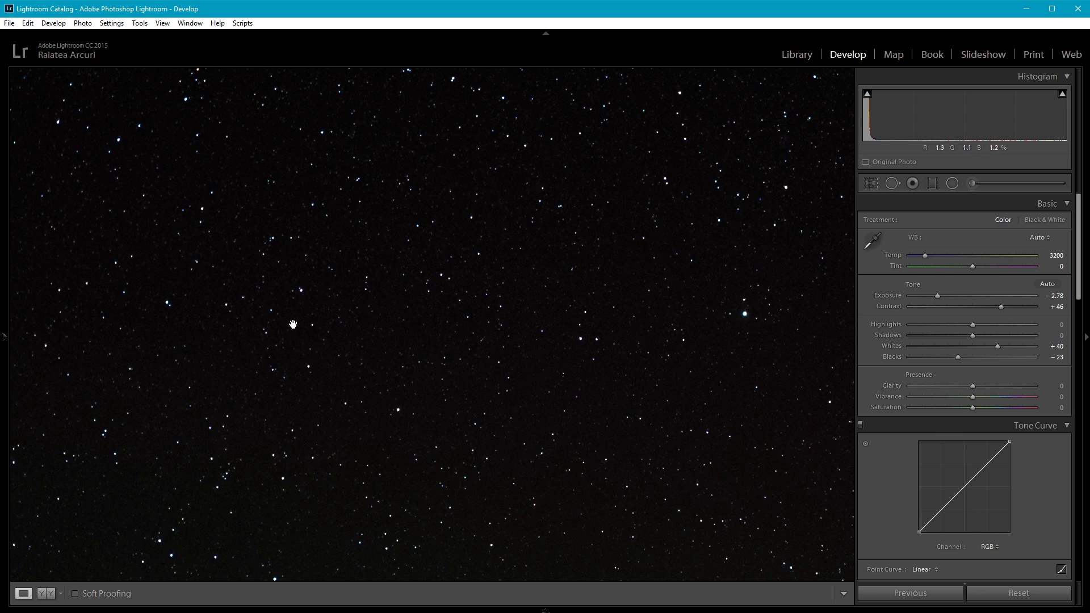
{"action": "left_click_drag", "start_coordinate": [644, 384], "coordinate": [302, 104]}
{"action": "left_click_drag", "start_coordinate": [572, 366], "coordinate": [431, 148]}
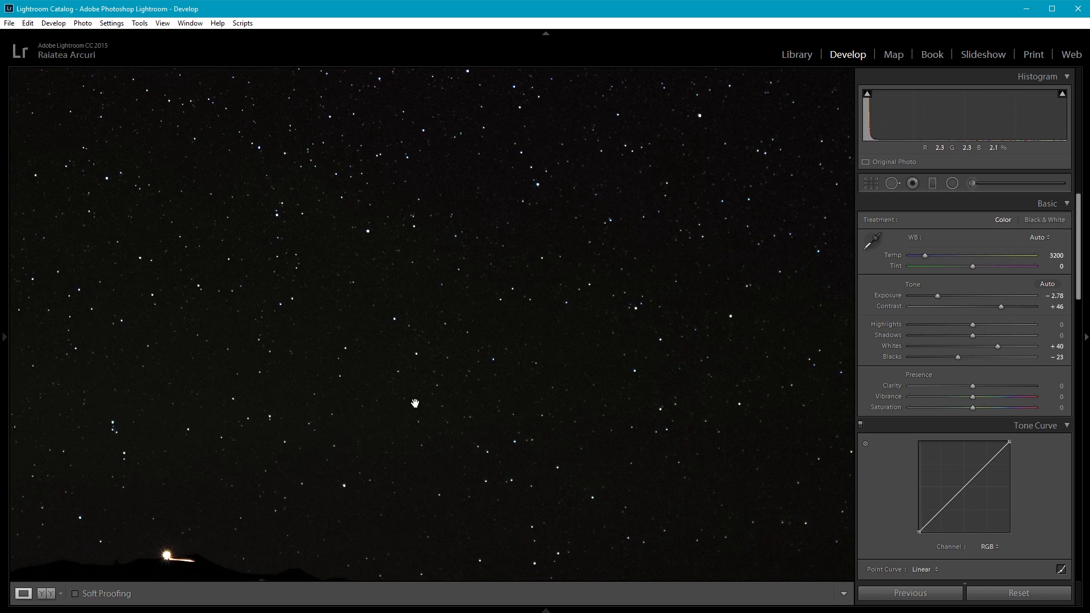
{"action": "left_click", "coordinate": [466, 342]}
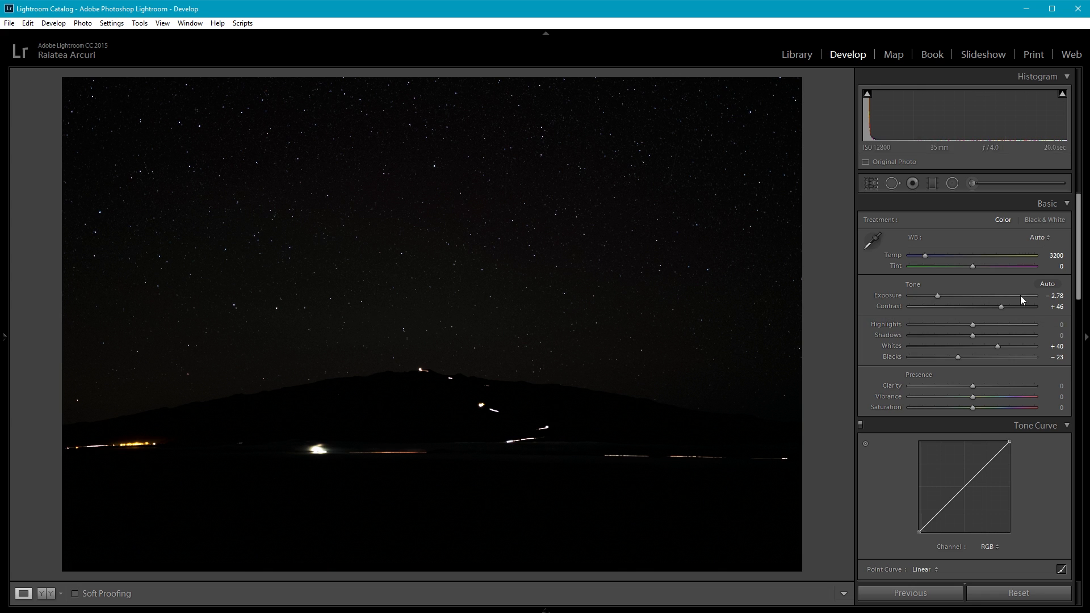
{"action": "mouse_move", "coordinate": [1080, 287]}
{"action": "left_mouse_down"}
{"action": "mouse_move", "coordinate": [1080, 510]}
{"action": "mouse_move", "coordinate": [1080, 273]}
{"action": "left_mouse_up"}
{"action": "left_click", "coordinate": [435, 167]}
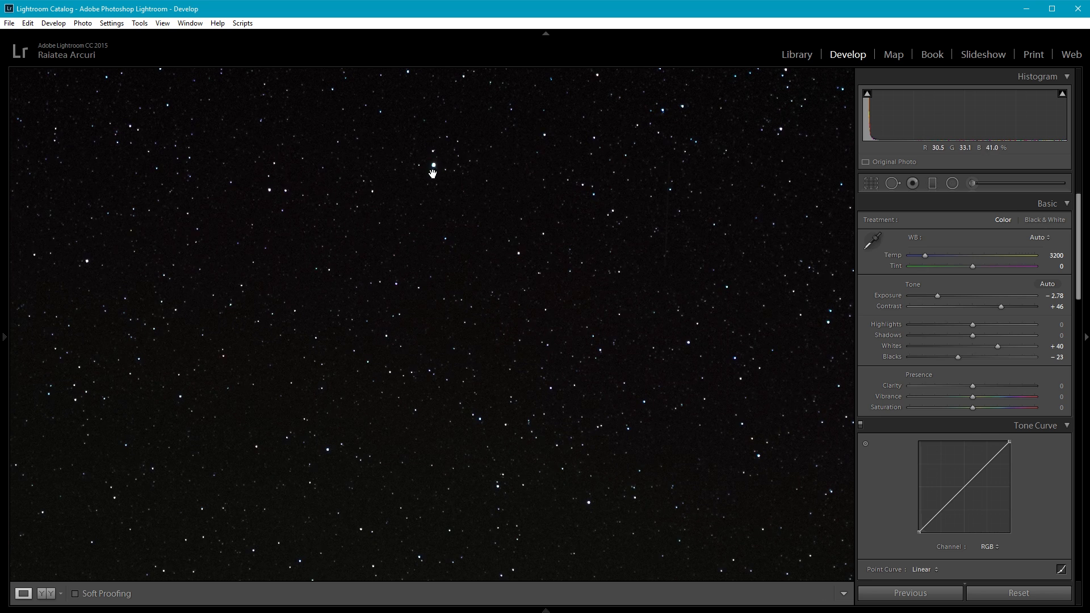
{"action": "left_click", "coordinate": [438, 172]}
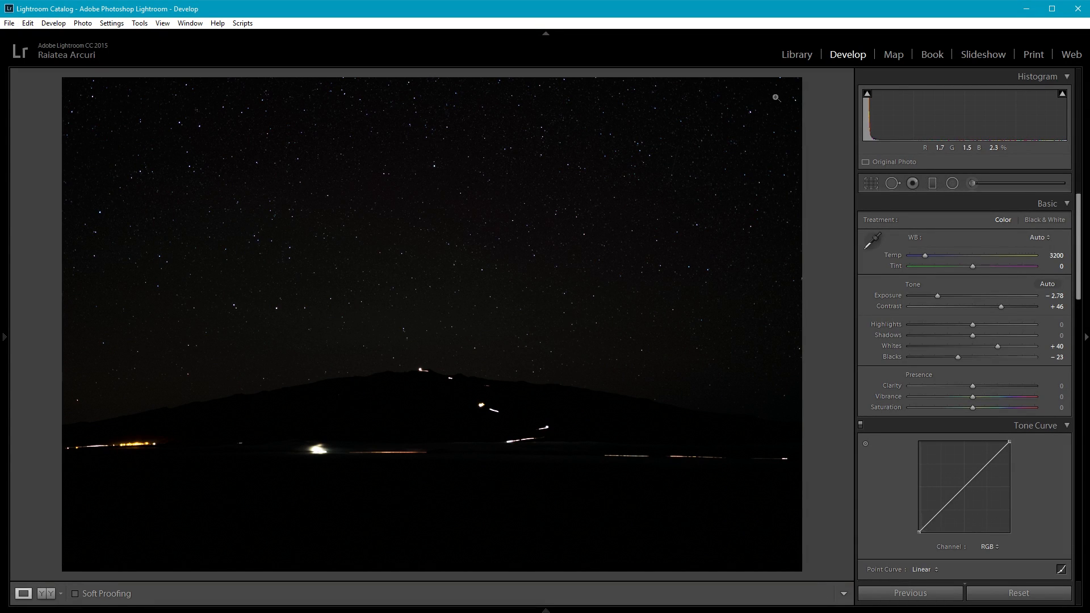
- Copy photo 126's develop settings in the library and paste them onto photos 126 through 295
{"action": "left_click", "coordinate": [792, 55]}
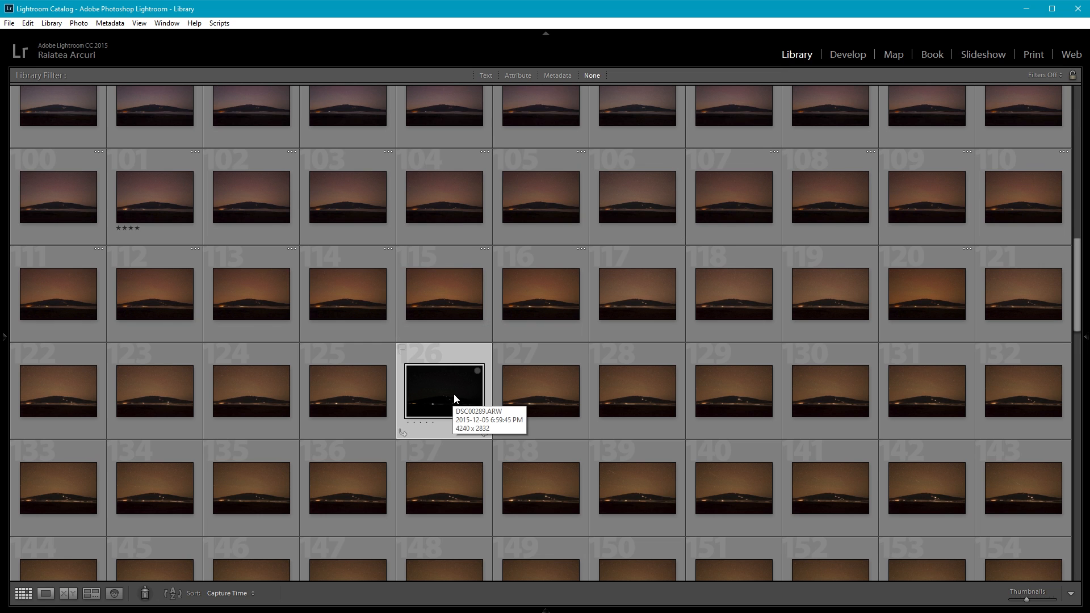
{"action": "key", "text": "ctrl+shift+c"}
{"action": "left_click", "coordinate": [759, 493]}
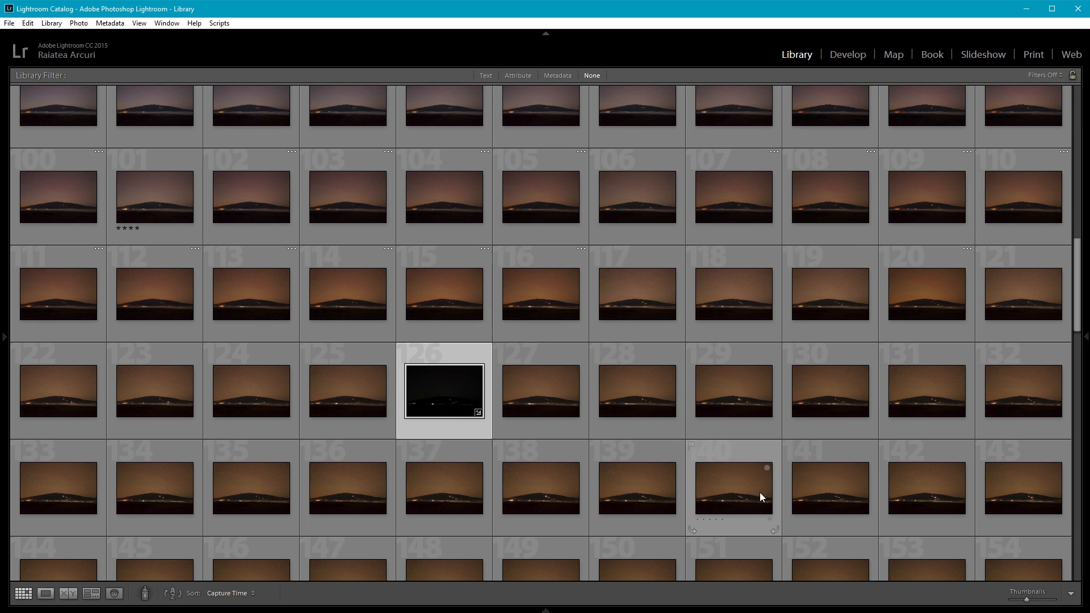
{"action": "scroll", "coordinate": [496, 381], "scroll_direction": "down", "scroll_amount": 15}
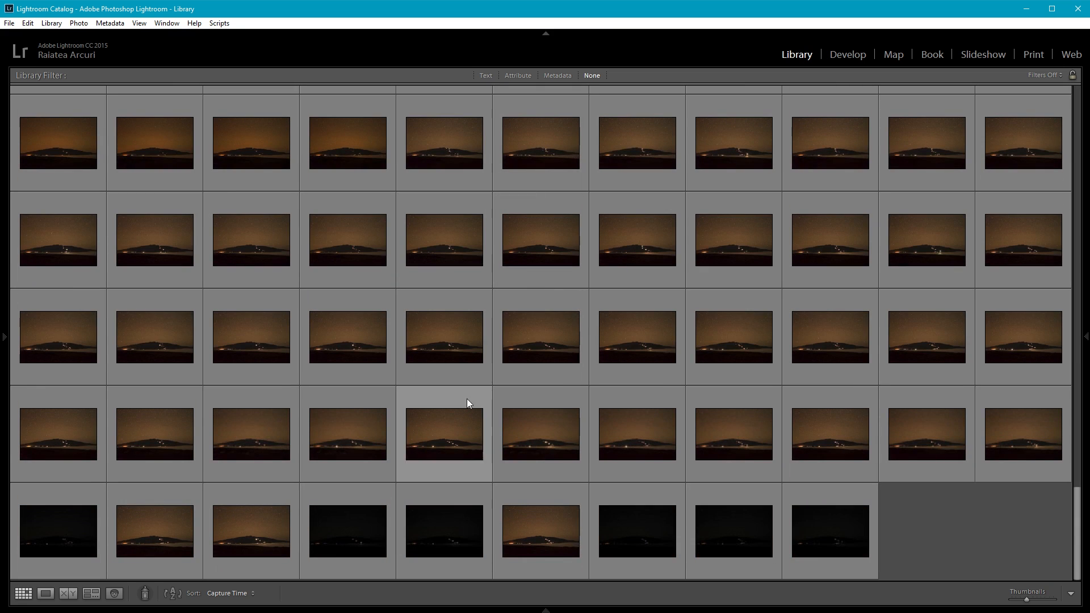
{"action": "left_click", "coordinate": [835, 534], "text": "shift"}
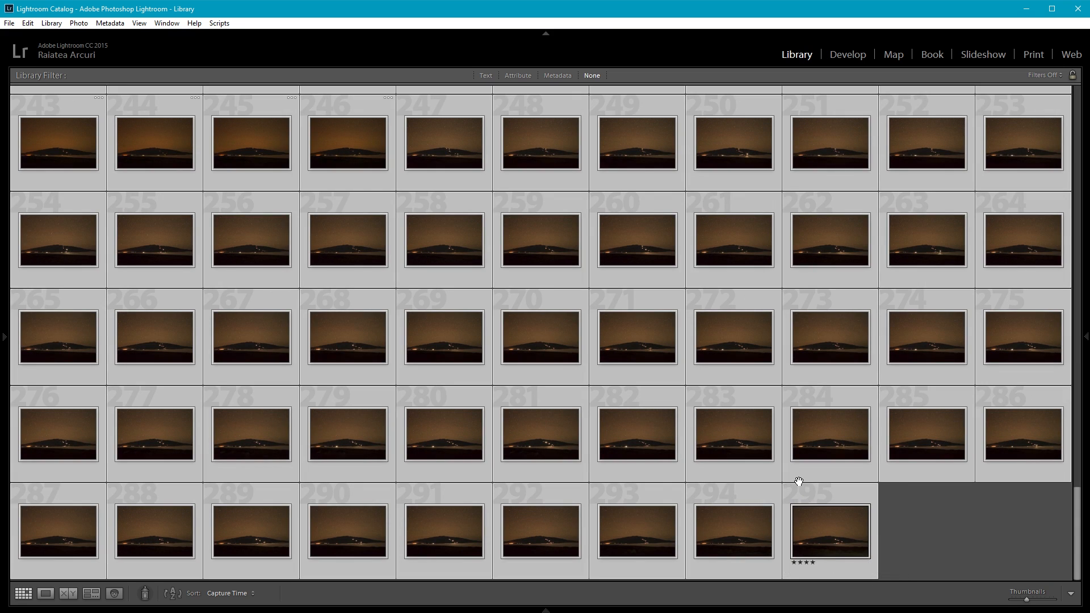
{"action": "key", "text": "ctrl+shift+v"}
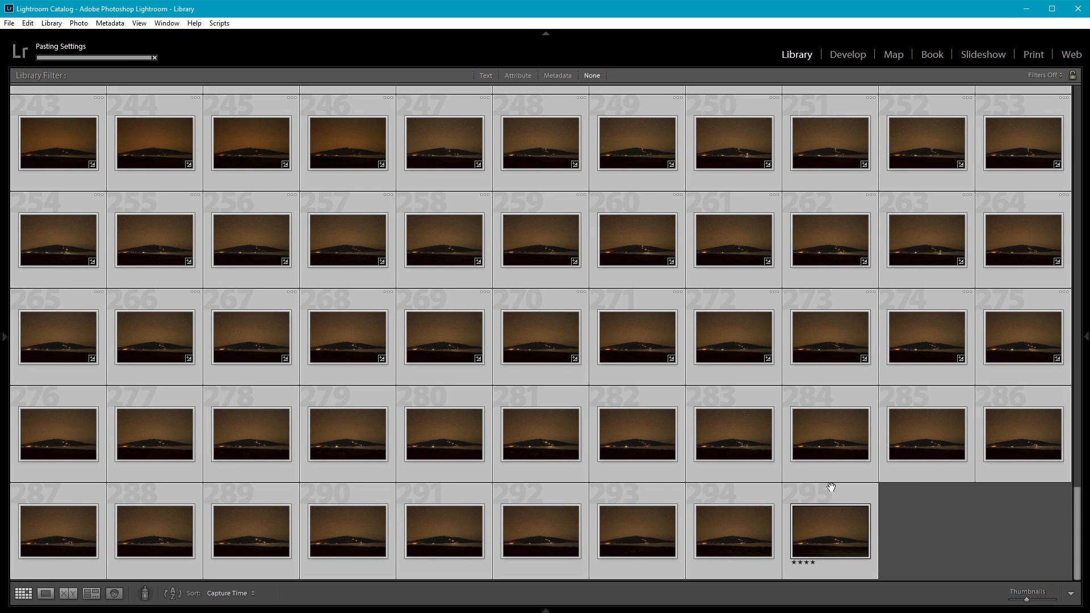
- Open the selected photos 126 through 295 as layers of one document in Photoshop
{"action": "right_click", "coordinate": [842, 521]}
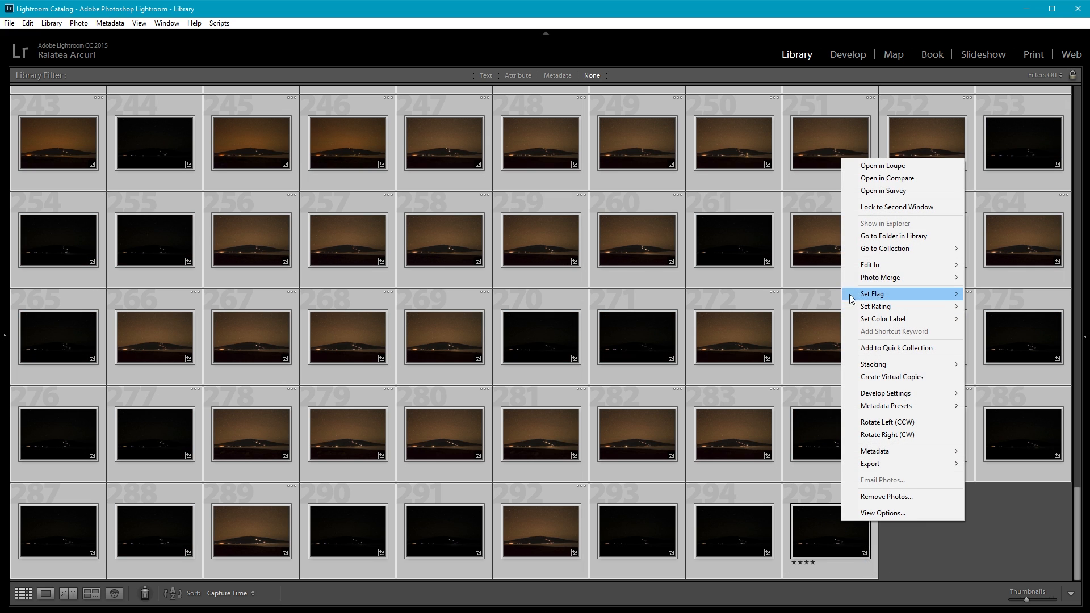
{"action": "mouse_move", "coordinate": [857, 272]}
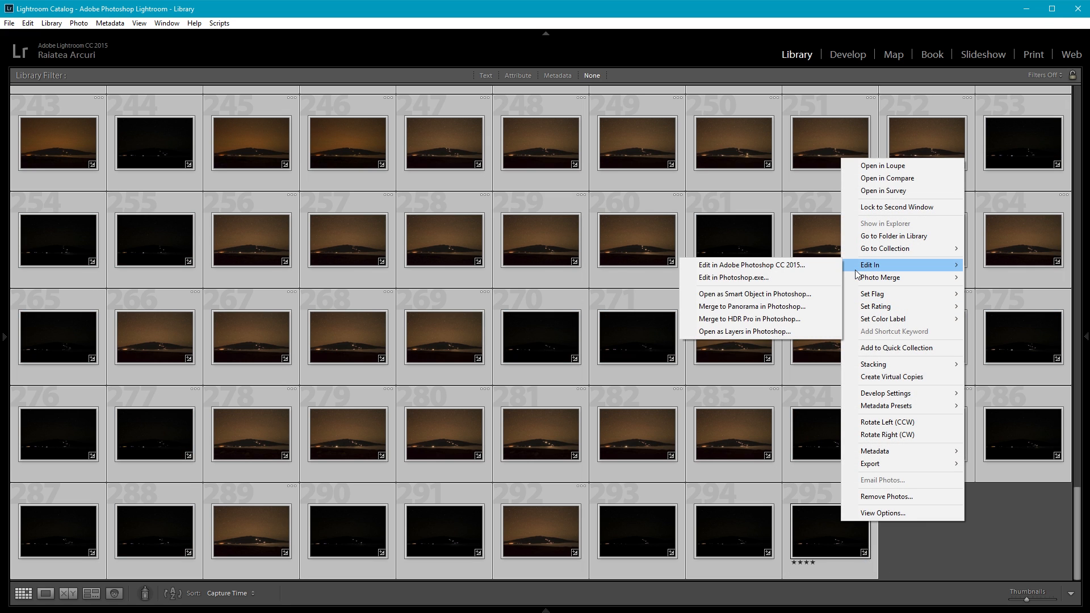
{"action": "left_click", "coordinate": [742, 331]}
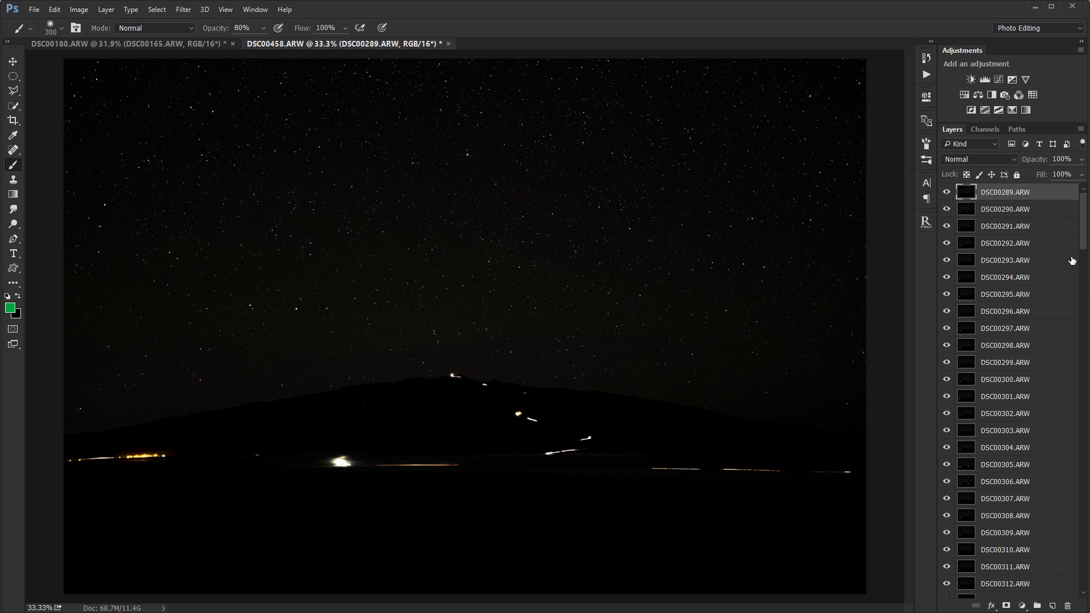
- Select all layers from DSC00289.ARW to DSC00458.ARW and set their blend mode to Lighten
{"action": "left_click_drag", "start_coordinate": [1086, 243], "coordinate": [1070, 587]}
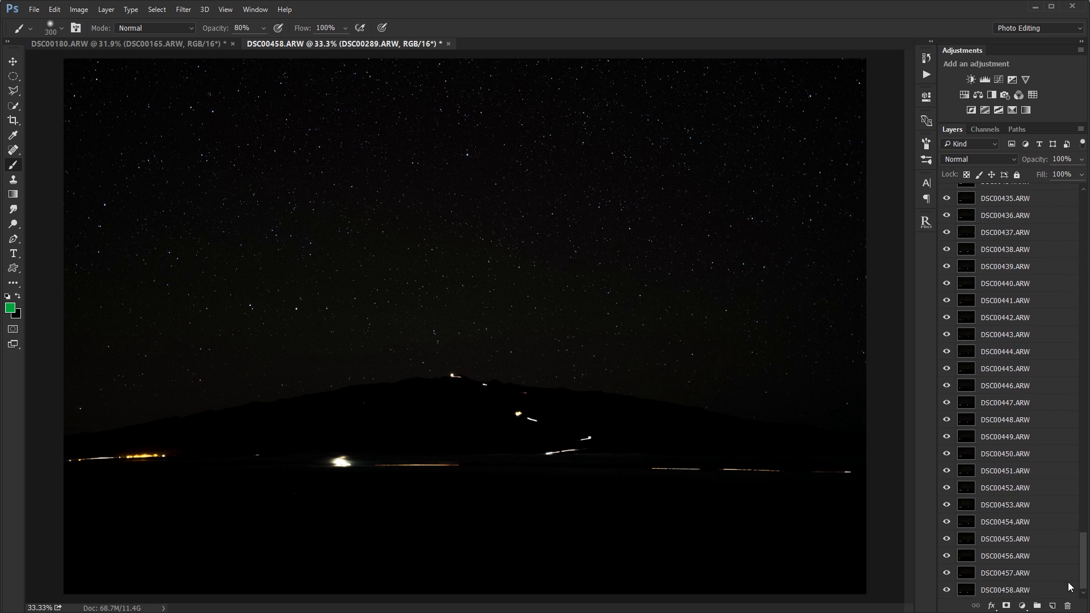
{"action": "left_click", "coordinate": [1052, 591], "text": "shift"}
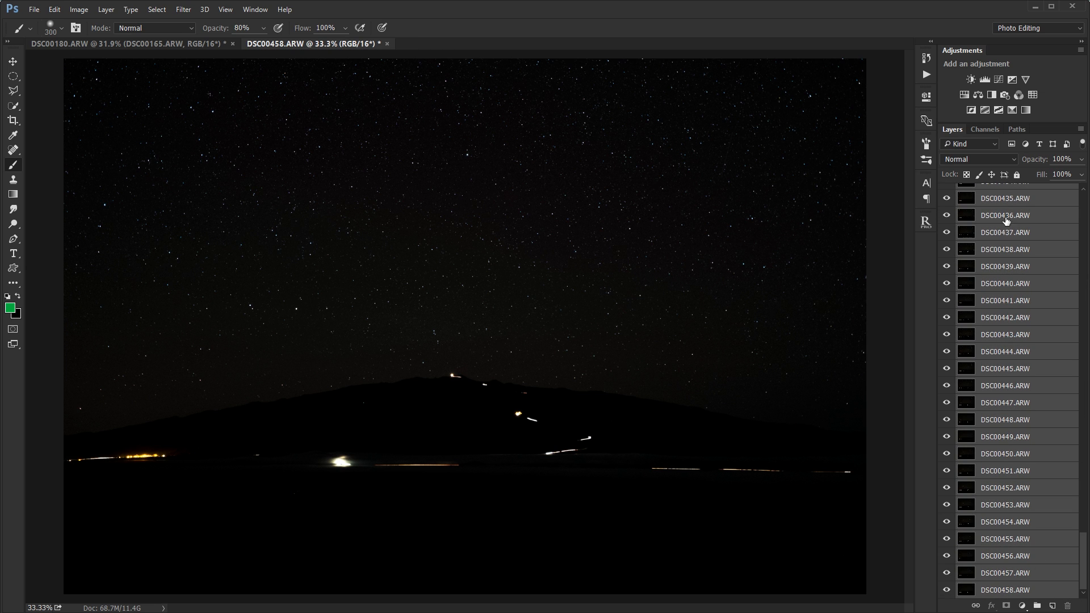
{"action": "left_click", "coordinate": [993, 162]}
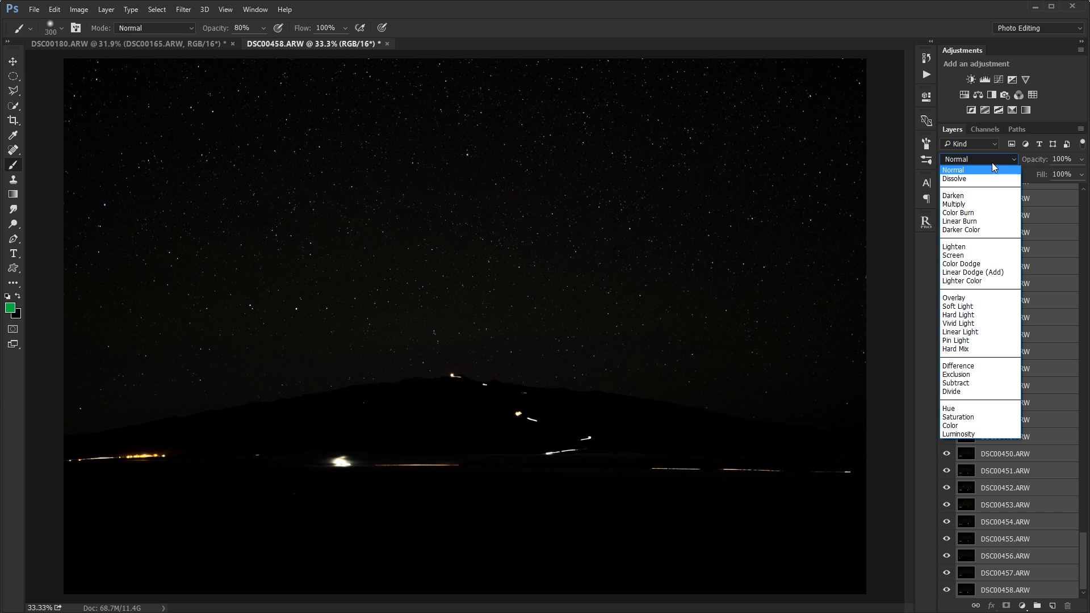
{"action": "left_click", "coordinate": [964, 247]}
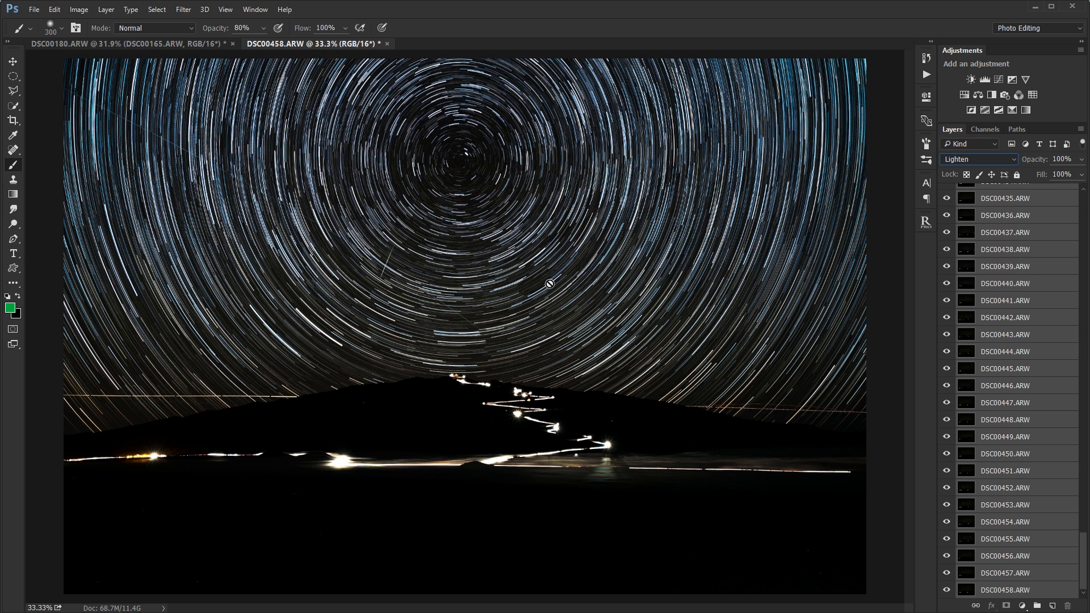
- Select the bottom layer, DSC00458.ARW, and hide every other layer in the stack
{"action": "left_click_drag", "start_coordinate": [1081, 547], "coordinate": [1069, 199]}
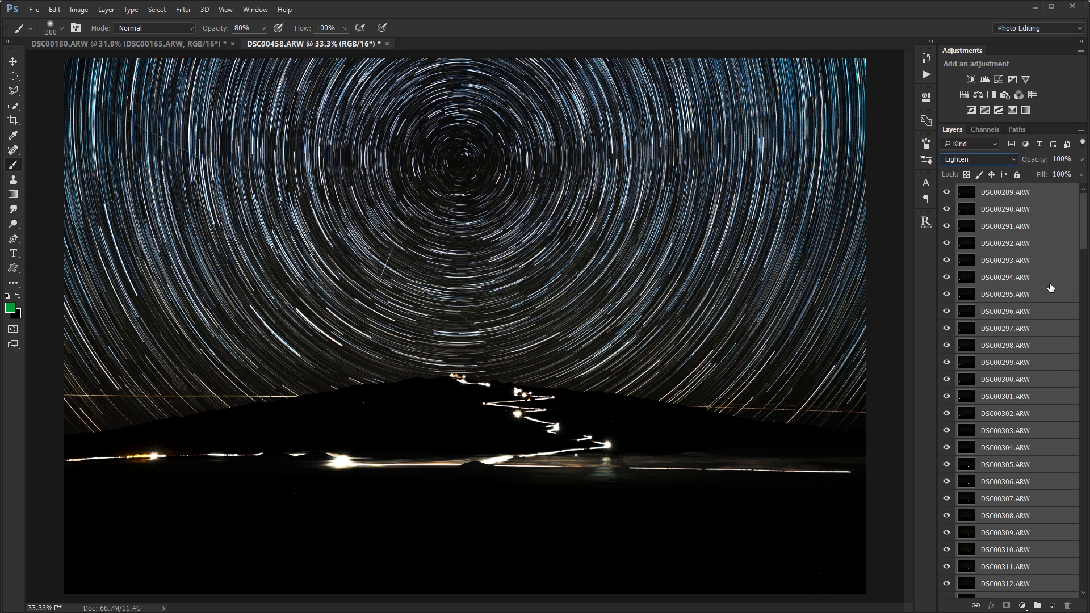
{"action": "left_click_drag", "start_coordinate": [1084, 247], "coordinate": [1084, 590]}
{"action": "left_click", "coordinate": [1017, 591]}
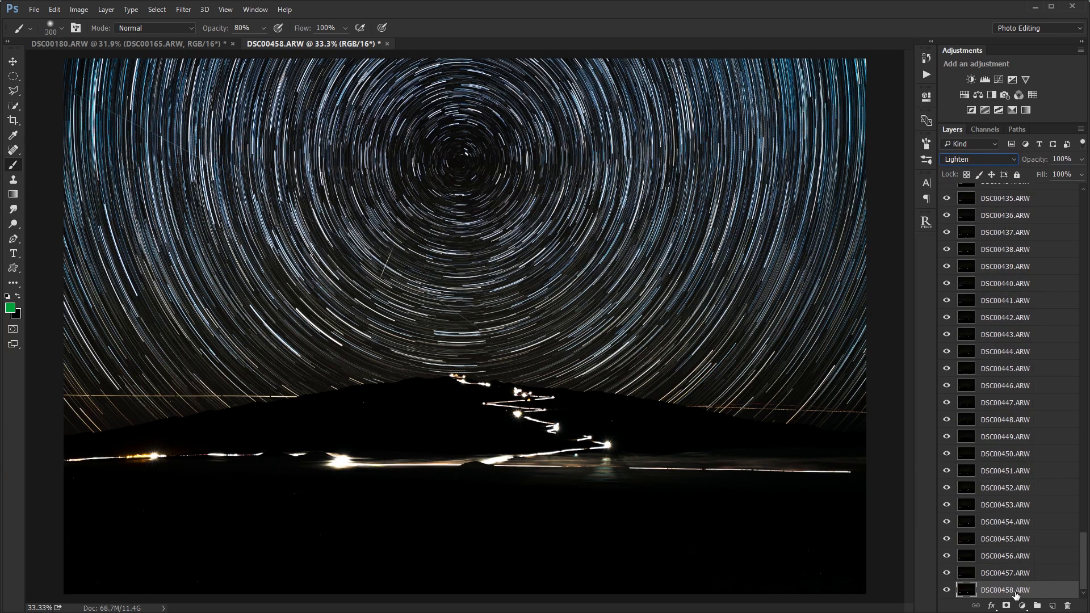
{"action": "left_click", "coordinate": [947, 591], "text": "alt"}
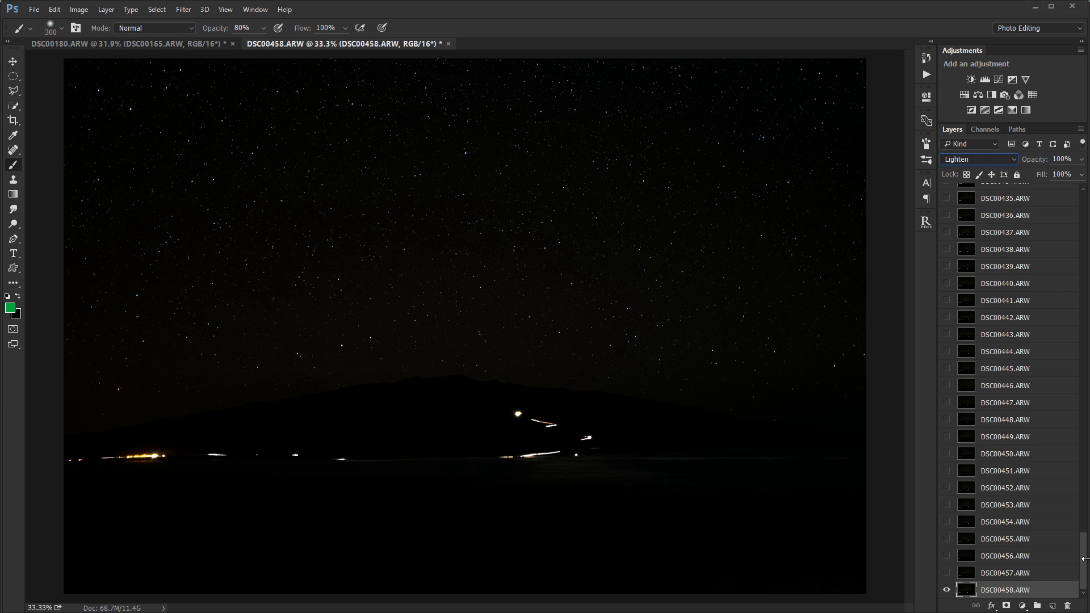
- Turn the layers back on from the bottom of the stack, from DSC00457.ARW up to DSC00442.ARW
{"action": "left_click", "coordinate": [947, 573]}
{"action": "left_click", "coordinate": [947, 556]}
{"action": "left_click_drag", "start_coordinate": [950, 554], "coordinate": [948, 454]}
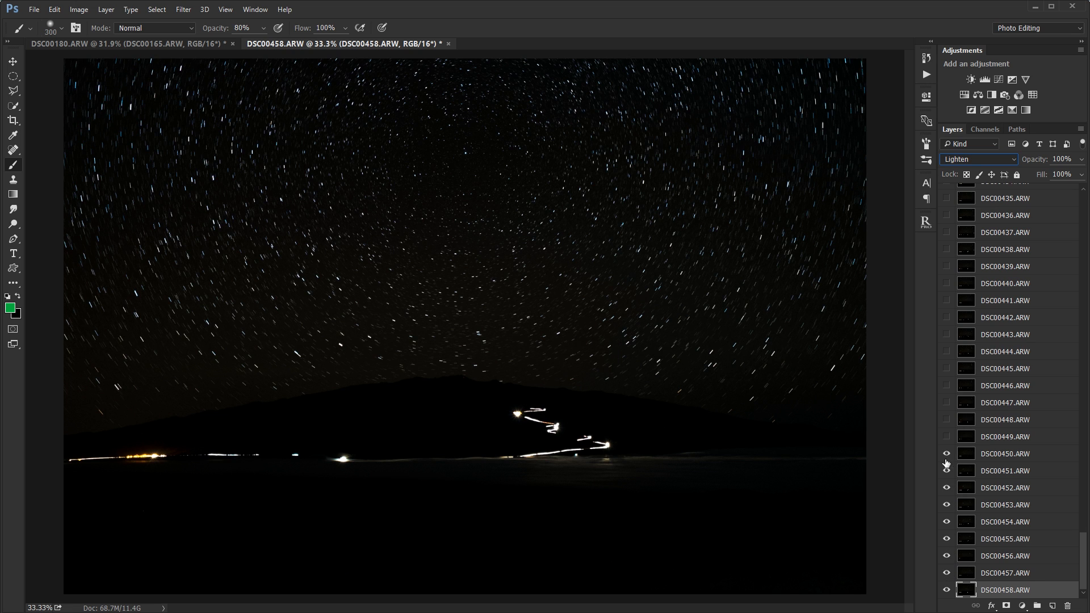
{"action": "scroll", "coordinate": [946, 463], "scroll_direction": "up", "scroll_amount": 3}
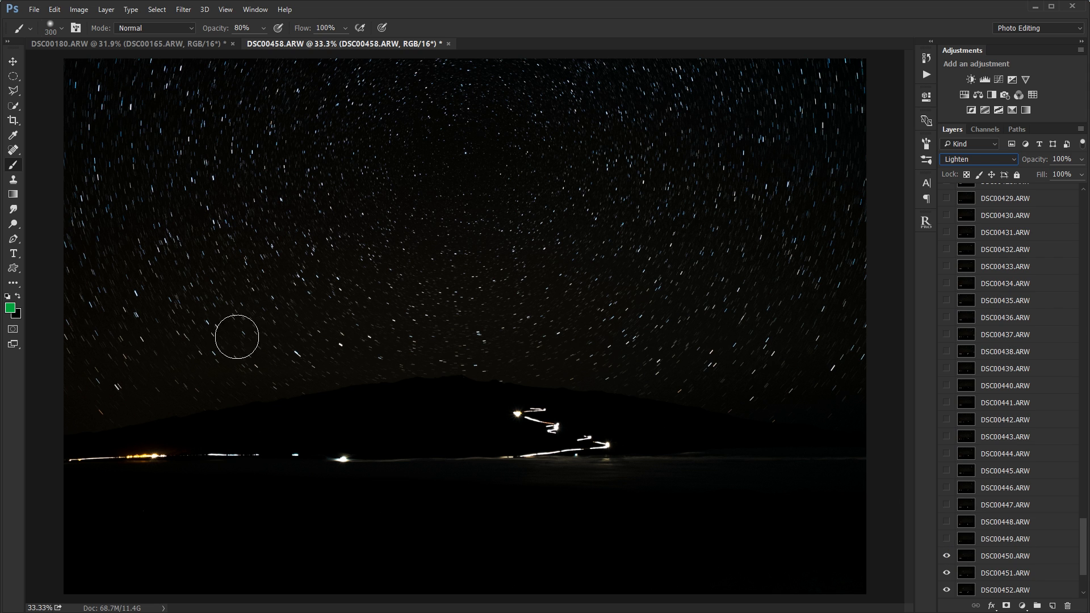
{"action": "left_click_drag", "start_coordinate": [946, 544], "coordinate": [952, 424]}
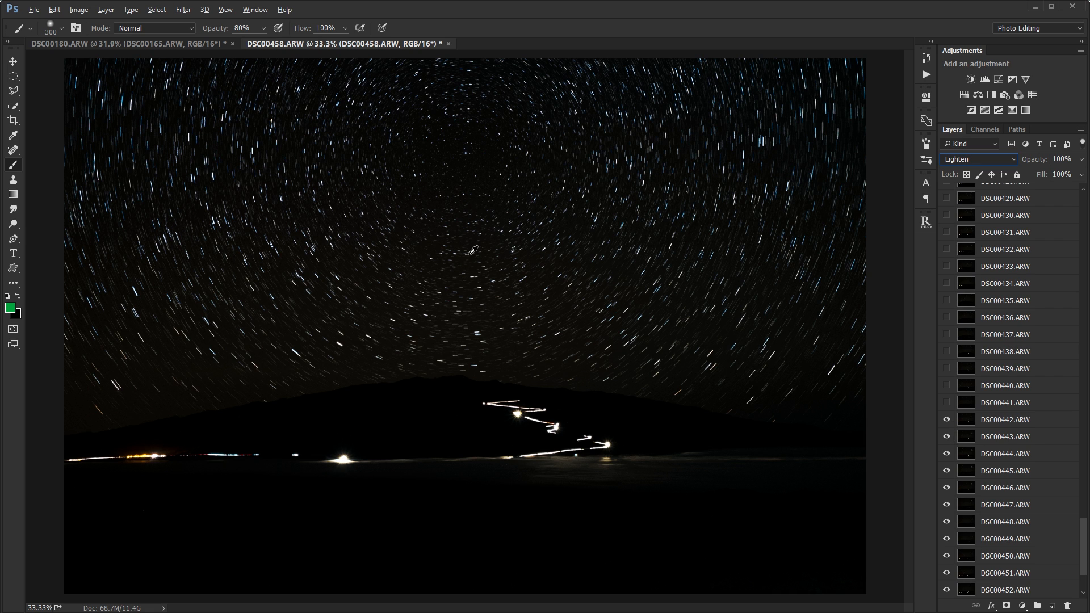
- Continue restoring layer visibility upward from DSC00441.ARW to DSC00417.ARW
{"action": "key", "text": "alt"}
{"action": "scroll", "coordinate": [526, 253], "scroll_direction": "up", "scroll_amount": 1}
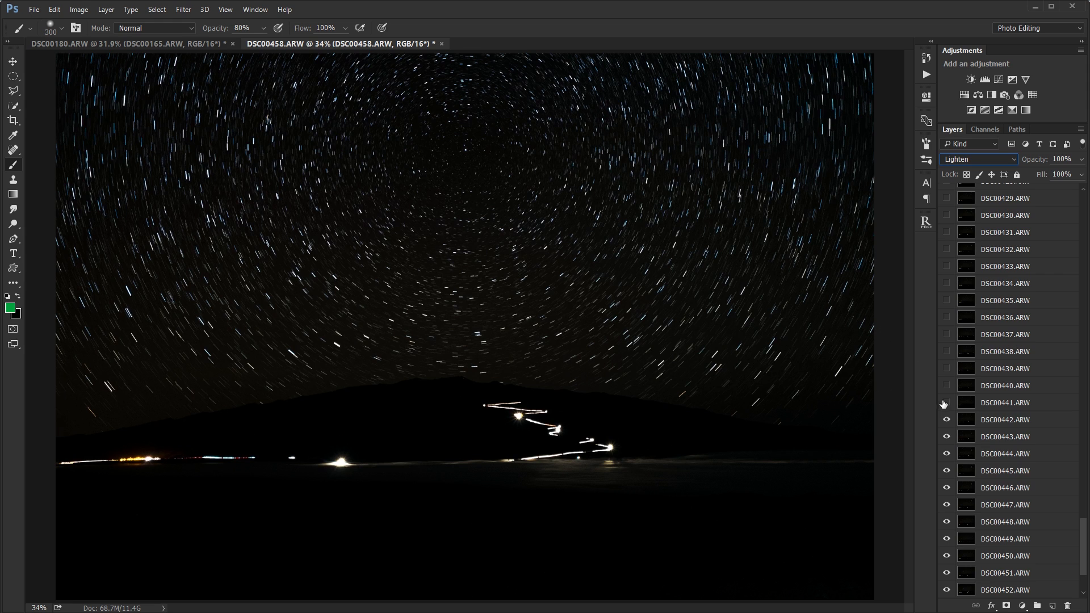
{"action": "left_click_drag", "start_coordinate": [944, 403], "coordinate": [947, 304]}
{"action": "scroll", "coordinate": [966, 455], "scroll_direction": "up", "scroll_amount": 4}
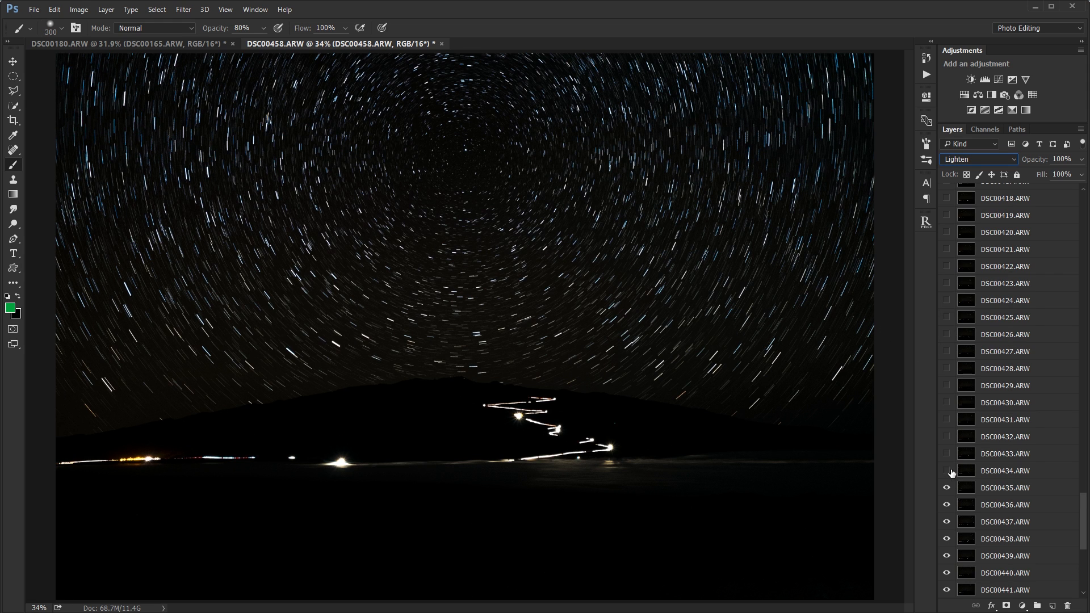
{"action": "left_click_drag", "start_coordinate": [952, 473], "coordinate": [946, 290]}
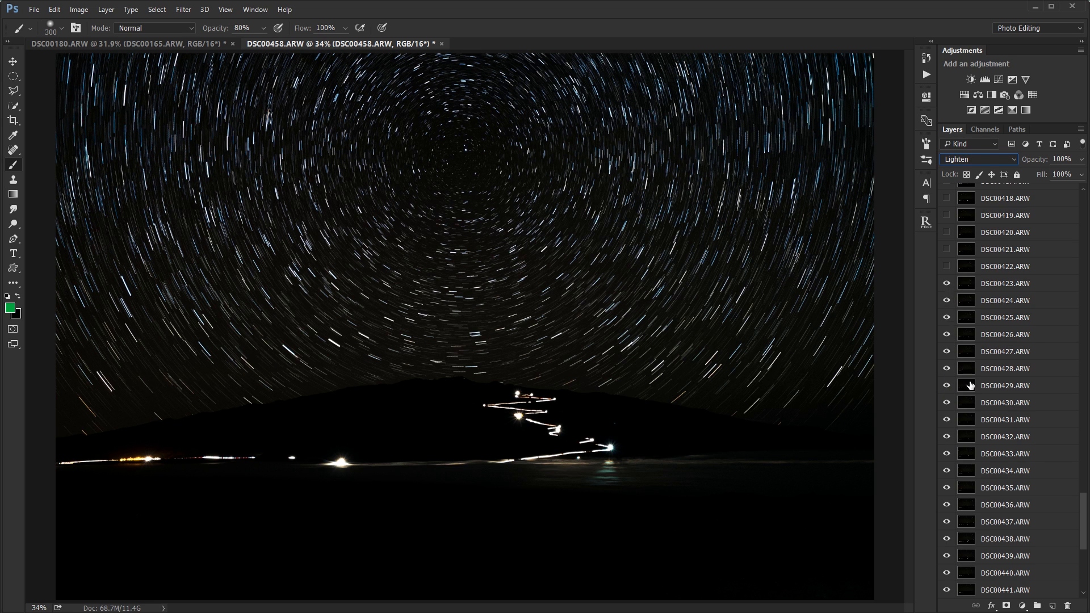
{"action": "scroll", "coordinate": [971, 386], "scroll_direction": "up", "scroll_amount": 3}
{"action": "left_click_drag", "start_coordinate": [946, 420], "coordinate": [946, 333]}
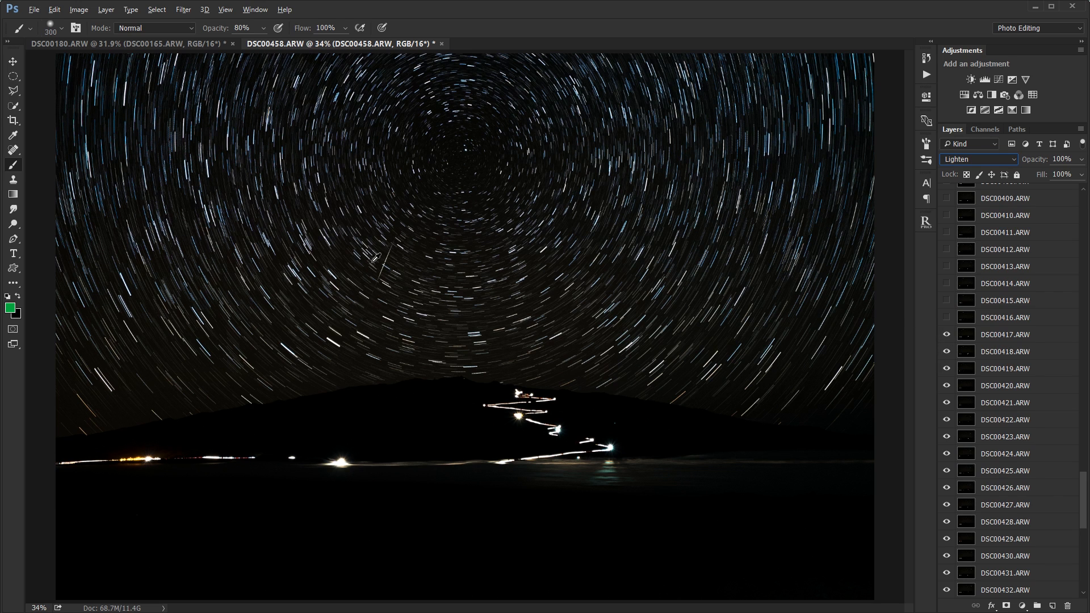
- Isolate the straight streak crossing the star trails by hiding layers DSC00417.ARW and DSC00418.ARW, and select layer DSC00419.ARW
{"action": "key", "text": "alt"}
{"action": "key", "text": "ctrl+plus"}
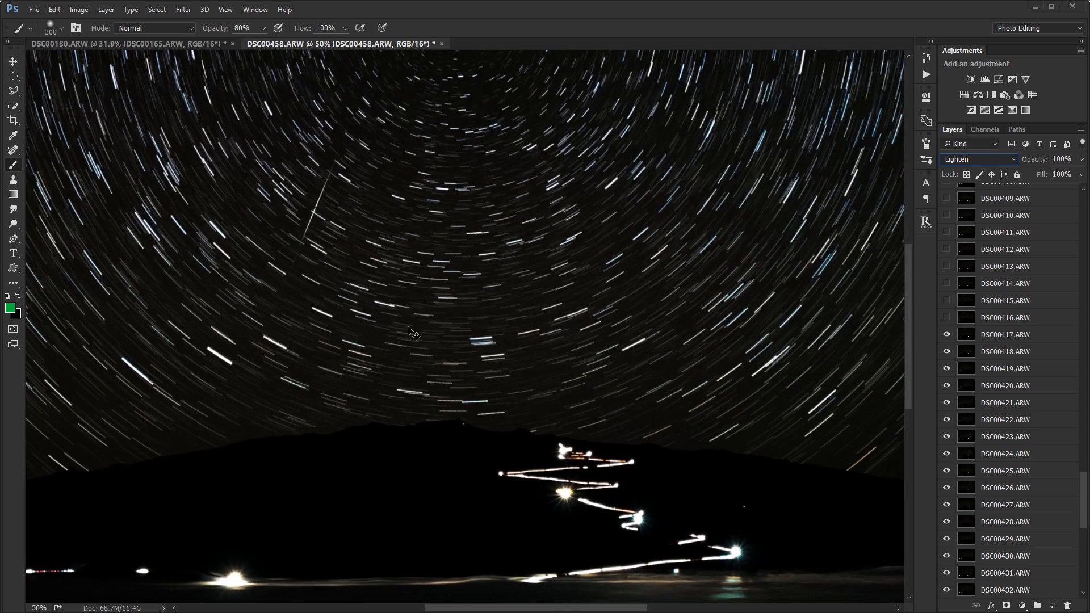
{"action": "mouse_move", "coordinate": [300, 219]}
{"action": "left_mouse_down"}
{"action": "mouse_move", "coordinate": [331, 240]}
{"action": "mouse_move", "coordinate": [373, 331]}
{"action": "left_mouse_up"}
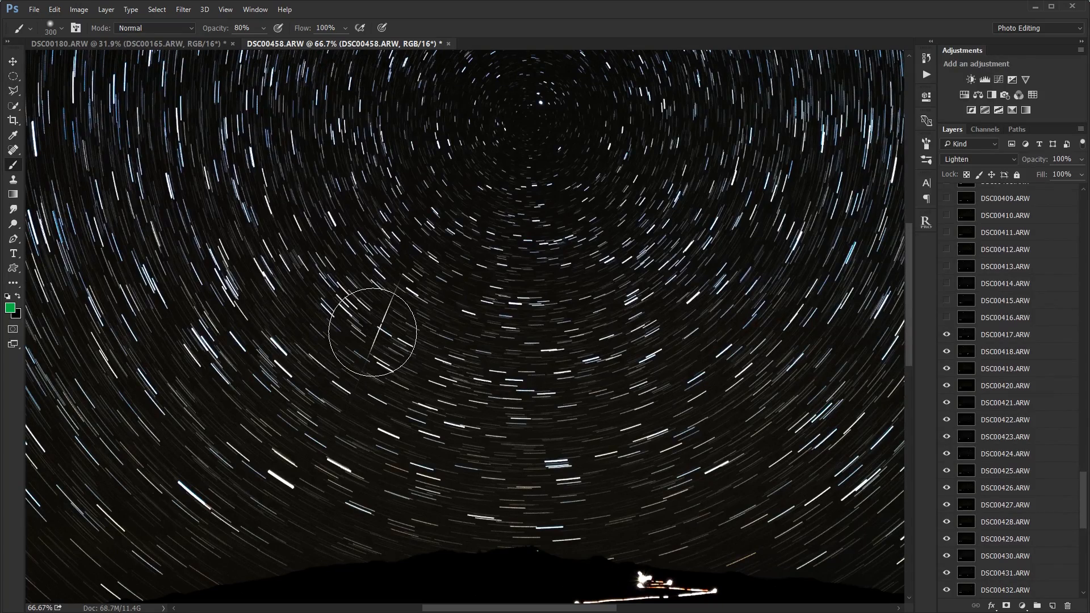
{"action": "scroll", "coordinate": [380, 327], "scroll_direction": "up", "scroll_amount": 5}
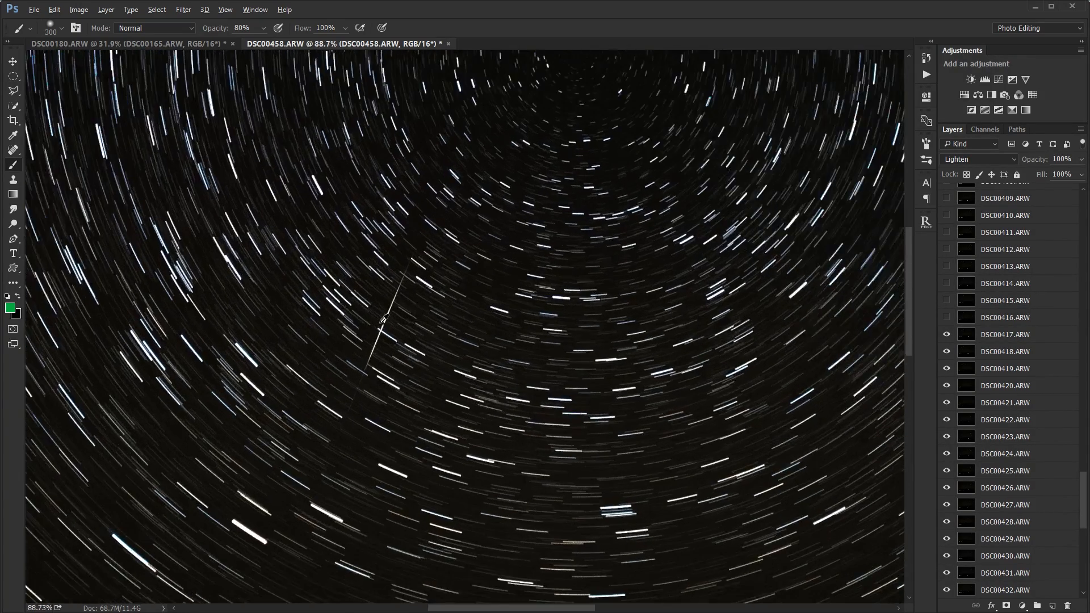
{"action": "left_click_drag", "start_coordinate": [477, 373], "coordinate": [583, 342]}
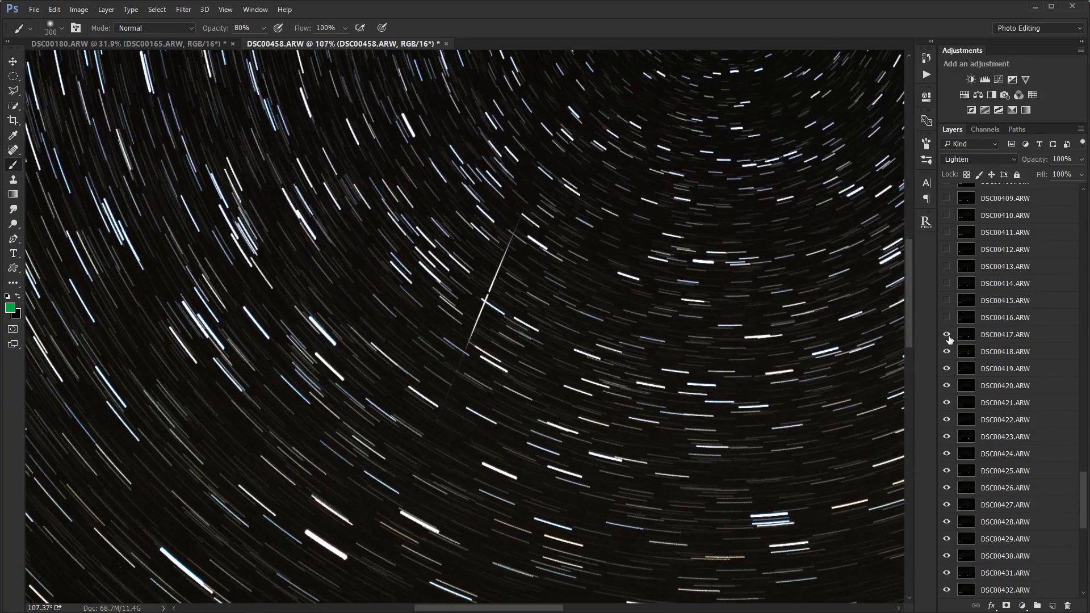
{"action": "left_click", "coordinate": [947, 369]}
{"action": "left_click", "coordinate": [990, 372]}
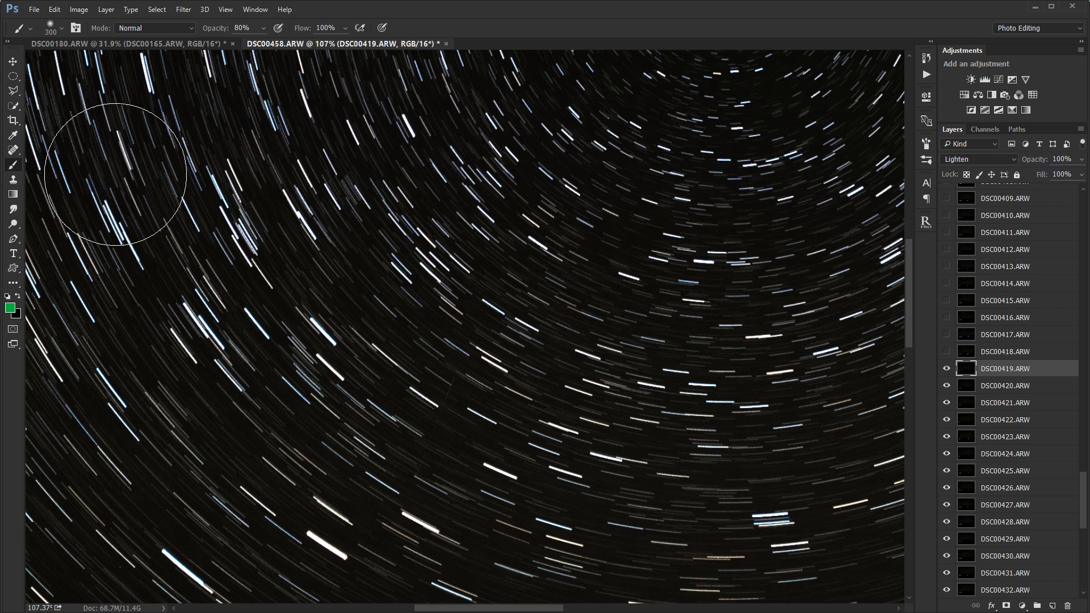
- Turn on layer DSC00418.ARW and remove its straight streak with the Spot Healing Brush in Content-Aware mode
{"action": "left_click", "coordinate": [14, 154]}
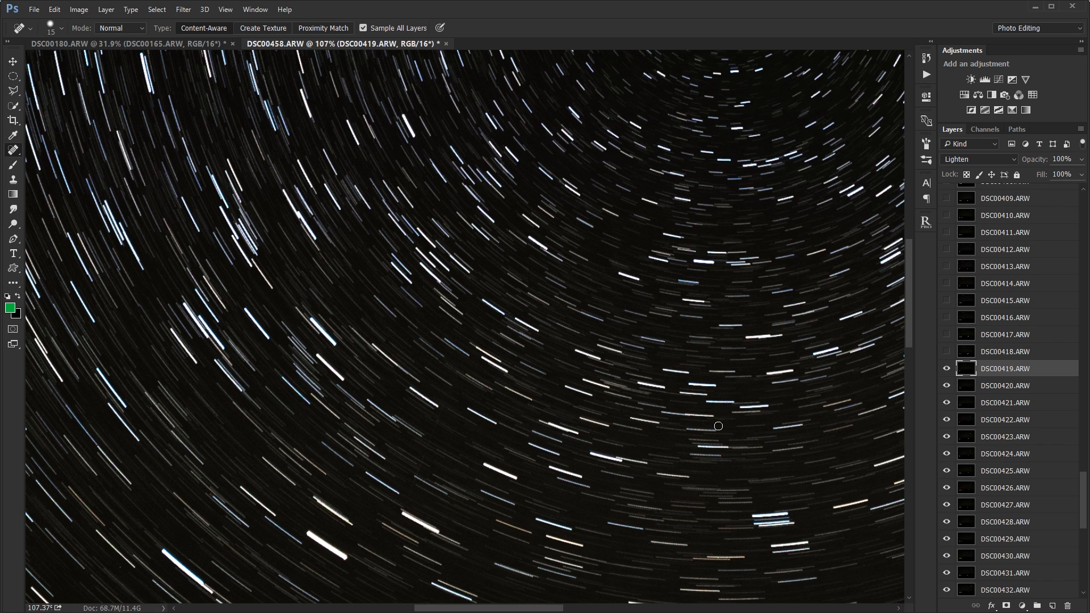
{"action": "left_click", "coordinate": [998, 355]}
{"action": "left_click", "coordinate": [947, 352]}
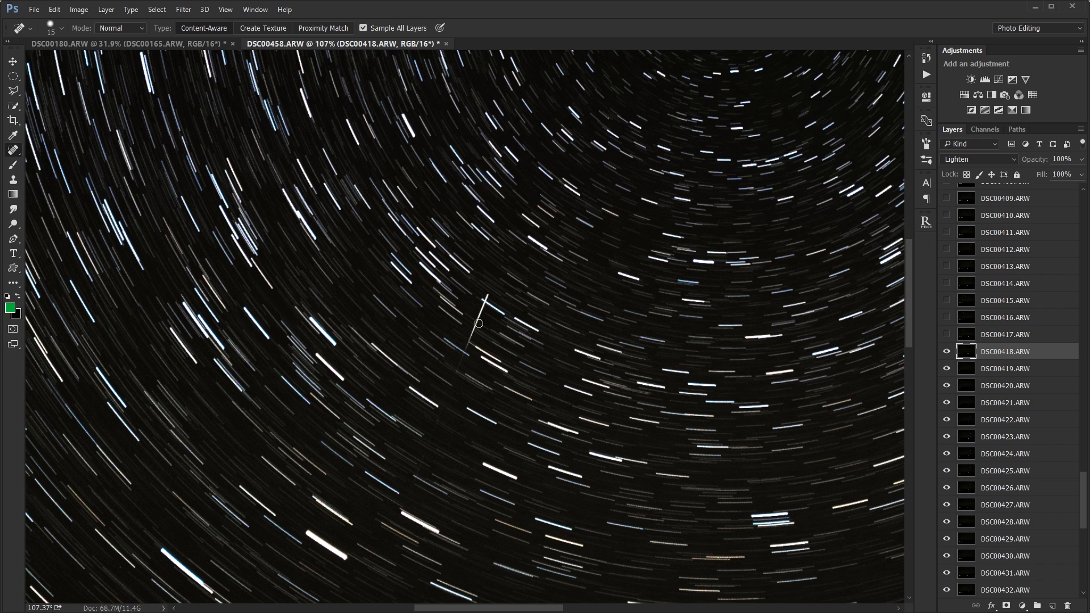
{"action": "left_click_drag", "start_coordinate": [479, 323], "coordinate": [491, 294]}
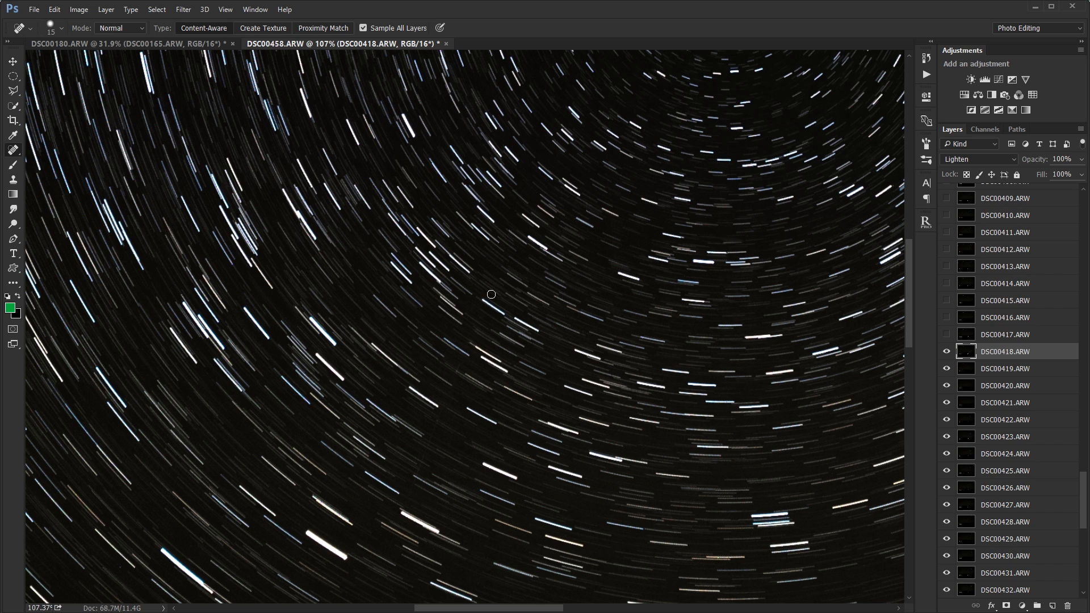
- Turn on layer DSC00417.ARW and heal the thin streak continuing across the star trails
{"action": "left_click", "coordinate": [991, 337]}
{"action": "left_click", "coordinate": [946, 335]}
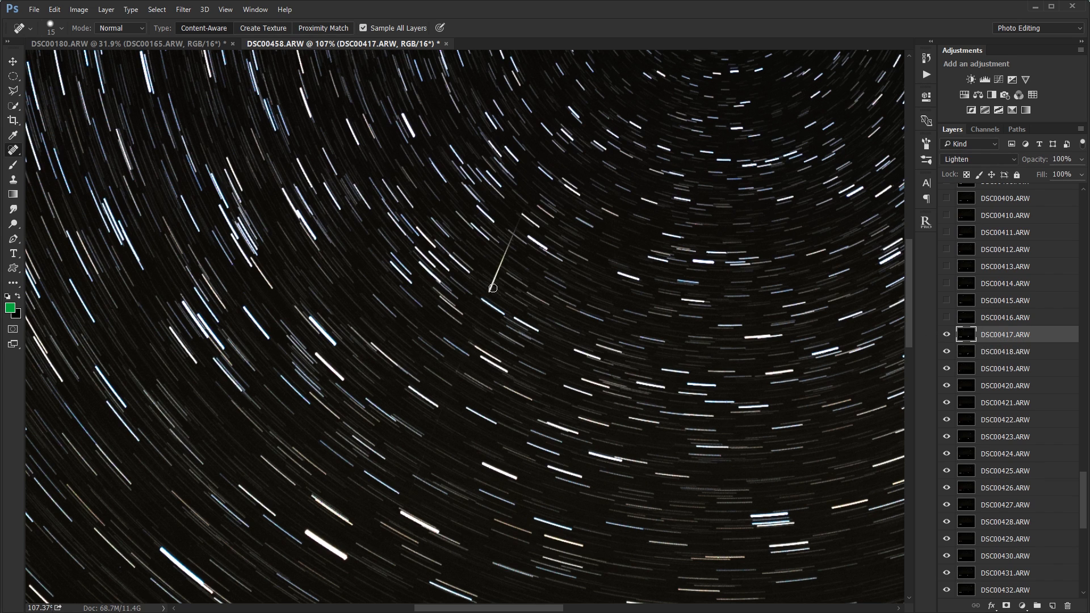
{"action": "left_click_drag", "start_coordinate": [500, 274], "coordinate": [517, 222]}
- Turn on the layers from DSC00416.ARW up to DSC00407.ARW, and hide DSC00415.ARW and those above it again
{"action": "key", "text": "ctrl+0"}
{"action": "scroll", "coordinate": [956, 315], "scroll_direction": "up", "scroll_amount": 3}
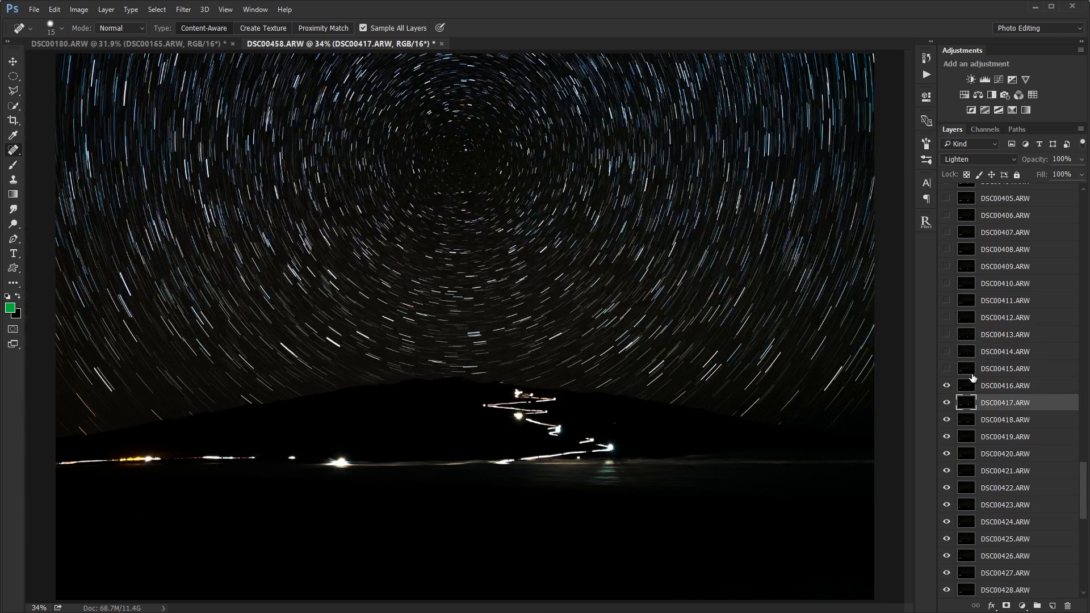
{"action": "left_click_drag", "start_coordinate": [945, 423], "coordinate": [950, 285]}
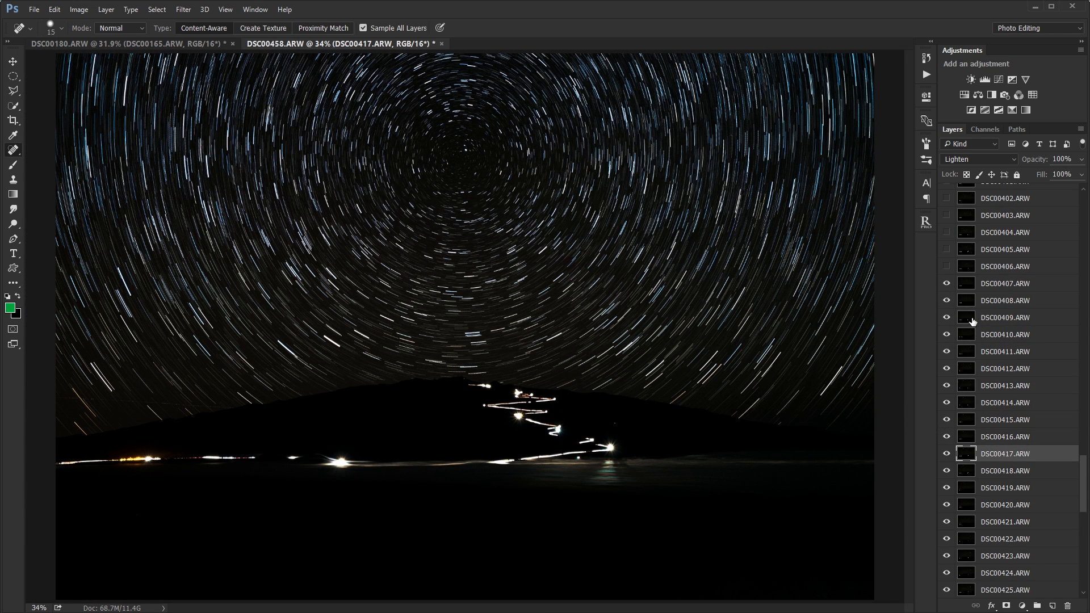
{"action": "scroll", "coordinate": [986, 377], "scroll_direction": "up", "scroll_amount": 2}
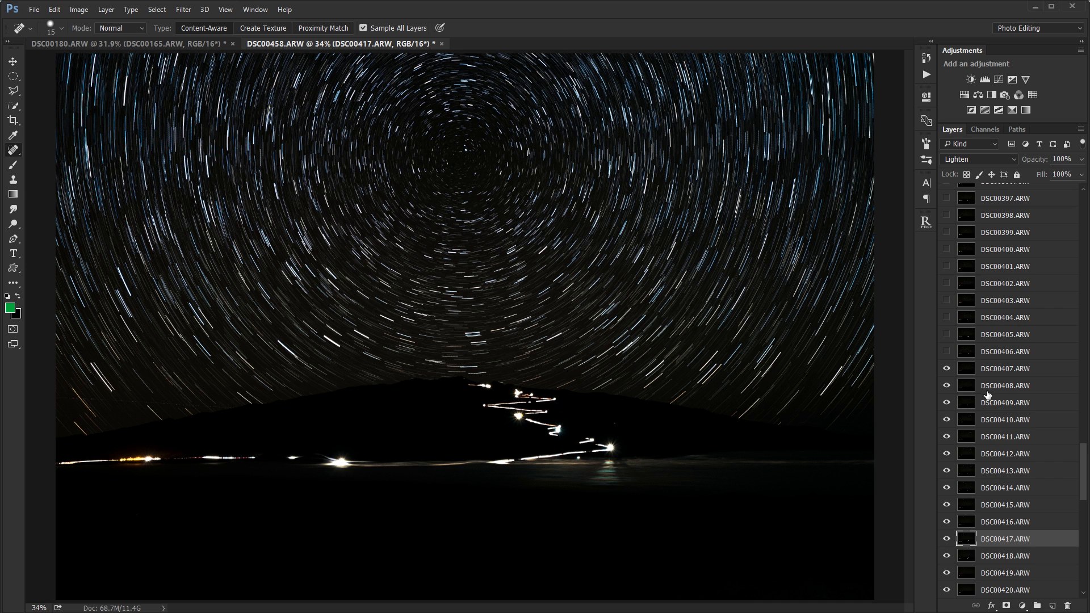
{"action": "scroll", "coordinate": [986, 394], "scroll_direction": "down", "scroll_amount": 1}
{"action": "left_click_drag", "start_coordinate": [946, 319], "coordinate": [942, 450]}
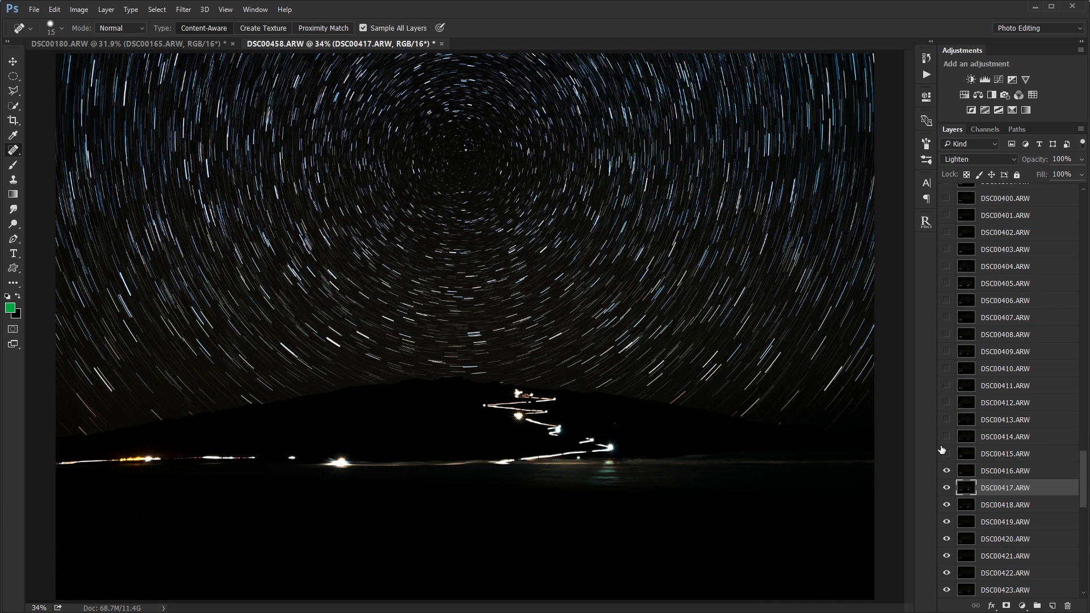
- Turn on DSC00415.ARW and clean the dotted streak just above the ridge, working upward layer by layer
{"action": "scroll", "coordinate": [115, 413], "scroll_direction": "up", "scroll_amount": 10}
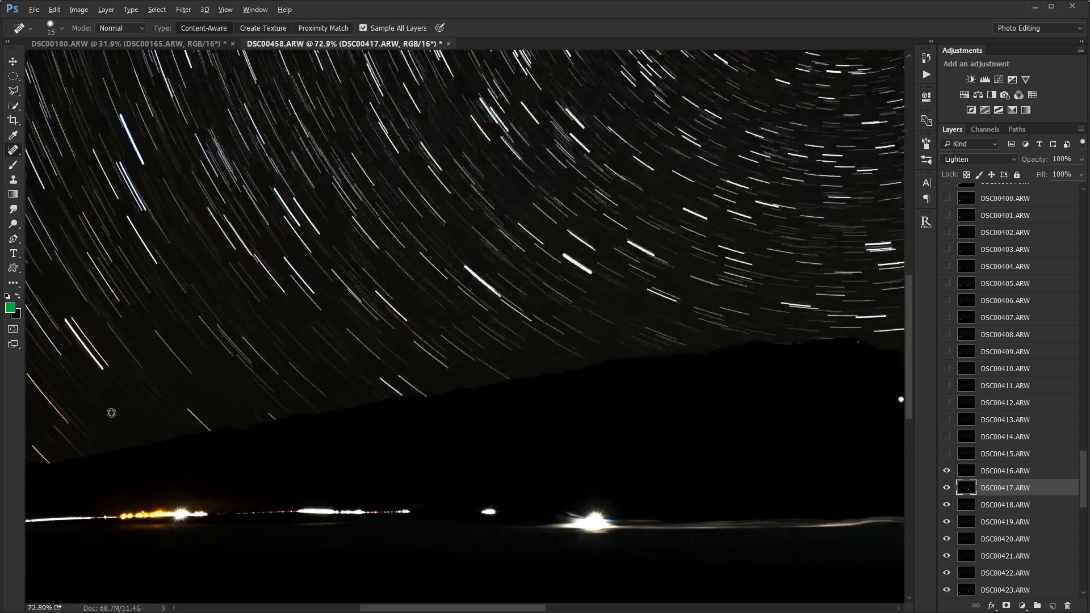
{"action": "left_click_drag", "start_coordinate": [174, 414], "coordinate": [477, 402]}
{"action": "scroll", "coordinate": [611, 404], "scroll_direction": "up", "scroll_amount": 2}
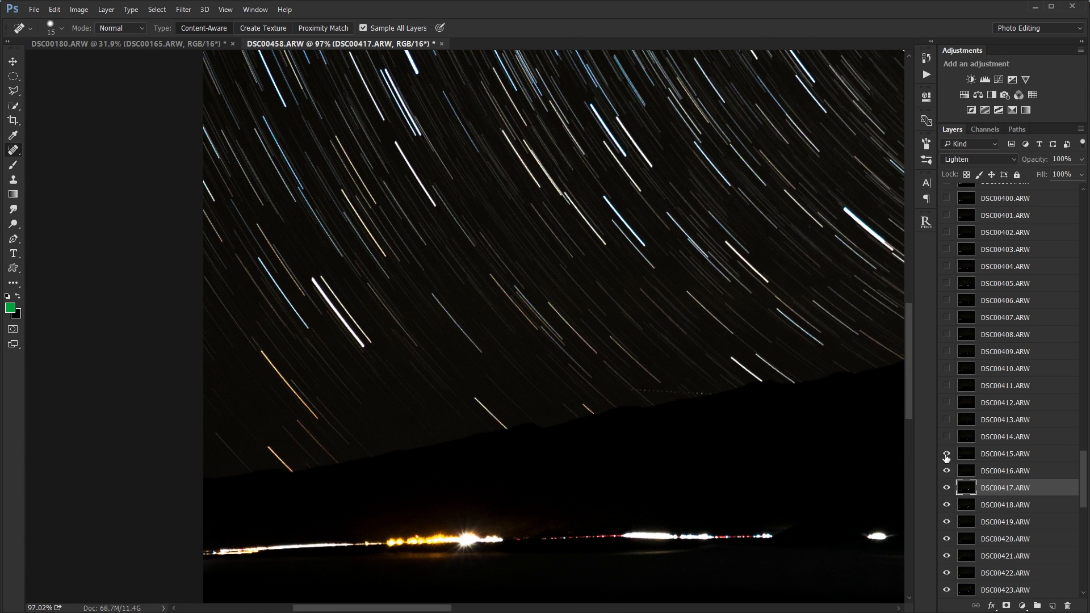
{"action": "left_click", "coordinate": [966, 455]}
{"action": "left_click", "coordinate": [966, 420]}
{"action": "left_click", "coordinate": [966, 385]}
{"action": "left_click", "coordinate": [966, 369]}
- Continue restoring layer visibility upward to DSC00383.ARW, selecting layers such as DSC00389.ARW to clean stray streaks
{"action": "scroll", "coordinate": [947, 355], "scroll_direction": "up", "scroll_amount": 7}
{"action": "left_click_drag", "start_coordinate": [947, 573], "coordinate": [944, 254]}
{"action": "scroll", "coordinate": [478, 377], "scroll_direction": "up", "scroll_amount": 16}
{"action": "left_click", "coordinate": [966, 352]}
{"action": "left_click", "coordinate": [966, 300]}
{"action": "left_click", "coordinate": [966, 283]}
{"action": "left_click", "coordinate": [966, 266]}
{"action": "left_click", "coordinate": [966, 249]}
{"action": "key", "text": "ctrl+0"}
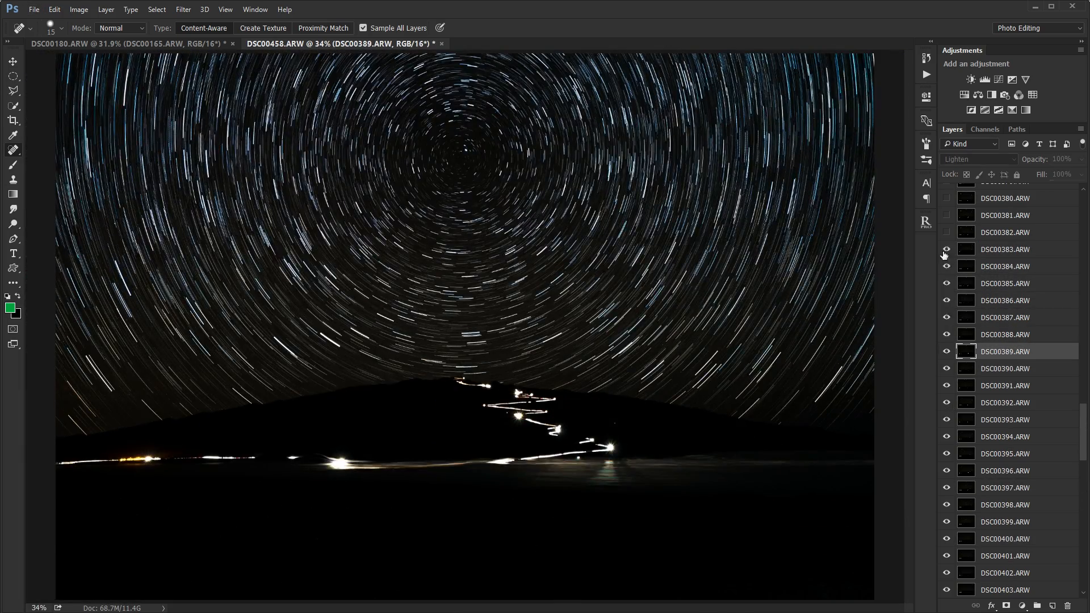
- Turn on the layers from DSC00382.ARW up to DSC00369.ARW and check the sky above the ridge for streaks
{"action": "scroll", "coordinate": [947, 254], "scroll_direction": "up", "scroll_amount": 4}
{"action": "scroll", "coordinate": [755, 413], "scroll_direction": "up", "scroll_amount": 15}
{"action": "left_click", "coordinate": [996, 385]}
{"action": "left_click", "coordinate": [996, 352]}
{"action": "left_click", "coordinate": [996, 318]}
{"action": "left_click", "coordinate": [996, 299]}
{"action": "left_click", "coordinate": [995, 266]}
{"action": "scroll", "coordinate": [954, 266], "scroll_direction": "up", "scroll_amount": 4}
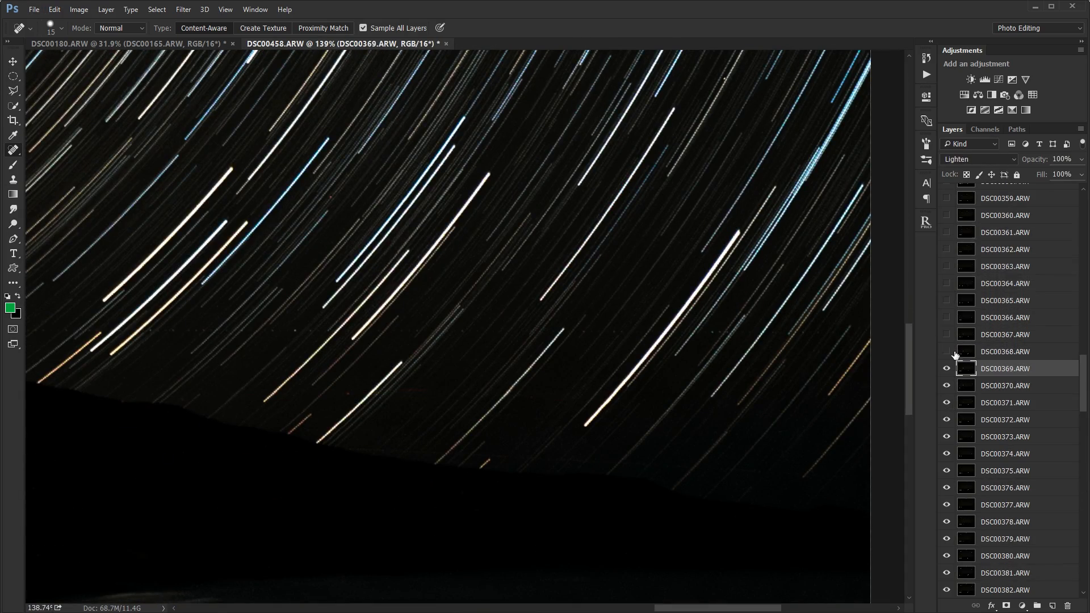
- Continue turning on layers up to DSC00358.ARW and heal the horizontal streak just above the ridge
{"action": "left_click", "coordinate": [995, 335]}
{"action": "left_click", "coordinate": [996, 283]}
{"action": "left_click", "coordinate": [966, 249]}
{"action": "left_click", "coordinate": [966, 232]}
{"action": "scroll", "coordinate": [948, 233], "scroll_direction": "up", "scroll_amount": 4}
{"action": "scroll", "coordinate": [227, 380], "scroll_direction": "up", "scroll_amount": 10}
{"action": "left_click_drag", "start_coordinate": [229, 377], "coordinate": [297, 378]}
{"action": "left_click", "coordinate": [966, 317]}
{"action": "left_click", "coordinate": [965, 301]}
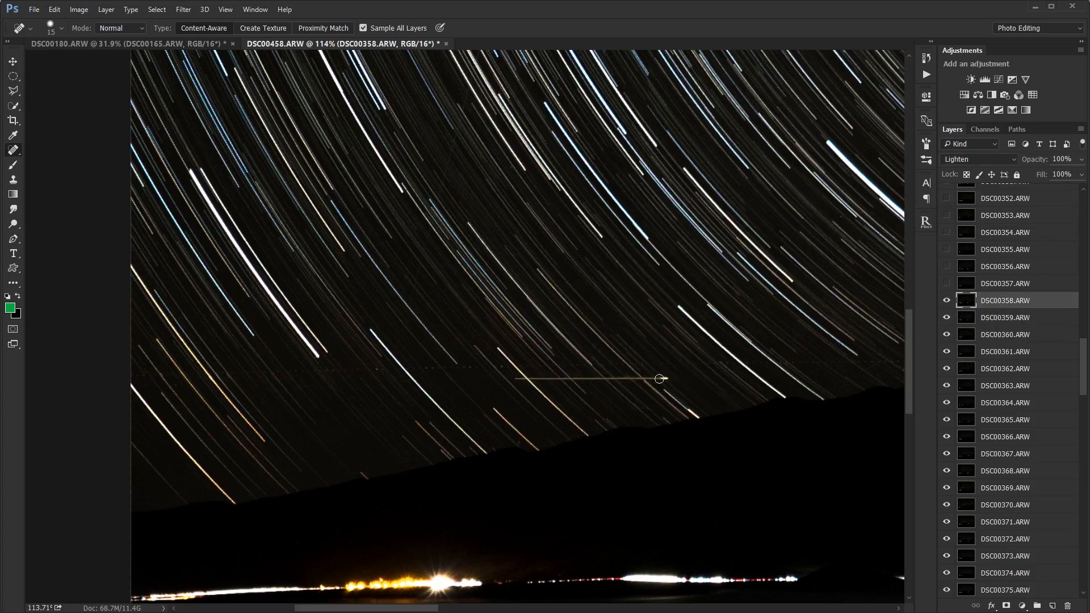
- Restore layer visibility from DSC00357.ARW up to DSC00340.ARW, cleaning stray streaks on the affected layers
{"action": "left_click", "coordinate": [966, 266]}
{"action": "scroll", "coordinate": [944, 255], "scroll_direction": "up", "scroll_amount": 4}
{"action": "left_click_drag", "start_coordinate": [946, 454], "coordinate": [946, 386]}
{"action": "scroll", "coordinate": [744, 416], "scroll_direction": "up", "scroll_amount": 6}
{"action": "left_click", "coordinate": [991, 353]}
{"action": "left_click", "coordinate": [990, 335]}
{"action": "key", "text": "ctrl+0"}
{"action": "scroll", "coordinate": [978, 350], "scroll_direction": "up", "scroll_amount": 12}
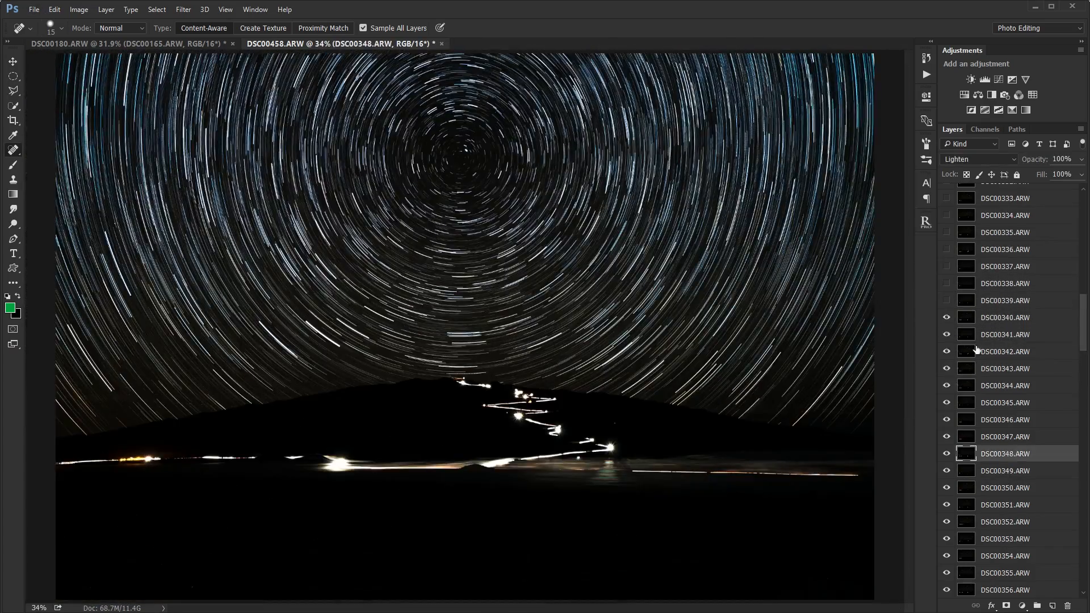
- Turn on the layers from DSC00339.ARW up to DSC00305.ARW and select DSC00305.ARW for streak removal
{"action": "left_click_drag", "start_coordinate": [947, 573], "coordinate": [947, 301]}
{"action": "scroll", "coordinate": [947, 325], "scroll_direction": "up", "scroll_amount": 4}
{"action": "scroll", "coordinate": [469, 326], "scroll_direction": "up", "scroll_amount": 10}
{"action": "left_click", "coordinate": [966, 385]}
{"action": "left_click", "coordinate": [966, 369]}
{"action": "left_click", "coordinate": [966, 352]}
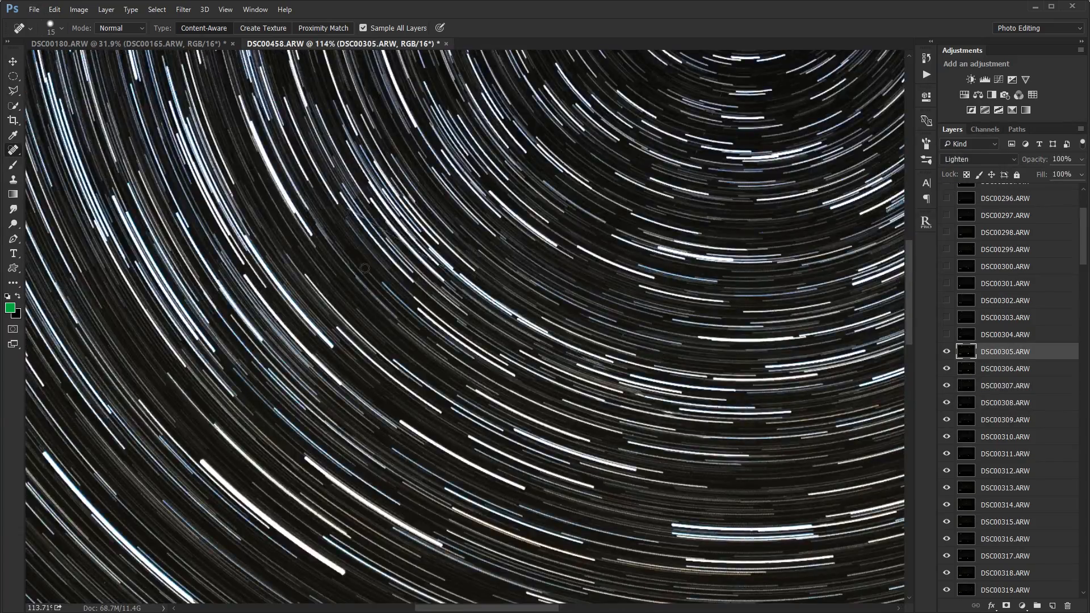
- Turn on layers DSC00304.ARW up to DSC00301.ARW and heal the streak running diagonally through the star trails
{"action": "left_click", "coordinate": [966, 334]}
{"action": "left_click", "coordinate": [966, 318]}
{"action": "left_click", "coordinate": [990, 284]}
{"action": "left_click_drag", "start_coordinate": [292, 273], "coordinate": [598, 423]}
- Select DSC00300.ARW and turn on the remaining layers up to DSC00289.ARW at the head of the stack
{"action": "key", "text": "ctrl+0"}
{"action": "scroll", "coordinate": [947, 392], "scroll_direction": "up", "scroll_amount": 4}
{"action": "left_click", "coordinate": [966, 379]}
{"action": "left_click", "coordinate": [947, 379]}
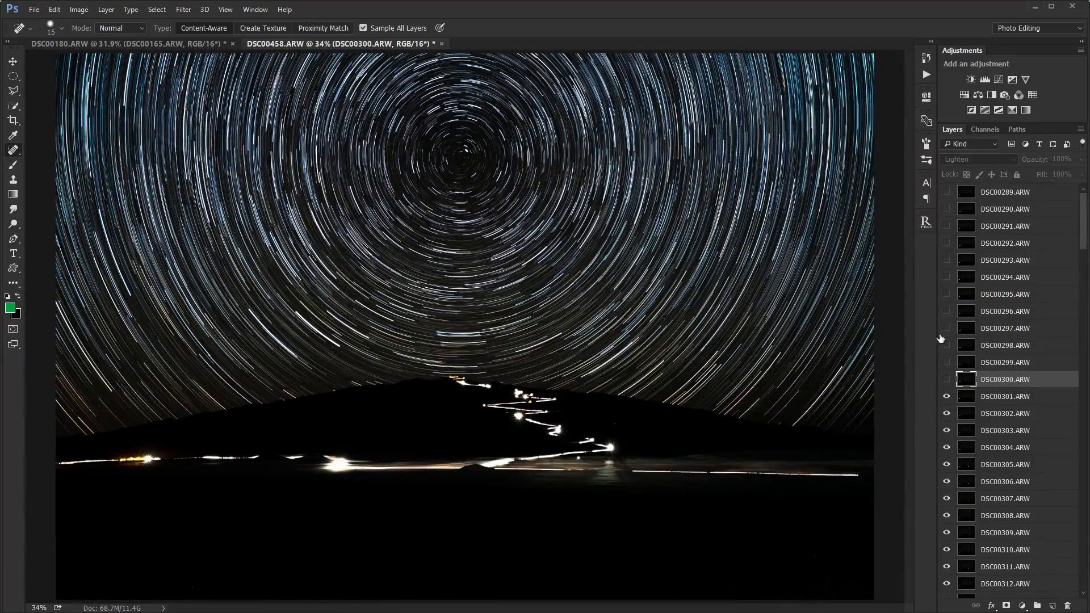
{"action": "left_click_drag", "start_coordinate": [947, 379], "coordinate": [947, 192]}
- Trace the remaining diagonal streak by hiding the upper layers, and isolate a single layer that contains it
{"action": "scroll", "coordinate": [200, 163], "scroll_direction": "up", "scroll_amount": 3}
{"action": "scroll", "coordinate": [200, 163], "scroll_direction": "up", "scroll_amount": 3}
{"action": "left_click_drag", "start_coordinate": [795, 477], "coordinate": [407, 344]}
{"action": "left_click_drag", "start_coordinate": [443, 383], "coordinate": [357, 278]}
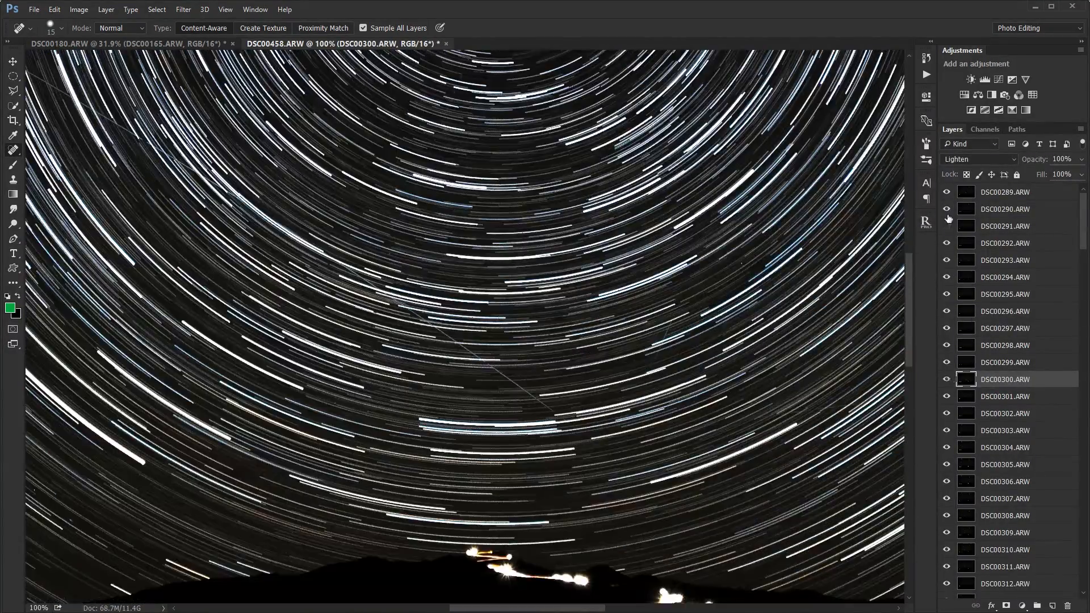
{"action": "scroll", "coordinate": [949, 221], "scroll_direction": "down", "scroll_amount": 1}
{"action": "left_click_drag", "start_coordinate": [946, 192], "coordinate": [949, 500]}
{"action": "left_click", "coordinate": [947, 464]}
{"action": "left_click", "coordinate": [947, 464], "text": "alt"}
- Heal the diagonal streak on the isolated layers one by one, working upward to DSC00305.ARW
{"action": "left_click_drag", "start_coordinate": [398, 318], "coordinate": [653, 455]}
{"action": "left_click", "coordinate": [977, 448]}
{"action": "left_click", "coordinate": [977, 430]}
{"action": "left_click", "coordinate": [977, 413]}
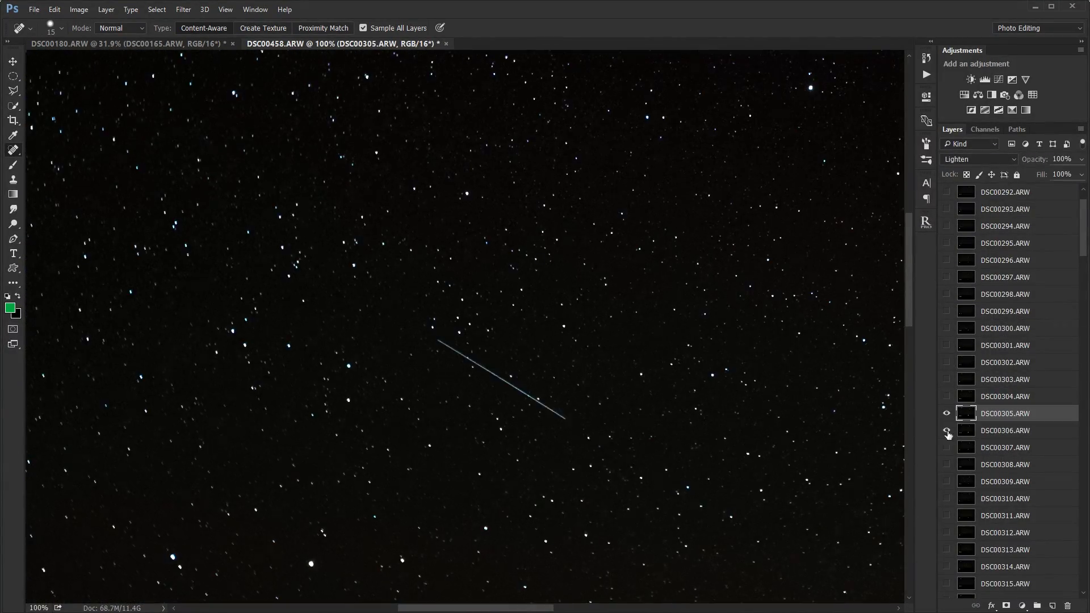
{"action": "left_click_drag", "start_coordinate": [499, 369], "coordinate": [655, 438]}
- Heal the diagonal streak on layers DSC00303.ARW, DSC00302.ARW and DSC00301.ARW
{"action": "left_click", "coordinate": [977, 379]}
{"action": "left_click_drag", "start_coordinate": [225, 244], "coordinate": [443, 353]}
{"action": "left_click", "coordinate": [976, 363]}
{"action": "left_click_drag", "start_coordinate": [187, 170], "coordinate": [545, 397]}
{"action": "left_click", "coordinate": [976, 345]}
{"action": "left_click_drag", "start_coordinate": [375, 329], "coordinate": [533, 429]}
{"action": "left_click_drag", "start_coordinate": [346, 333], "coordinate": [540, 436]}
- Turn every layer back on and merge the whole stack from DSC00289.ARW to DSC00458.ARW into one layer
{"action": "key", "text": "ctrl+0"}
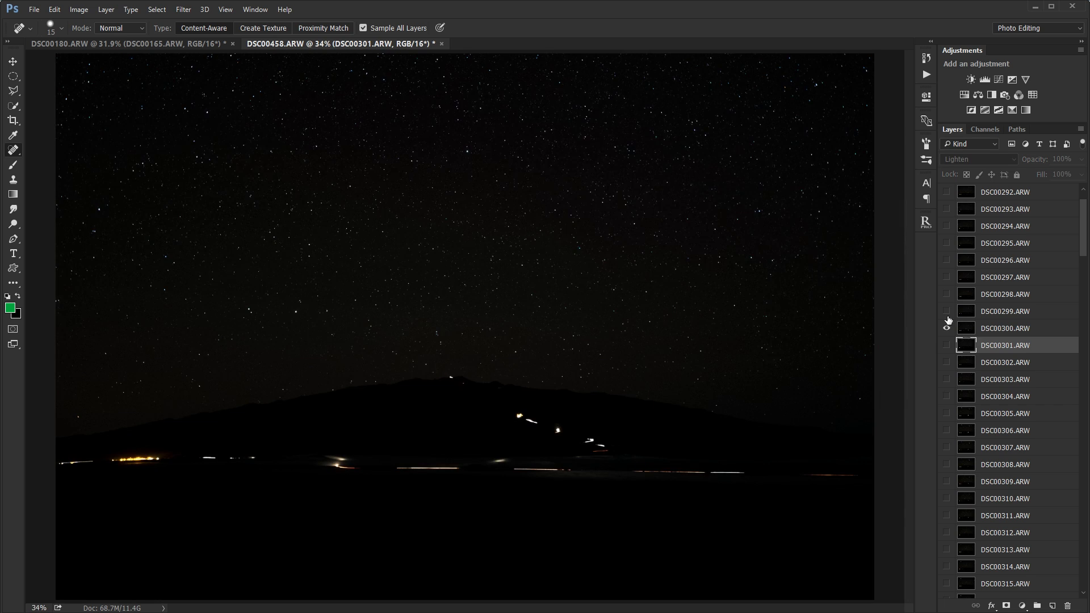
{"action": "left_click_drag", "start_coordinate": [947, 326], "coordinate": [946, 591]}
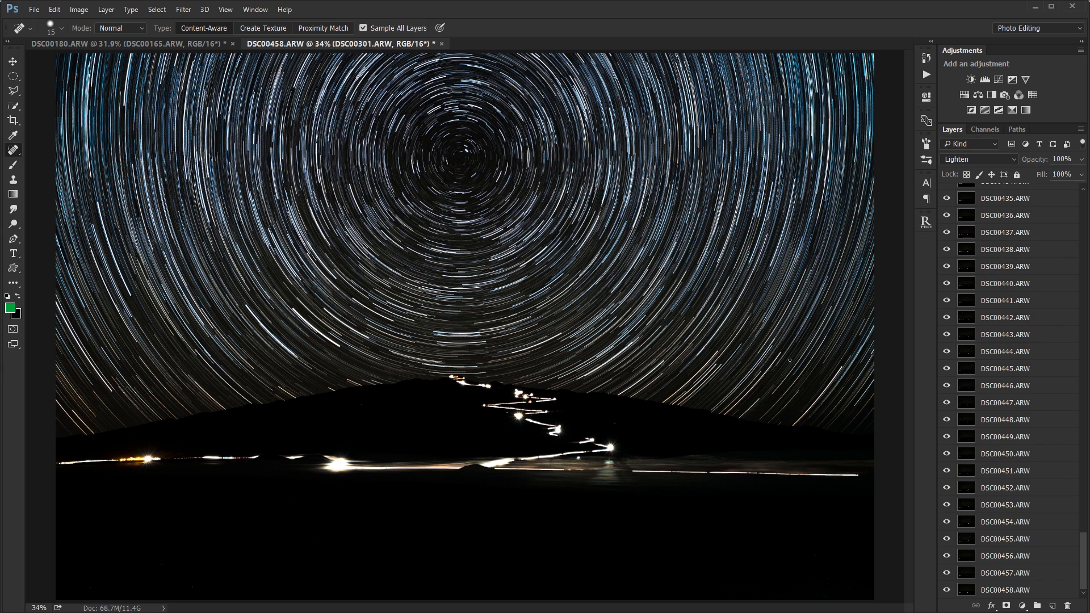
{"action": "left_click_drag", "start_coordinate": [1084, 573], "coordinate": [1051, 592]}
{"action": "left_click", "coordinate": [1029, 193]}
{"action": "left_click", "coordinate": [1051, 592], "text": "shift"}
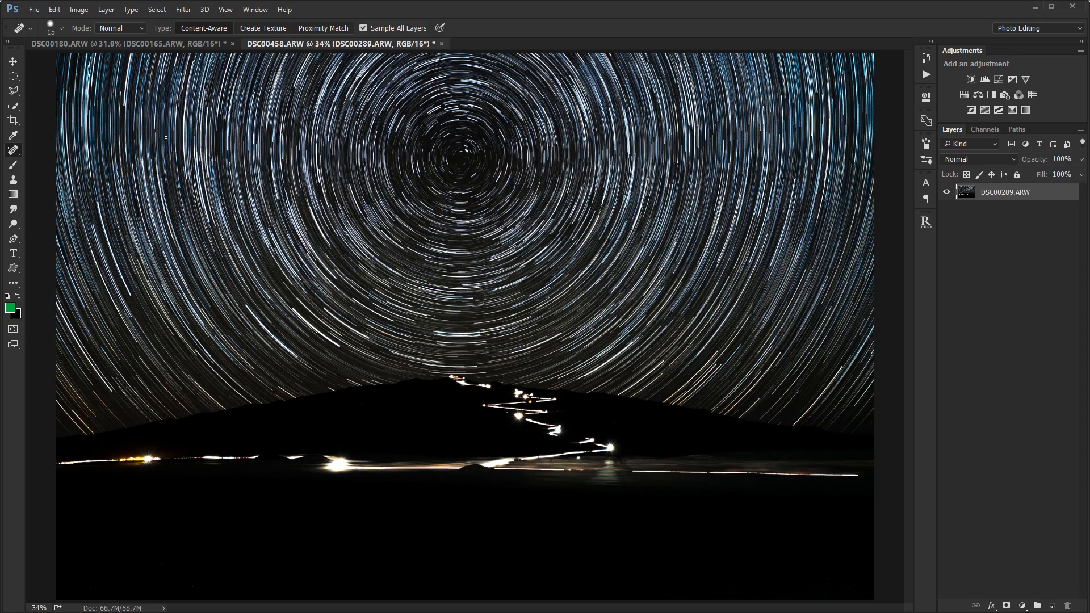
- Examine the merged star trails at 100% for gaps and leftover streaks, from the image edge to the rotation centre
{"action": "key", "text": "ctrl+1"}
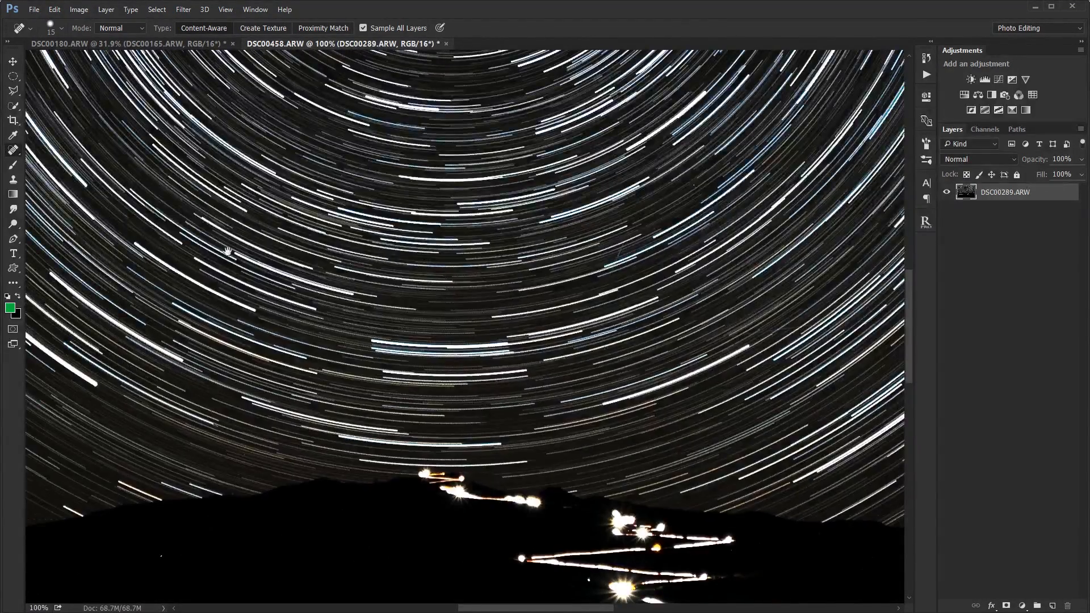
{"action": "left_click_drag", "start_coordinate": [228, 251], "coordinate": [317, 490]}
{"action": "left_click_drag", "start_coordinate": [590, 307], "coordinate": [297, 318]}
{"action": "left_click_drag", "start_coordinate": [287, 364], "coordinate": [327, 561]}
{"action": "left_click_drag", "start_coordinate": [513, 406], "coordinate": [515, 348]}
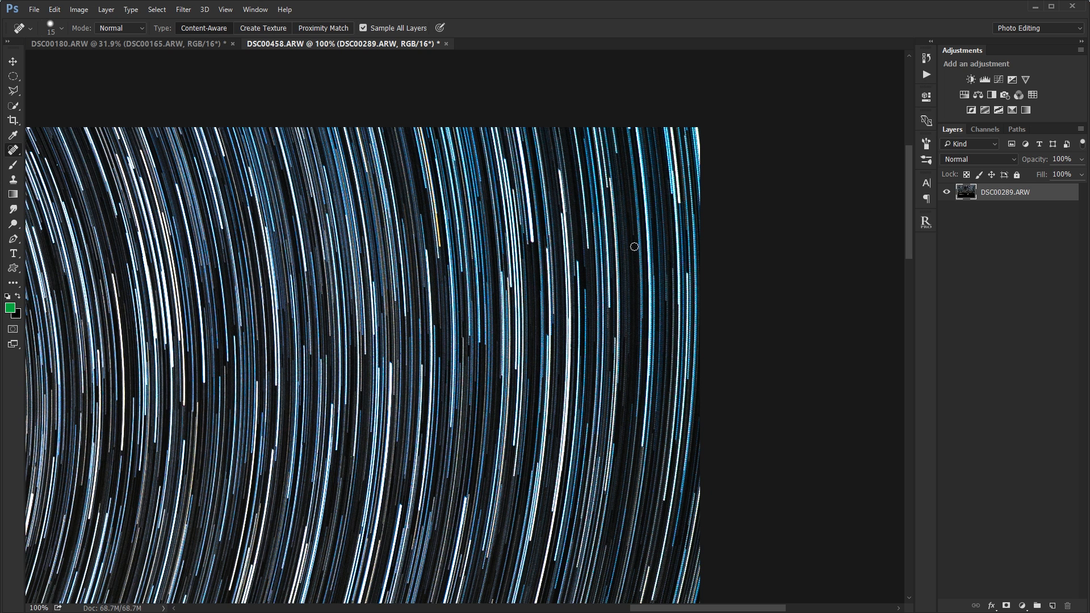
{"action": "left_click_drag", "start_coordinate": [616, 225], "coordinate": [618, 287]}
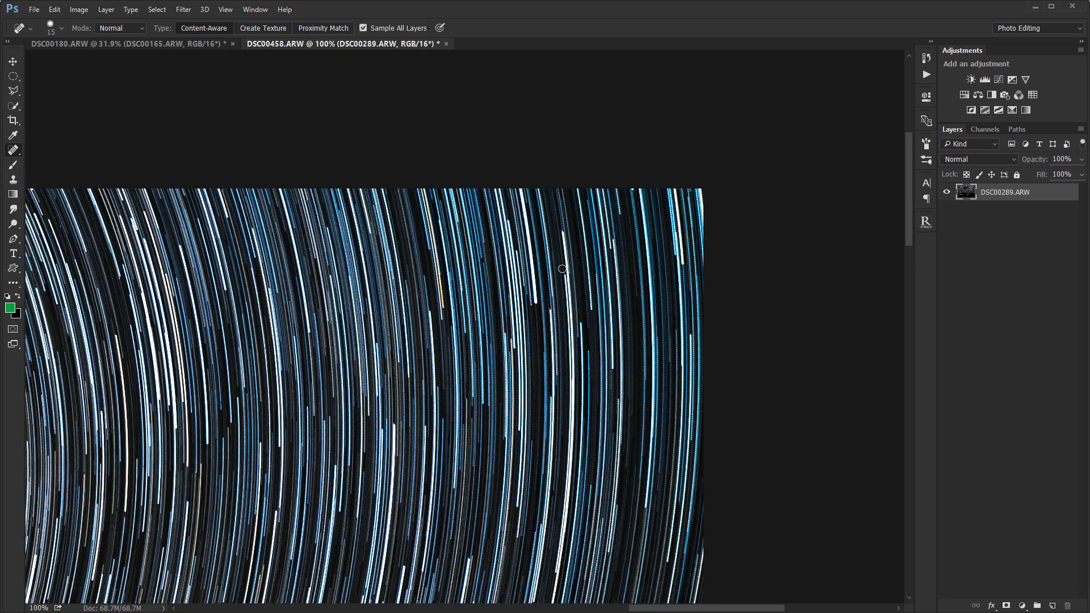
{"action": "left_click_drag", "start_coordinate": [509, 343], "coordinate": [626, 153]}
{"action": "left_click_drag", "start_coordinate": [650, 441], "coordinate": [628, 218]}
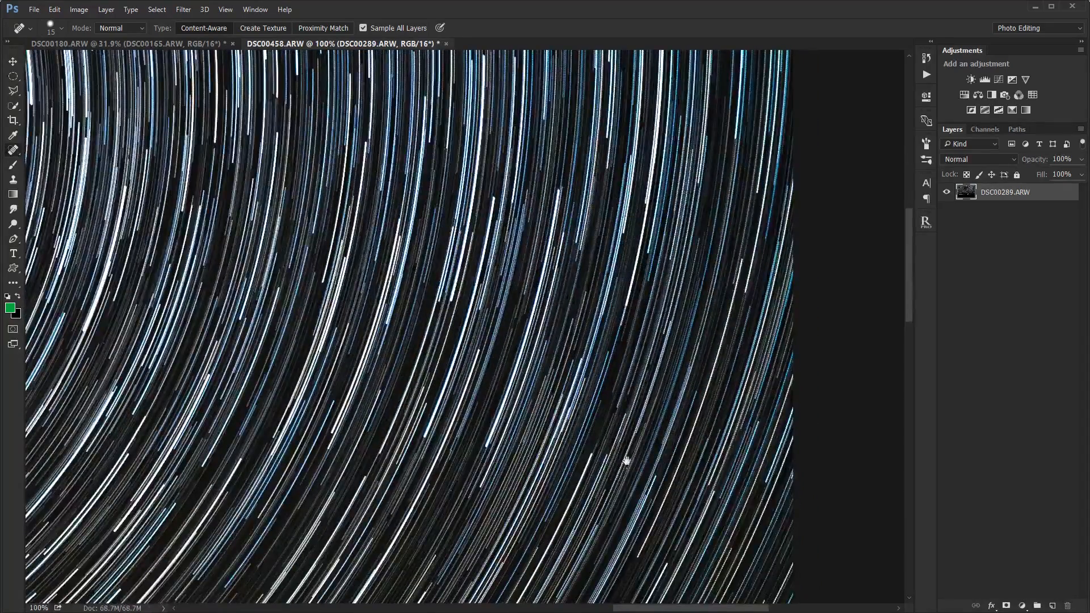
{"action": "left_click_drag", "start_coordinate": [625, 460], "coordinate": [646, 194]}
{"action": "left_click_drag", "start_coordinate": [645, 398], "coordinate": [610, 243]}
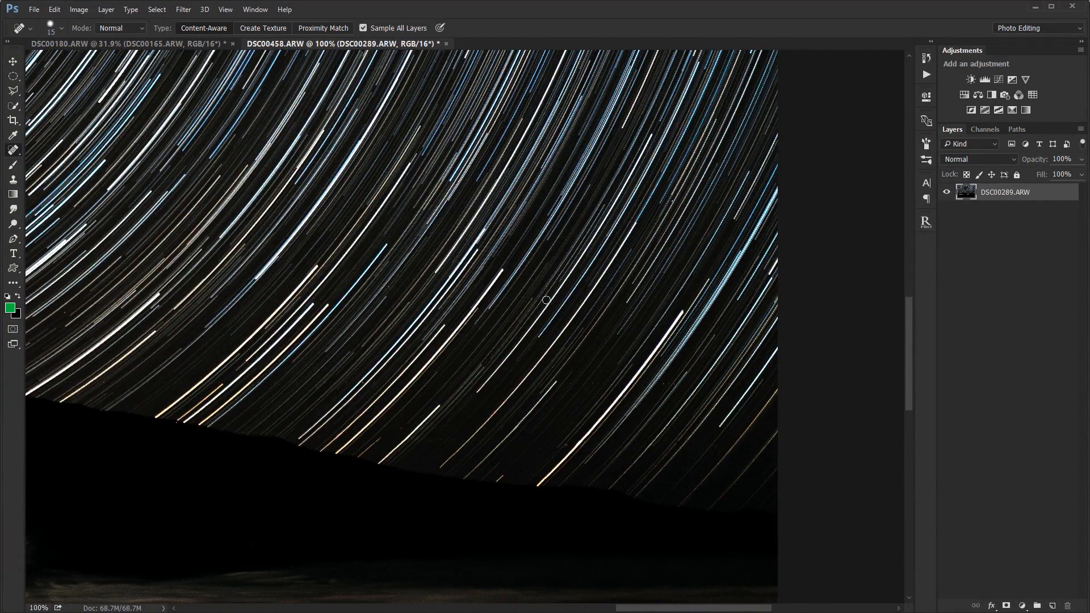
{"action": "left_click_drag", "start_coordinate": [652, 279], "coordinate": [786, 446]}
{"action": "left_click_drag", "start_coordinate": [256, 216], "coordinate": [645, 513]}
{"action": "left_click_drag", "start_coordinate": [327, 284], "coordinate": [659, 388]}
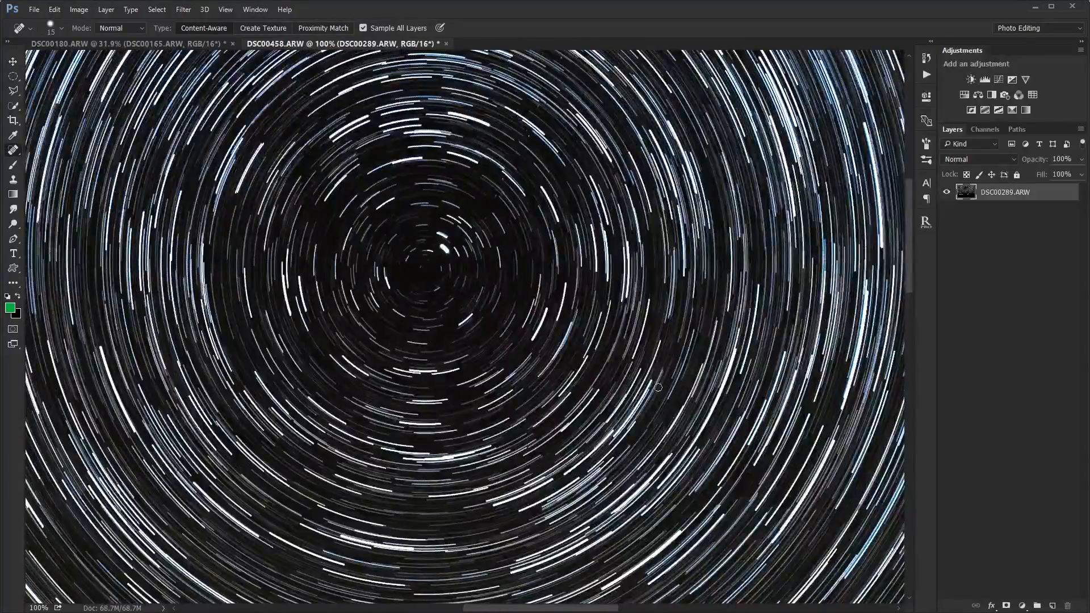
- Duplicate the merged star-trail layer DSC00289.ARW
{"action": "key", "text": "ctrl+j"}
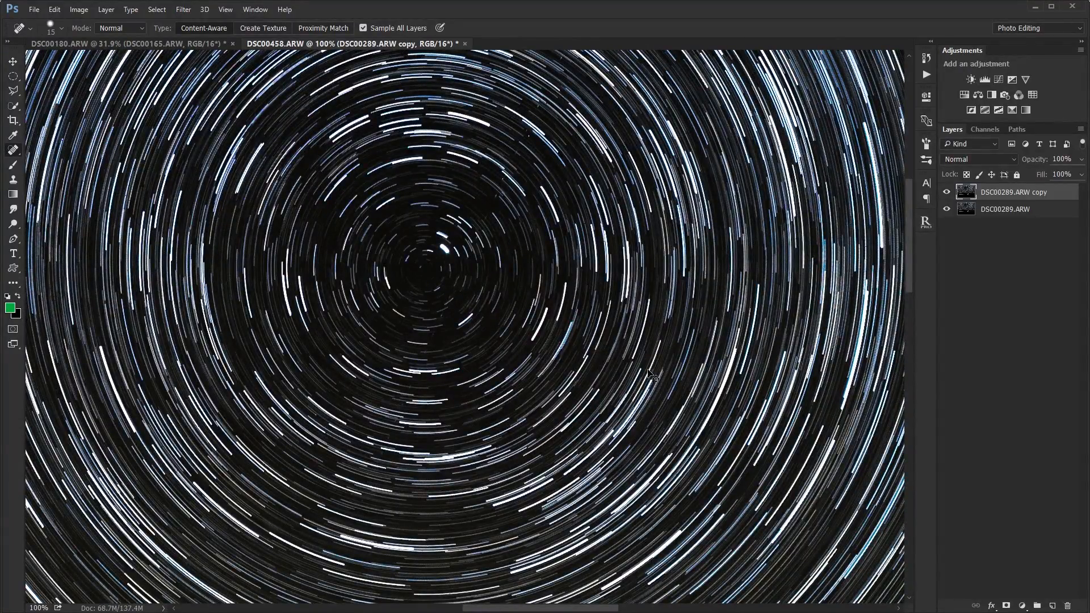
{"action": "left_click_drag", "start_coordinate": [684, 394], "coordinate": [417, 234]}
{"action": "left_click_drag", "start_coordinate": [724, 404], "coordinate": [392, 171]}
{"action": "key", "text": "ctrl+0"}
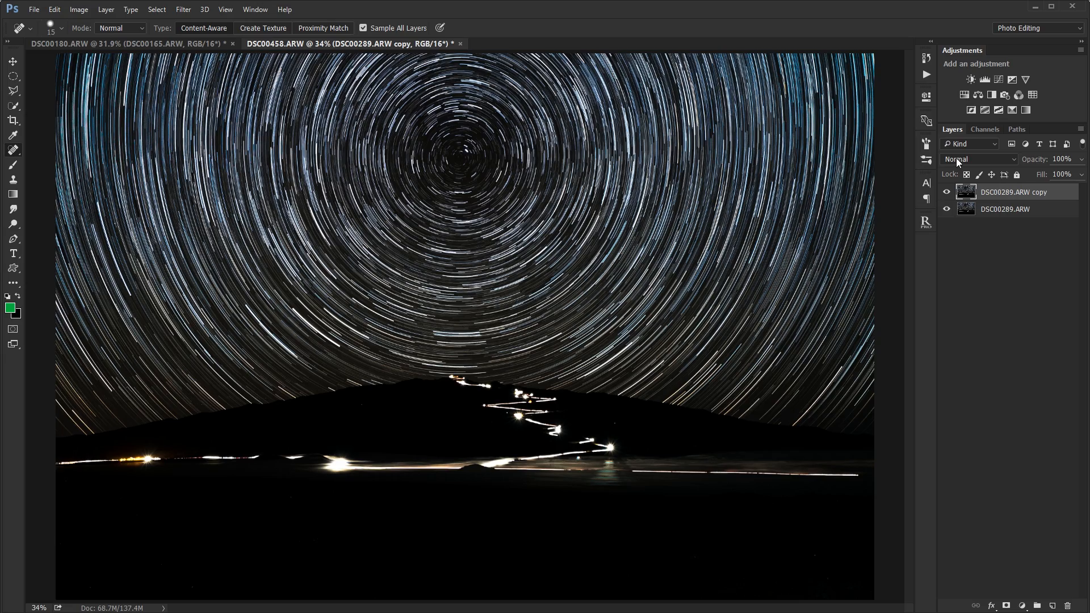
- Examine the duplicated star trails up close for gaps, from the mountain ridge up to the rotation centre
{"action": "scroll", "coordinate": [803, 377], "scroll_direction": "up", "scroll_amount": 10}
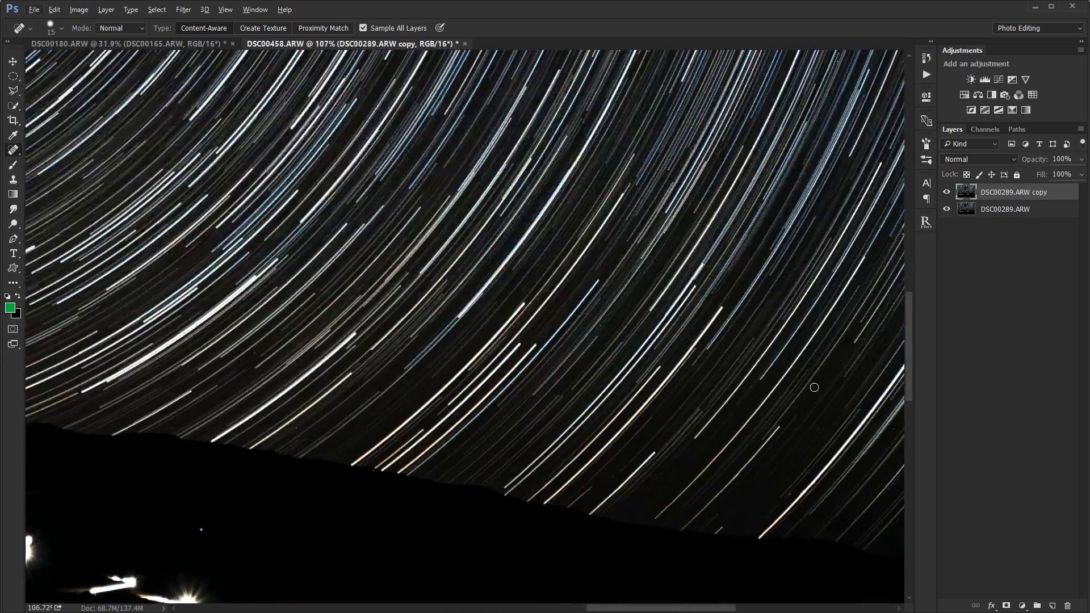
{"action": "left_click_drag", "start_coordinate": [814, 387], "coordinate": [672, 360]}
{"action": "left_click_drag", "start_coordinate": [478, 273], "coordinate": [908, 562]}
{"action": "left_click_drag", "start_coordinate": [318, 193], "coordinate": [804, 514]}
{"action": "scroll", "coordinate": [686, 433], "scroll_direction": "down", "scroll_amount": 4}
{"action": "scroll", "coordinate": [686, 433], "scroll_direction": "down", "scroll_amount": 2}
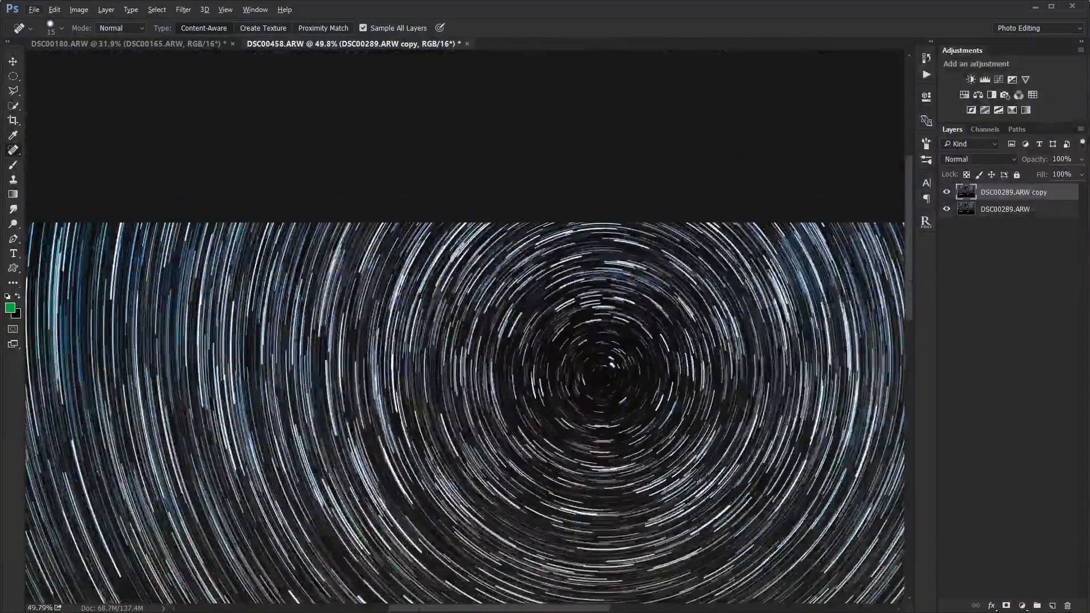
- Start a free transform on the DSC00289.ARW copy layer and place its reference point exactly on the trails' rotation centre
{"action": "left_click_drag", "start_coordinate": [682, 471], "coordinate": [642, 327]}
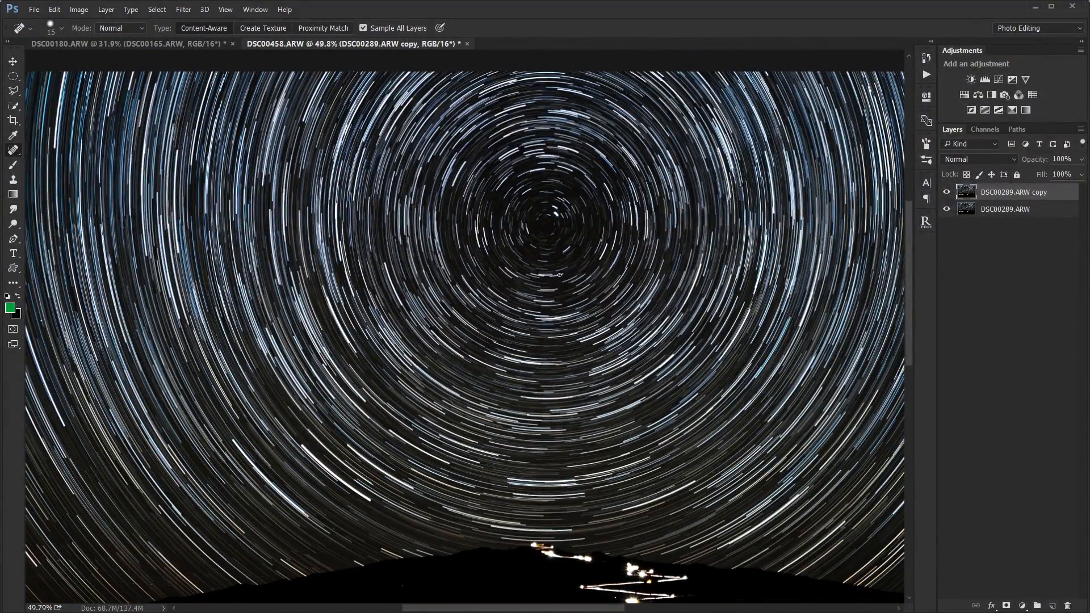
{"action": "key", "text": "ctrl+t"}
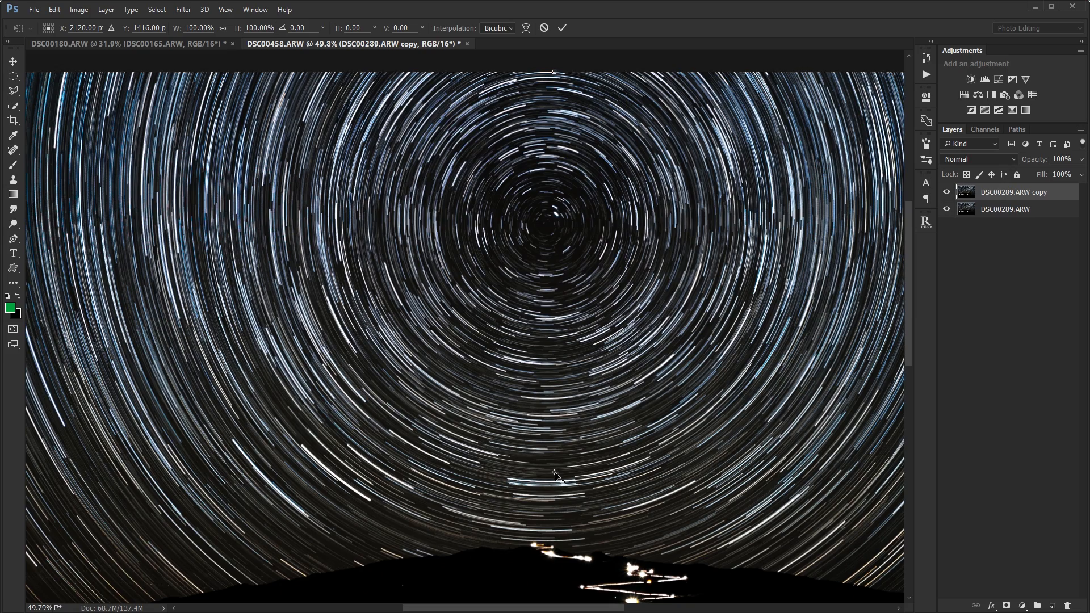
{"action": "left_click_drag", "start_coordinate": [555, 475], "coordinate": [547, 227]}
{"action": "scroll", "coordinate": [548, 228], "scroll_direction": "up", "scroll_amount": 6}
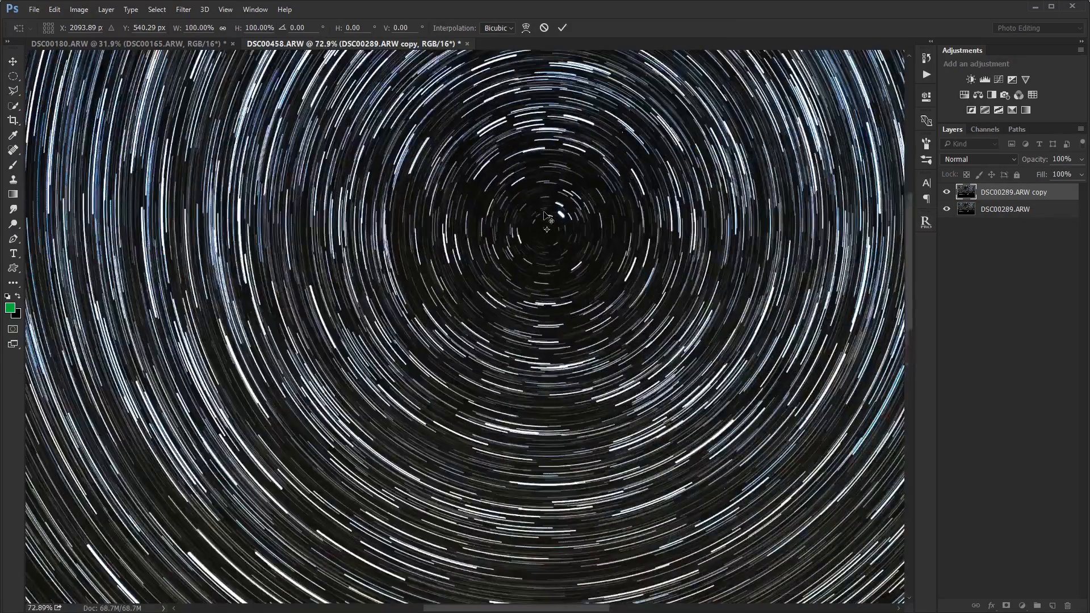
{"action": "scroll", "coordinate": [551, 227], "scroll_direction": "up", "scroll_amount": 4}
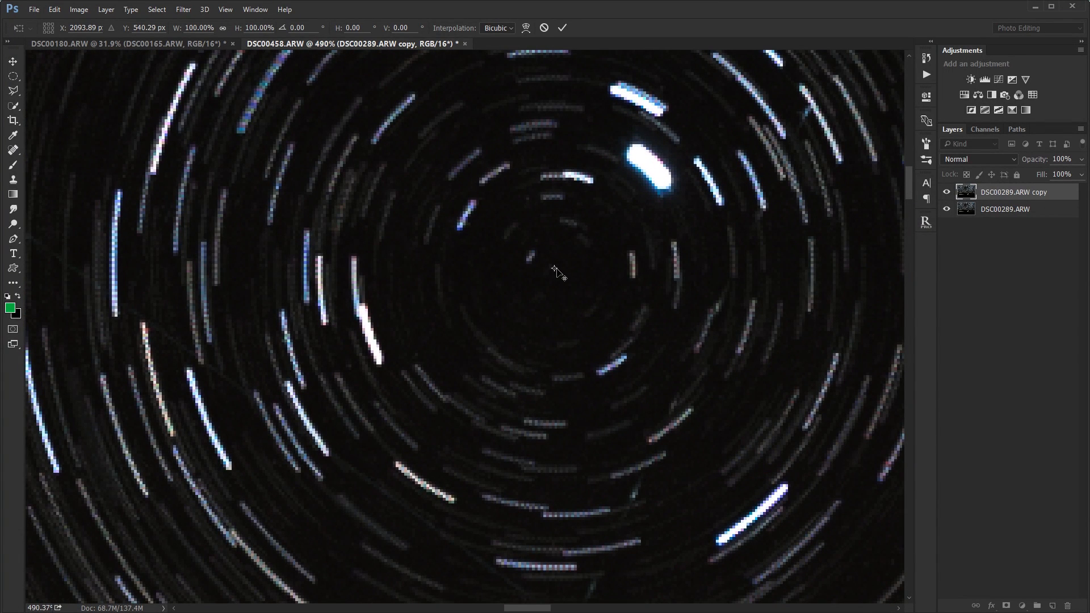
{"action": "left_click_drag", "start_coordinate": [555, 268], "coordinate": [561, 270]}
{"action": "left_click_drag", "start_coordinate": [563, 274], "coordinate": [558, 272]}
- Rotate the copy layer by 0.1 degrees, apply the transform, and set the layer's blend mode to Lighten
{"action": "type", "text": "0.1"}
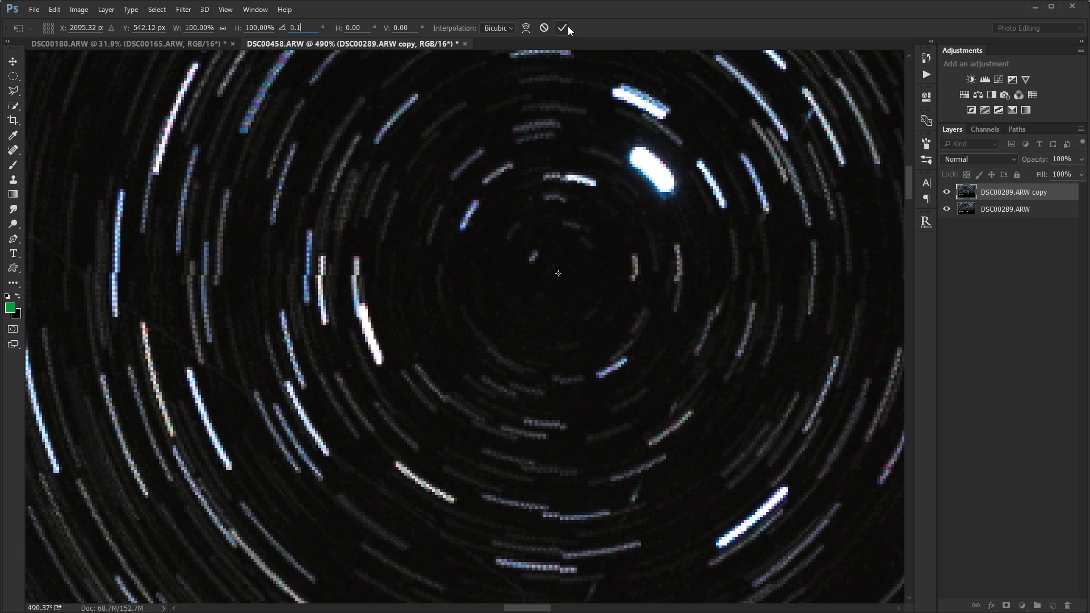
{"action": "left_click", "coordinate": [567, 27]}
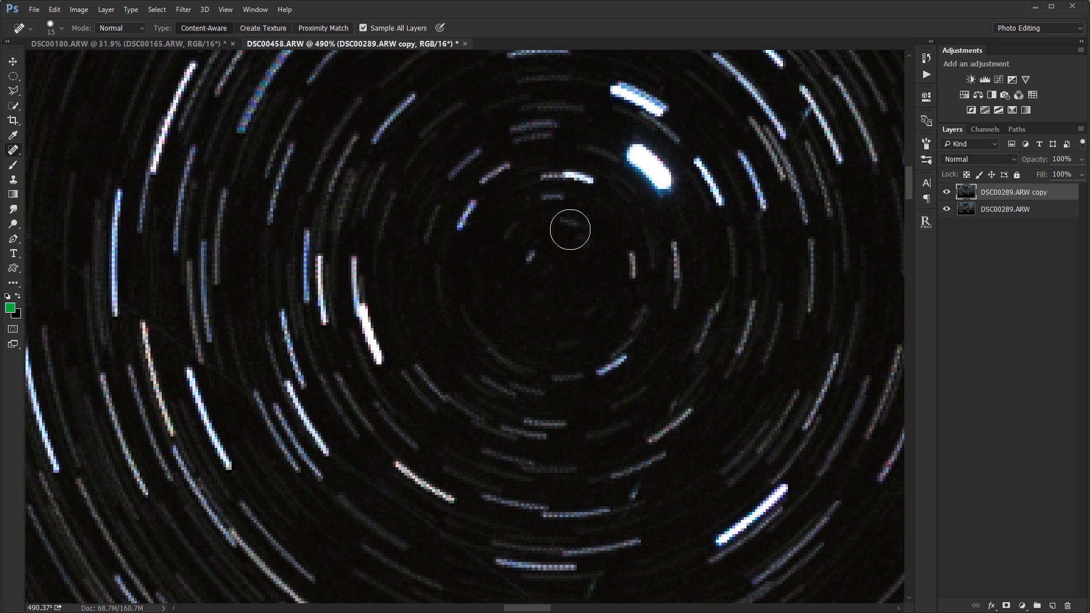
{"action": "key", "text": "ctrl+0"}
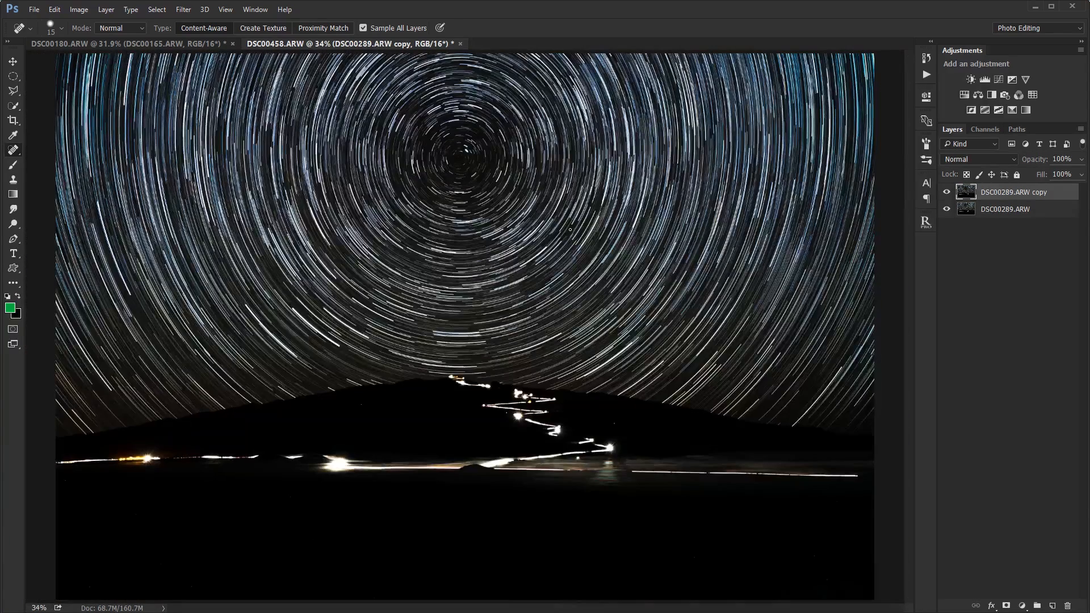
{"action": "left_click", "coordinate": [989, 162]}
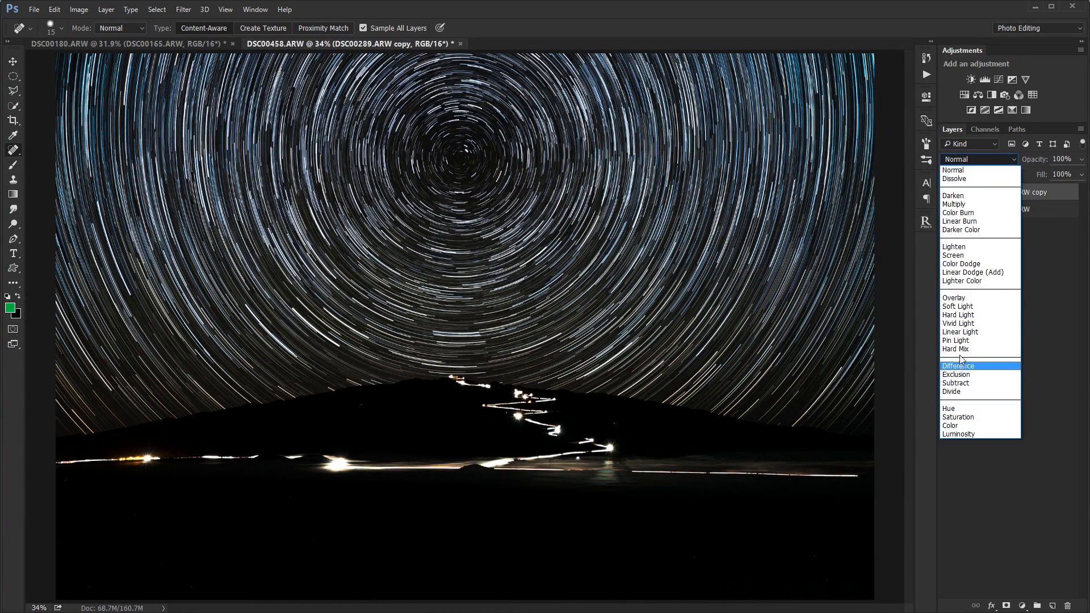
{"action": "left_click", "coordinate": [957, 246]}
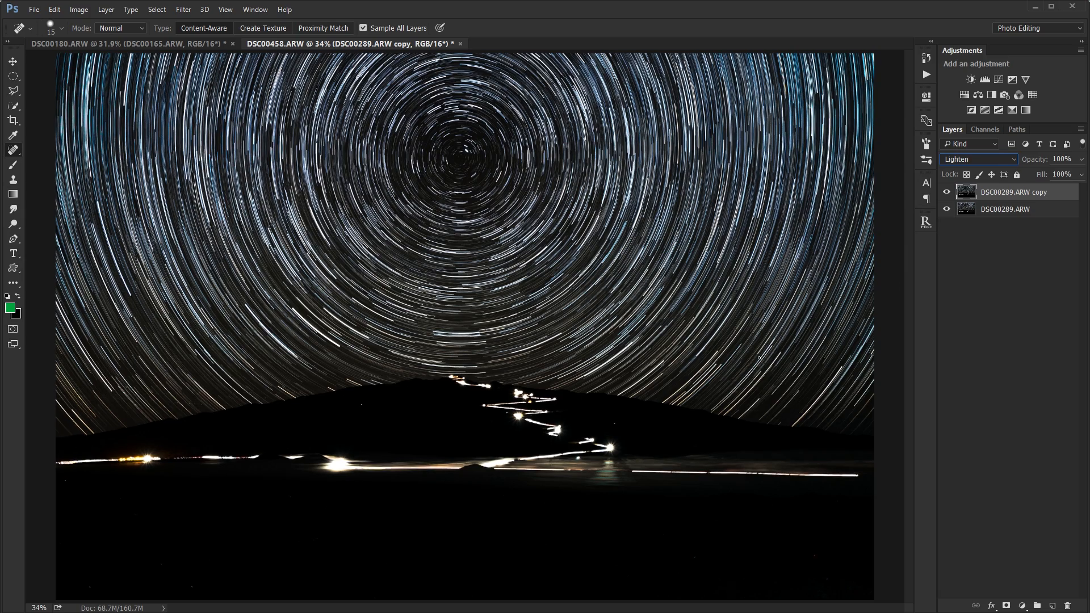
- Compare the trails with and without the rotated copy at 100%, at the sky's right edge and around the rotation centre
{"action": "key", "text": "ctrl+1"}
{"action": "left_click_drag", "start_coordinate": [764, 365], "coordinate": [528, 365]}
{"action": "left_click", "coordinate": [946, 194]}
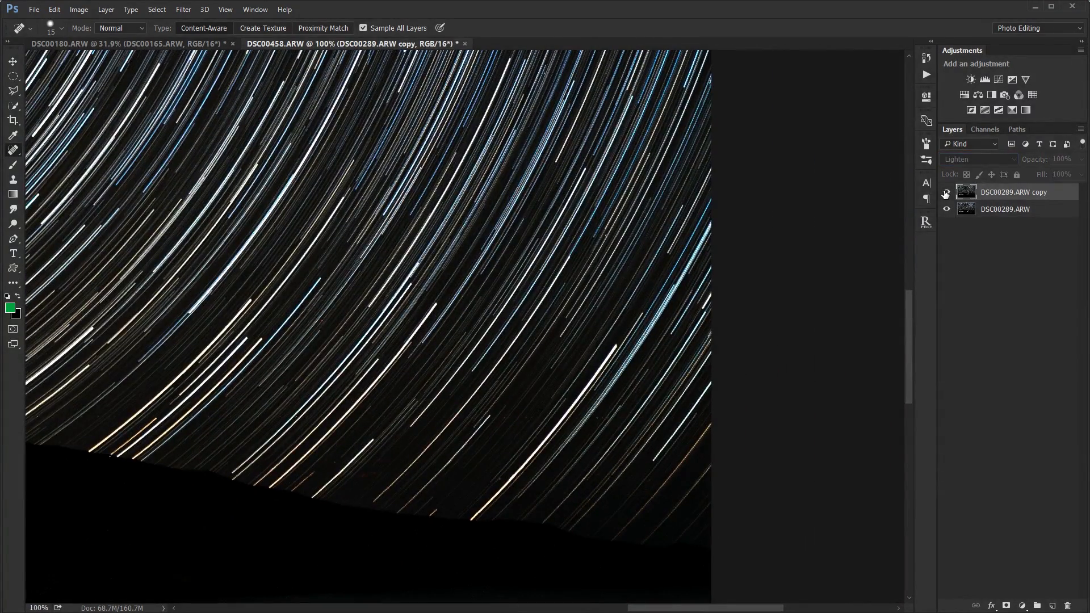
{"action": "left_click", "coordinate": [946, 194]}
{"action": "left_click", "coordinate": [946, 193]}
{"action": "left_click", "coordinate": [946, 194]}
{"action": "left_click", "coordinate": [946, 194]}
{"action": "left_click", "coordinate": [946, 194]}
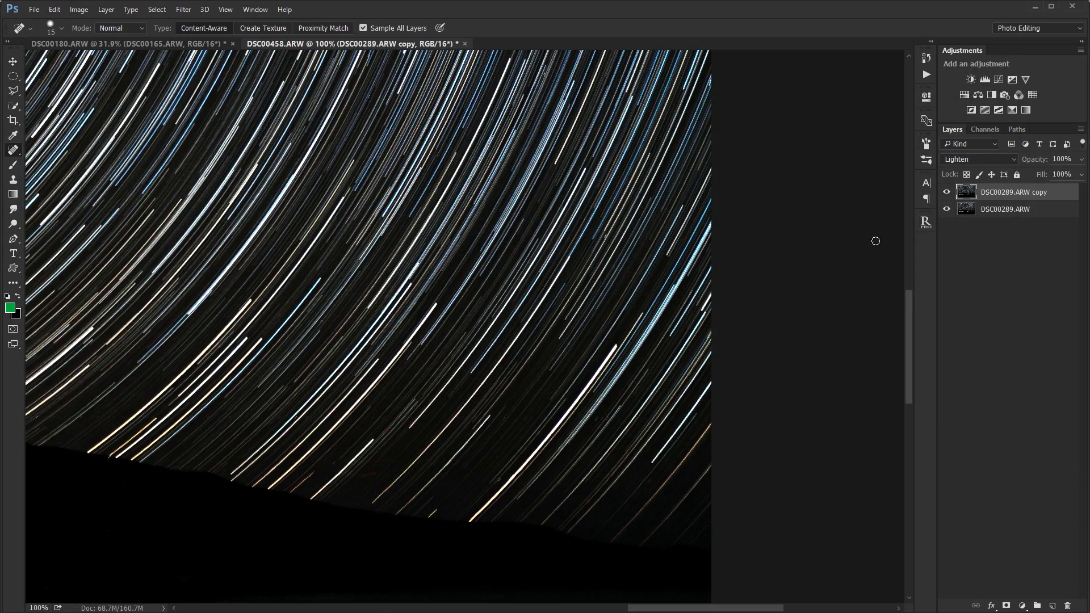
{"action": "left_click", "coordinate": [946, 194]}
{"action": "left_click", "coordinate": [946, 193]}
{"action": "left_click", "coordinate": [946, 193]}
{"action": "left_click", "coordinate": [947, 194]}
{"action": "left_click", "coordinate": [945, 193]}
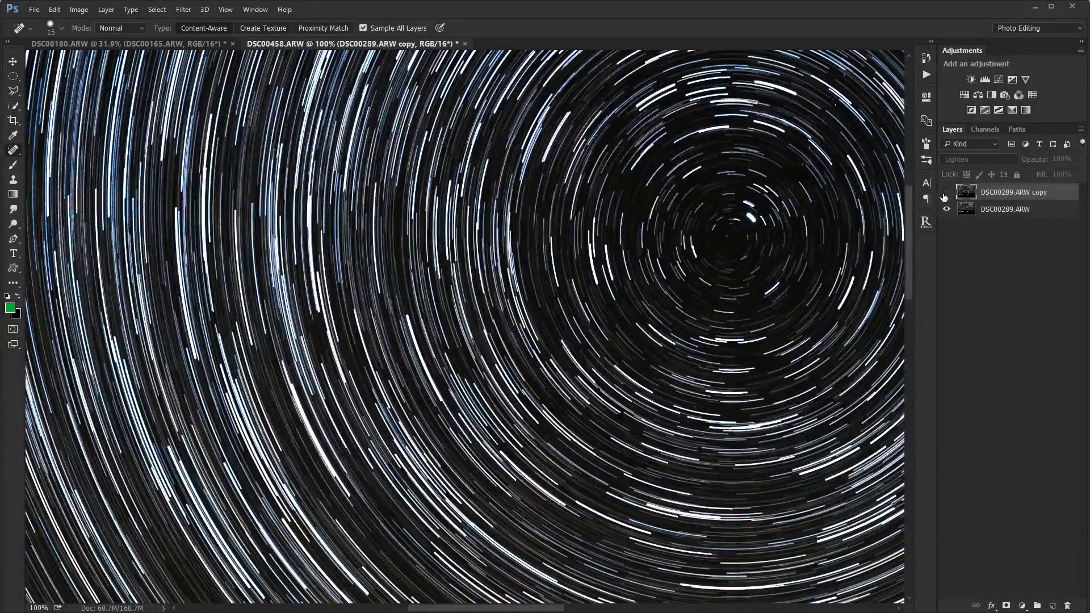
{"action": "left_click", "coordinate": [946, 194]}
- Compare the trails with and without the rotated copy at the left edge of the sky and above the summit
{"action": "left_click_drag", "start_coordinate": [201, 358], "coordinate": [544, 244]}
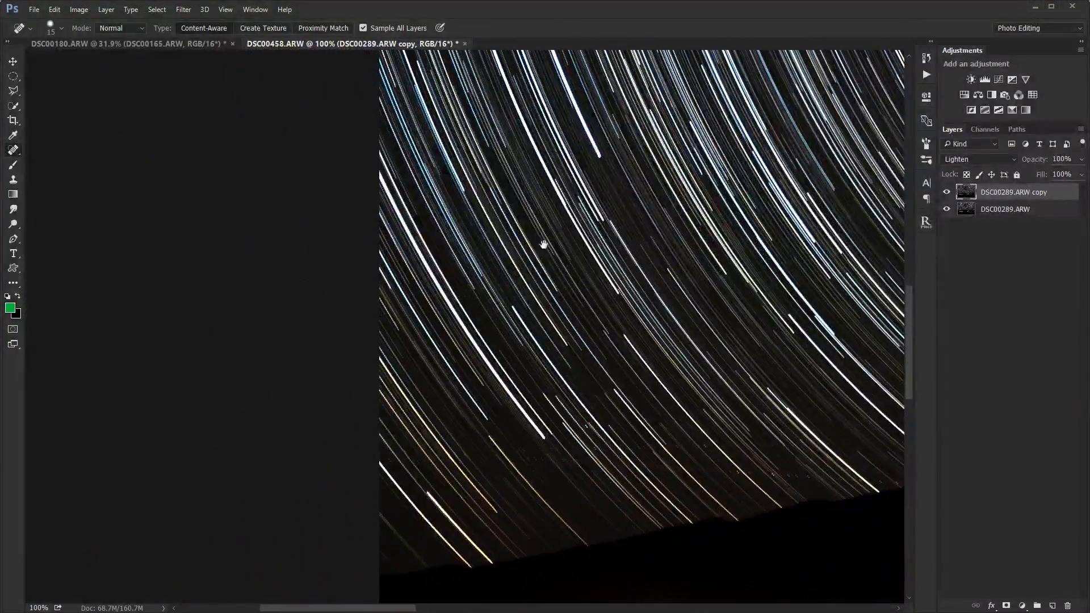
{"action": "left_click", "coordinate": [947, 193]}
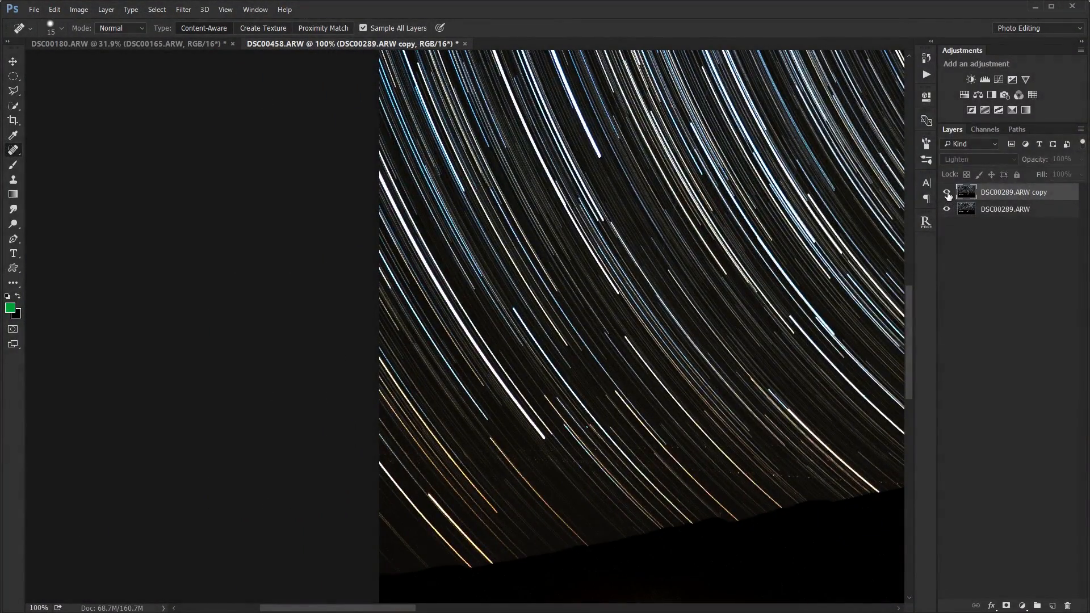
{"action": "left_click", "coordinate": [947, 194]}
{"action": "left_click_drag", "start_coordinate": [779, 368], "coordinate": [387, 285]}
{"action": "left_click_drag", "start_coordinate": [711, 288], "coordinate": [365, 320]}
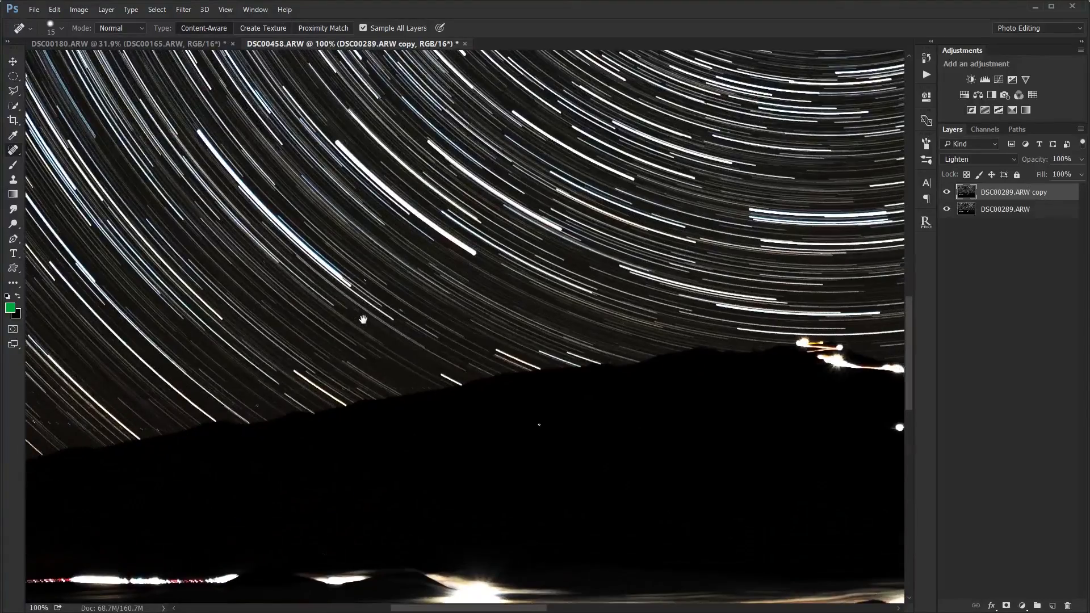
{"action": "left_click_drag", "start_coordinate": [565, 379], "coordinate": [300, 298]}
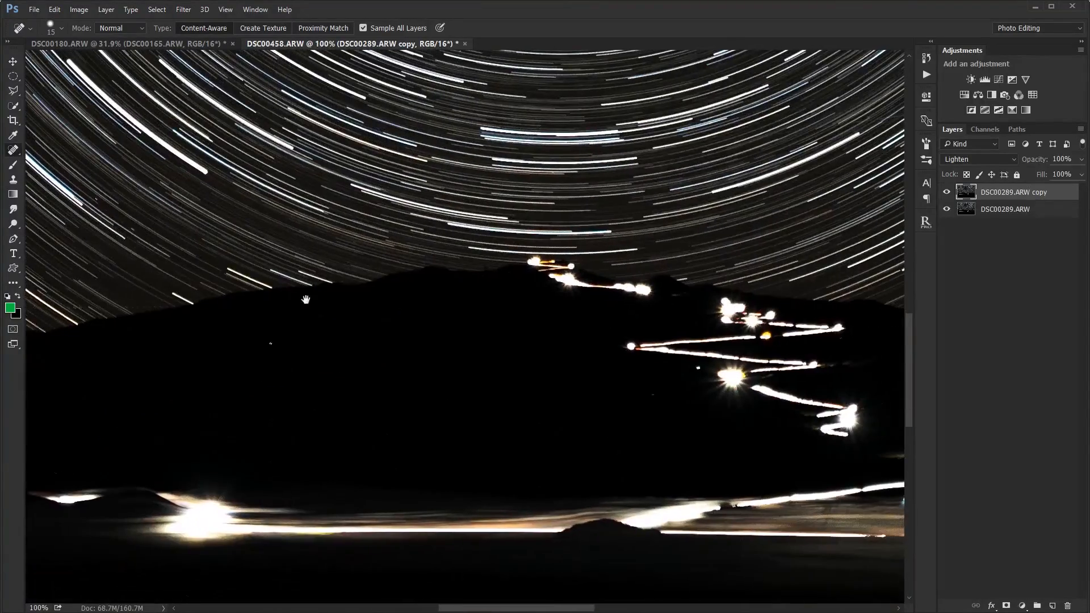
{"action": "left_click", "coordinate": [947, 193]}
{"action": "left_click", "coordinate": [947, 194]}
- Inspect the ridge and foreground light trails across the frame, comparing the left side with and without the rotated copy
{"action": "left_click_drag", "start_coordinate": [482, 336], "coordinate": [498, 335]}
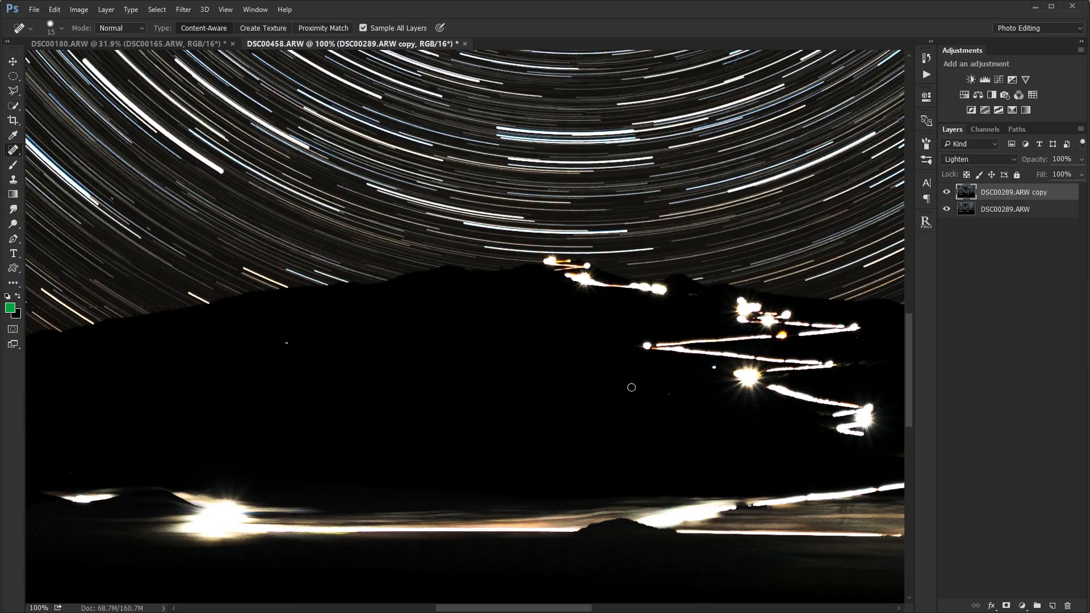
{"action": "left_click_drag", "start_coordinate": [683, 384], "coordinate": [439, 379]}
{"action": "left_click_drag", "start_coordinate": [585, 379], "coordinate": [46, 361]}
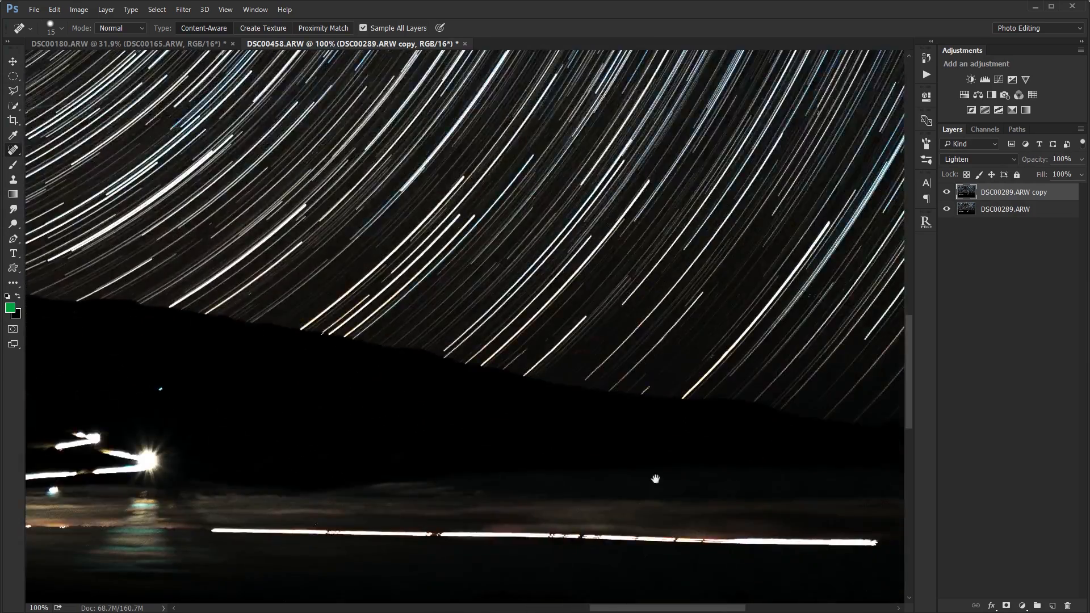
{"action": "left_click_drag", "start_coordinate": [655, 479], "coordinate": [260, 394]}
{"action": "left_click_drag", "start_coordinate": [453, 441], "coordinate": [823, 443]}
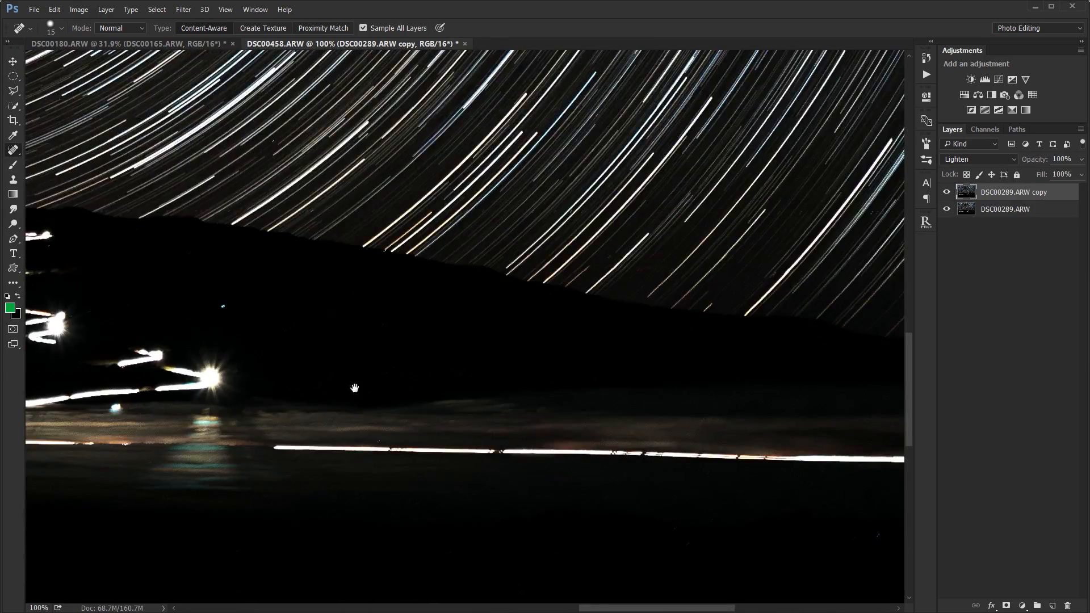
{"action": "left_click_drag", "start_coordinate": [355, 387], "coordinate": [689, 431]}
{"action": "mouse_move", "coordinate": [226, 321]}
{"action": "left_mouse_down"}
{"action": "mouse_move", "coordinate": [657, 346]}
{"action": "mouse_move", "coordinate": [838, 316]}
{"action": "left_mouse_up"}
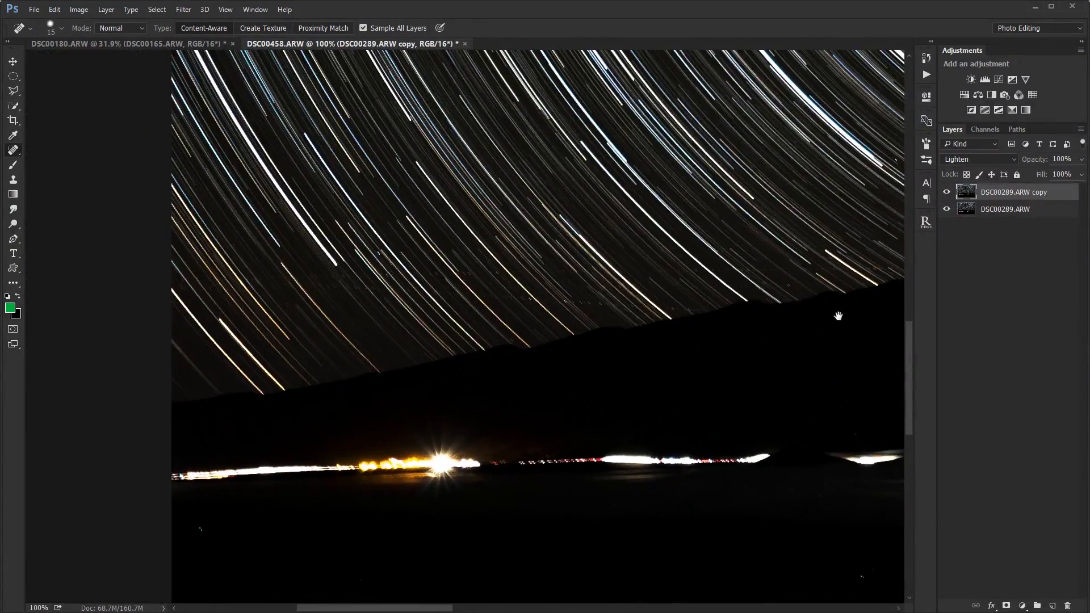
{"action": "left_click", "coordinate": [946, 192]}
{"action": "left_click", "coordinate": [946, 192]}
{"action": "left_click", "coordinate": [947, 191]}
{"action": "left_click", "coordinate": [947, 192]}
- Merge the rotated copy with the original DSC00289.ARW layer and show the whole image
{"action": "left_click_drag", "start_coordinate": [708, 283], "coordinate": [172, 332]}
{"action": "left_click", "coordinate": [996, 210], "text": "shift"}
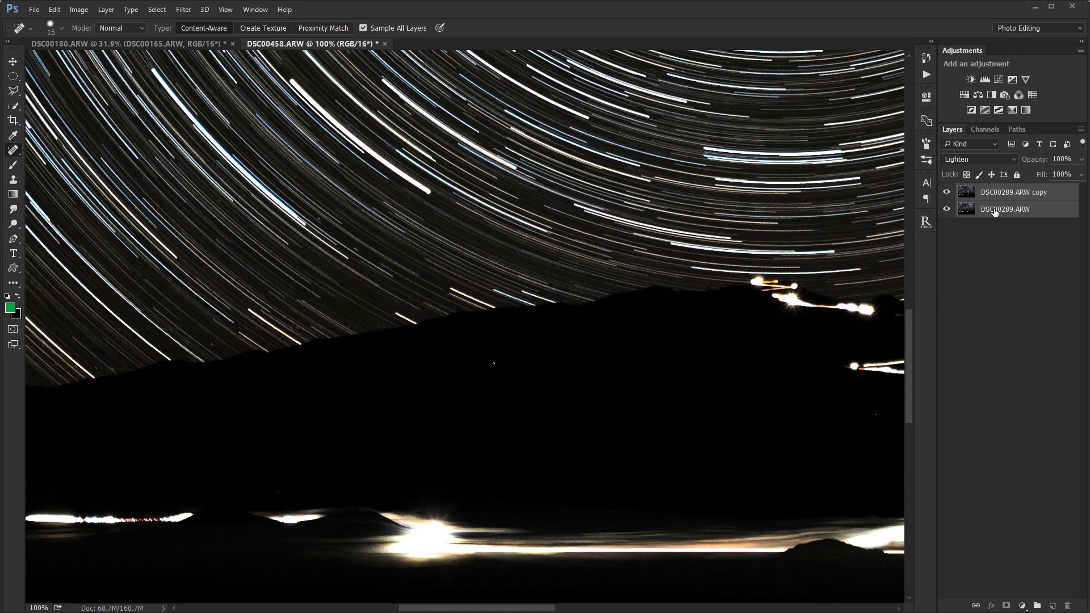
{"action": "key", "text": "ctrl+e"}
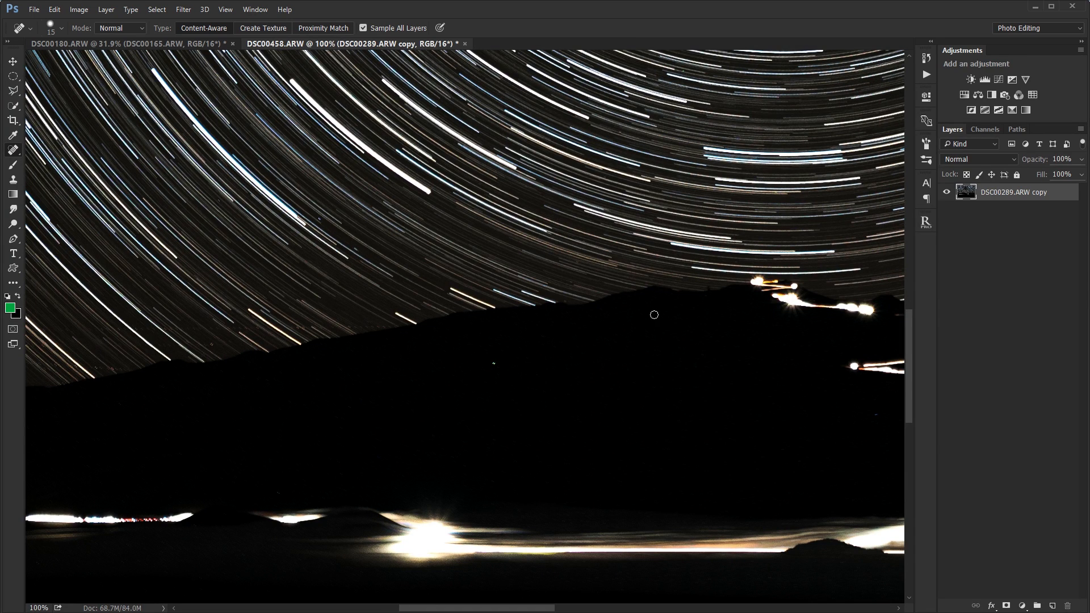
{"action": "key", "text": "ctrl+0"}
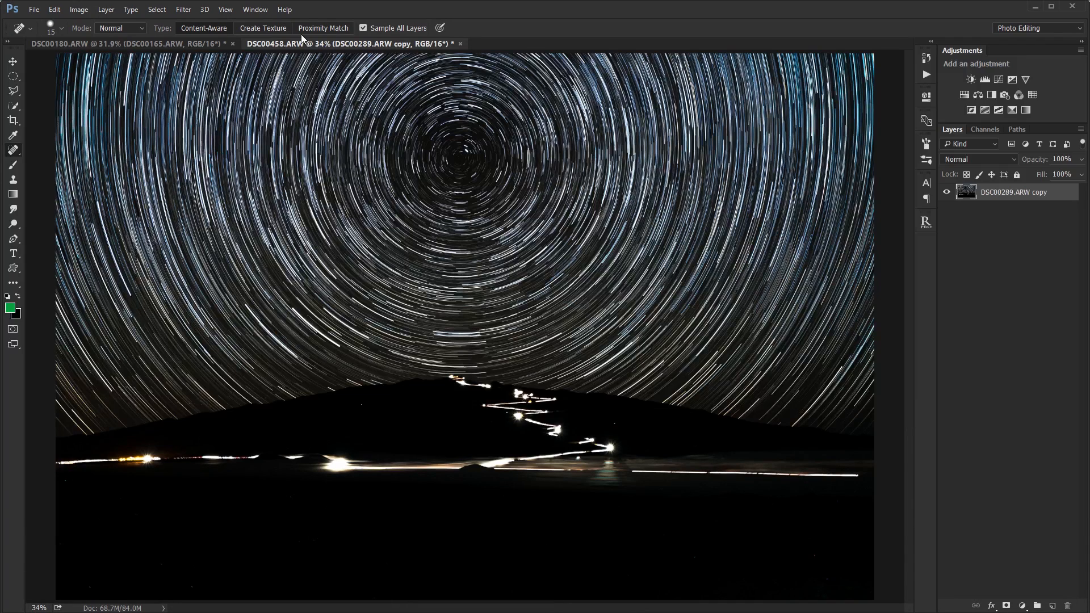
- Copy the merged star-trail layer from DSC00458.ARW into the DSC00180.ARW document and close DSC00458.ARW
{"action": "left_click_drag", "start_coordinate": [296, 44], "coordinate": [313, 169]}
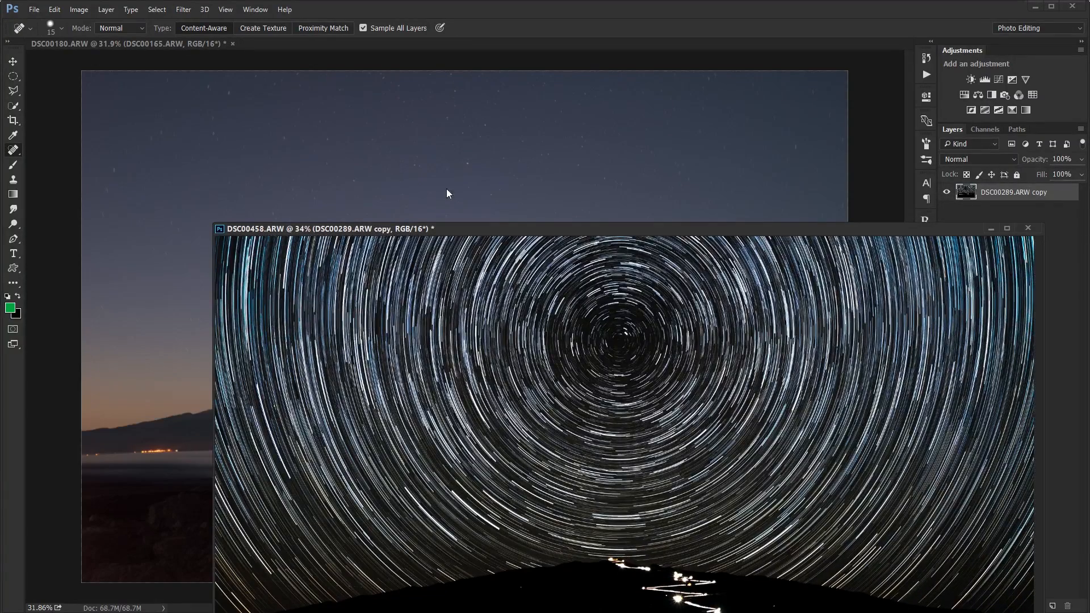
{"action": "left_click_drag", "start_coordinate": [1035, 194], "coordinate": [511, 176]}
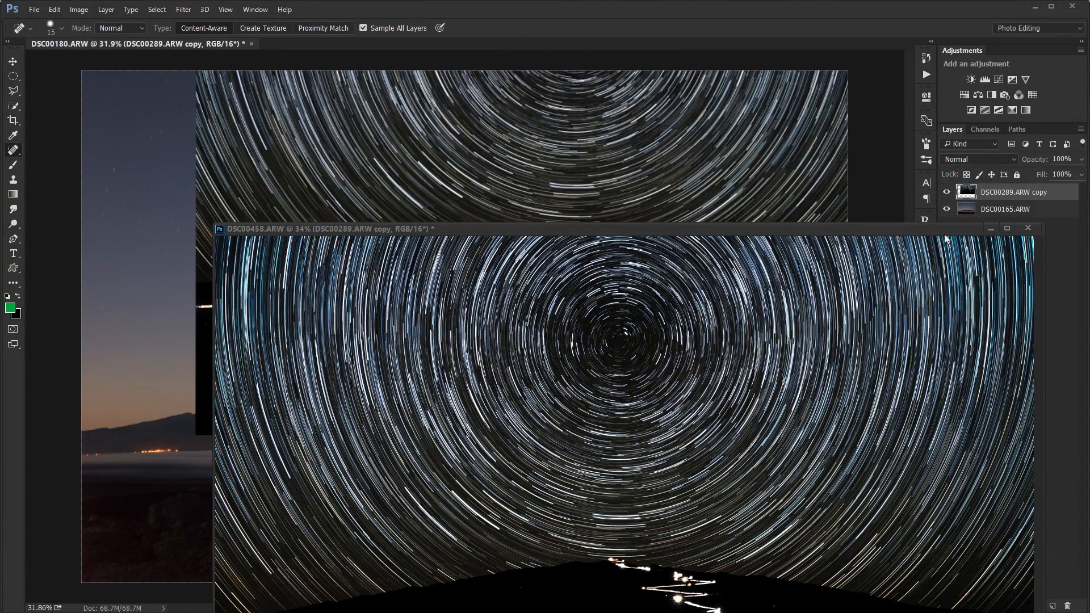
{"action": "left_click", "coordinate": [1028, 228]}
{"action": "left_click", "coordinate": [546, 237]}
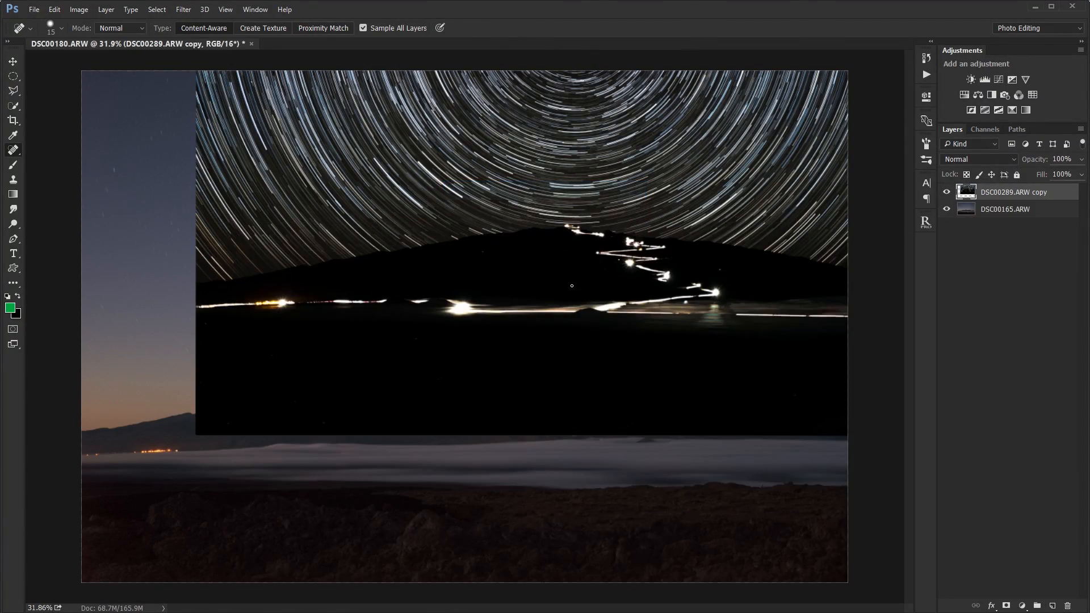
- Move the star-trail layer to cover the DSC00180.ARW canvas and check its alignment against the twilight layer
{"action": "key", "text": "v"}
{"action": "mouse_move", "coordinate": [590, 264]}
{"action": "left_mouse_down"}
{"action": "mouse_move", "coordinate": [516, 334]}
{"action": "mouse_move", "coordinate": [492, 402]}
{"action": "mouse_move", "coordinate": [472, 408]}
{"action": "left_mouse_up"}
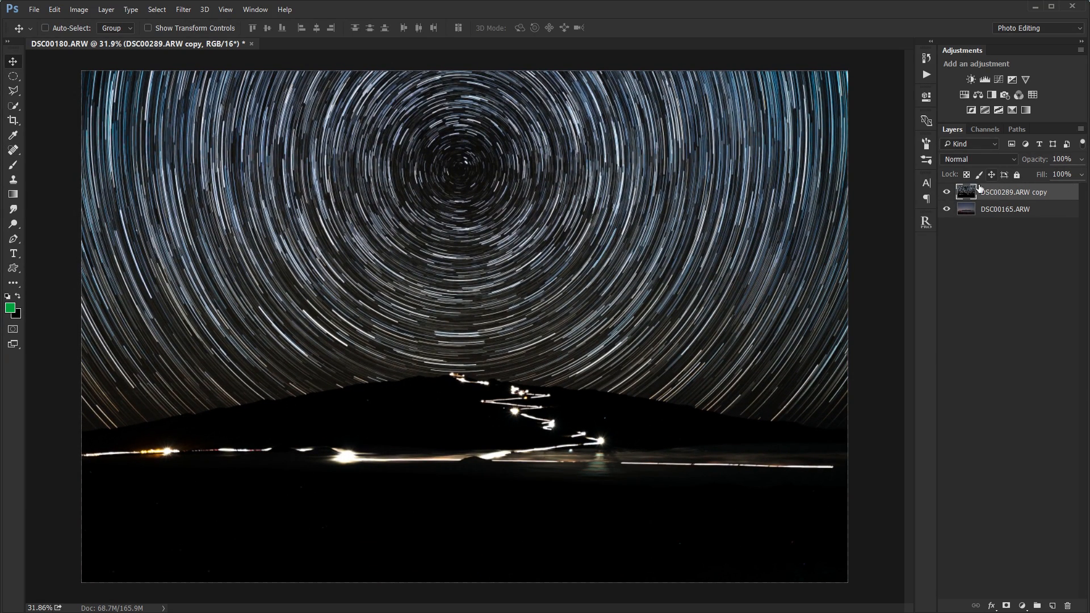
{"action": "left_click", "coordinate": [948, 193]}
{"action": "left_click", "coordinate": [948, 192]}
{"action": "left_click", "coordinate": [947, 193]}
{"action": "left_click", "coordinate": [948, 192]}
{"action": "left_click", "coordinate": [947, 193]}
{"action": "left_click", "coordinate": [947, 192]}
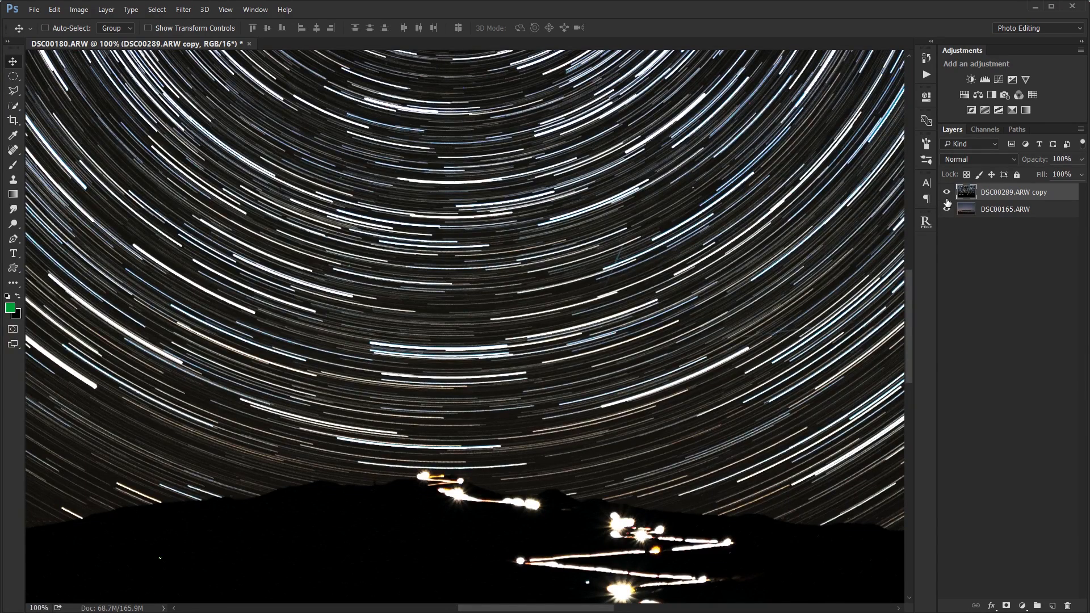
- Compare the star-trail layer with DSC00165.ARW at 100% to check how the summit ridge lines up
{"action": "left_click", "coordinate": [947, 194]}
{"action": "left_click", "coordinate": [948, 194]}
{"action": "left_click", "coordinate": [947, 194]}
{"action": "left_click", "coordinate": [947, 194]}
{"action": "left_click", "coordinate": [947, 195]}
{"action": "left_click", "coordinate": [947, 194]}
{"action": "left_click", "coordinate": [947, 194]}
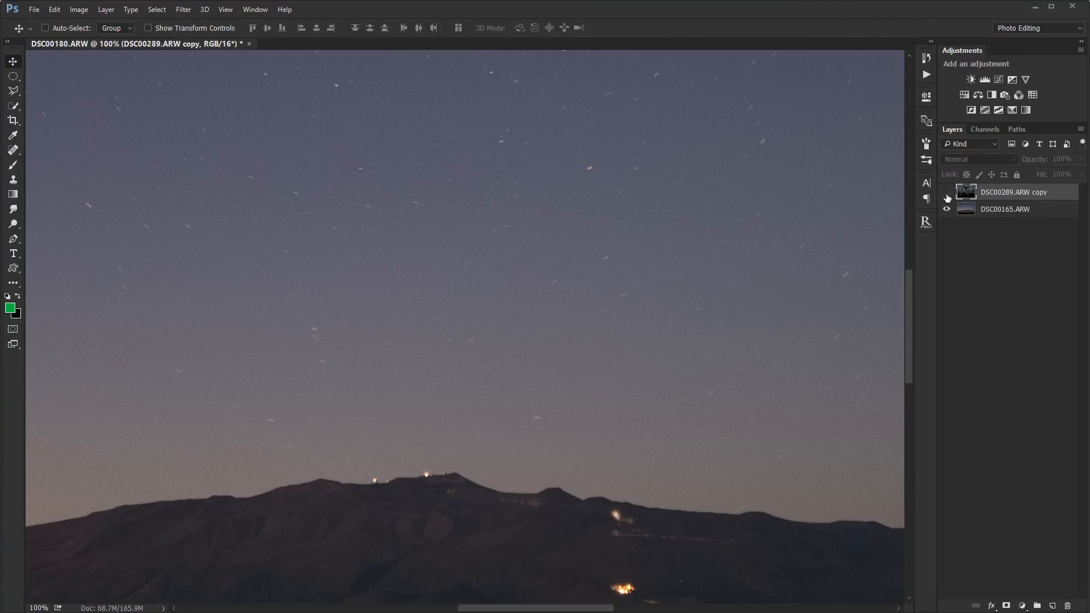
{"action": "left_click", "coordinate": [947, 194]}
{"action": "left_click", "coordinate": [948, 195]}
{"action": "left_click", "coordinate": [947, 194]}
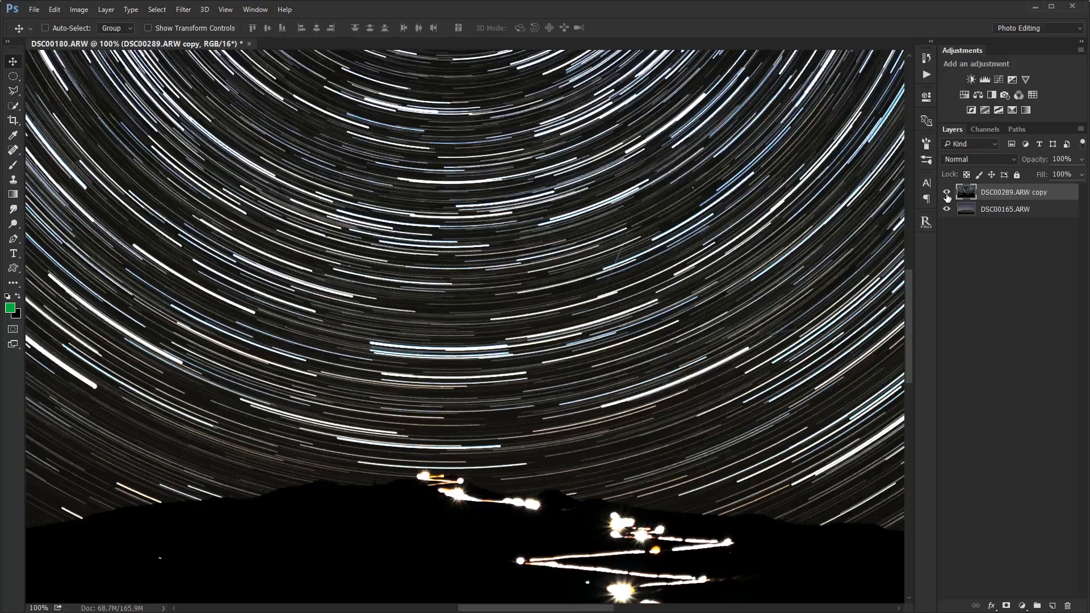
{"action": "left_click", "coordinate": [947, 194]}
{"action": "left_click", "coordinate": [947, 194]}
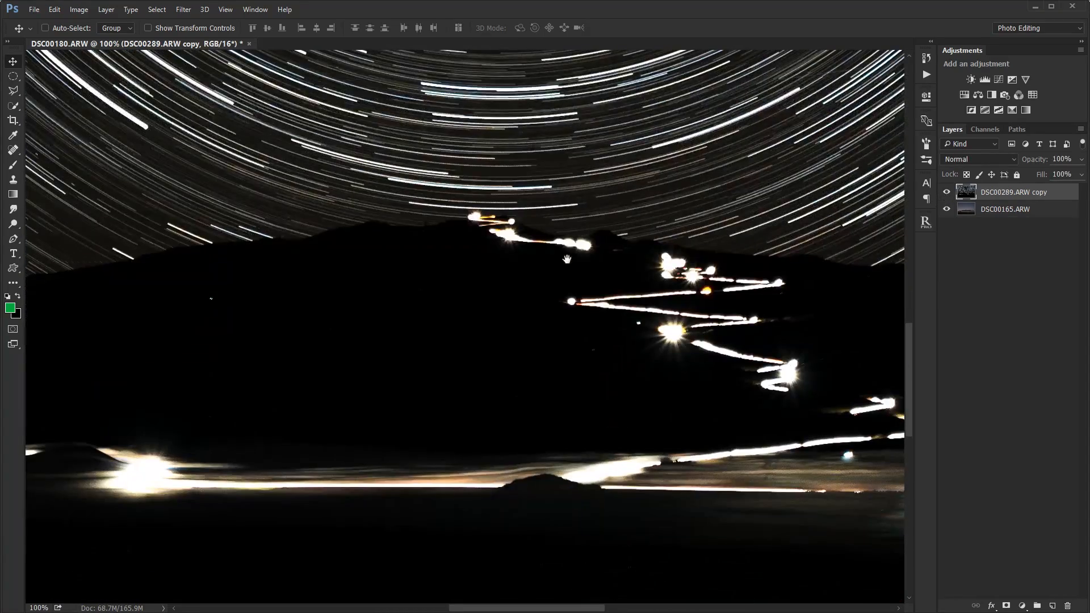
- Check the star-trail horizon against the twilight layer along the mountain's lower slope, finishing with the whole image in view
{"action": "left_click", "coordinate": [947, 192]}
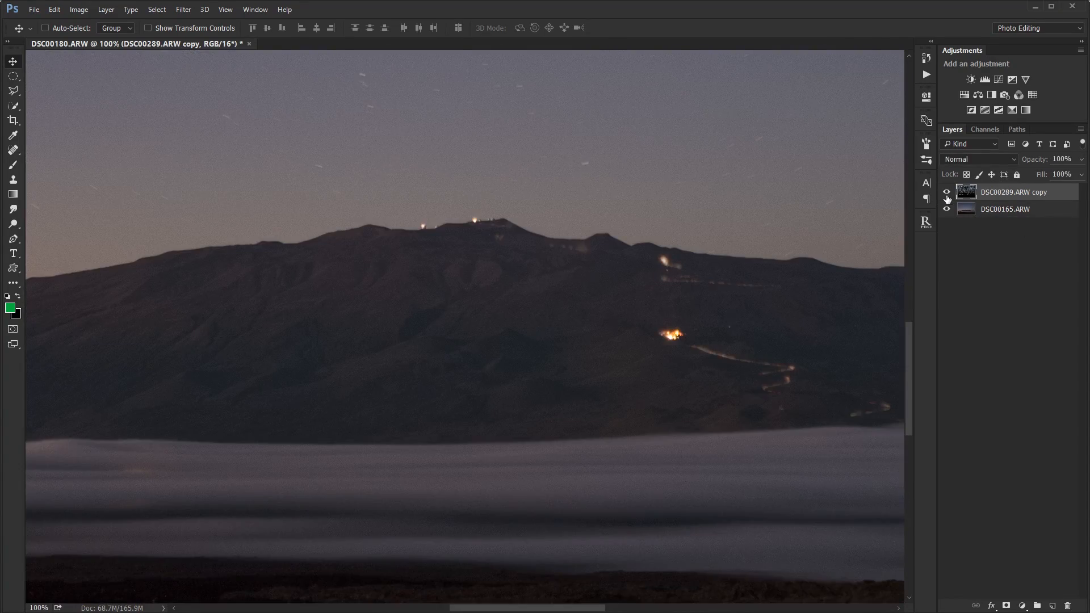
{"action": "left_click", "coordinate": [947, 192]}
{"action": "left_click_drag", "start_coordinate": [171, 353], "coordinate": [568, 348]}
{"action": "left_click_drag", "start_coordinate": [302, 316], "coordinate": [625, 356]}
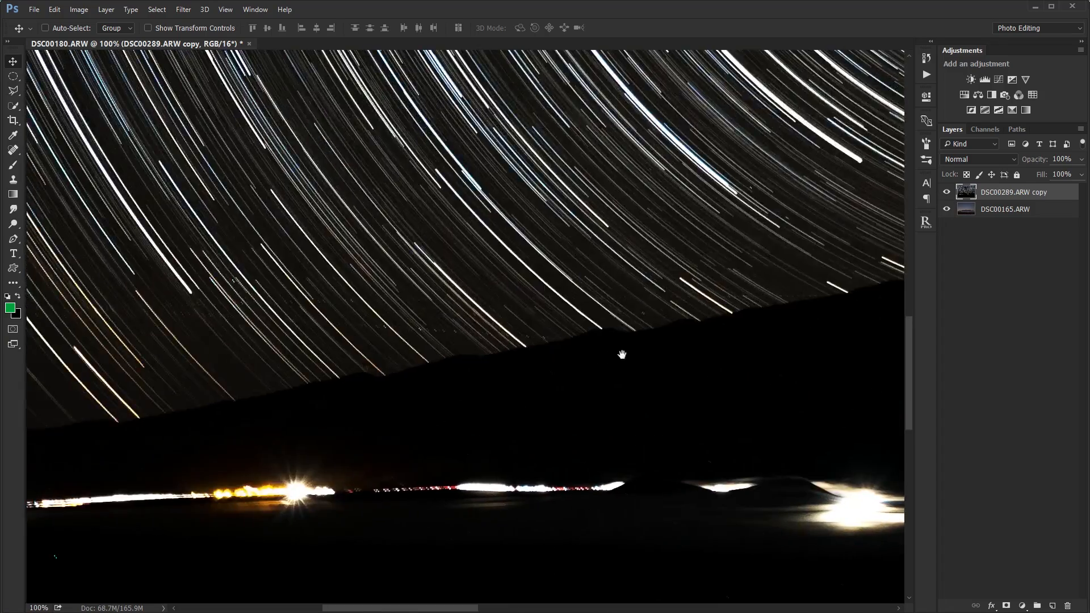
{"action": "scroll", "coordinate": [672, 346], "scroll_direction": "down", "scroll_amount": 2}
{"action": "scroll", "coordinate": [673, 346], "scroll_direction": "down", "scroll_amount": 3}
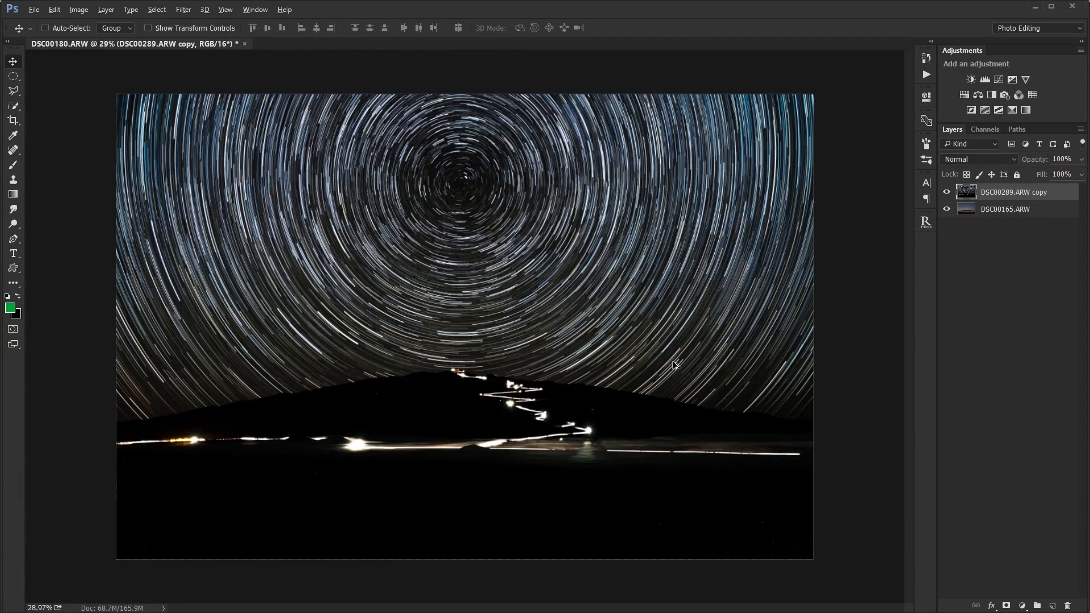
- Hide the star-trail layer and select the mountain, clouds and foreground on DSC00165.ARW using Quick Selection with a 400 px brush
{"action": "left_click", "coordinate": [947, 192]}
{"action": "left_click", "coordinate": [1005, 211]}
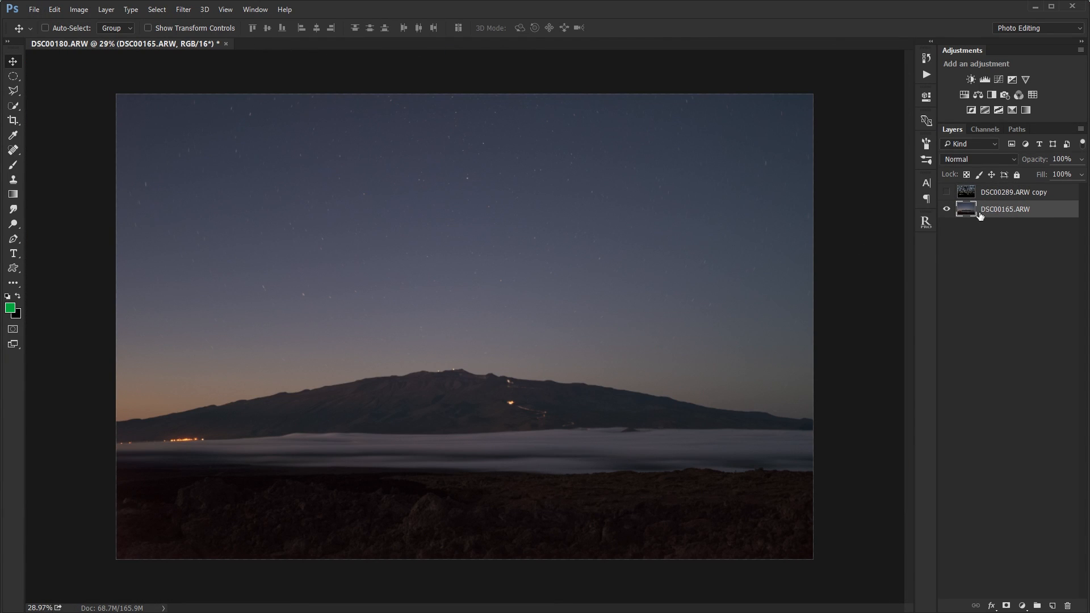
{"action": "left_click", "coordinate": [14, 111]}
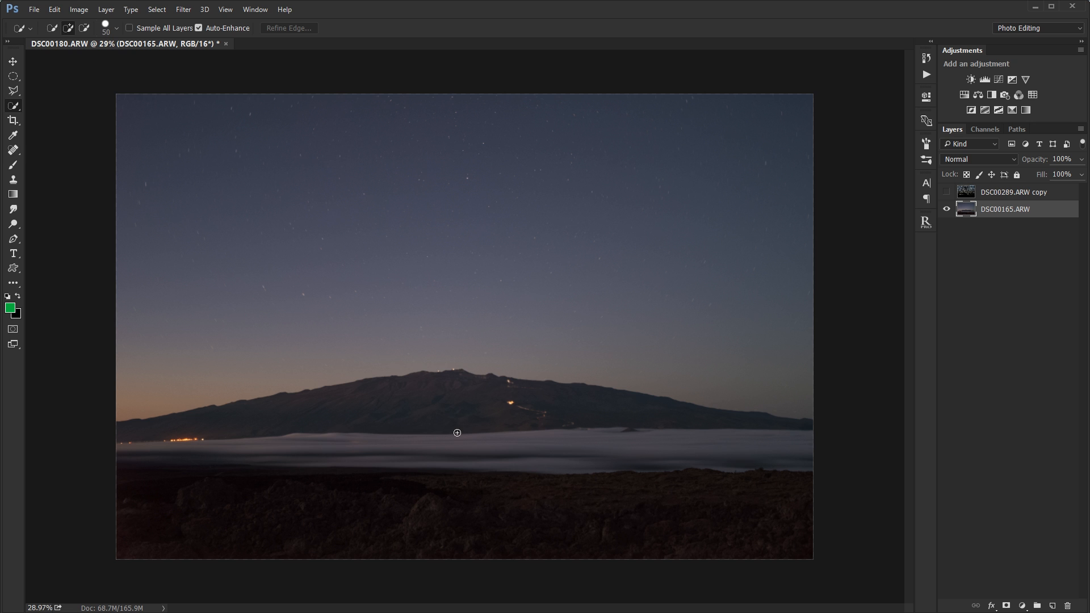
{"action": "key", "text": "bracketright"}
{"action": "key", "text": "bracketright"}
{"action": "key", "text": "bracketright"}
{"action": "key", "text": "bracketright"}
{"action": "key", "text": "bracketright"}
{"action": "key", "text": "bracketright"}
{"action": "key", "text": "bracketright"}
{"action": "key", "text": "bracketright"}
{"action": "key", "text": "bracketright"}
{"action": "key", "text": "bracketright"}
{"action": "key", "text": "bracketright"}
{"action": "key", "text": "bracketright"}
{"action": "key", "text": "bracketright"}
{"action": "key", "text": "bracketright"}
{"action": "key", "text": "bracketleft"}
{"action": "key", "text": "bracketleft"}
{"action": "key", "text": "bracketleft"}
{"action": "mouse_move", "coordinate": [630, 435]}
{"action": "left_mouse_down"}
{"action": "mouse_move", "coordinate": [552, 413]}
{"action": "mouse_move", "coordinate": [419, 438]}
{"action": "mouse_move", "coordinate": [524, 438]}
{"action": "mouse_move", "coordinate": [651, 460]}
{"action": "mouse_move", "coordinate": [545, 475]}
{"action": "left_mouse_up"}
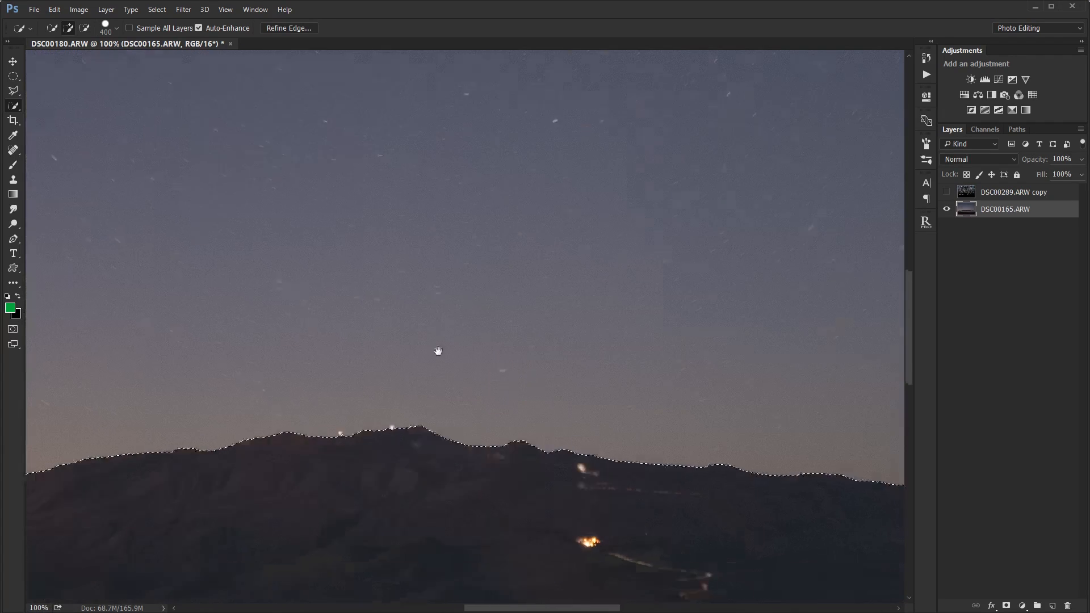
- Inspect the selection along the ridge and refine its edge with a 2 px radius, output as a selection
{"action": "key", "text": "ctrl+plus"}
{"action": "left_click_drag", "start_coordinate": [419, 346], "coordinate": [68, 369]}
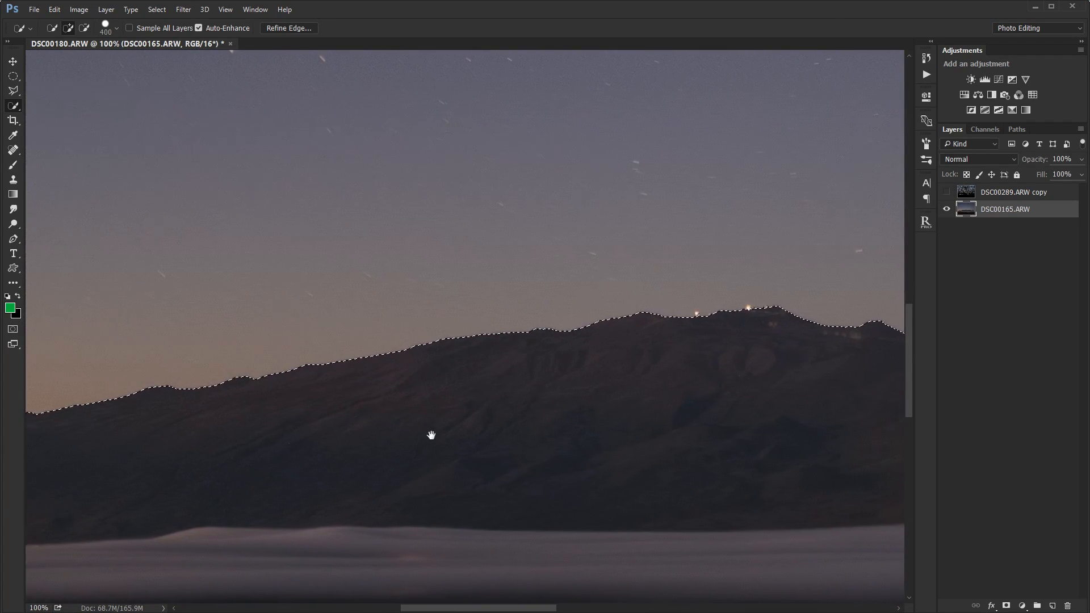
{"action": "left_click_drag", "start_coordinate": [432, 435], "coordinate": [1023, 422]}
{"action": "left_click_drag", "start_coordinate": [686, 469], "coordinate": [254, 339]}
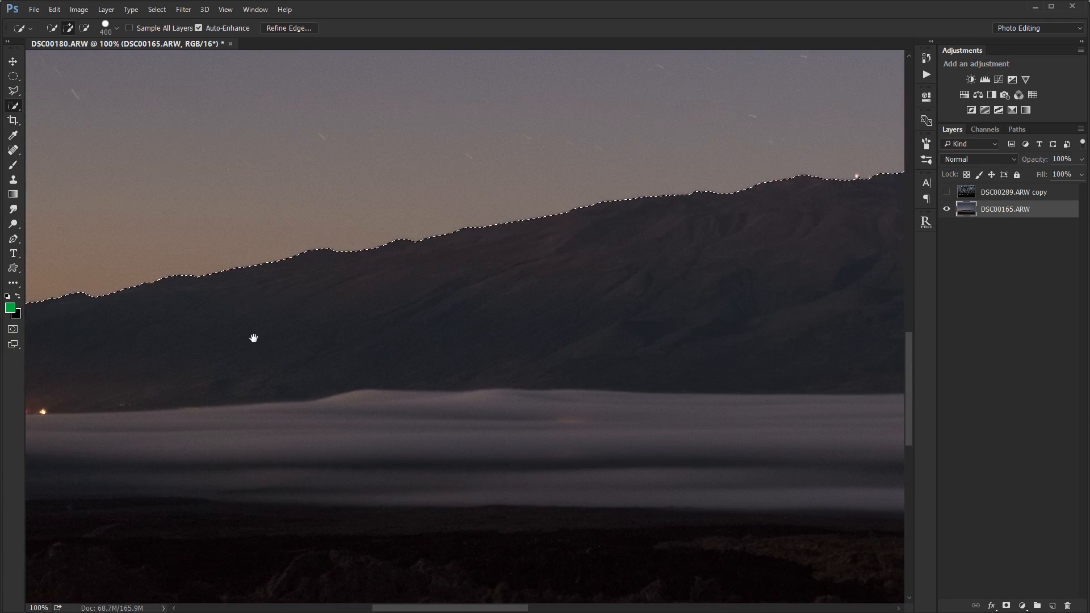
{"action": "left_click", "coordinate": [288, 28]}
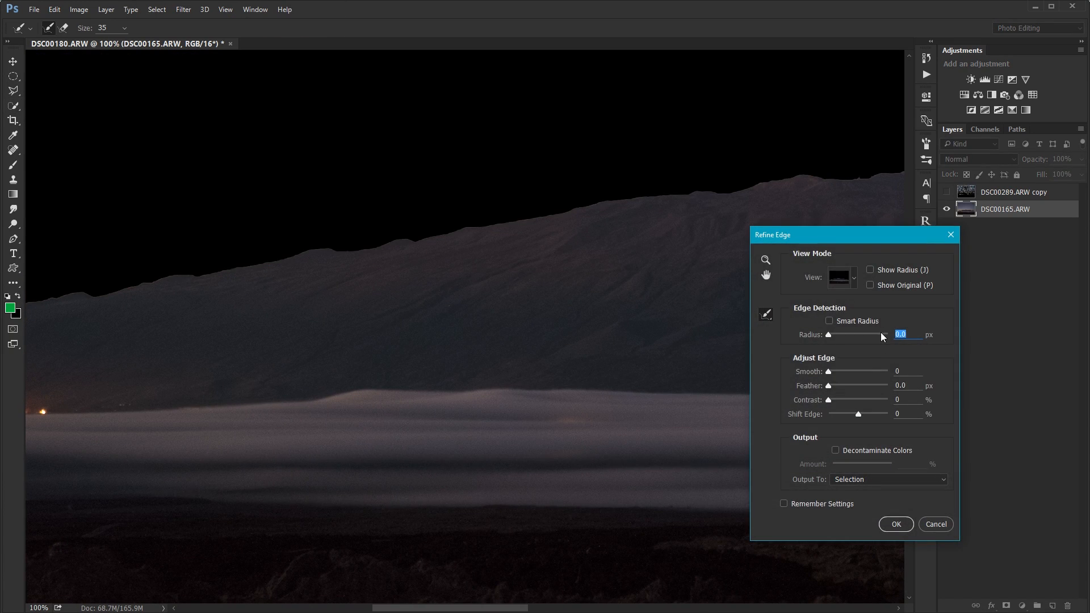
{"action": "type", "text": "2"}
{"action": "left_click_drag", "start_coordinate": [533, 258], "coordinate": [301, 310]}
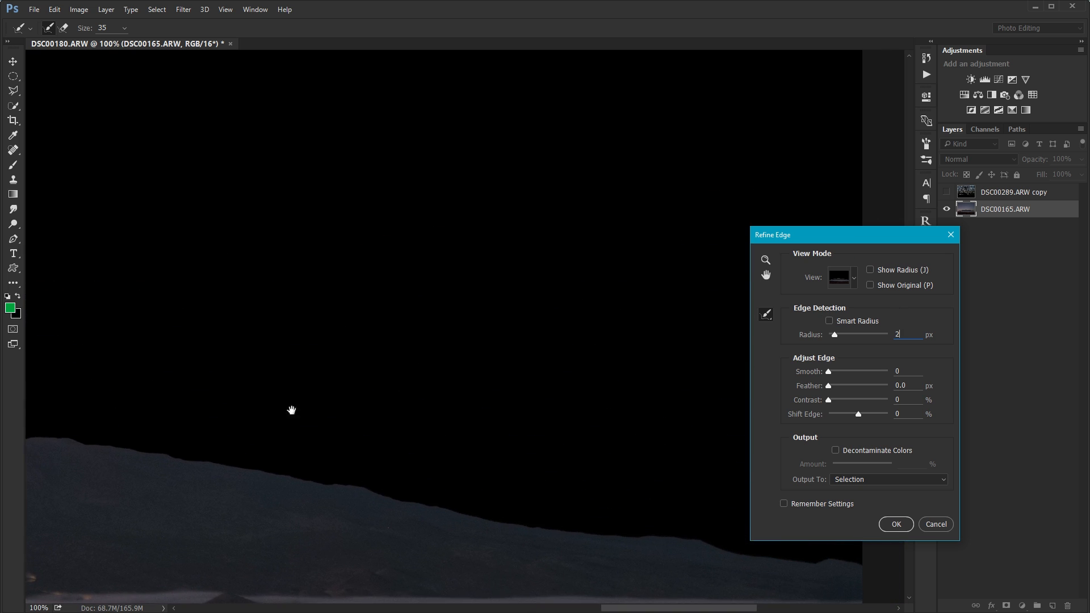
{"action": "left_click_drag", "start_coordinate": [292, 409], "coordinate": [716, 334]}
{"action": "left_click_drag", "start_coordinate": [195, 397], "coordinate": [543, 402]}
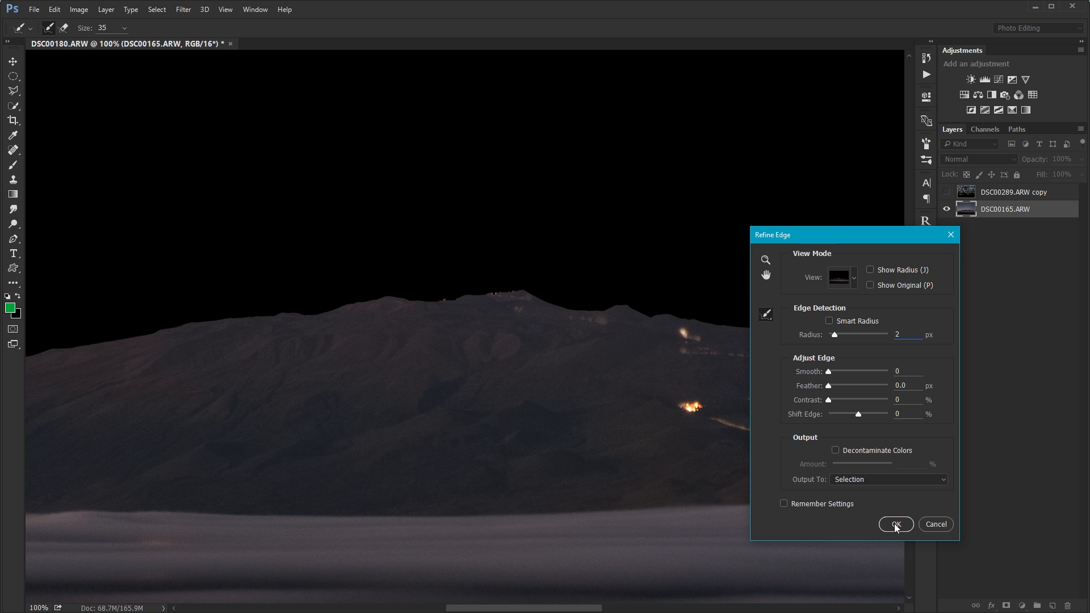
{"action": "left_click", "coordinate": [896, 524]}
- Show the star-trail layer, mask it with the foreground selection and invert the mask so only the sky holds trails
{"action": "left_click", "coordinate": [984, 194]}
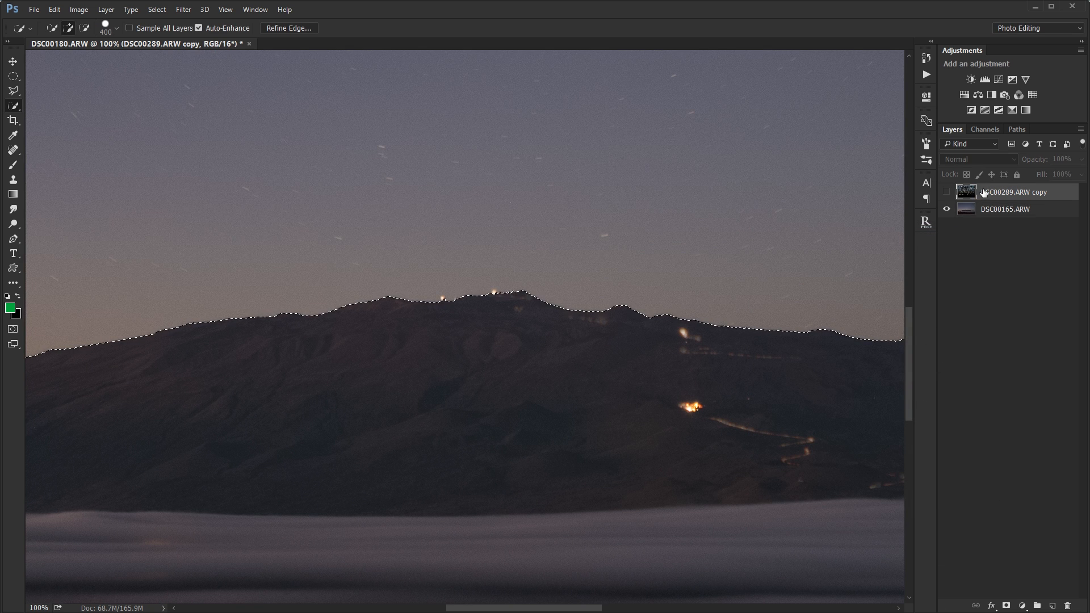
{"action": "left_click", "coordinate": [947, 192]}
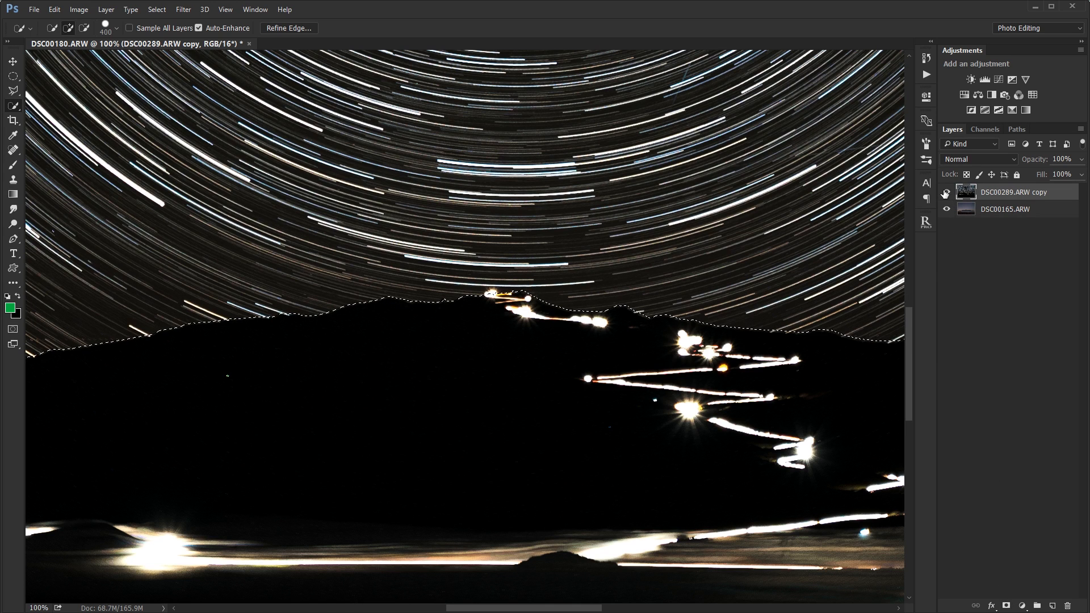
{"action": "left_click", "coordinate": [1006, 606]}
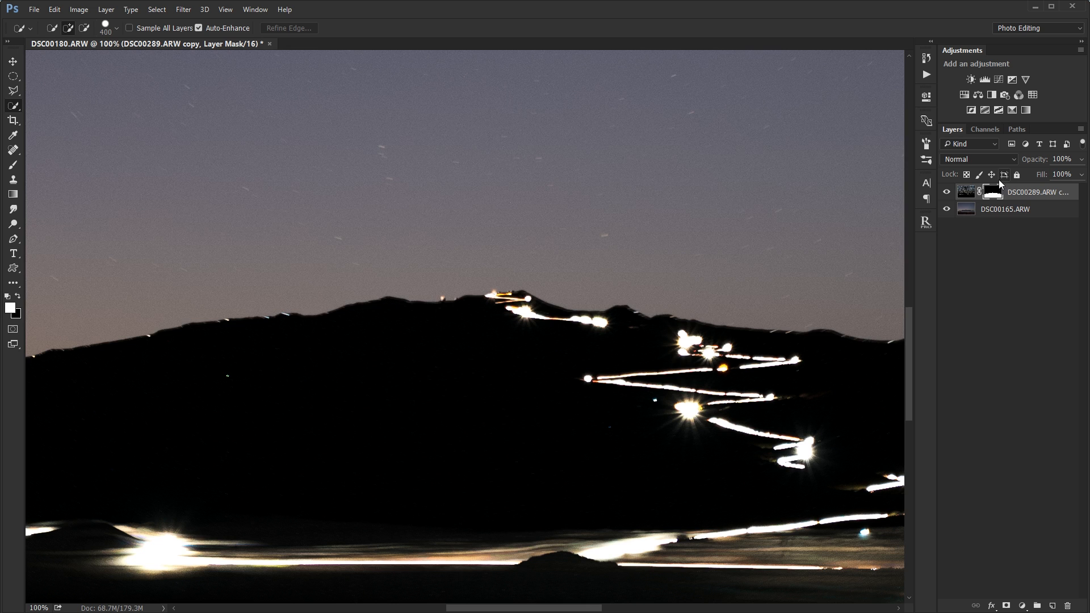
{"action": "key", "text": "ctrl+0"}
{"action": "scroll", "coordinate": [667, 380], "scroll_direction": "up", "scroll_amount": 1}
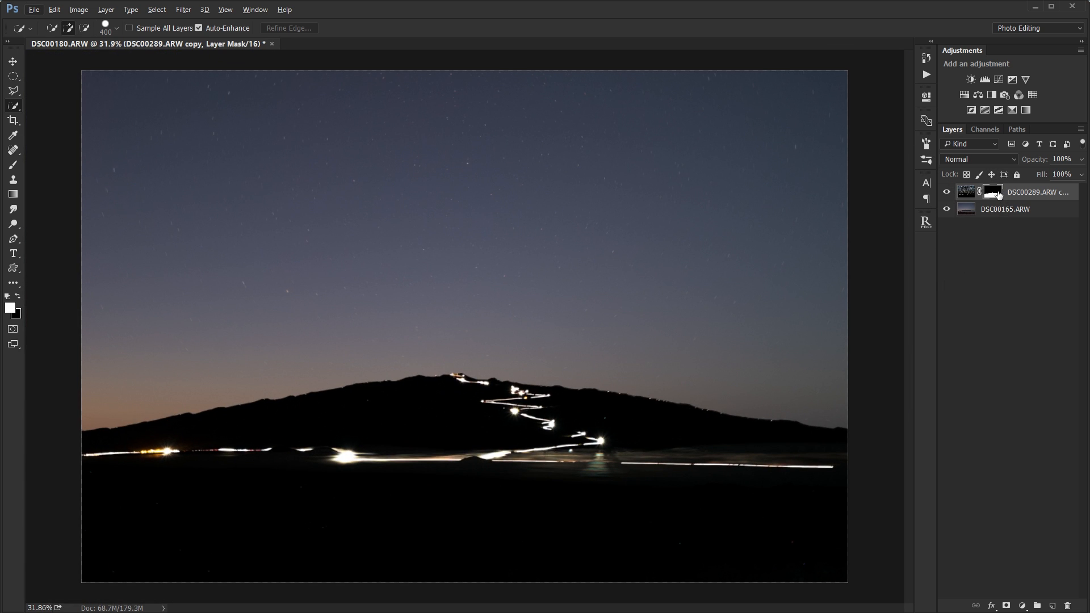
{"action": "key", "text": "ctrl+i"}
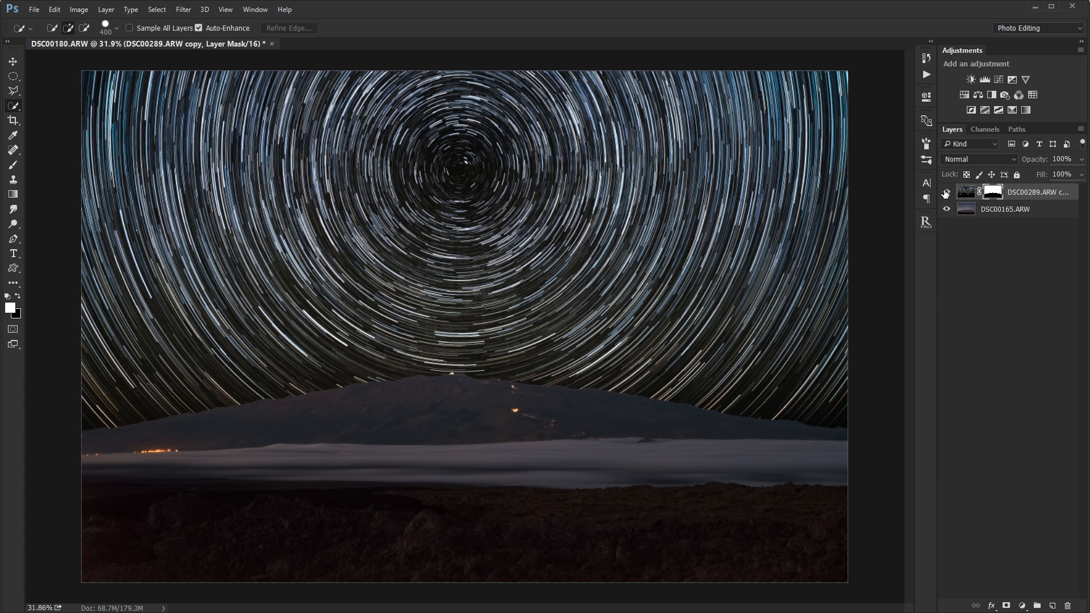
- Compare the masked star-trail layer on and off, and set its blend mode to Lighten
{"action": "left_click", "coordinate": [946, 193]}
{"action": "left_click", "coordinate": [946, 193]}
{"action": "left_click", "coordinate": [994, 210]}
{"action": "left_click", "coordinate": [988, 196]}
{"action": "left_click", "coordinate": [980, 159]}
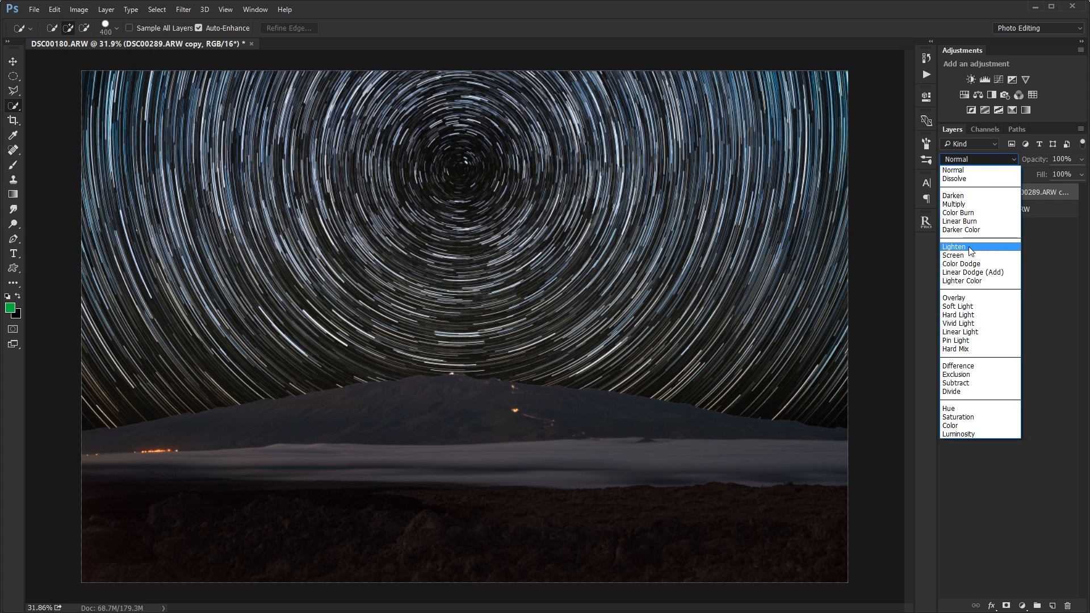
{"action": "left_click", "coordinate": [970, 251]}
{"action": "left_click", "coordinate": [998, 261]}
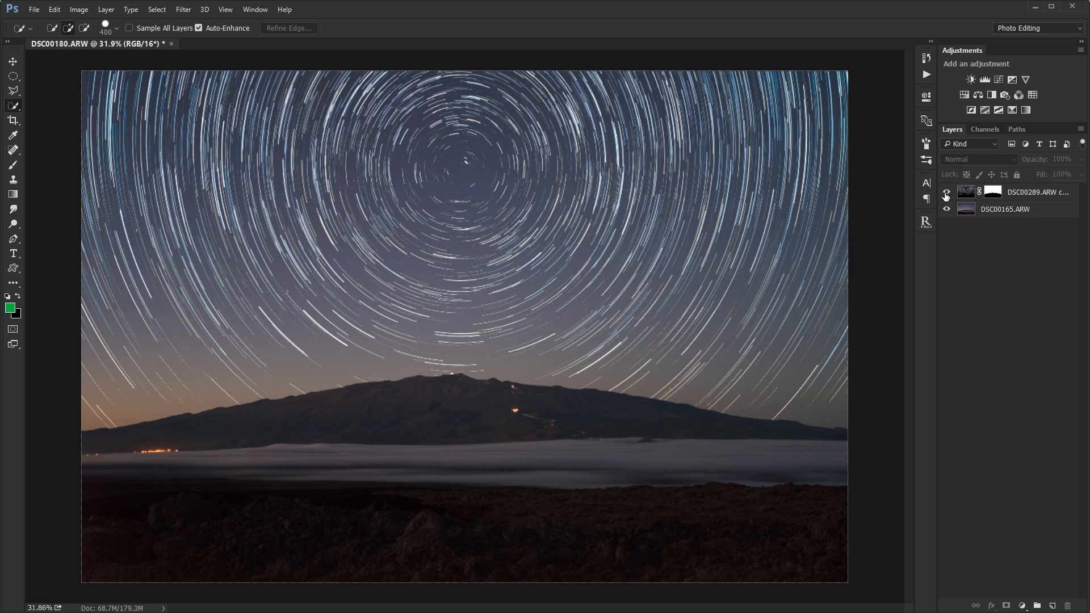
- Examine the ridge at 100% with the star-trail layer and its mask each switched off and on
{"action": "key", "text": "ctrl+1"}
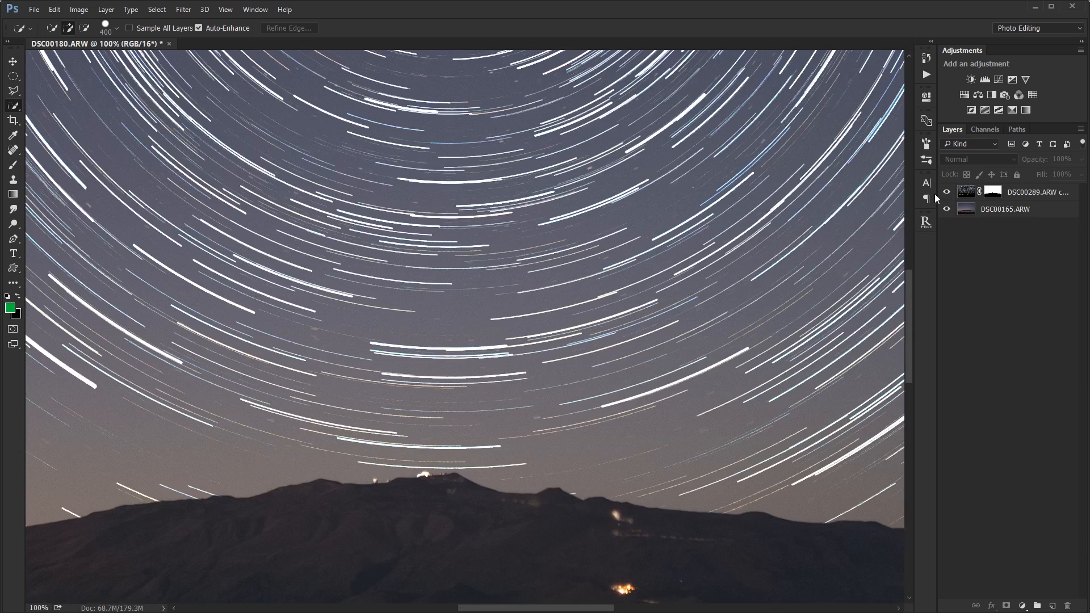
{"action": "left_click_drag", "start_coordinate": [571, 375], "coordinate": [666, 304]}
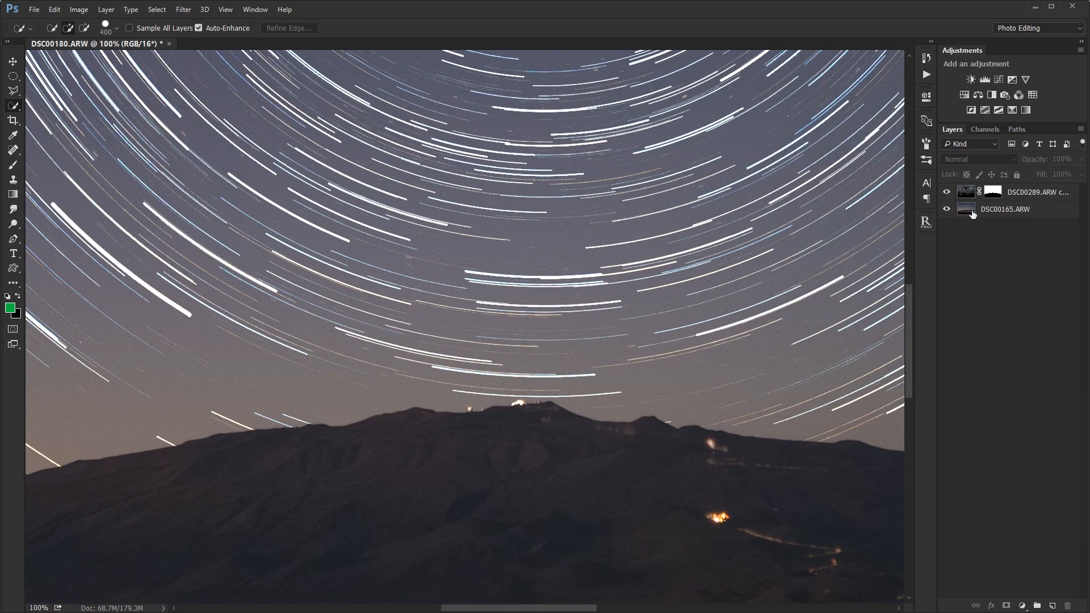
{"action": "left_click", "coordinate": [1000, 193], "text": "shift"}
{"action": "left_click", "coordinate": [1001, 193], "text": "shift"}
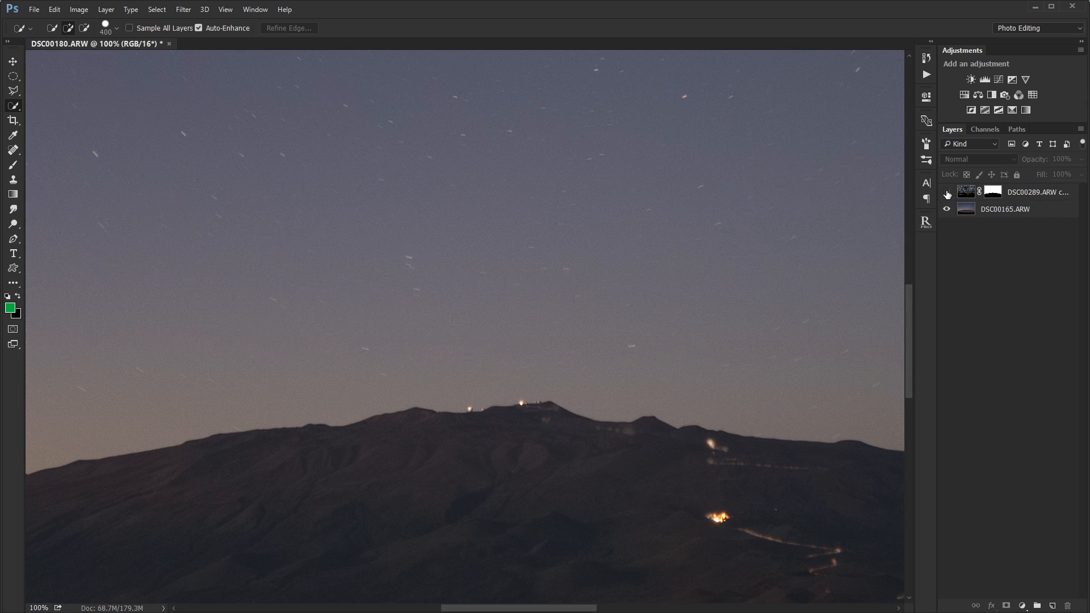
{"action": "left_click", "coordinate": [947, 192]}
{"action": "left_click", "coordinate": [946, 192]}
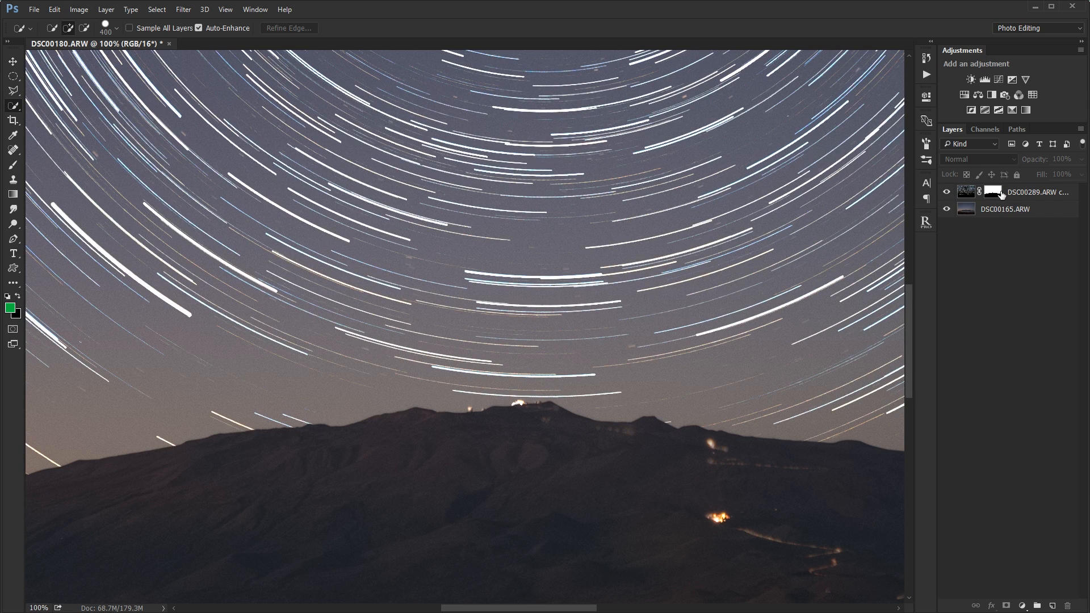
{"action": "left_click", "coordinate": [988, 194], "text": "shift"}
{"action": "left_click", "coordinate": [986, 194], "text": "shift"}
- Try the star-trail layer in Normal blend mode and undo the change
{"action": "left_click", "coordinate": [966, 192]}
{"action": "left_click", "coordinate": [964, 162]}
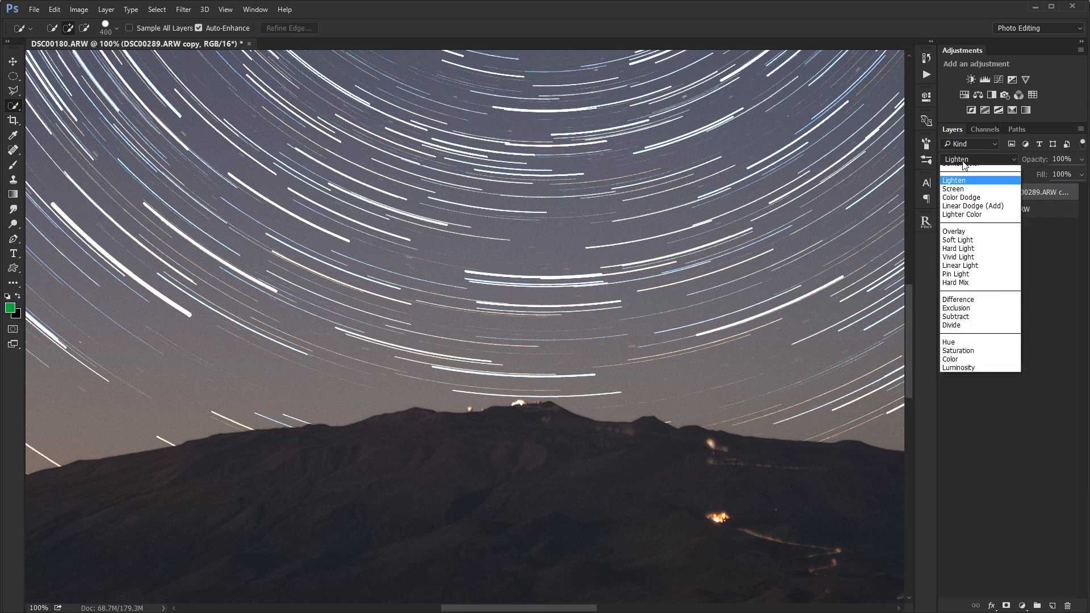
{"action": "left_click", "coordinate": [954, 173]}
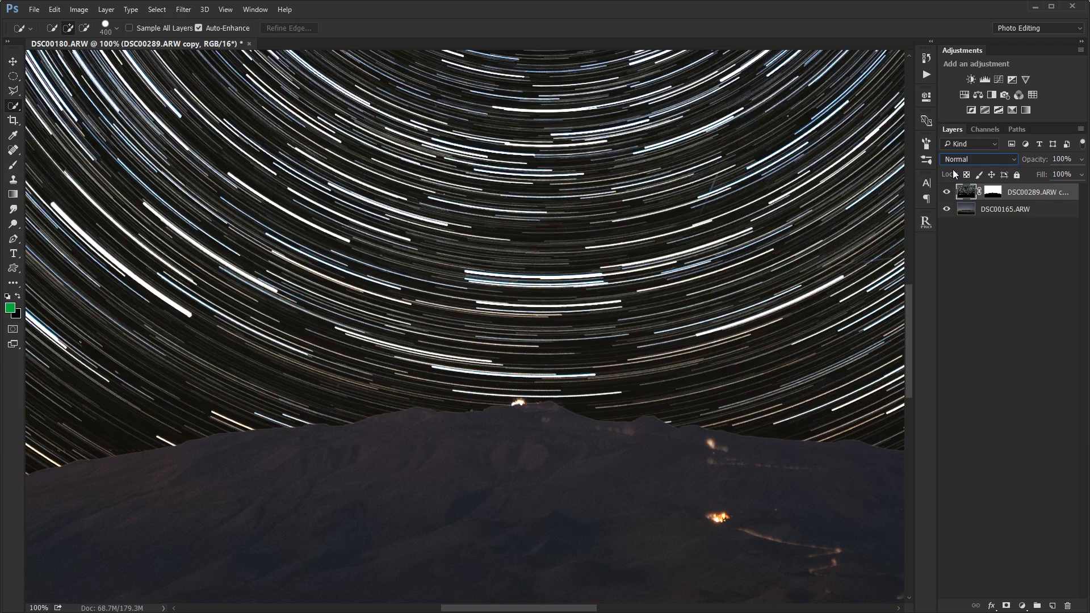
{"action": "key", "text": "ctrl+z"}
- Duplicate the masked star-trail layer, set the copy to Normal at 30% opacity, and compare the image with and without it
{"action": "left_click_drag", "start_coordinate": [660, 318], "coordinate": [1032, 289]}
{"action": "left_click_drag", "start_coordinate": [456, 369], "coordinate": [827, 289]}
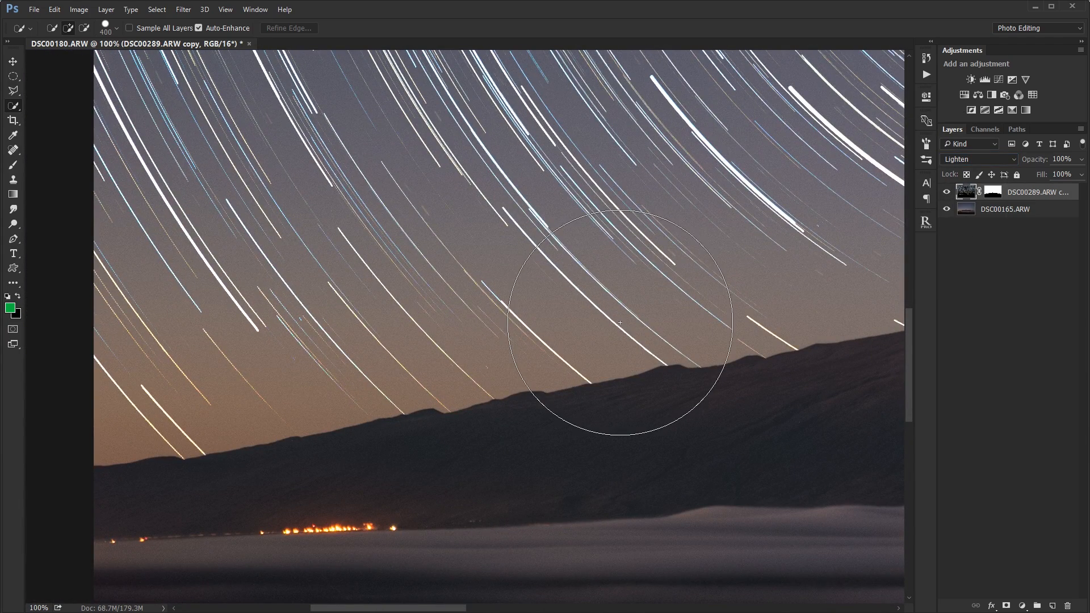
{"action": "key", "text": "ctrl+j"}
{"action": "left_click", "coordinate": [956, 159]}
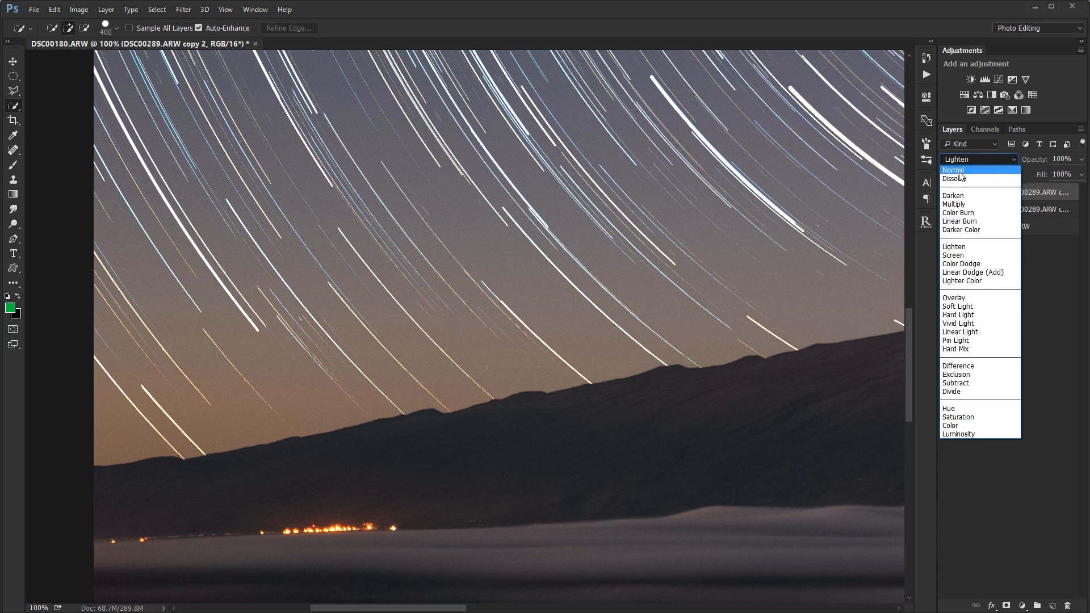
{"action": "left_click", "coordinate": [959, 172]}
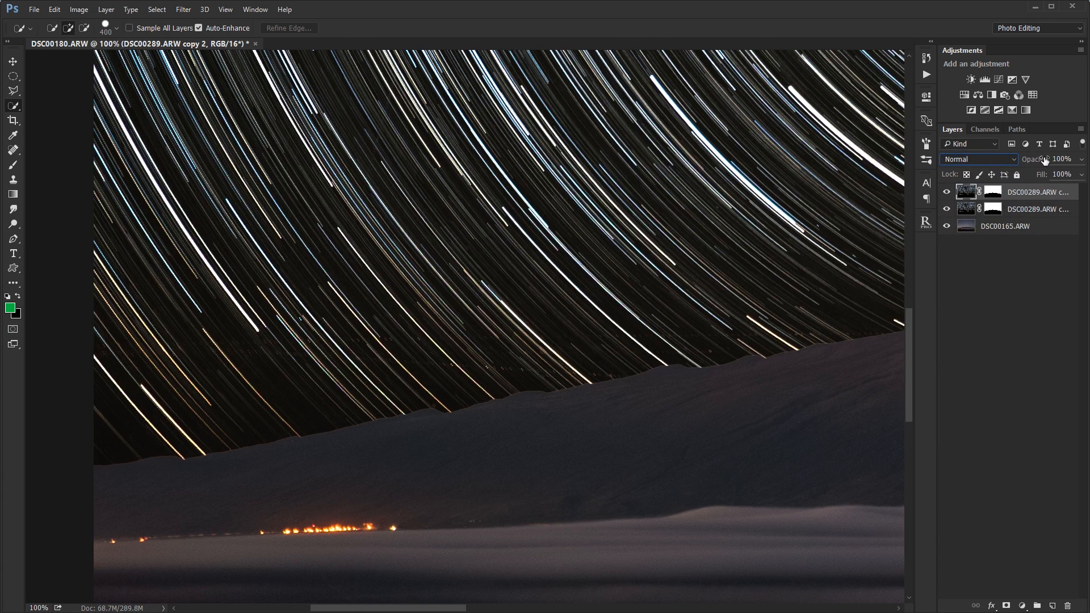
{"action": "left_click_drag", "start_coordinate": [1042, 163], "coordinate": [1016, 163]}
{"action": "key", "text": "ctrl+0"}
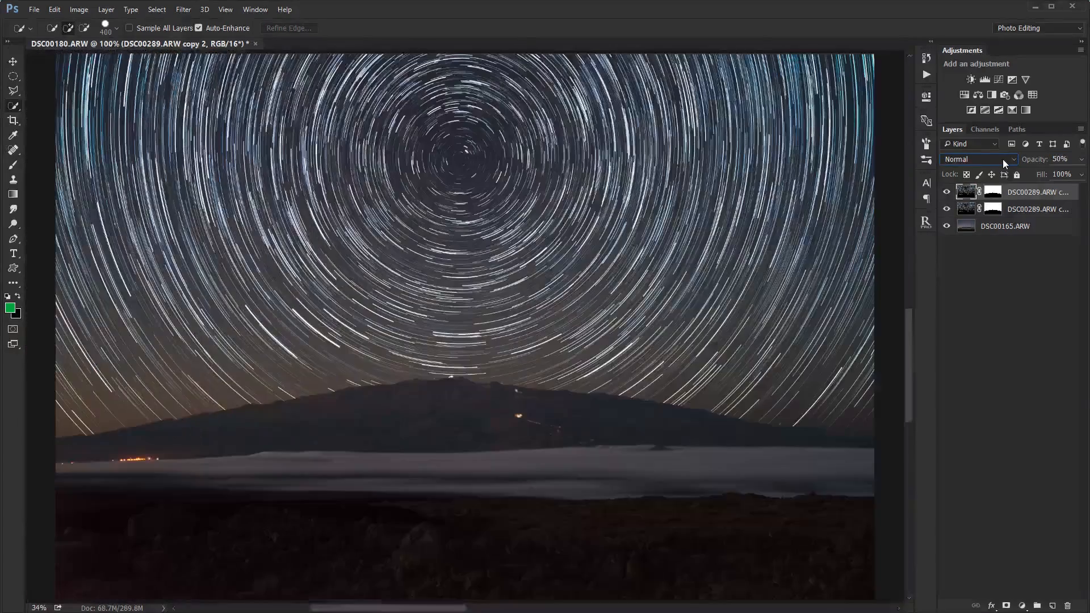
{"action": "left_click_drag", "start_coordinate": [1037, 163], "coordinate": [1024, 164]}
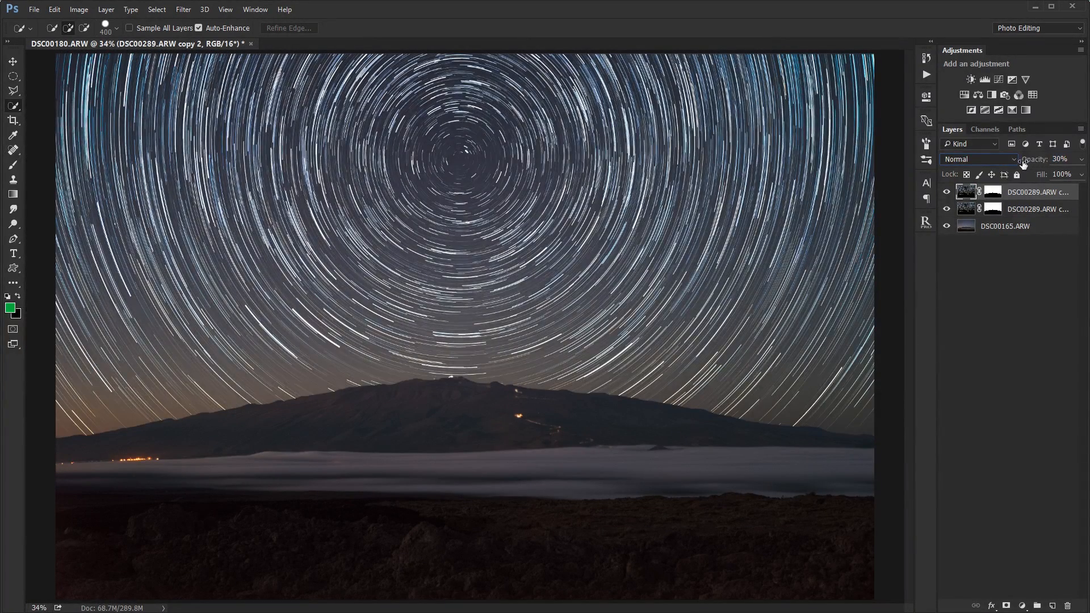
{"action": "left_click", "coordinate": [946, 193]}
{"action": "left_click", "coordinate": [946, 193]}
{"action": "left_click", "coordinate": [946, 193]}
{"action": "left_click", "coordinate": [946, 193]}
- Split the black Underlying Layer slider in the top copy's Gray Blend If options, and compare the layer on and off
{"action": "left_click", "coordinate": [992, 604]}
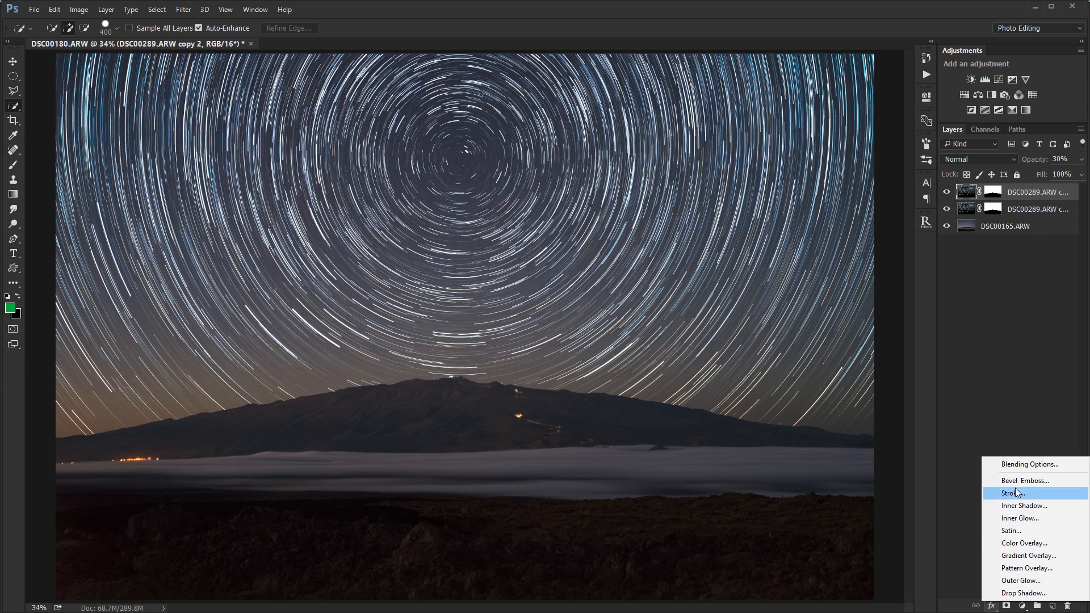
{"action": "left_click", "coordinate": [1016, 466]}
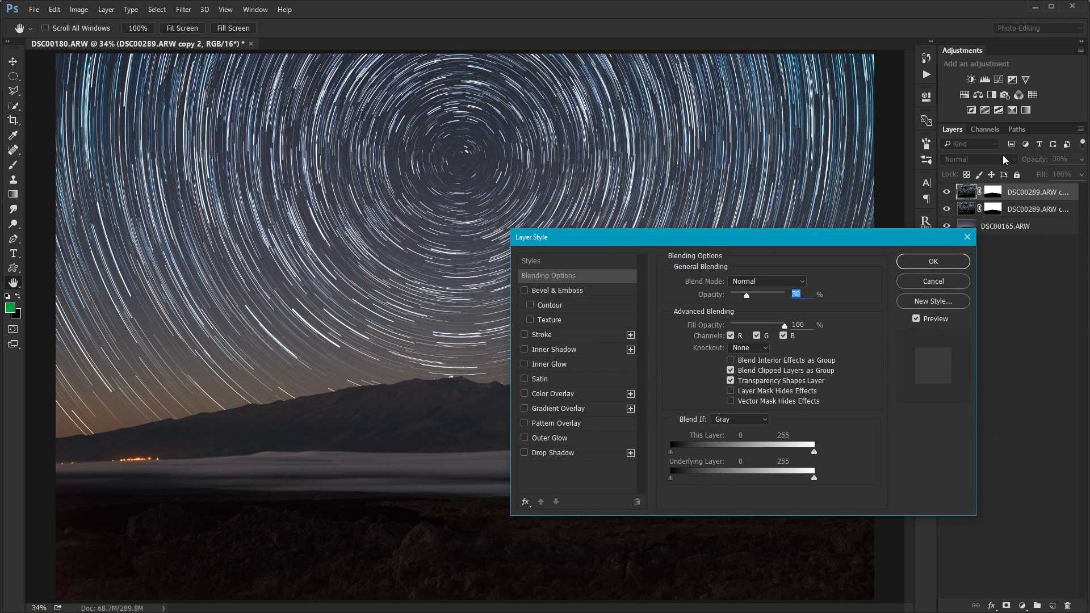
{"action": "left_click_drag", "start_coordinate": [671, 477], "coordinate": [695, 472]}
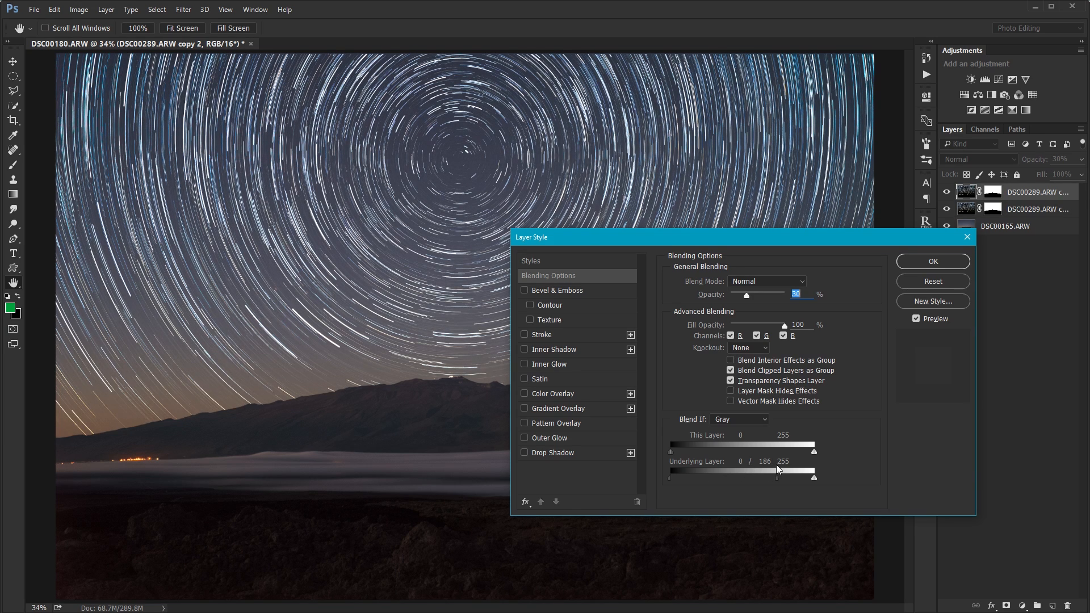
{"action": "left_click_drag", "start_coordinate": [776, 466], "coordinate": [763, 470]}
{"action": "left_click_drag", "start_coordinate": [755, 472], "coordinate": [759, 472]}
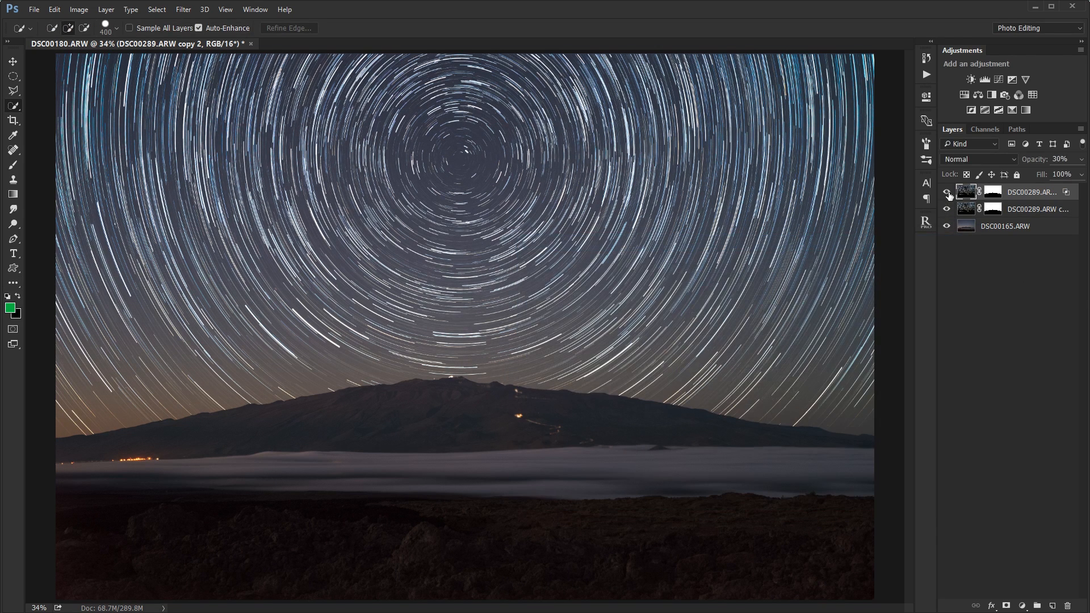
{"action": "left_click", "coordinate": [946, 192]}
{"action": "left_click", "coordinate": [946, 192]}
{"action": "left_click", "coordinate": [946, 192]}
{"action": "left_click", "coordinate": [947, 192]}
- Inspect the sky above the lower slope at 100% and raise the top star-trail copy's opacity to 37%
{"action": "key", "text": "ctrl+1"}
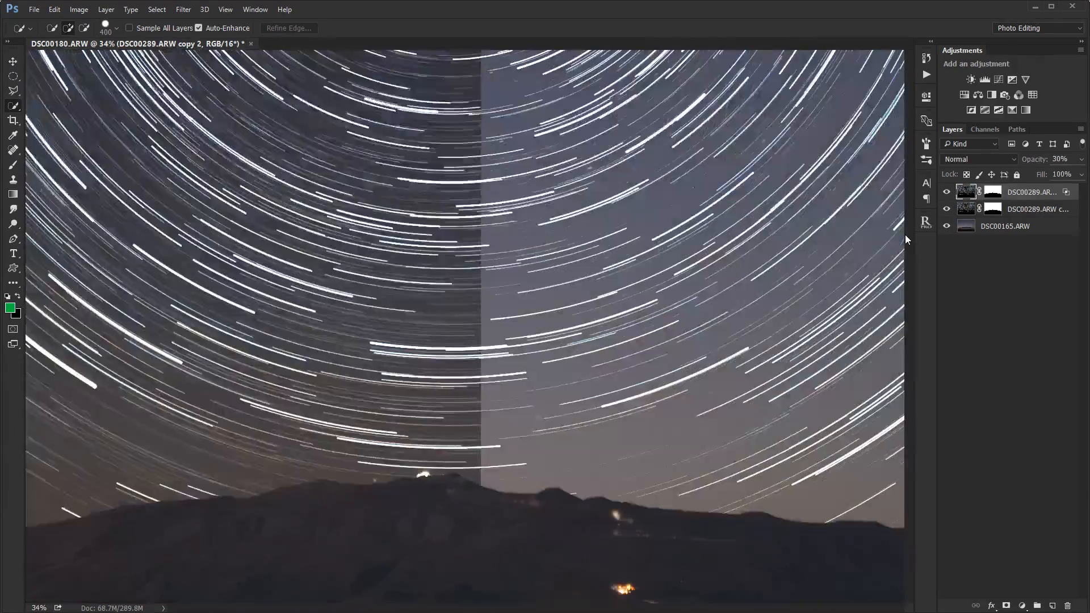
{"action": "left_click_drag", "start_coordinate": [262, 380], "coordinate": [922, 268]}
{"action": "left_click_drag", "start_coordinate": [313, 383], "coordinate": [593, 386]}
{"action": "left_click_drag", "start_coordinate": [1031, 164], "coordinate": [1035, 161]}
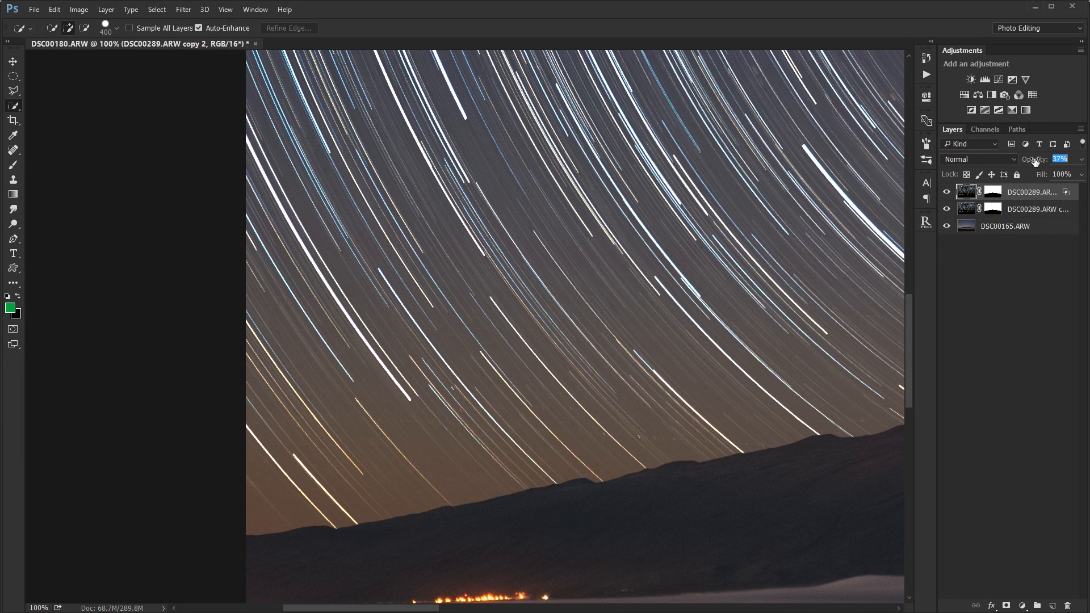
- Raise the top star-trail copy's opacity to 39% and compare the sky along the mountain ridge with that layer off and on
{"action": "left_click", "coordinate": [948, 192]}
{"action": "left_click", "coordinate": [948, 192]}
{"action": "left_click", "coordinate": [950, 192]}
{"action": "left_click", "coordinate": [949, 192]}
{"action": "left_click_drag", "start_coordinate": [827, 242], "coordinate": [246, 304]}
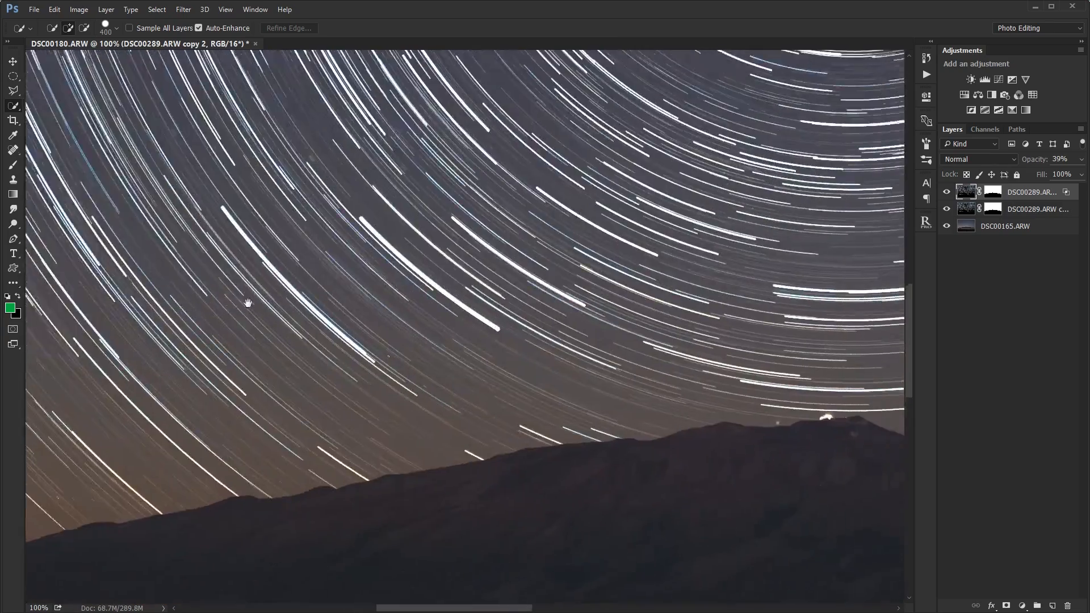
{"action": "left_click_drag", "start_coordinate": [888, 295], "coordinate": [391, 345]}
{"action": "left_click_drag", "start_coordinate": [380, 433], "coordinate": [498, 358]}
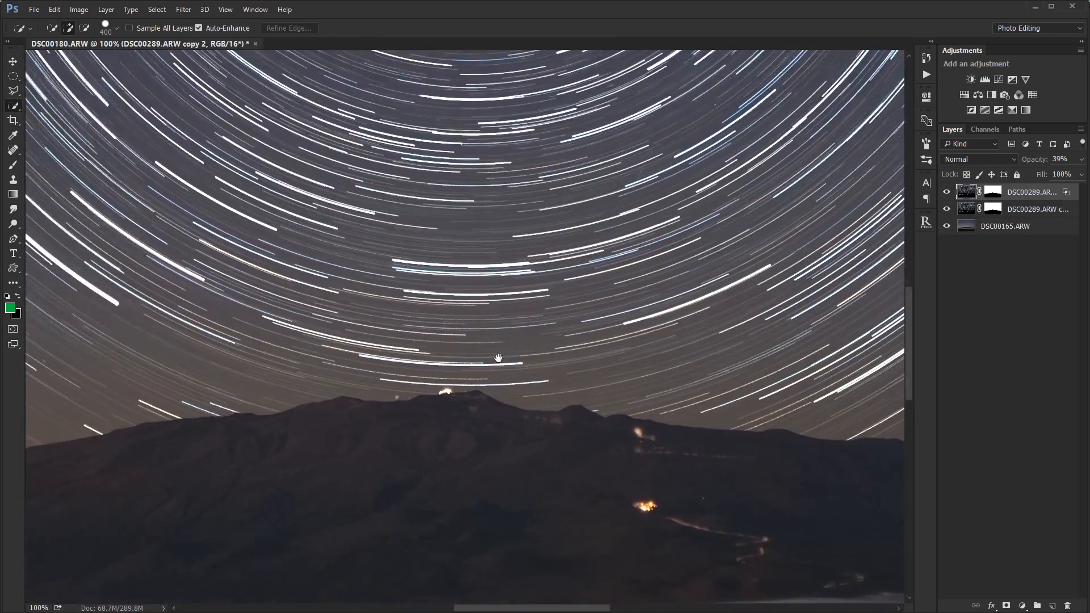
{"action": "left_click", "coordinate": [947, 191]}
{"action": "left_click", "coordinate": [947, 192]}
- Show the DSC00165.ARW layer alone, restore the other layers, and examine the blend across the whole image and around the summit
{"action": "left_click", "coordinate": [947, 226], "text": "alt"}
{"action": "left_click", "coordinate": [947, 226], "text": "alt"}
{"action": "key", "text": "ctrl+0"}
{"action": "scroll", "coordinate": [731, 190], "scroll_direction": "down", "scroll_amount": 1}
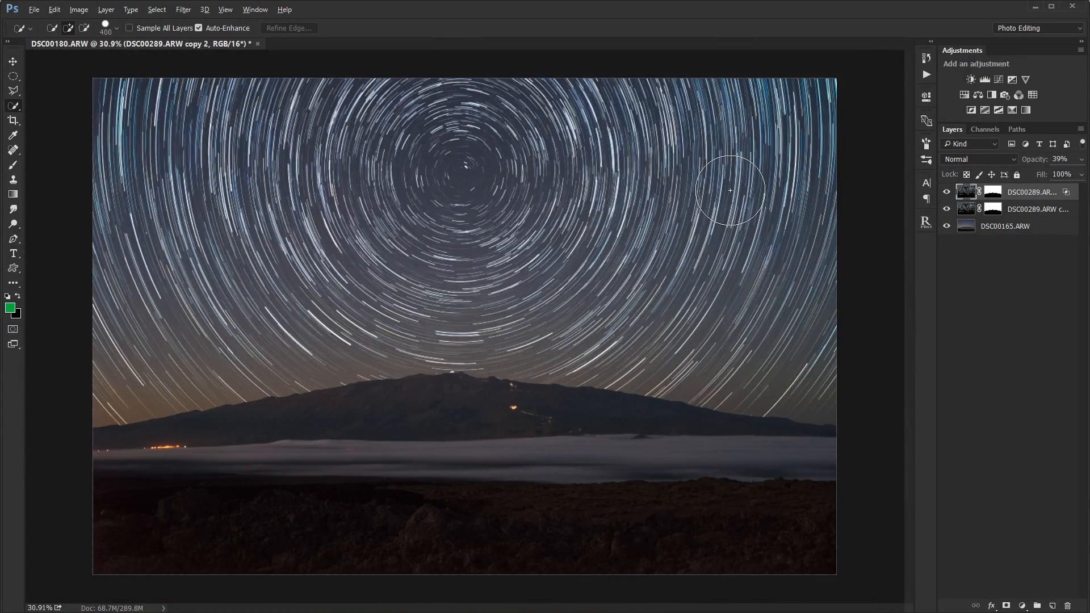
{"action": "scroll", "coordinate": [731, 190], "scroll_direction": "up", "scroll_amount": 1}
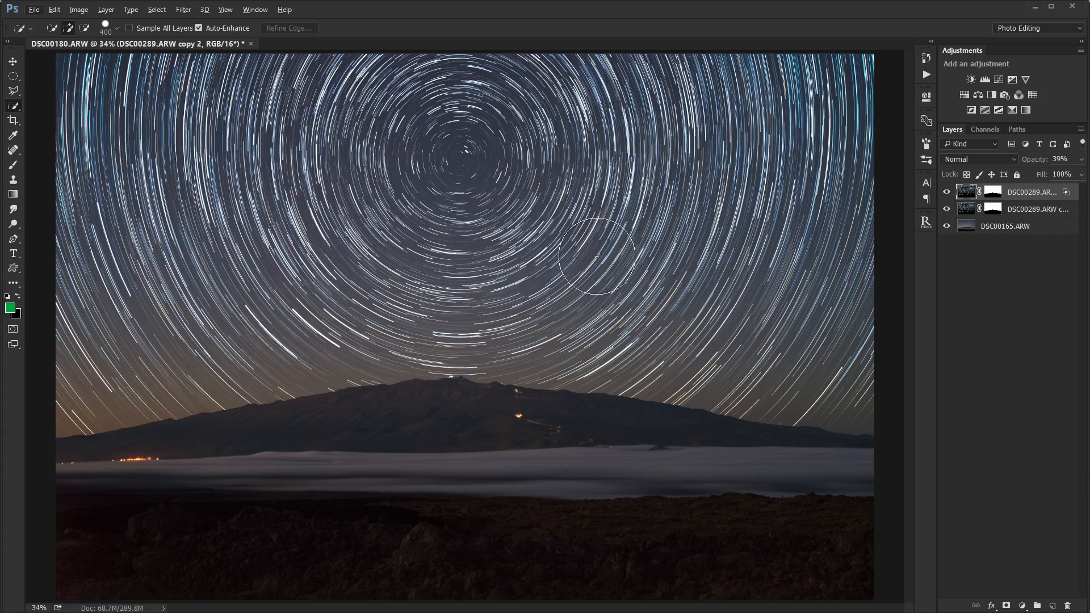
{"action": "scroll", "coordinate": [443, 400], "scroll_direction": "up", "scroll_amount": 7}
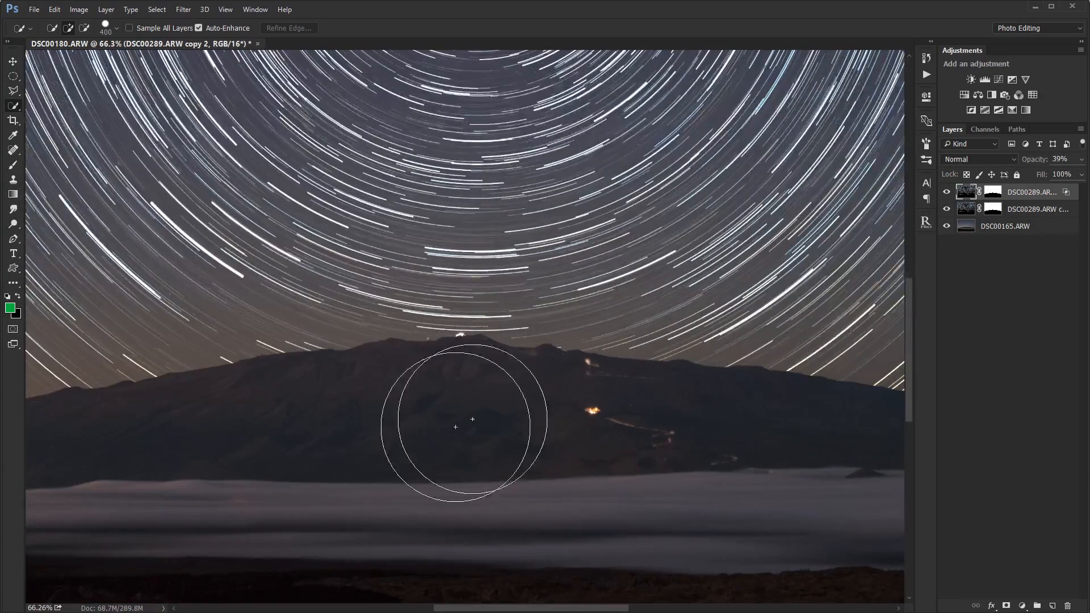
{"action": "scroll", "coordinate": [478, 412], "scroll_direction": "down", "scroll_amount": 3}
{"action": "scroll", "coordinate": [478, 412], "scroll_direction": "down", "scroll_amount": 2}
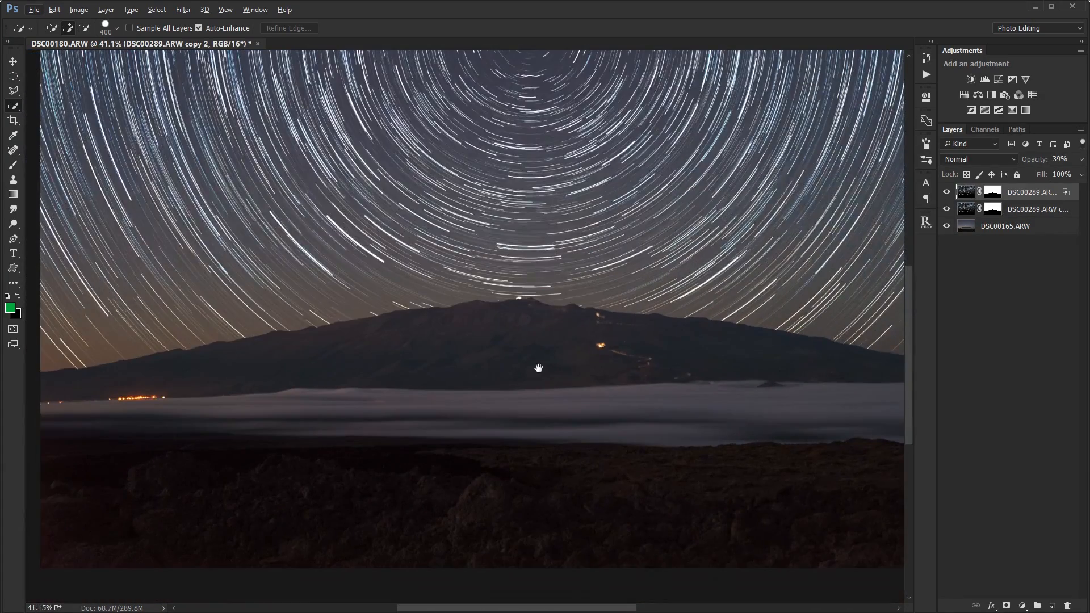
- Add a Curves adjustment layer and place it directly above DSC00165.ARW, below both star-trail layers
{"action": "left_click", "coordinate": [998, 79]}
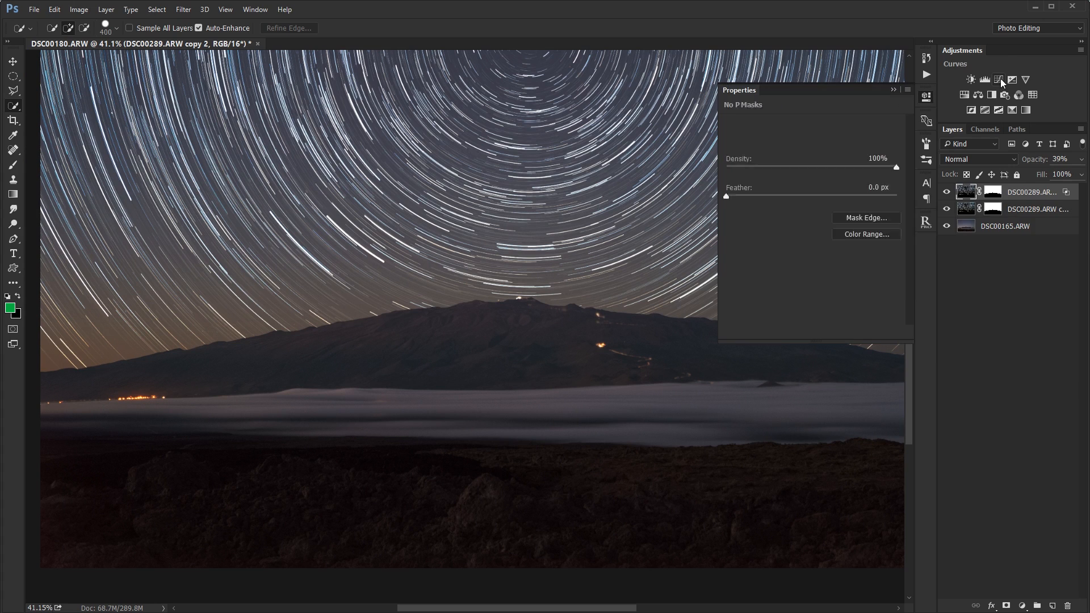
{"action": "left_click_drag", "start_coordinate": [995, 193], "coordinate": [1003, 236]}
{"action": "left_click", "coordinate": [986, 243]}
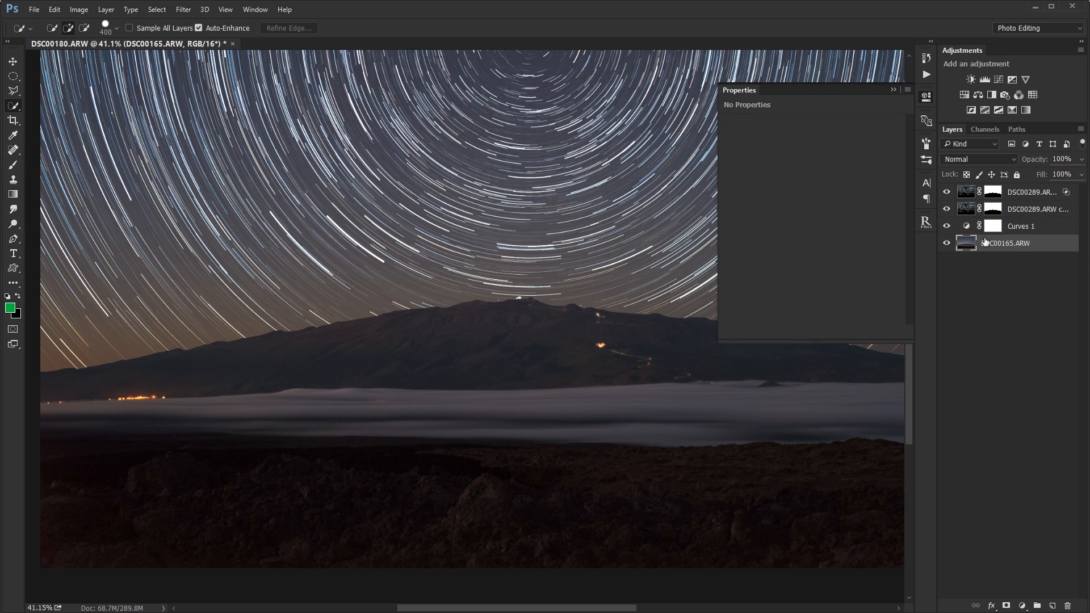
{"action": "left_click", "coordinate": [1022, 227]}
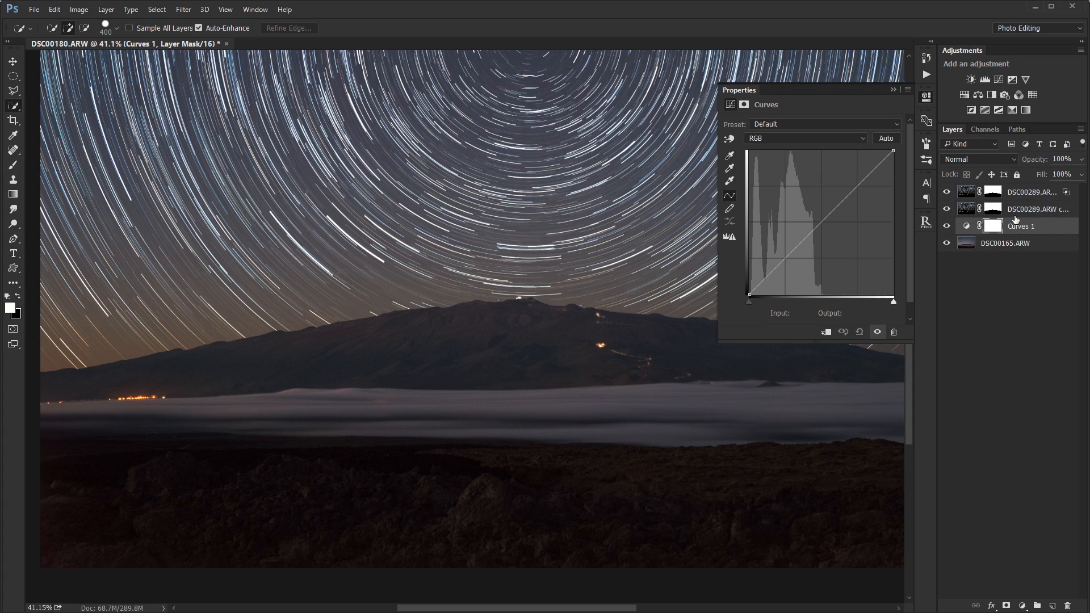
{"action": "left_click", "coordinate": [995, 247]}
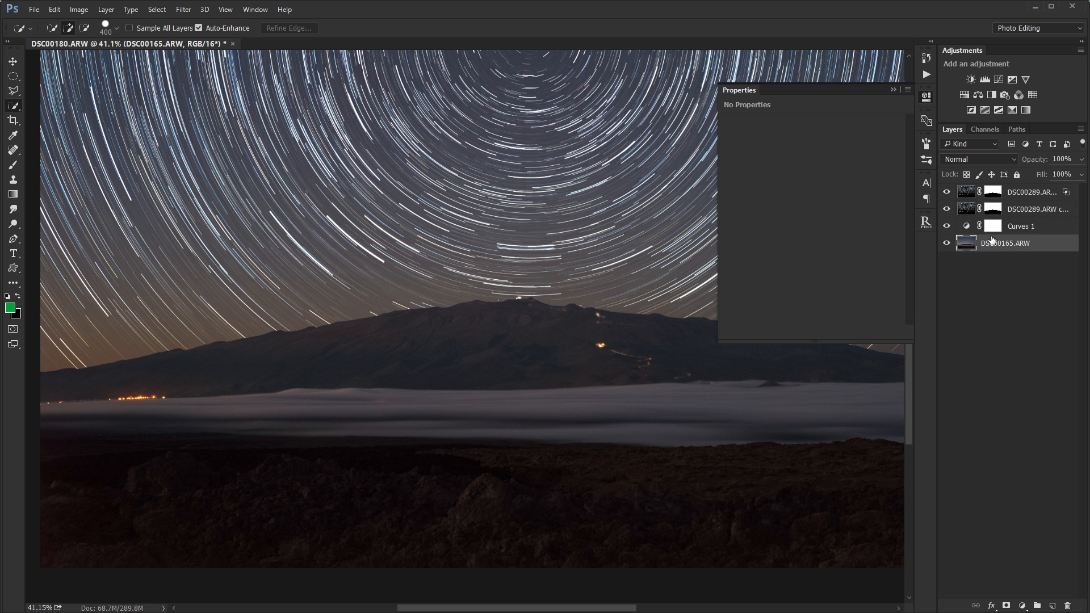
{"action": "left_click", "coordinate": [1011, 226]}
- With the Curves on-image adjustment, brighten the mountain's lit slope (input 43, output 50) and anchor its shadows at input 34, output 36
{"action": "scroll", "coordinate": [586, 311], "scroll_direction": "up", "scroll_amount": 5}
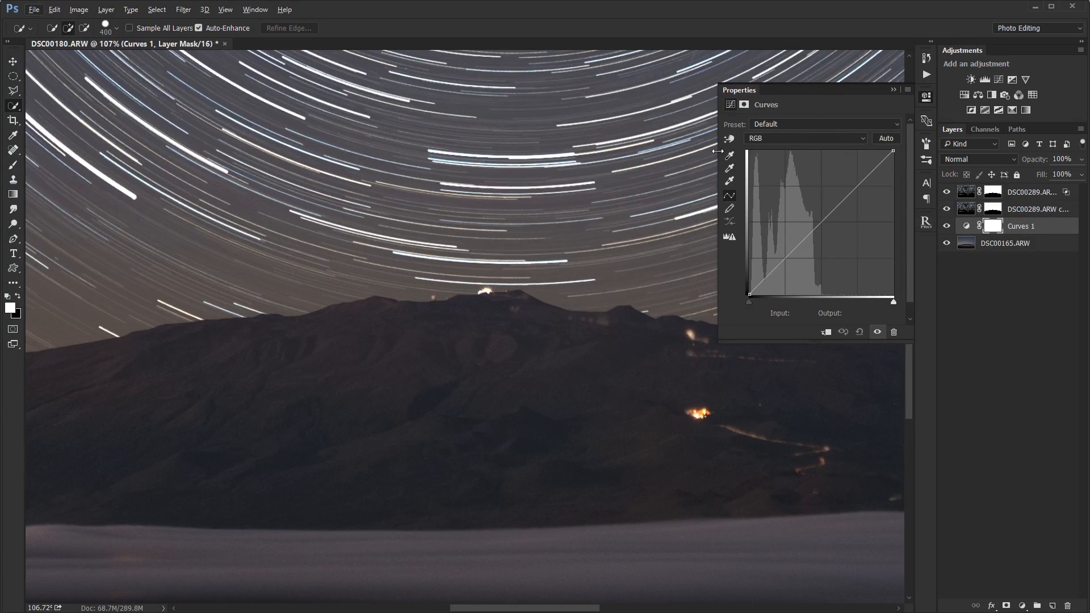
{"action": "left_click", "coordinate": [729, 139]}
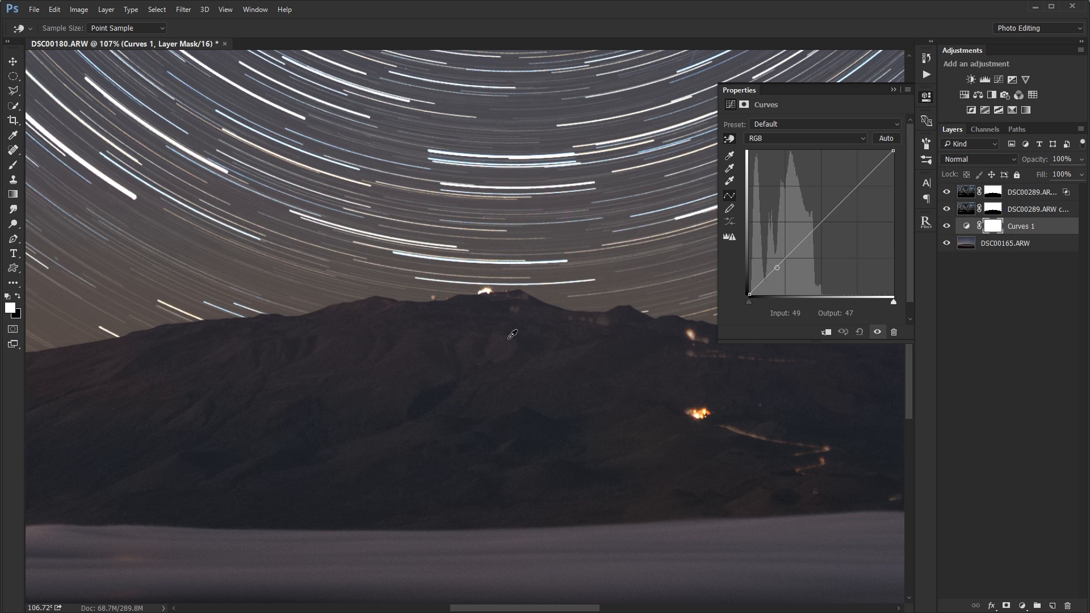
{"action": "left_click", "coordinate": [513, 339]}
{"action": "left_click_drag", "start_coordinate": [513, 339], "coordinate": [513, 335]}
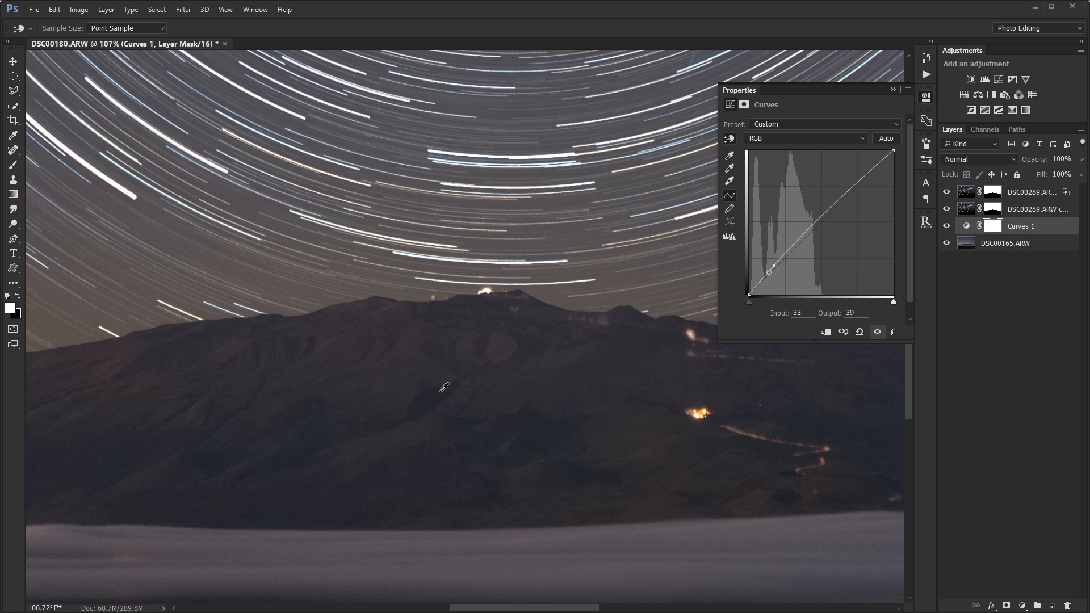
{"action": "left_click_drag", "start_coordinate": [443, 388], "coordinate": [440, 393]}
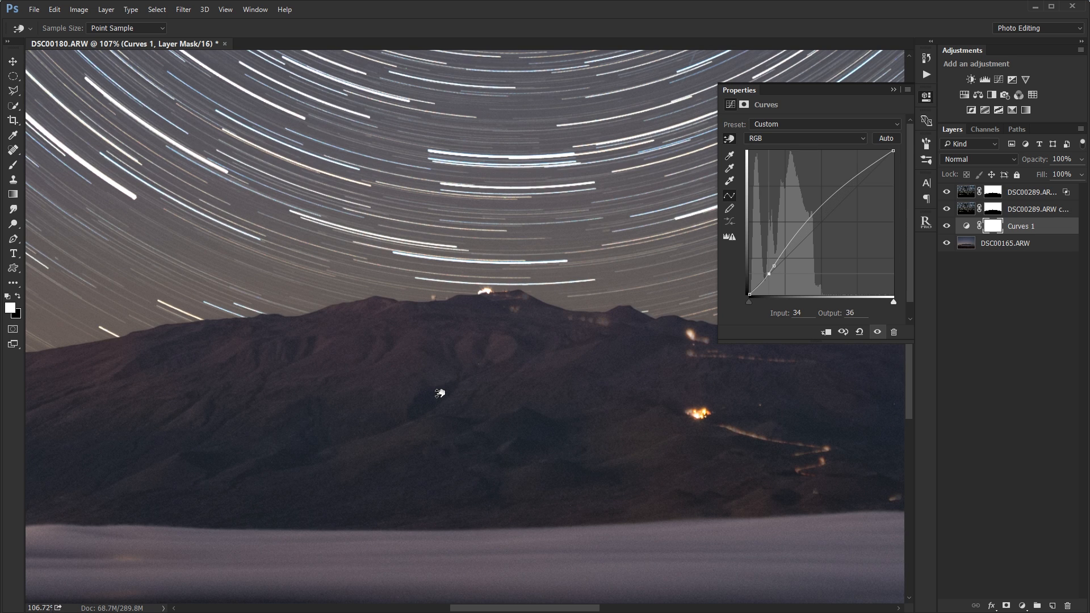
- Compare the ridge and mountain slopes up close with the Curves 1 layer off and on
{"action": "left_click", "coordinate": [894, 89]}
{"action": "left_click", "coordinate": [947, 226]}
{"action": "left_click_drag", "start_coordinate": [51, 405], "coordinate": [353, 307]}
{"action": "left_click_drag", "start_coordinate": [481, 322], "coordinate": [245, 348]}
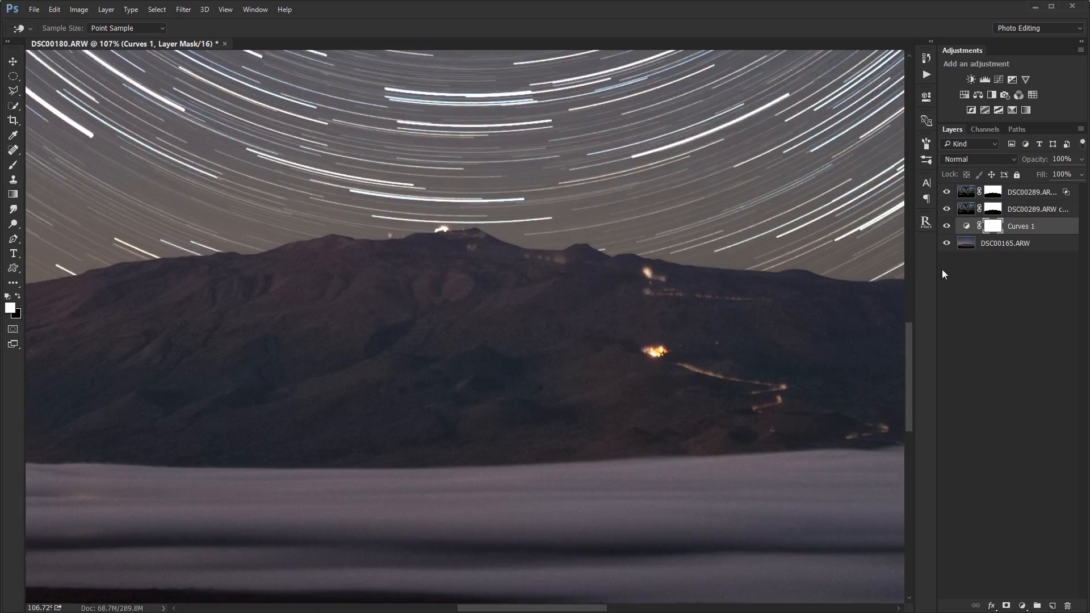
{"action": "left_click", "coordinate": [947, 226]}
{"action": "left_click", "coordinate": [947, 226]}
- Compare the whole image with and without the Curves 1 adjustment
{"action": "scroll", "coordinate": [738, 360], "scroll_direction": "down", "scroll_amount": 5}
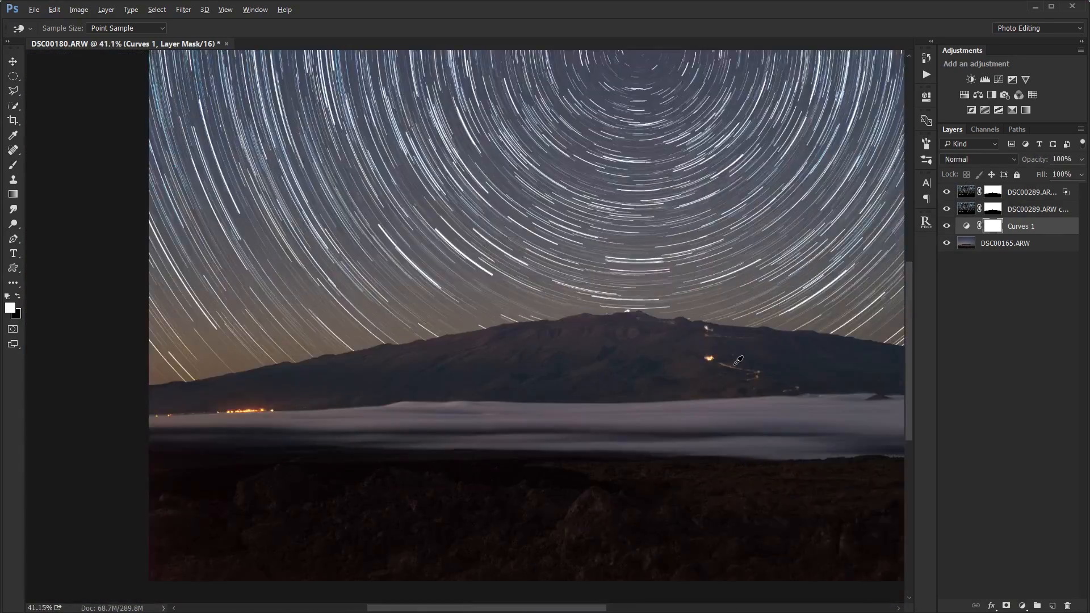
{"action": "scroll", "coordinate": [739, 361], "scroll_direction": "down", "scroll_amount": 2}
{"action": "scroll", "coordinate": [766, 335], "scroll_direction": "up", "scroll_amount": 1}
{"action": "scroll", "coordinate": [769, 340], "scroll_direction": "down", "scroll_amount": 1}
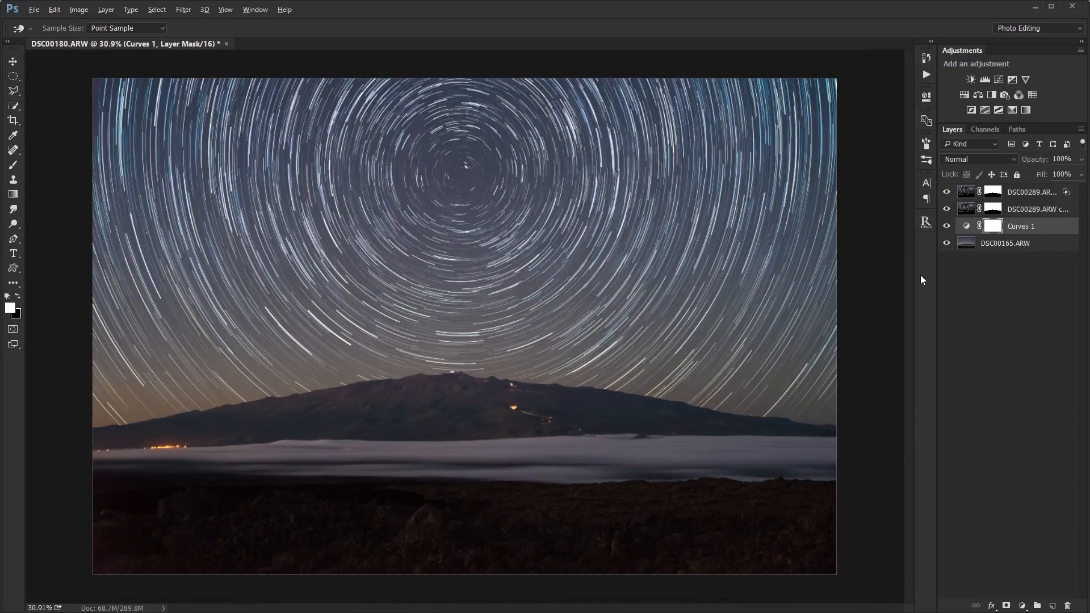
{"action": "left_click", "coordinate": [952, 228]}
{"action": "left_click", "coordinate": [951, 227]}
{"action": "left_click", "coordinate": [952, 227]}
{"action": "left_click", "coordinate": [952, 227]}
{"action": "left_click", "coordinate": [952, 228]}
{"action": "left_click", "coordinate": [951, 228]}
- Examine the mountain below the summit at about 128% with the Curves 1 layer off and on
{"action": "scroll", "coordinate": [483, 425], "scroll_direction": "up", "scroll_amount": 3}
{"action": "scroll", "coordinate": [482, 425], "scroll_direction": "up", "scroll_amount": 2}
{"action": "scroll", "coordinate": [570, 362], "scroll_direction": "up", "scroll_amount": 1}
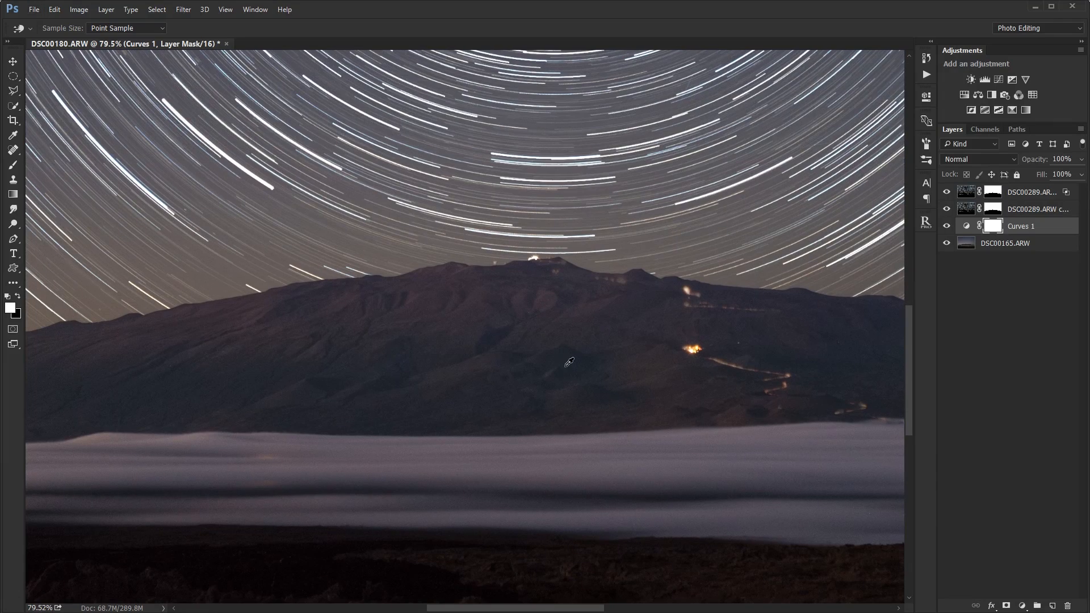
{"action": "scroll", "coordinate": [491, 308], "scroll_direction": "up", "scroll_amount": 1}
{"action": "scroll", "coordinate": [490, 308], "scroll_direction": "up", "scroll_amount": 1}
{"action": "left_click", "coordinate": [948, 227]}
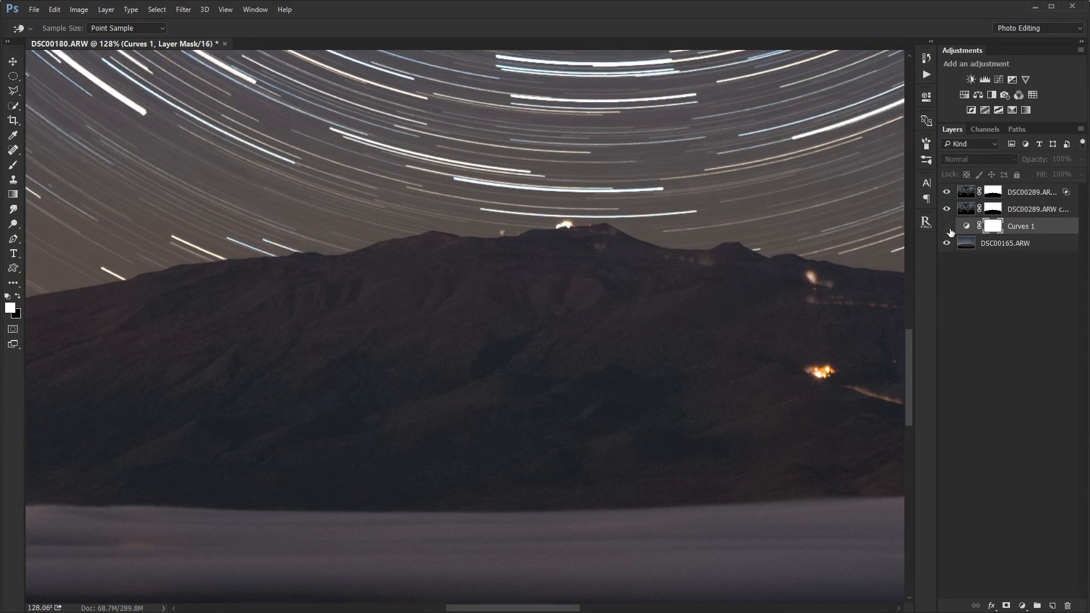
{"action": "left_click", "coordinate": [949, 227]}
- Reshape Curves 1 by moving the upper point into the midtones and lowering the shadow point to input 36, output 32
{"action": "double_click", "coordinate": [972, 227]}
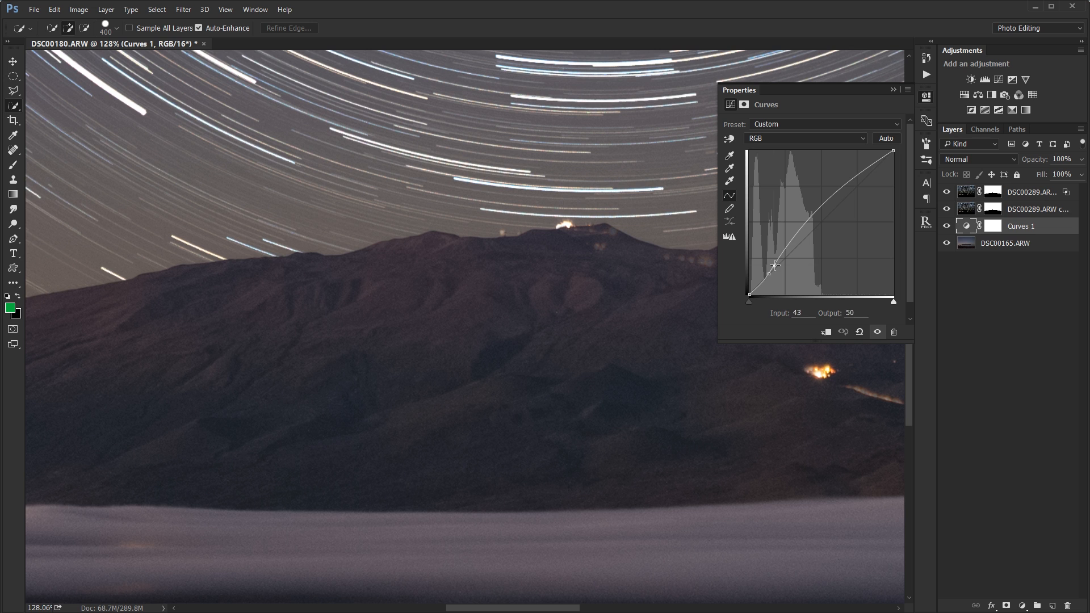
{"action": "left_click_drag", "start_coordinate": [775, 265], "coordinate": [810, 222]}
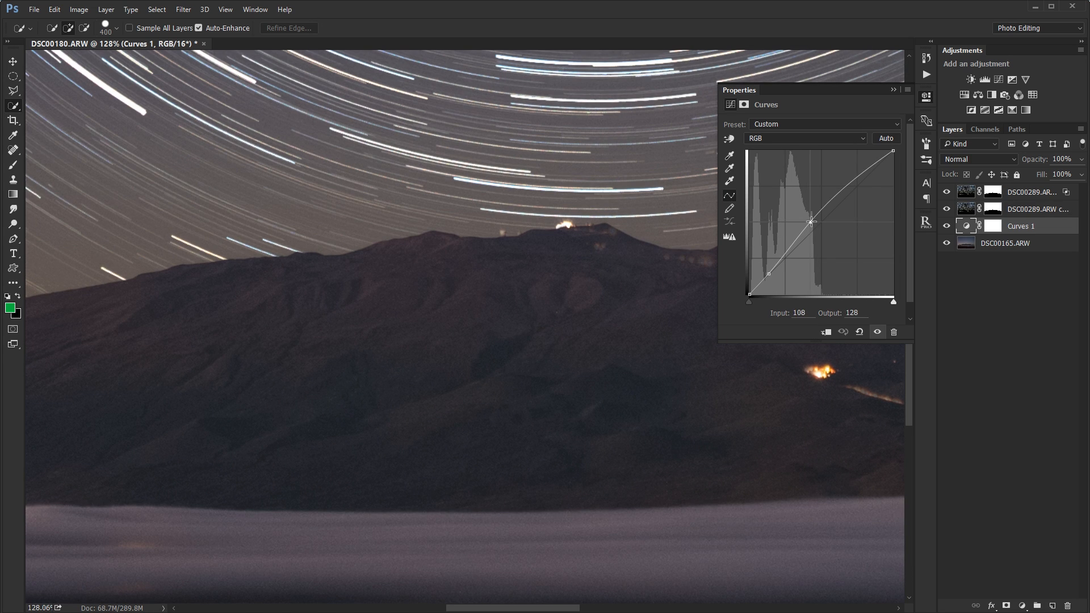
{"action": "left_click", "coordinate": [768, 274]}
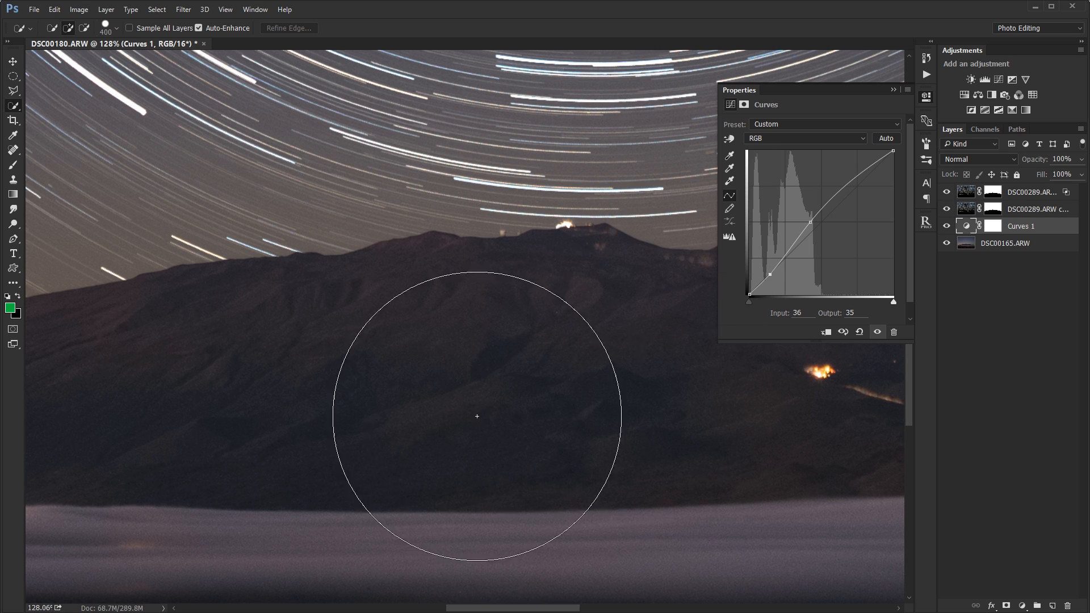
{"action": "left_click_drag", "start_coordinate": [771, 276], "coordinate": [771, 277]}
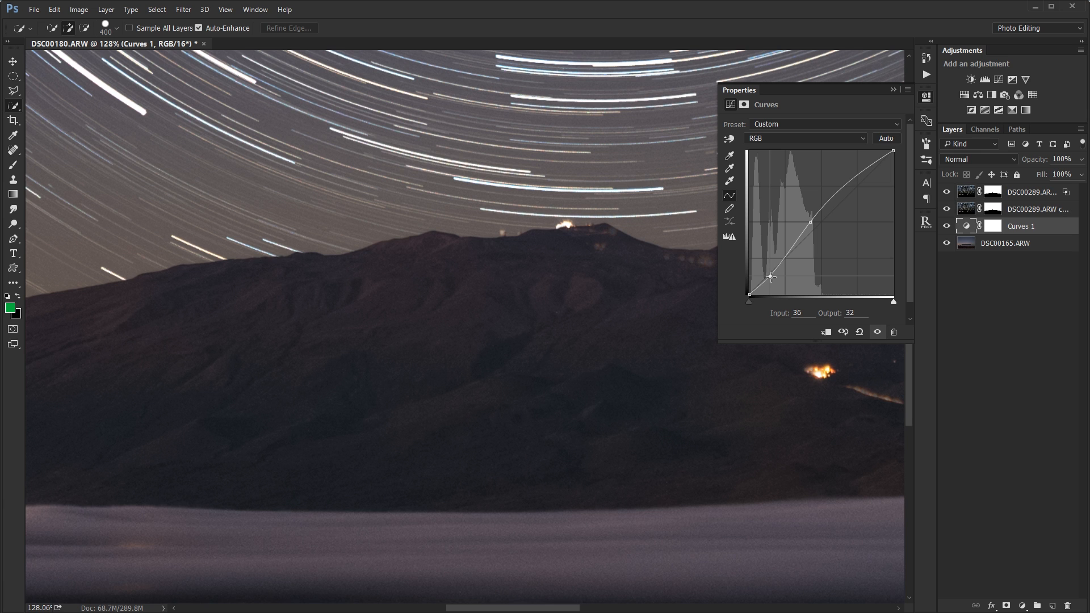
{"action": "left_click_drag", "start_coordinate": [807, 224], "coordinate": [793, 242]}
{"action": "left_click", "coordinate": [893, 89]}
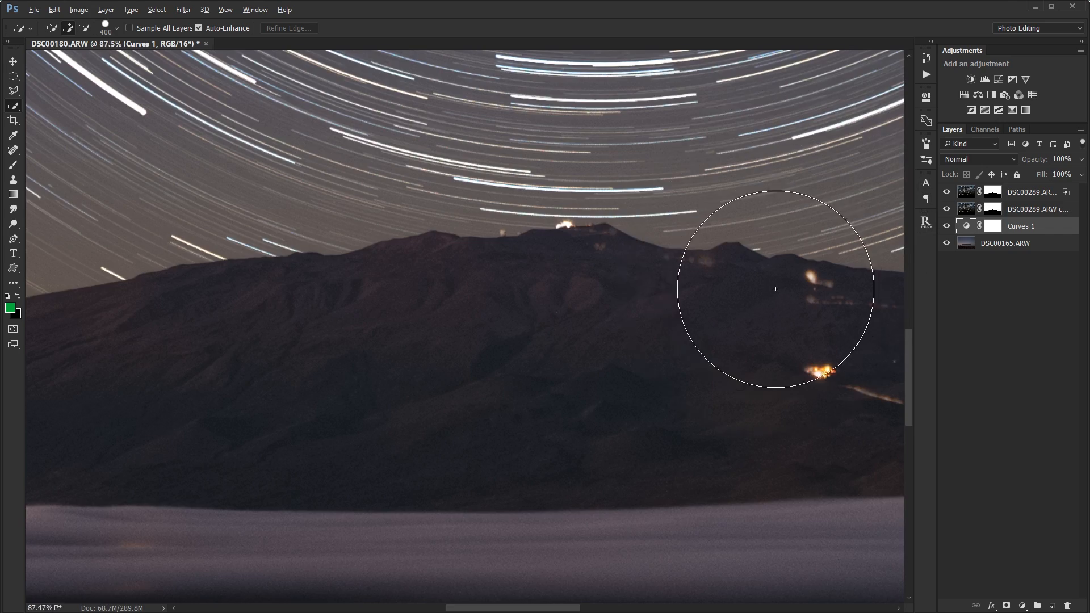
- Check the reshaped Curves 1 contrast on the full image by switching the layer off and on
{"action": "scroll", "coordinate": [717, 347], "scroll_direction": "down", "scroll_amount": 5}
{"action": "scroll", "coordinate": [717, 348], "scroll_direction": "up", "scroll_amount": 1}
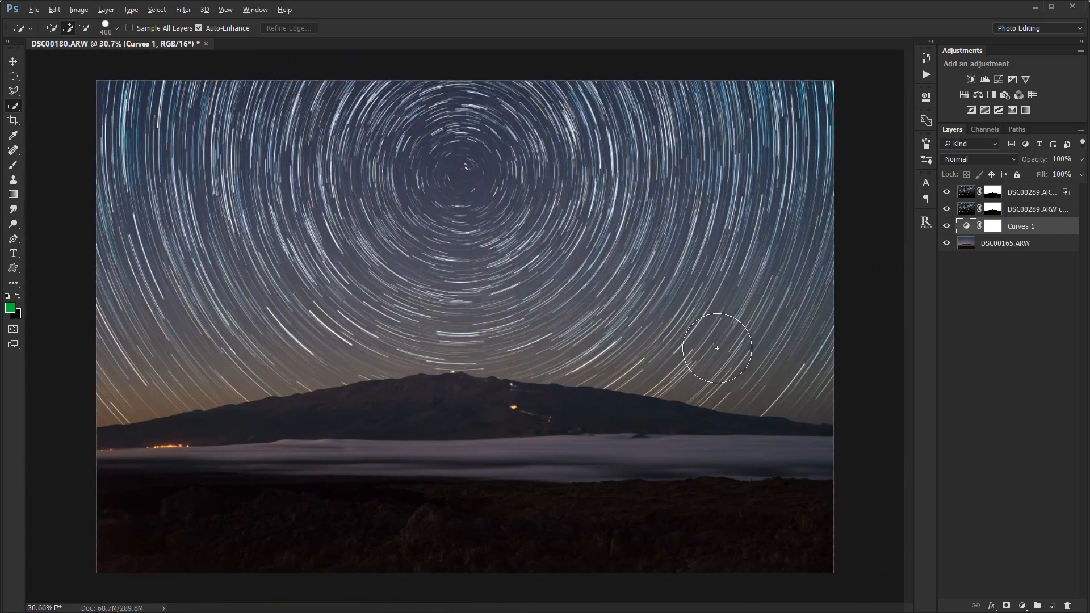
{"action": "left_click", "coordinate": [945, 227]}
{"action": "left_click", "coordinate": [946, 227]}
{"action": "left_click", "coordinate": [946, 226]}
{"action": "left_click", "coordinate": [945, 227]}
- Raise the Curves 1 shadow point to input 35, output 34, and compare the image with the adjustment off and on
{"action": "double_click", "coordinate": [960, 230]}
{"action": "left_click_drag", "start_coordinate": [770, 278], "coordinate": [769, 275]}
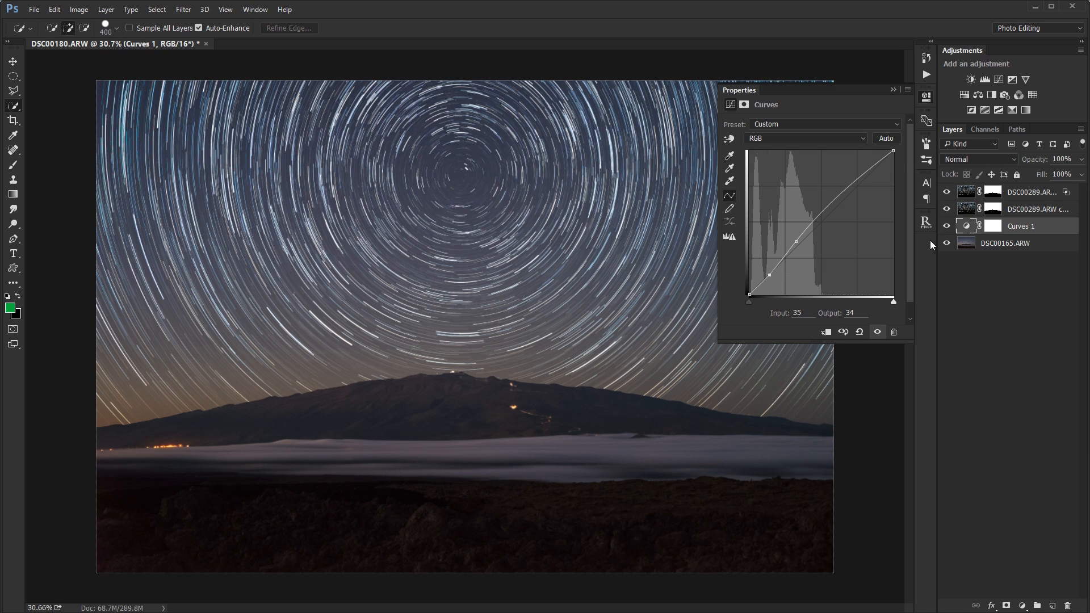
{"action": "left_click", "coordinate": [946, 228]}
{"action": "left_click", "coordinate": [945, 228]}
{"action": "left_click", "coordinate": [945, 230]}
{"action": "left_click", "coordinate": [944, 230]}
{"action": "left_click", "coordinate": [945, 229]}
{"action": "left_click", "coordinate": [945, 230]}
{"action": "left_click", "coordinate": [893, 90]}
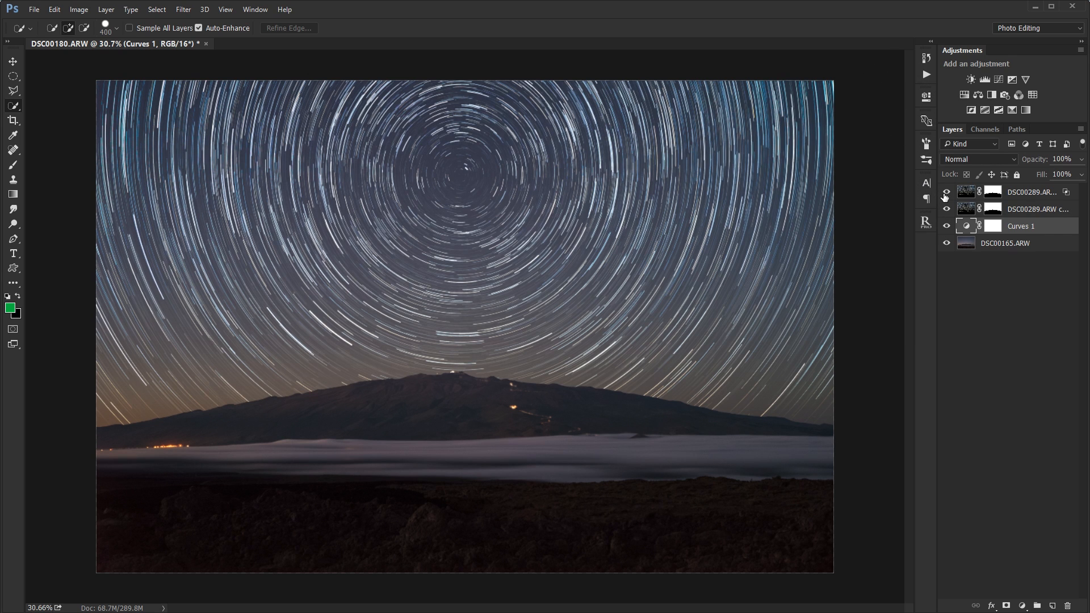
- Compare the image with the top star-trail copy off and on, and examine the lower sky, mountain and foreground
{"action": "left_click", "coordinate": [946, 193]}
{"action": "left_click", "coordinate": [946, 193]}
{"action": "scroll", "coordinate": [628, 285], "scroll_direction": "up", "scroll_amount": 6}
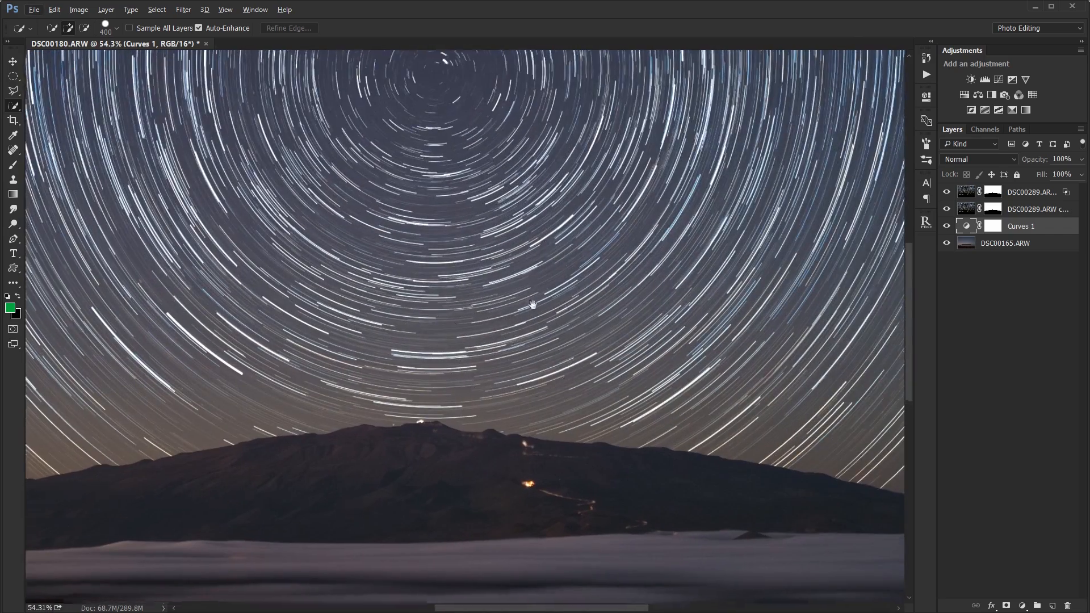
{"action": "scroll", "coordinate": [530, 309], "scroll_direction": "down", "scroll_amount": 5}
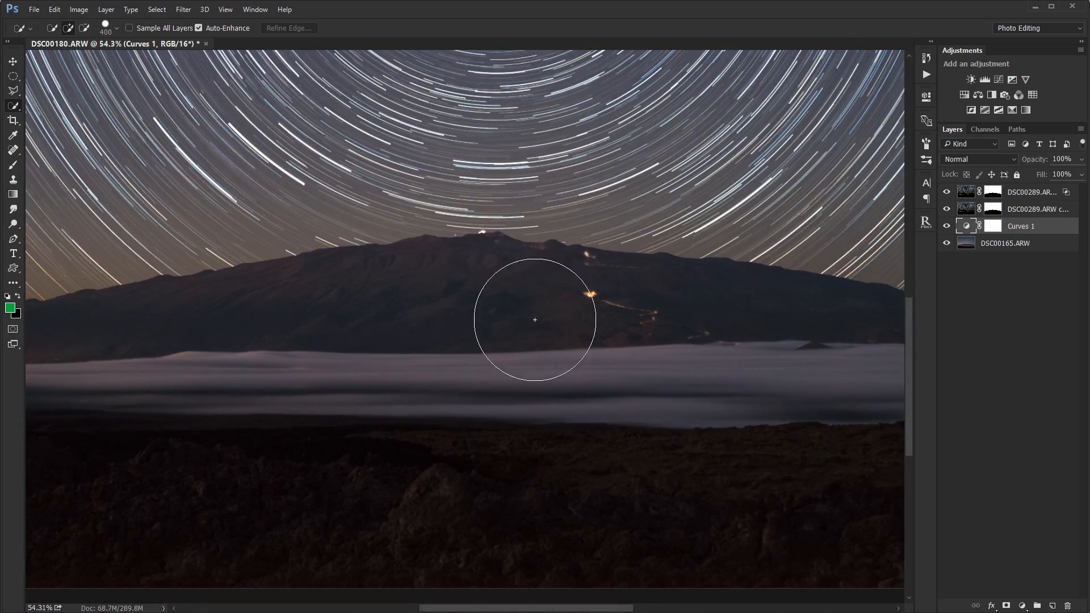
{"action": "scroll", "coordinate": [530, 324], "scroll_direction": "down", "scroll_amount": 3}
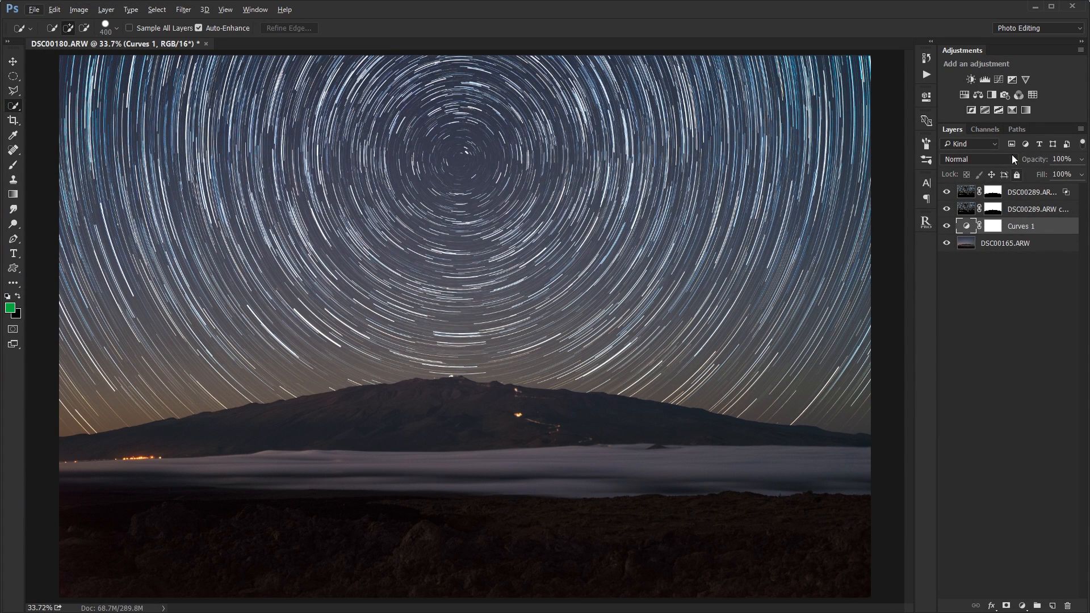
- Add a second Curves adjustment layer above Curves 1 and set its blend mode to Color
{"action": "left_click", "coordinate": [999, 80]}
{"action": "left_click", "coordinate": [974, 159]}
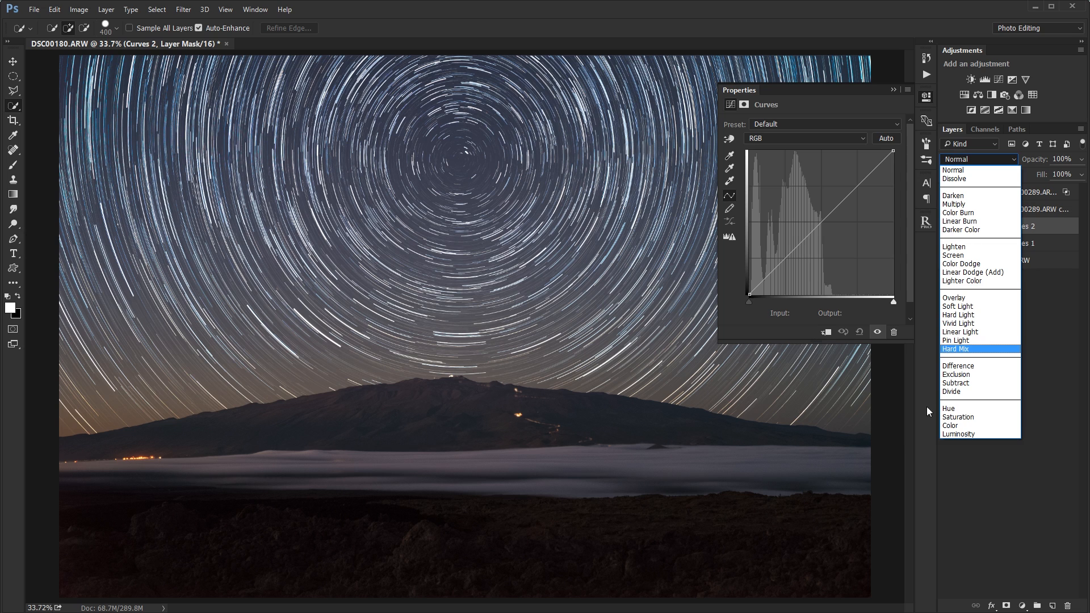
{"action": "left_click", "coordinate": [949, 426]}
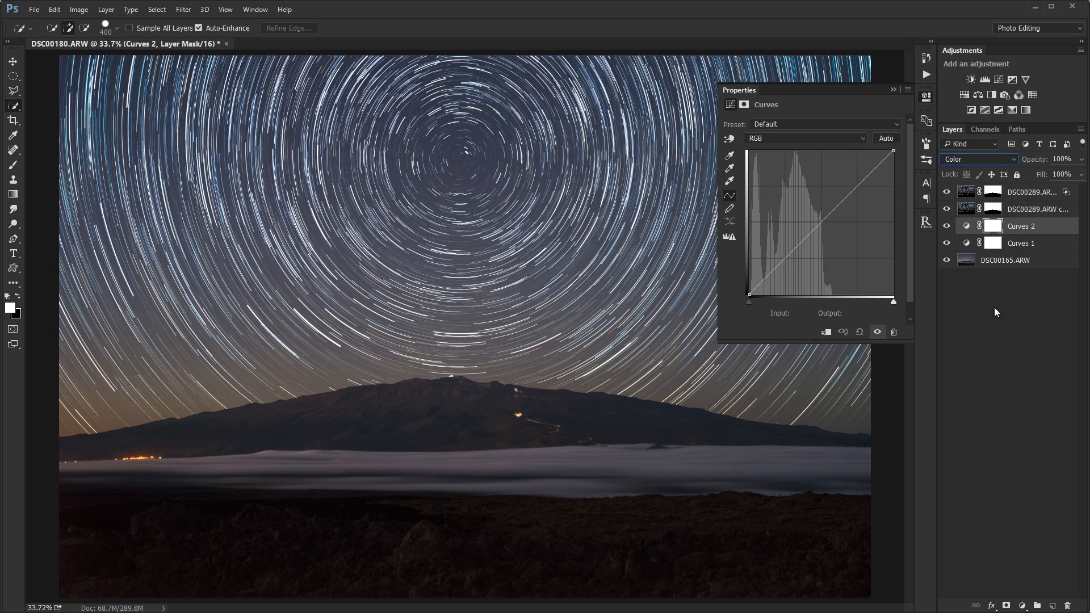
- Lower the blue midtones of Curves 2 to input 121, output 108, and slightly lift its blue black point
{"action": "left_click", "coordinate": [967, 227]}
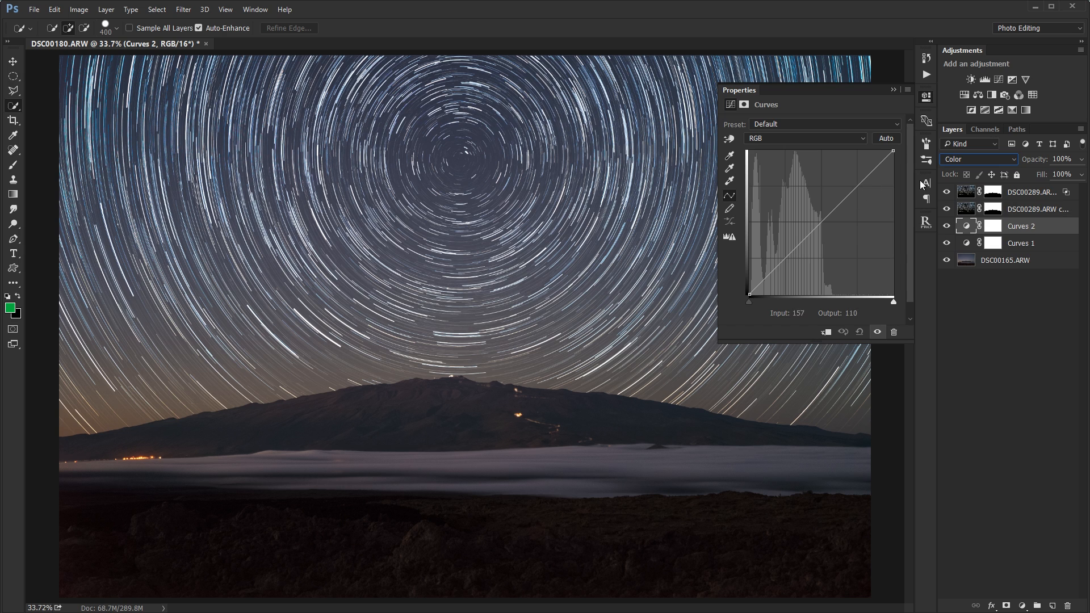
{"action": "left_click", "coordinate": [775, 138]}
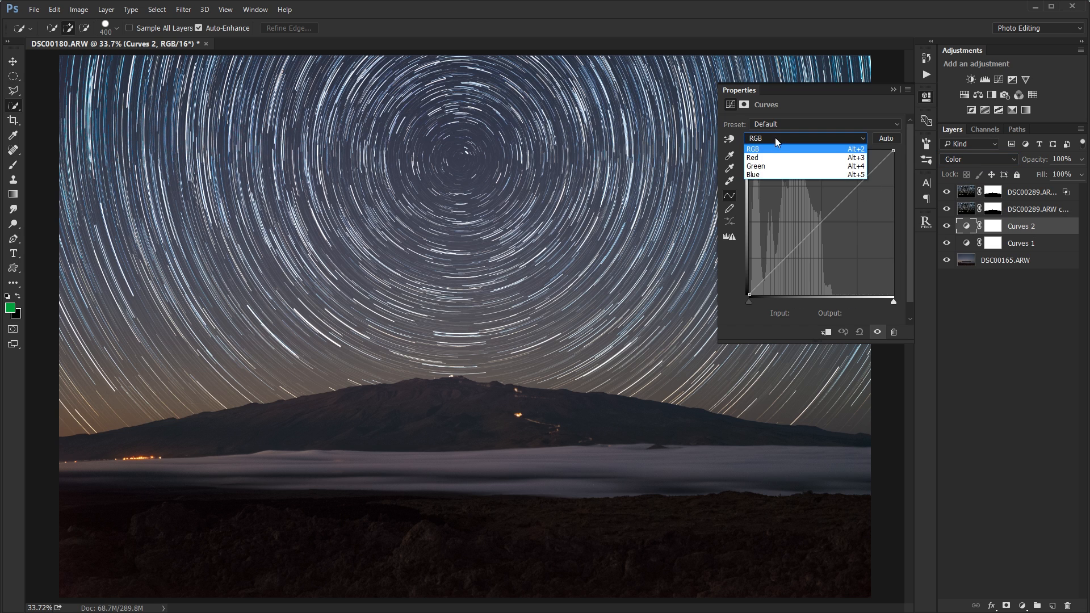
{"action": "left_click", "coordinate": [765, 174]}
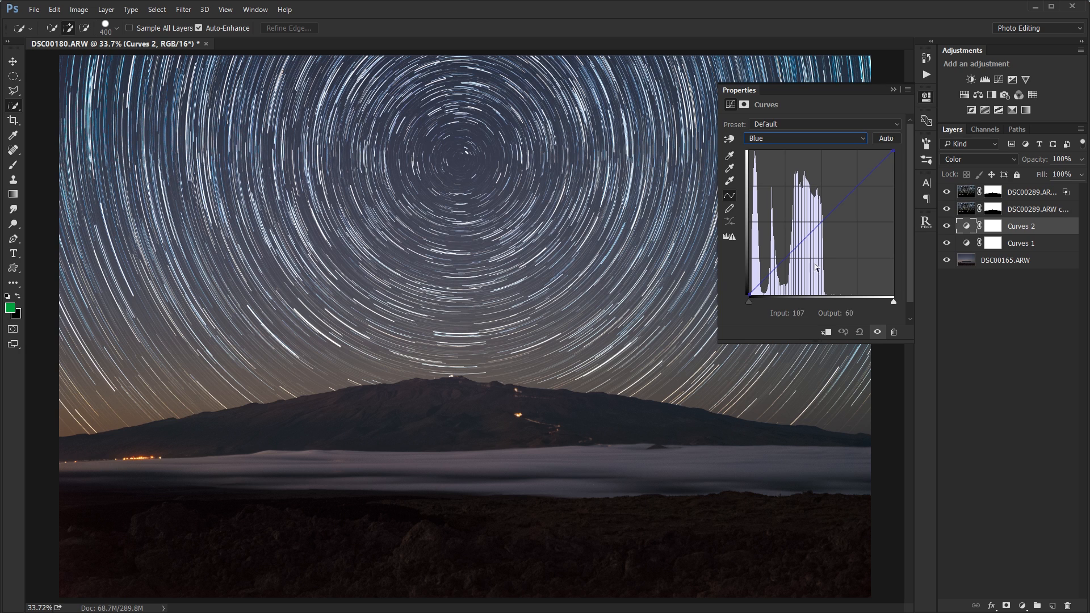
{"action": "left_click_drag", "start_coordinate": [815, 230], "coordinate": [816, 233]}
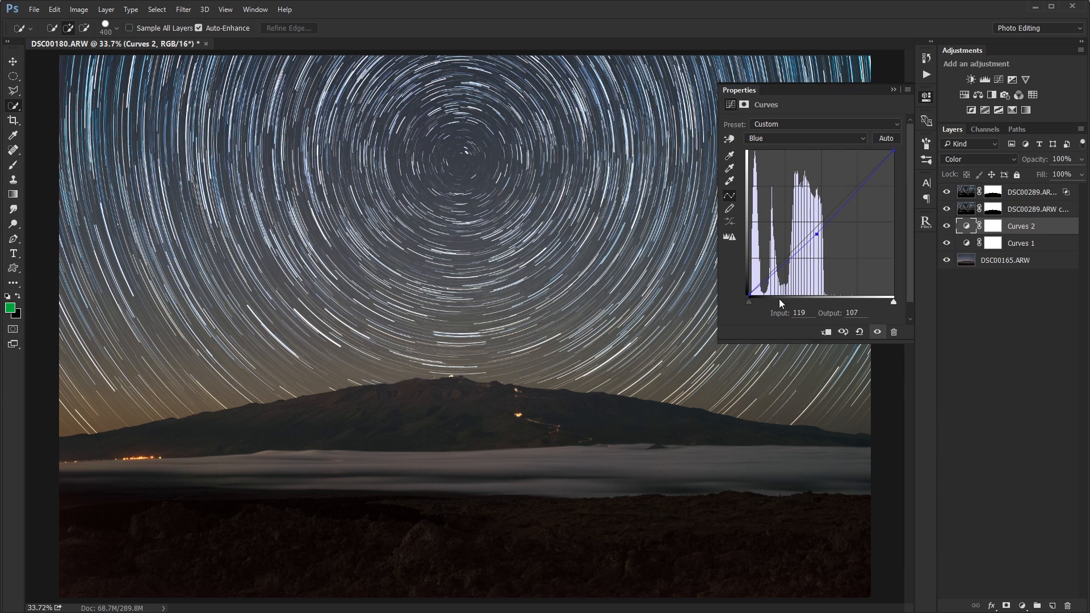
{"action": "left_click_drag", "start_coordinate": [751, 294], "coordinate": [744, 290]}
{"action": "left_click_drag", "start_coordinate": [818, 234], "coordinate": [820, 234]}
- Raise the red midtones of Curves 2 to input 102, output 107, and compare the image with the layer off and on
{"action": "left_click", "coordinate": [795, 138]}
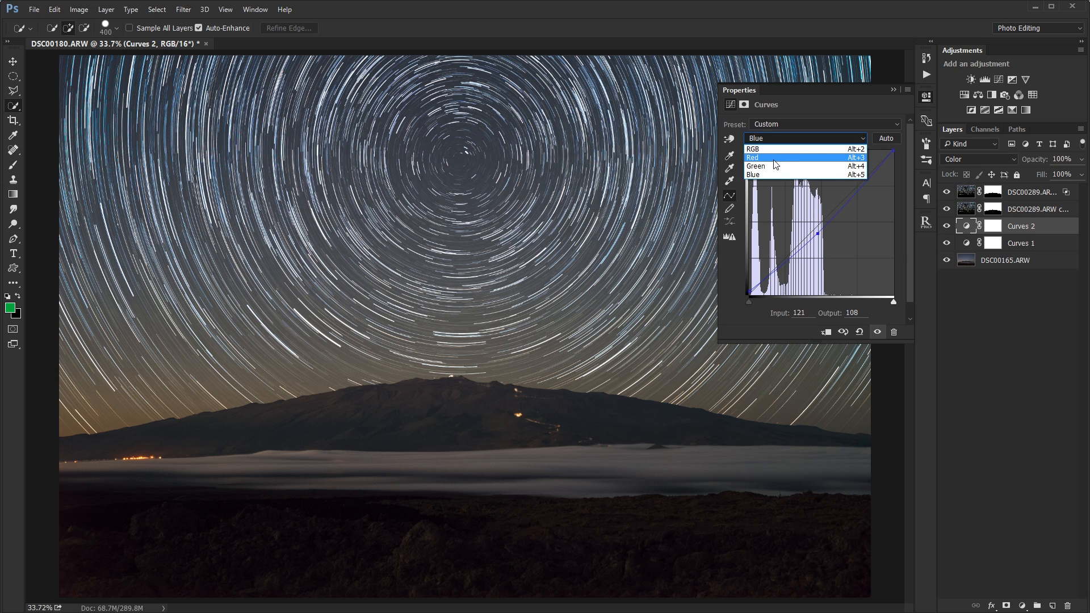
{"action": "left_click", "coordinate": [795, 157]}
{"action": "left_click_drag", "start_coordinate": [810, 233], "coordinate": [807, 234]}
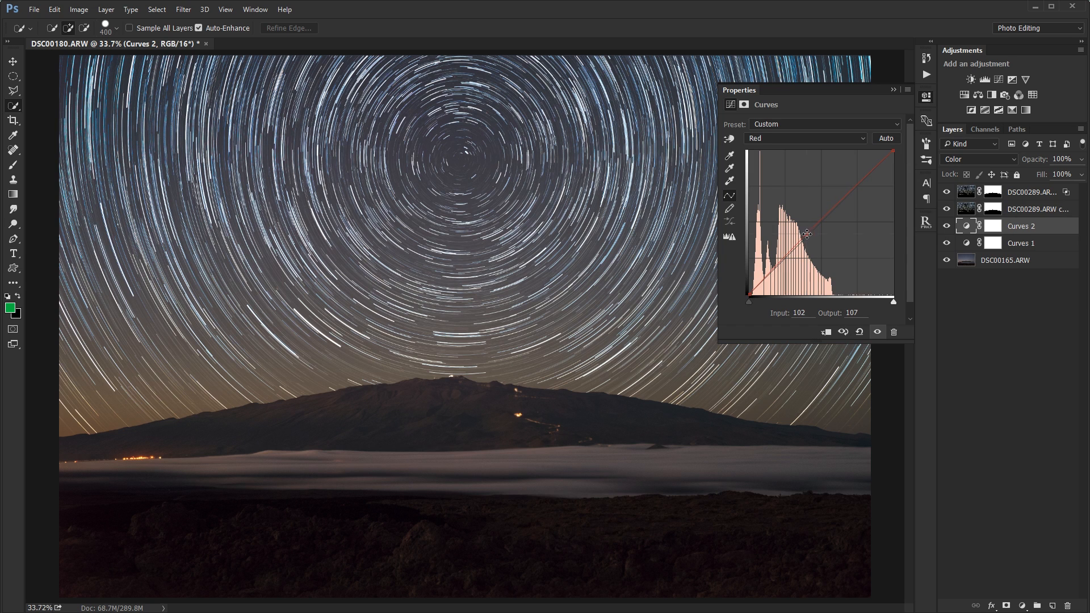
{"action": "left_click", "coordinate": [946, 229]}
{"action": "left_click", "coordinate": [946, 229]}
{"action": "left_click", "coordinate": [946, 229]}
{"action": "left_click", "coordinate": [947, 229]}
- Set the green white point of Curves 2 to input 246, output 255
{"action": "left_click", "coordinate": [801, 138]}
{"action": "left_click", "coordinate": [789, 166]}
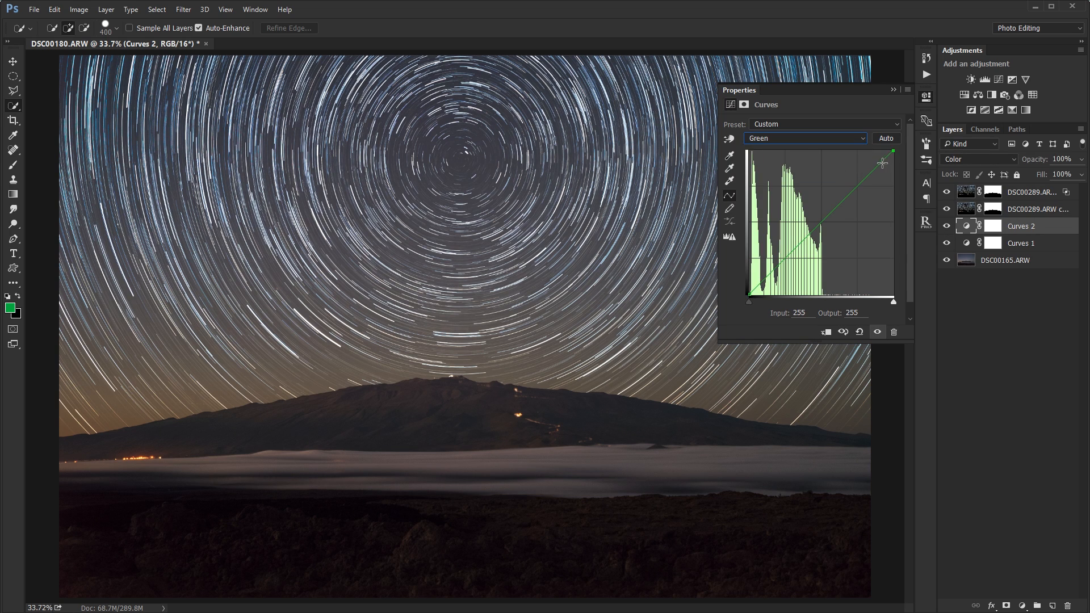
{"action": "mouse_move", "coordinate": [892, 153]}
{"action": "left_mouse_down"}
{"action": "mouse_move", "coordinate": [875, 153]}
{"action": "mouse_move", "coordinate": [902, 149]}
{"action": "mouse_move", "coordinate": [888, 149]}
{"action": "left_mouse_up"}
- Compare the image with Curves 2 off and on, including an unobstructed view with the curve settings collapsed
{"action": "left_click", "coordinate": [946, 230]}
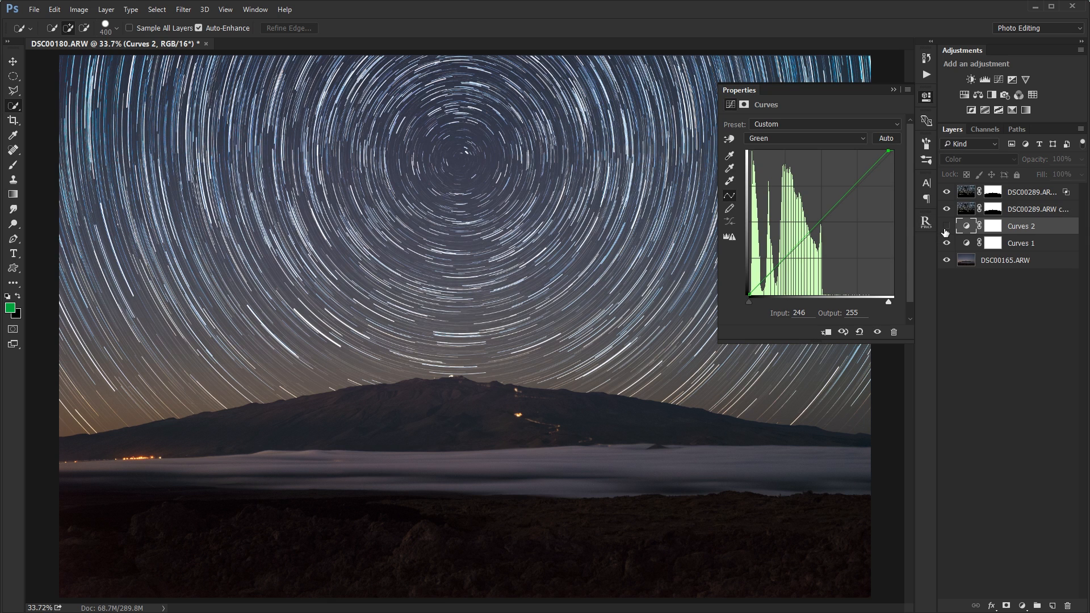
{"action": "left_click", "coordinate": [946, 229]}
{"action": "left_click", "coordinate": [946, 228]}
{"action": "left_click", "coordinate": [945, 228]}
{"action": "left_click", "coordinate": [946, 228]}
{"action": "left_click", "coordinate": [946, 228]}
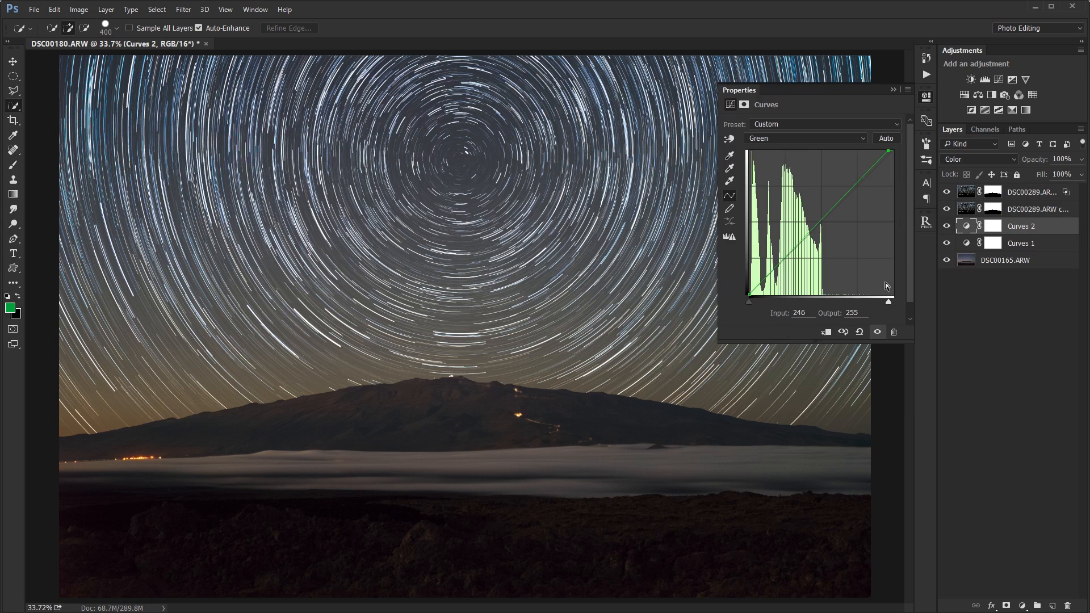
{"action": "left_click", "coordinate": [894, 90]}
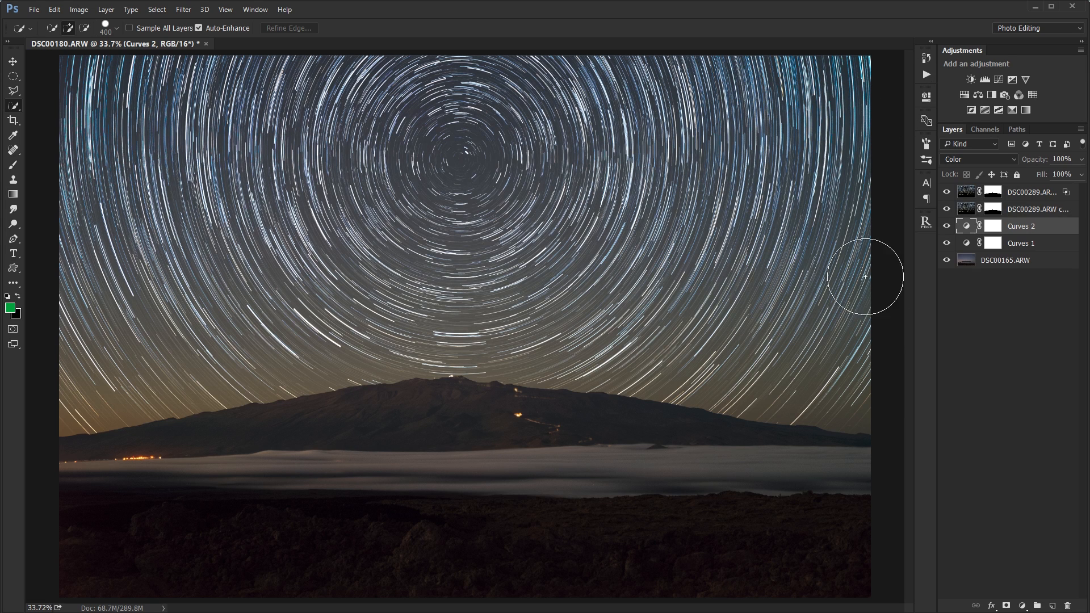
{"action": "left_click", "coordinate": [946, 228]}
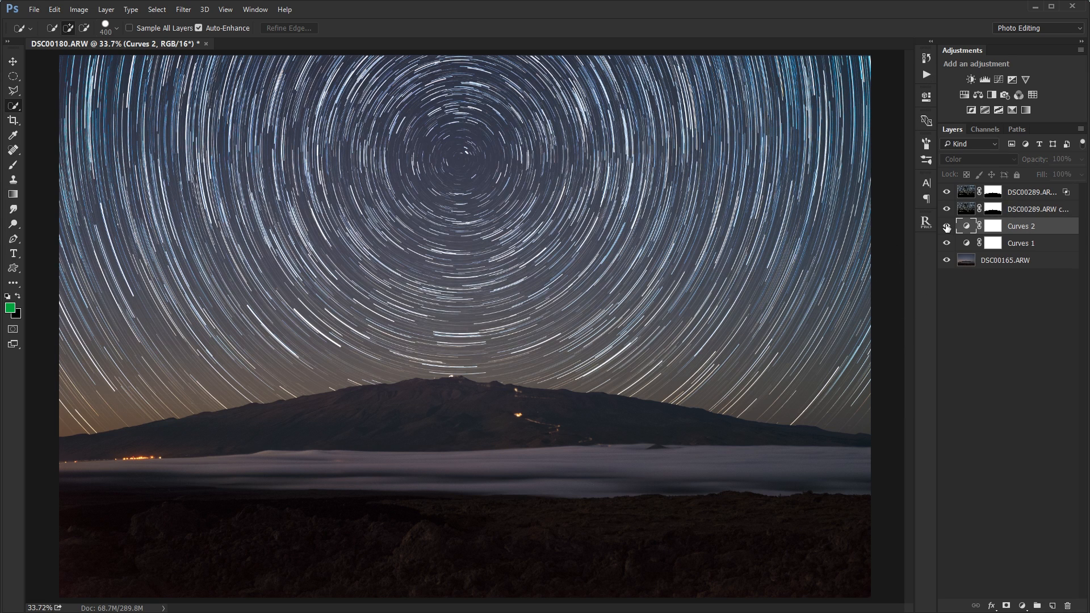
{"action": "left_click", "coordinate": [946, 228]}
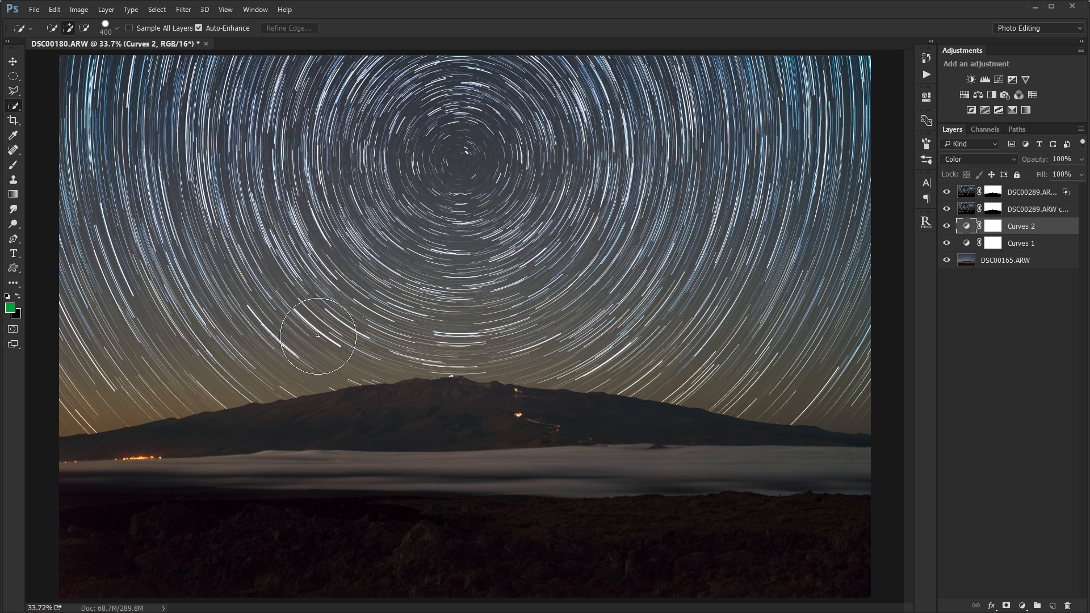
- Load the sky mask of the DSC00289.ARW copy as a selection and add a Curves adjustment masked to it above Curves 2
{"action": "left_click", "coordinate": [994, 209]}
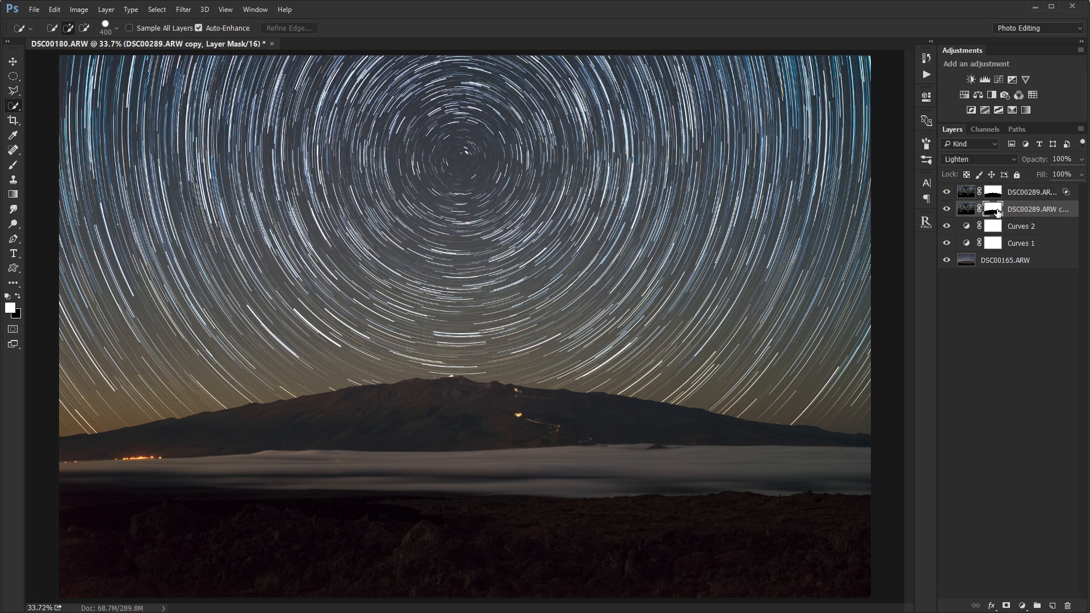
{"action": "left_click", "coordinate": [994, 209], "text": "ctrl"}
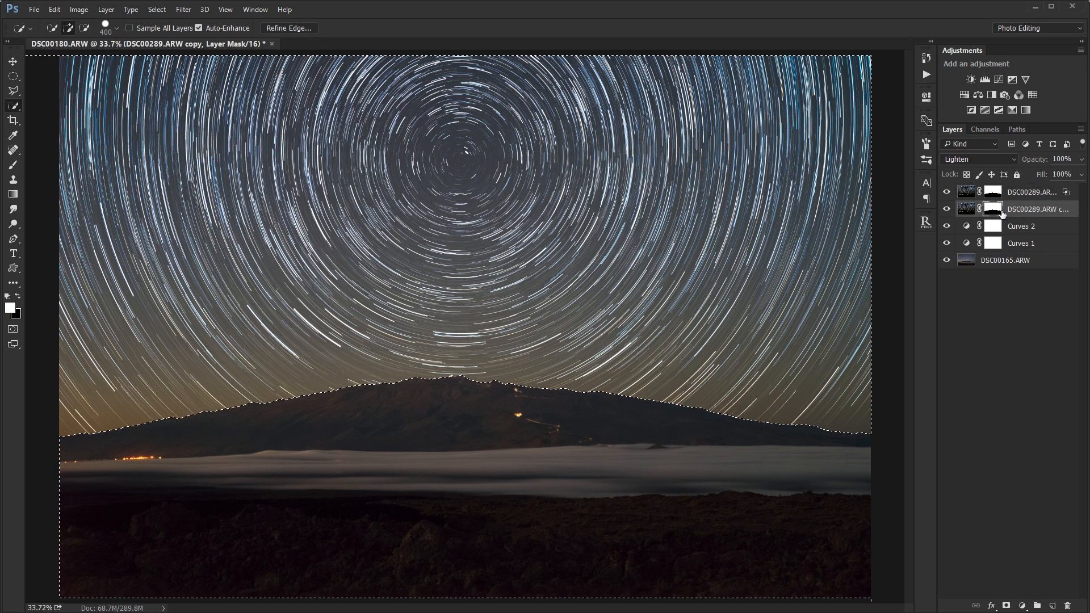
{"action": "left_click", "coordinate": [1019, 227]}
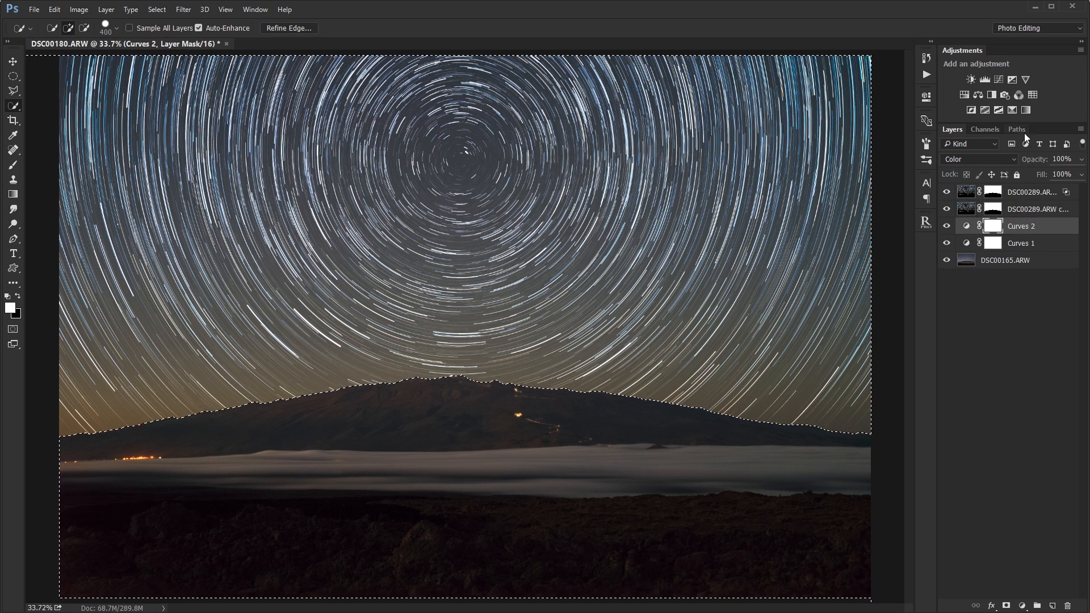
{"action": "left_click", "coordinate": [999, 79]}
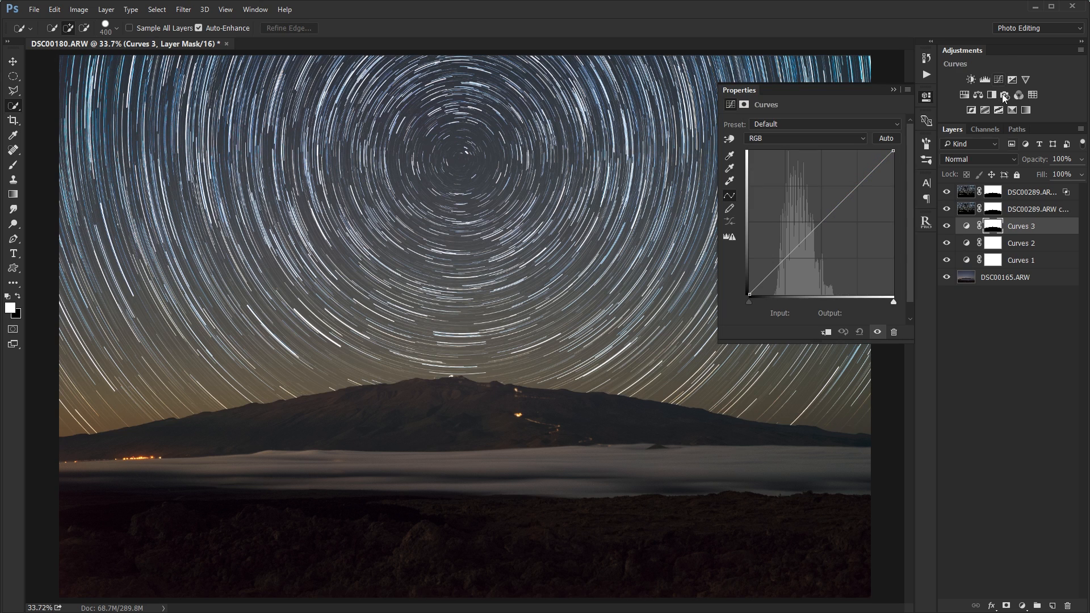
- Set the blue white point of the sky-masked Curves 3 to input 236, output 255
{"action": "left_click", "coordinate": [806, 139]}
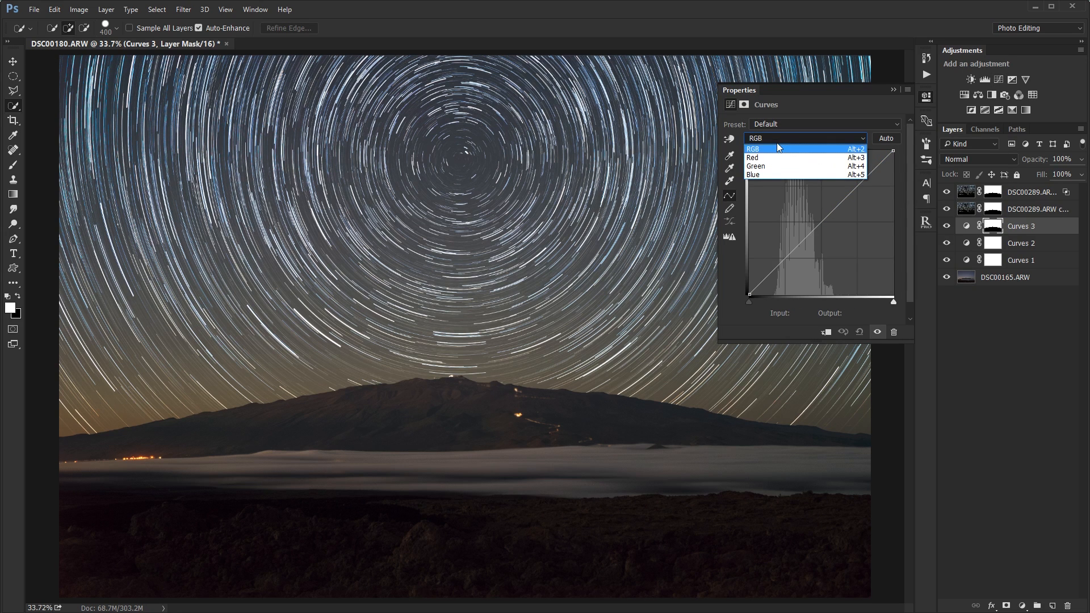
{"action": "left_click", "coordinate": [776, 142]}
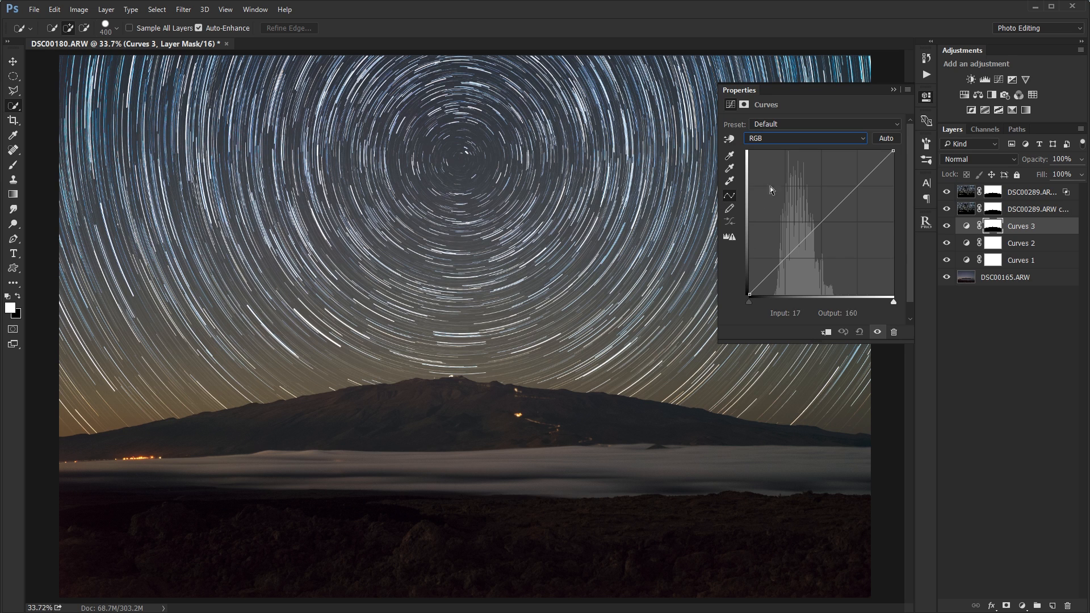
{"action": "left_click", "coordinate": [813, 135]}
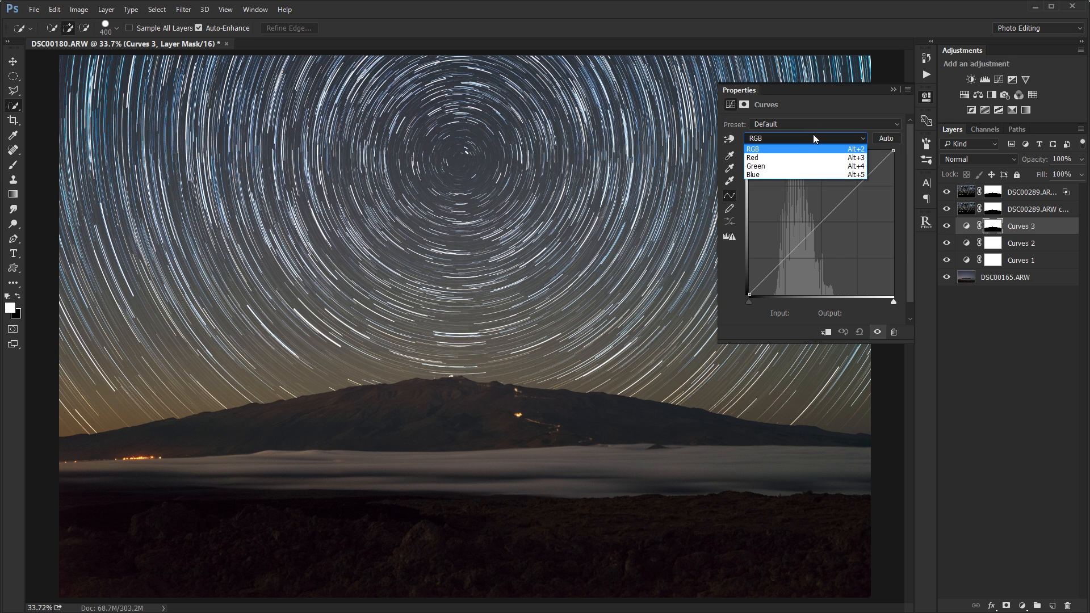
{"action": "left_click", "coordinate": [774, 171]}
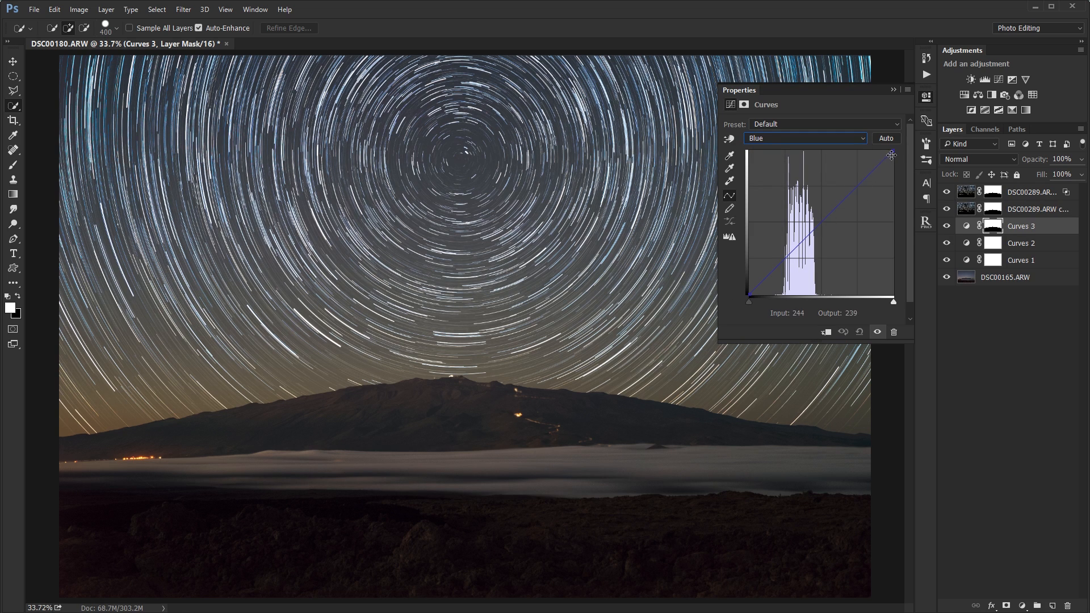
{"action": "mouse_move", "coordinate": [893, 150]}
{"action": "left_mouse_down"}
{"action": "mouse_move", "coordinate": [866, 150]}
{"action": "mouse_move", "coordinate": [903, 147]}
{"action": "mouse_move", "coordinate": [884, 150]}
{"action": "left_mouse_up"}
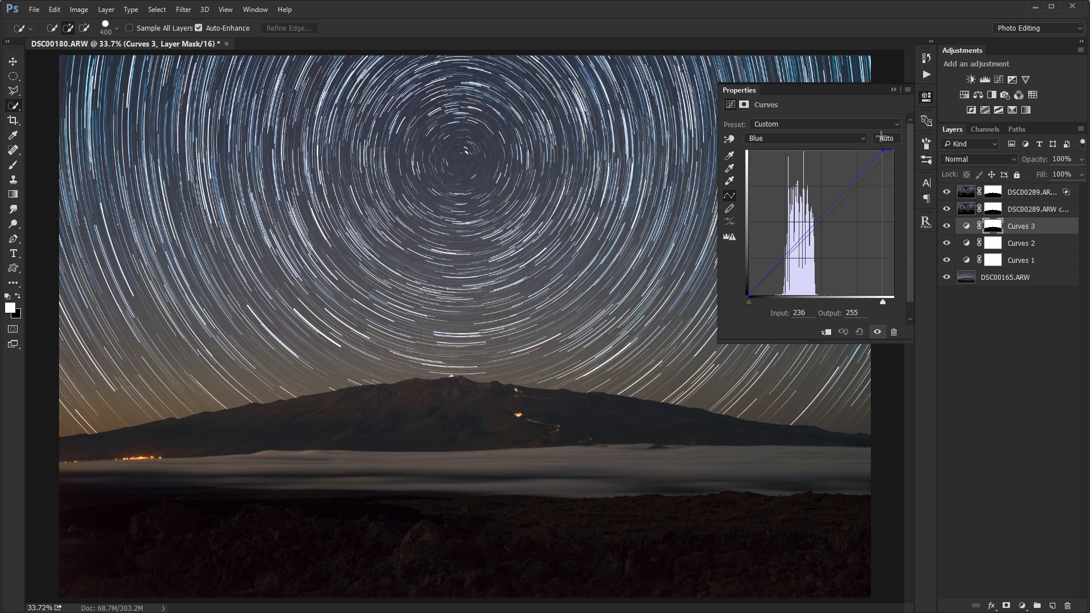
- Set the green white point of Curves 3 to input 226, output 255, and move its red black point slightly inward
{"action": "left_click", "coordinate": [823, 139]}
{"action": "left_click", "coordinate": [821, 166]}
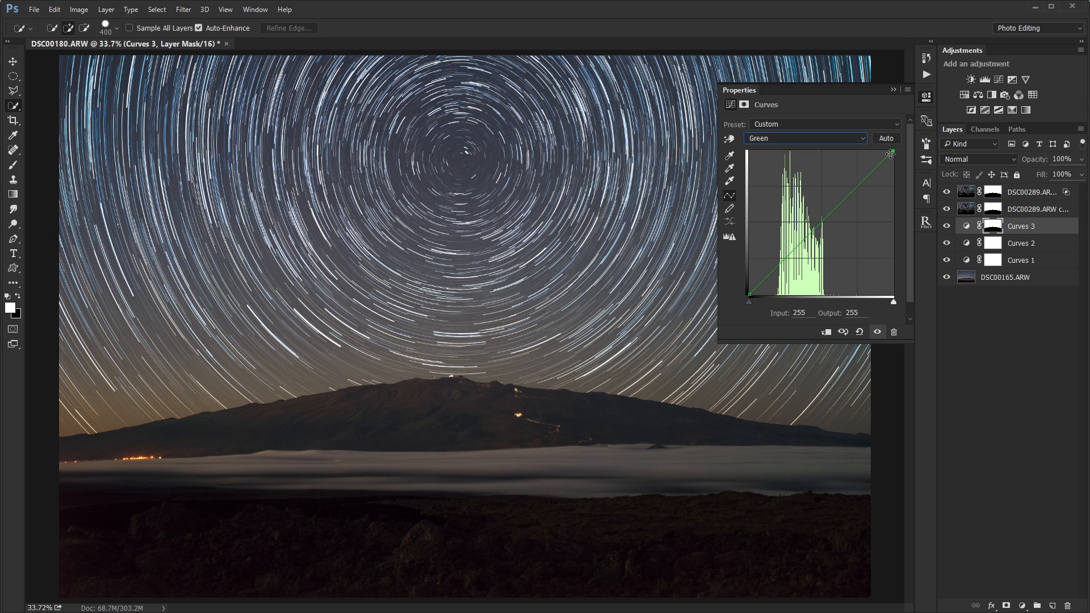
{"action": "left_click_drag", "start_coordinate": [893, 151], "coordinate": [877, 150]}
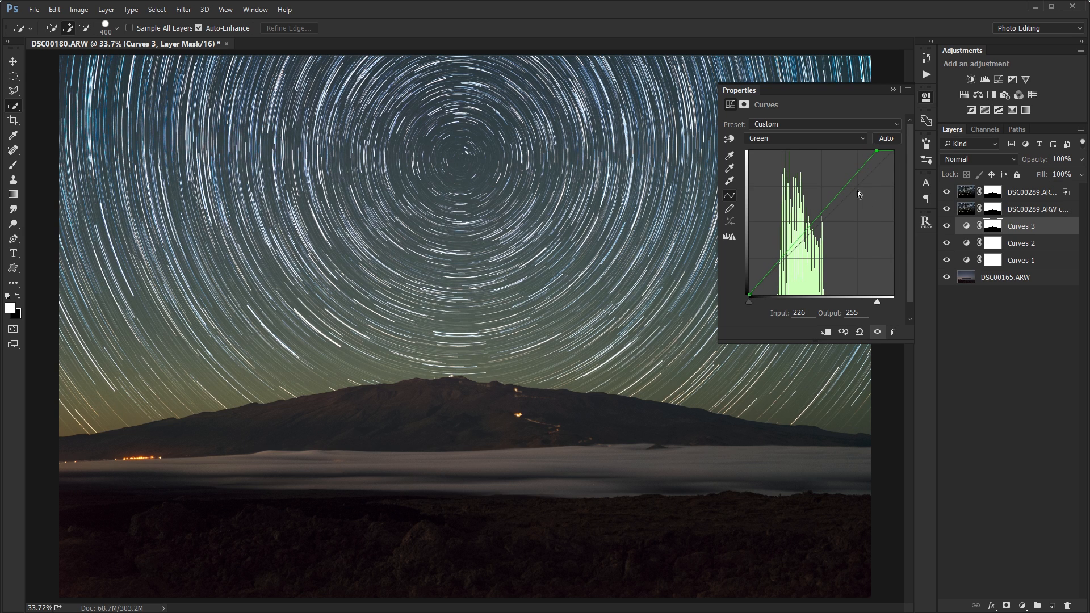
{"action": "left_click", "coordinate": [801, 138]}
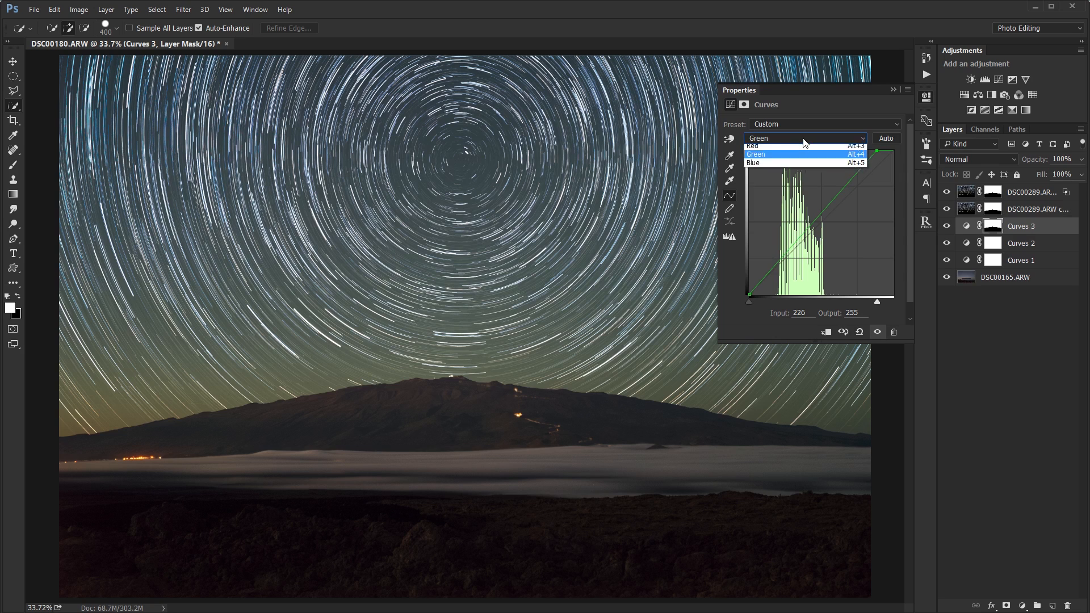
{"action": "left_click", "coordinate": [769, 159]}
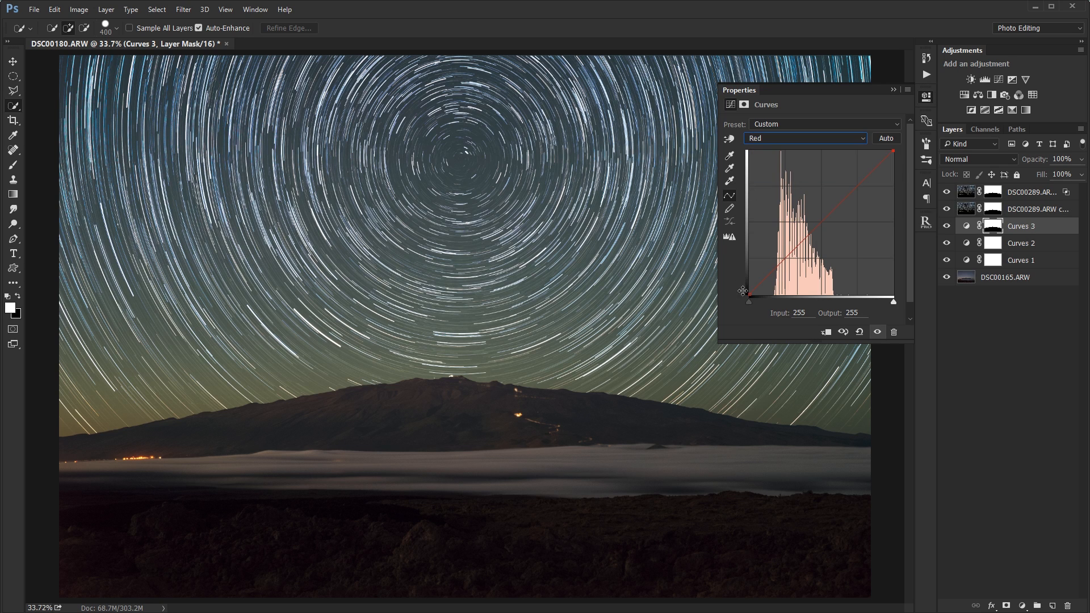
{"action": "mouse_move", "coordinate": [748, 295]}
{"action": "left_mouse_down"}
{"action": "mouse_move", "coordinate": [762, 296]}
{"action": "mouse_move", "coordinate": [753, 295]}
{"action": "left_mouse_up"}
- Compare the image with Curves 3 off and on, and examine the mountain, cloud layer and foreground up close
{"action": "left_click", "coordinate": [893, 89]}
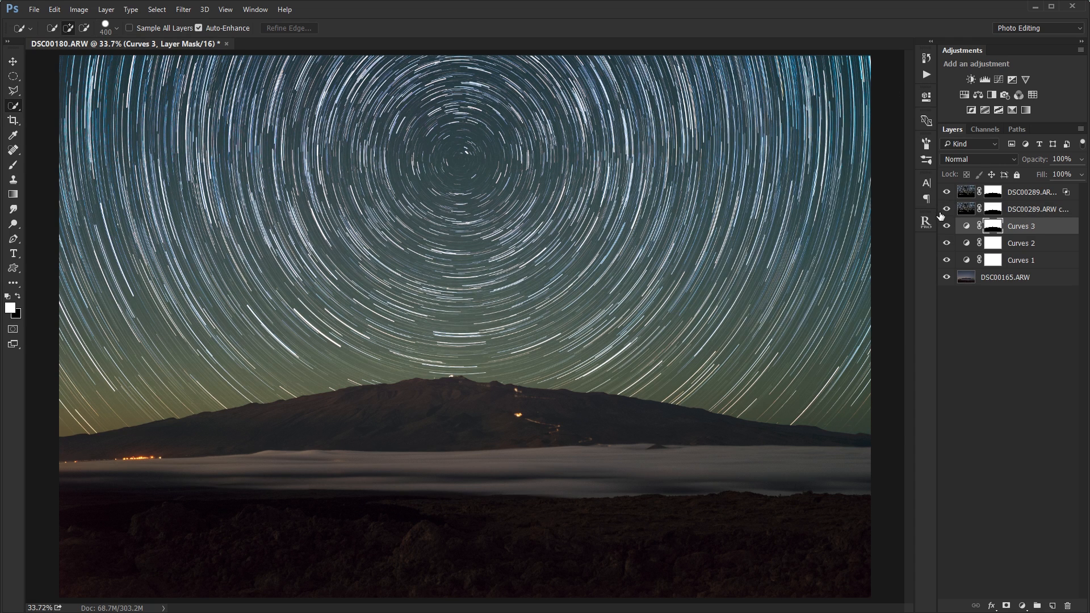
{"action": "left_click", "coordinate": [946, 226]}
{"action": "left_click", "coordinate": [946, 227]}
{"action": "left_click", "coordinate": [947, 227]}
{"action": "left_click", "coordinate": [946, 226]}
{"action": "left_click", "coordinate": [946, 229]}
{"action": "left_click", "coordinate": [947, 228]}
{"action": "scroll", "coordinate": [572, 509], "scroll_direction": "up", "scroll_amount": 4}
{"action": "left_click_drag", "start_coordinate": [571, 508], "coordinate": [717, 365]}
{"action": "left_click_drag", "start_coordinate": [407, 418], "coordinate": [721, 445]}
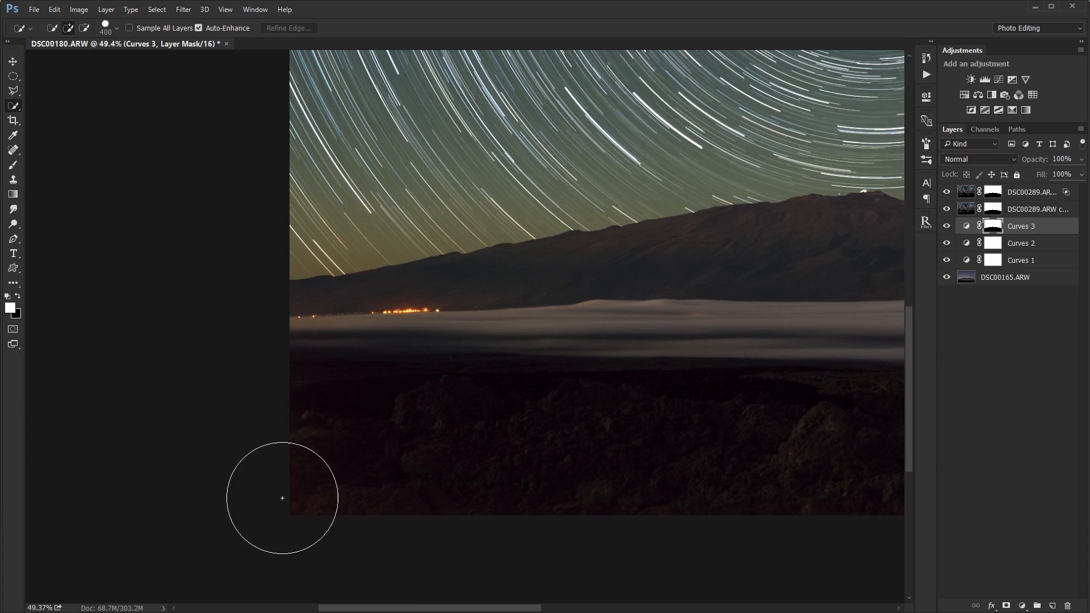
{"action": "left_click_drag", "start_coordinate": [587, 484], "coordinate": [214, 468]}
{"action": "left_click_drag", "start_coordinate": [352, 458], "coordinate": [170, 441]}
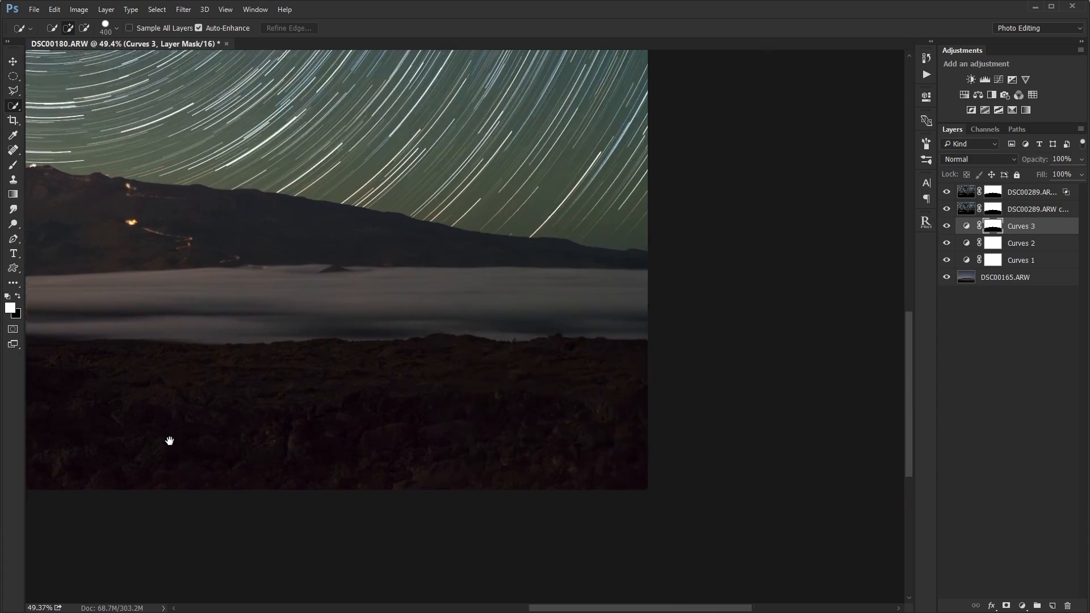
{"action": "scroll", "coordinate": [353, 421], "scroll_direction": "down", "scroll_amount": 5}
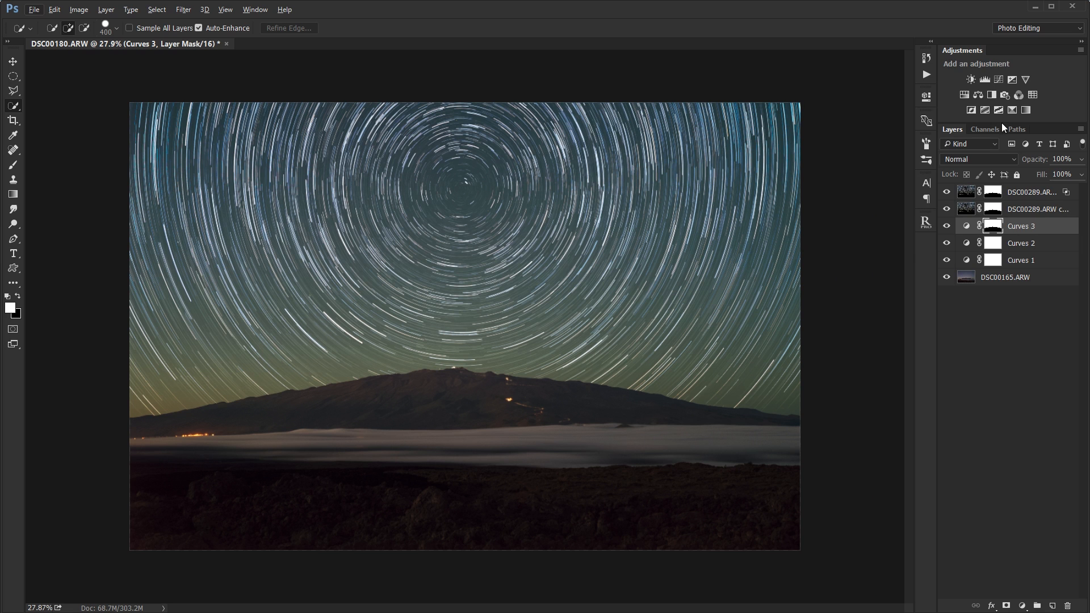
- Add a Curves adjustment layer above Curves 3, lower its red midtones to input 140, output 127, and check the foreground
{"action": "left_click", "coordinate": [999, 79]}
{"action": "scroll", "coordinate": [492, 436], "scroll_direction": "up", "scroll_amount": 2}
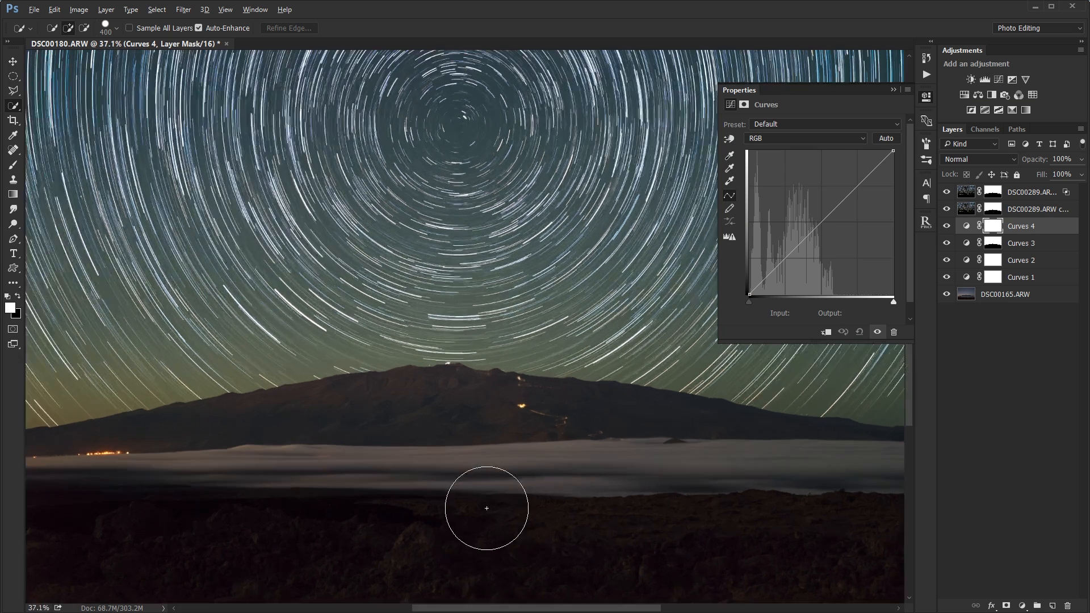
{"action": "scroll", "coordinate": [487, 508], "scroll_direction": "up", "scroll_amount": 3}
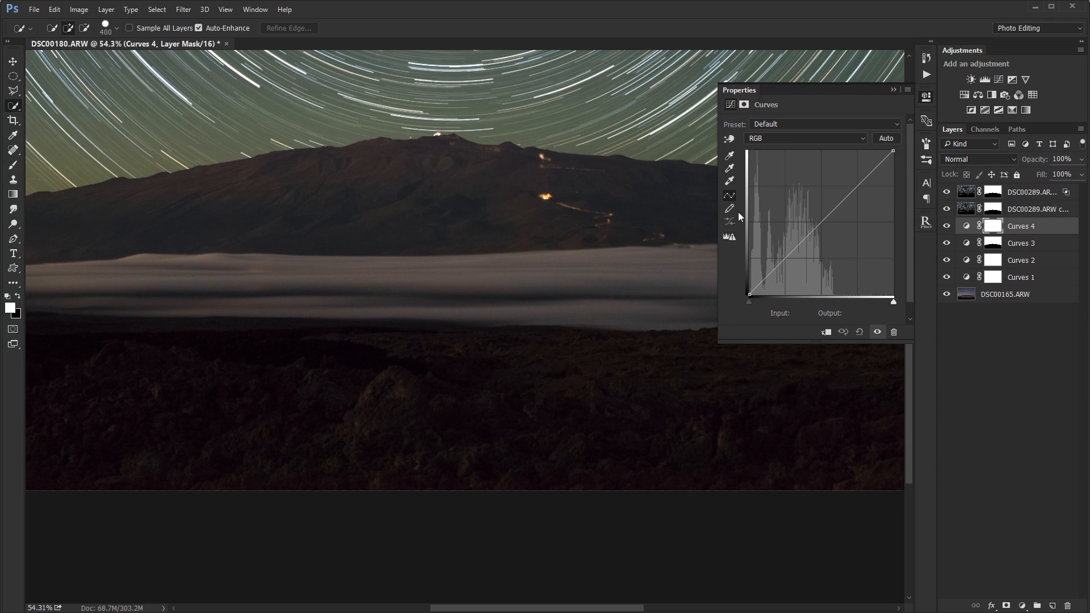
{"action": "left_click", "coordinate": [761, 140]}
{"action": "left_click", "coordinate": [764, 156]}
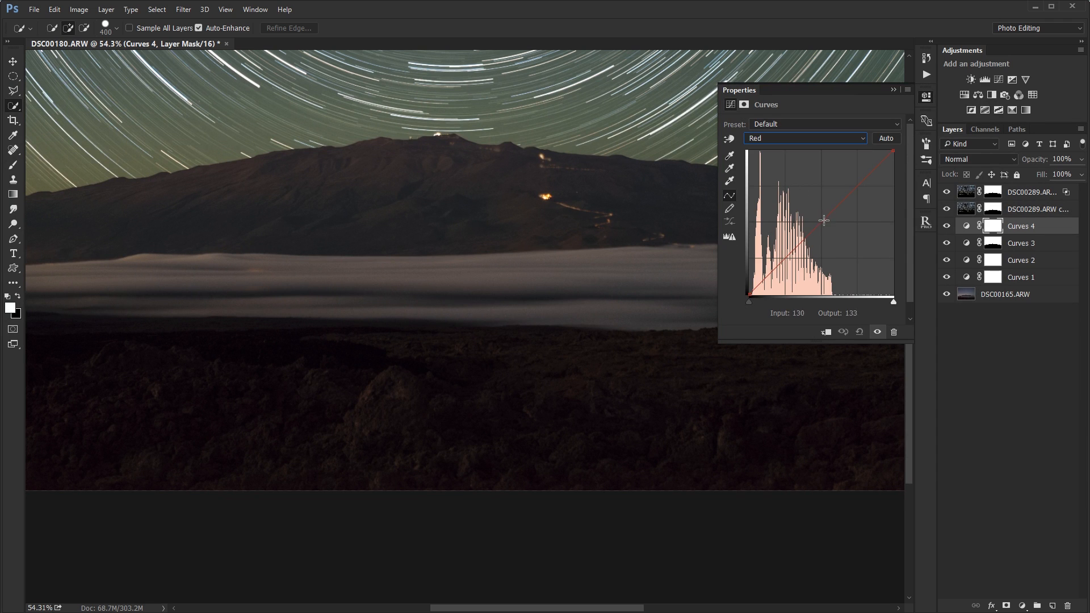
{"action": "left_click_drag", "start_coordinate": [824, 220], "coordinate": [829, 223]}
{"action": "left_click_drag", "start_coordinate": [367, 314], "coordinate": [222, 272]}
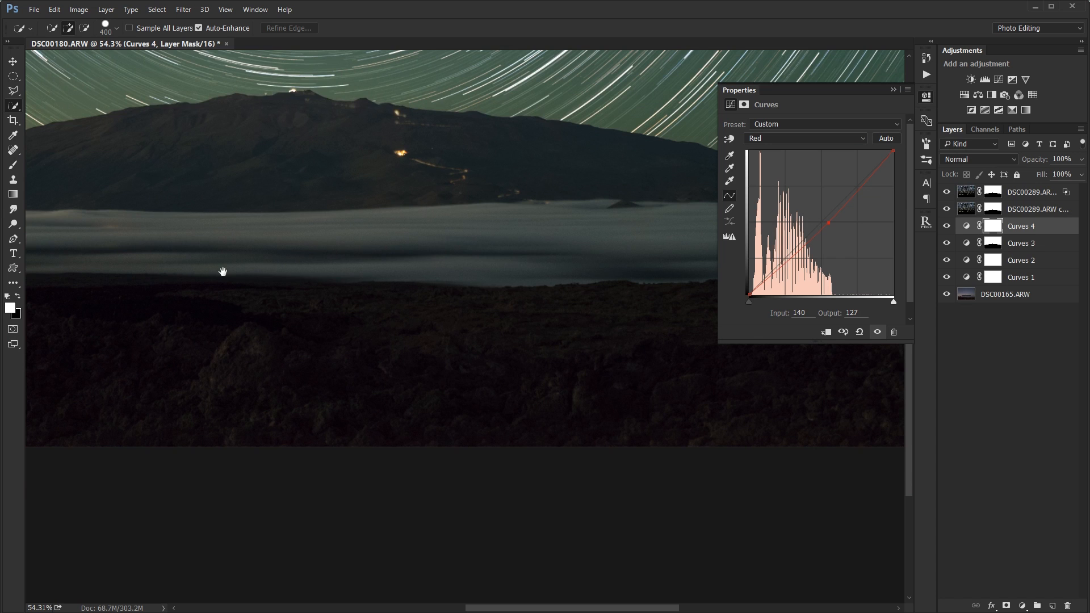
{"action": "left_click_drag", "start_coordinate": [495, 292], "coordinate": [168, 290]}
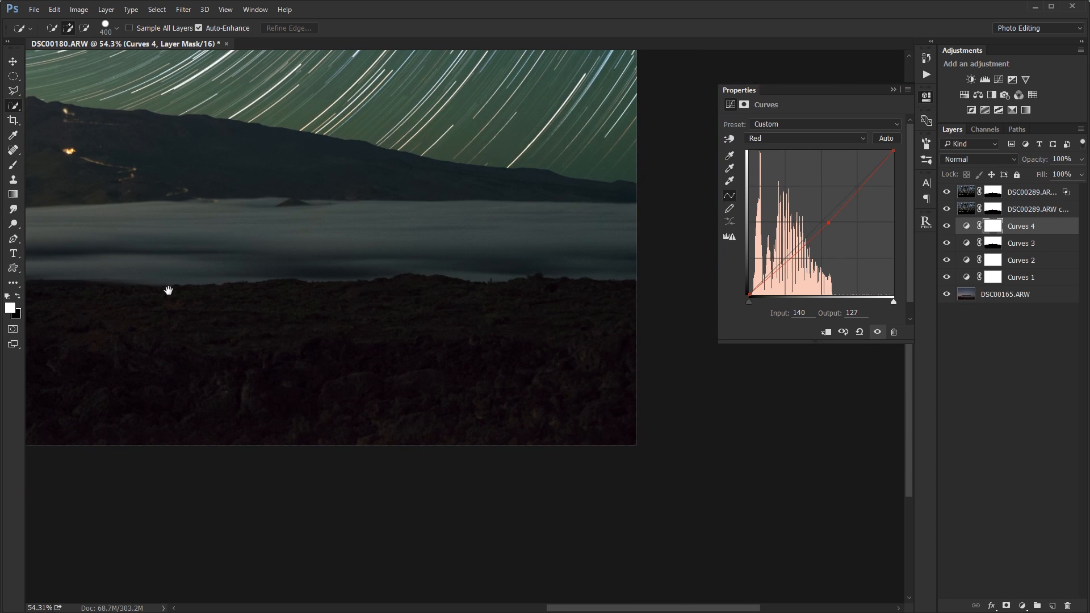
- Set the Curves 4 layer to Color blending, check the foreground, and invert its mask to black
{"action": "left_click", "coordinate": [980, 159]}
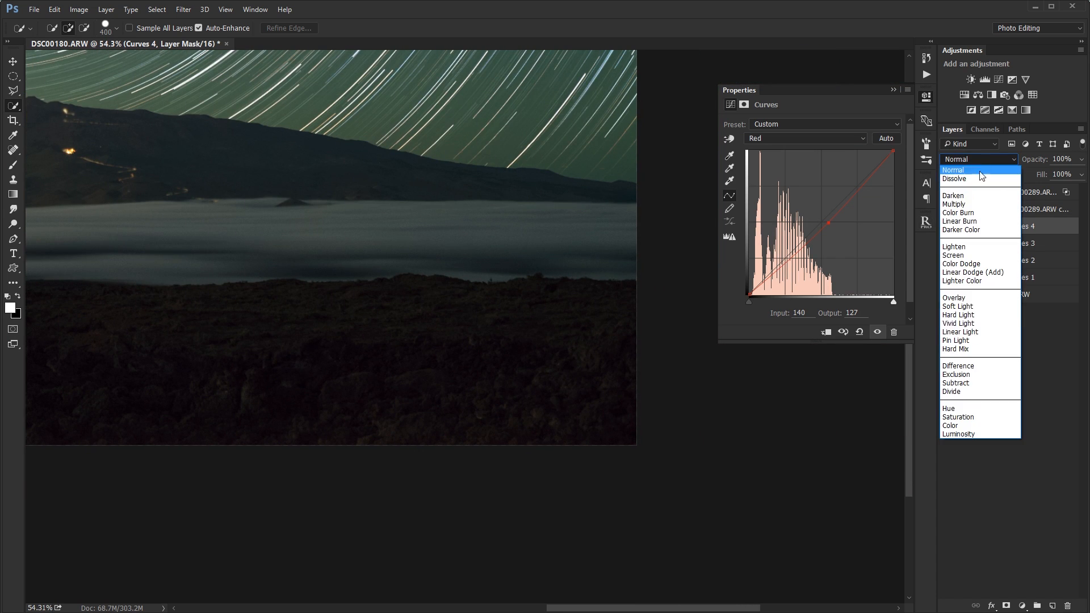
{"action": "left_click", "coordinate": [955, 425]}
{"action": "left_click_drag", "start_coordinate": [204, 272], "coordinate": [883, 290]}
{"action": "mouse_move", "coordinate": [407, 289]}
{"action": "left_mouse_down"}
{"action": "mouse_move", "coordinate": [799, 281]}
{"action": "mouse_move", "coordinate": [405, 281]}
{"action": "left_mouse_up"}
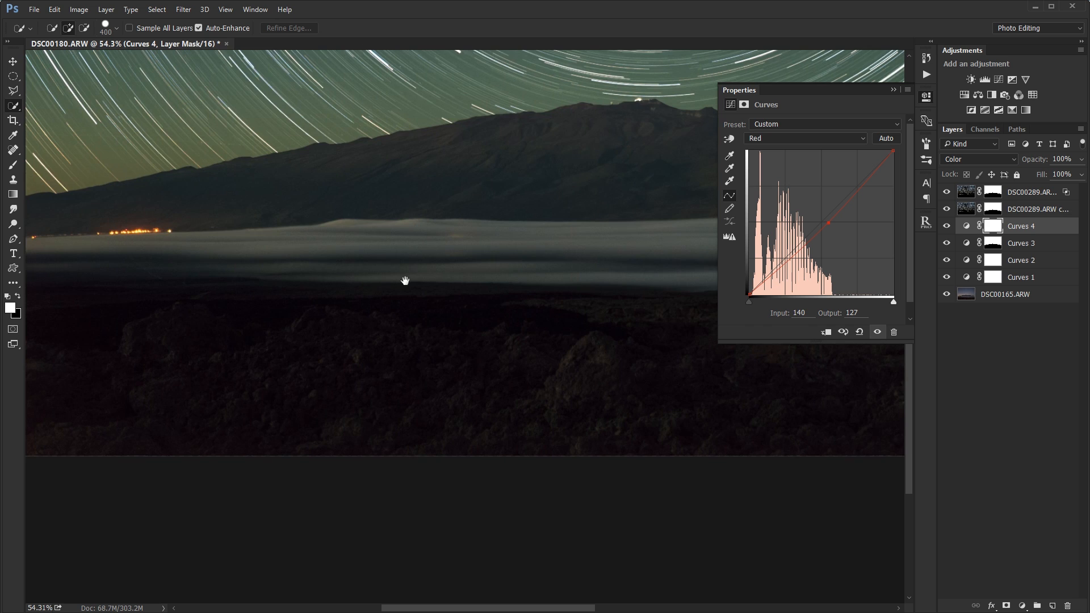
{"action": "left_click", "coordinate": [893, 90]}
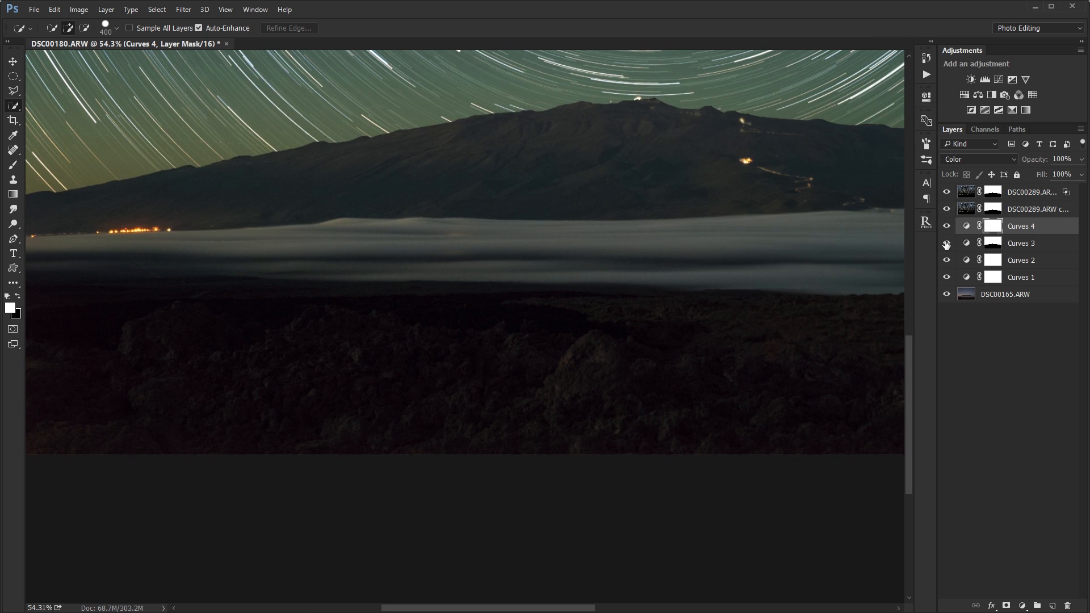
{"action": "key", "text": "ctrl+i"}
- Paint white across the dark rocky foreground on the Curves 4 mask with a 600 px brush at 50% opacity
{"action": "left_click_drag", "start_coordinate": [464, 436], "coordinate": [702, 386]}
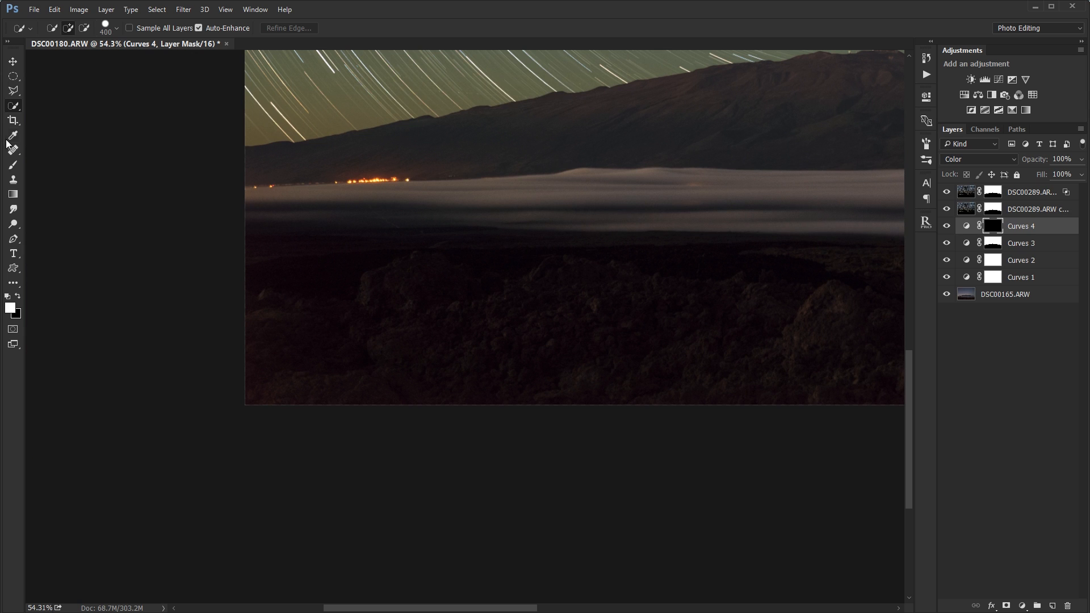
{"action": "key", "text": "b"}
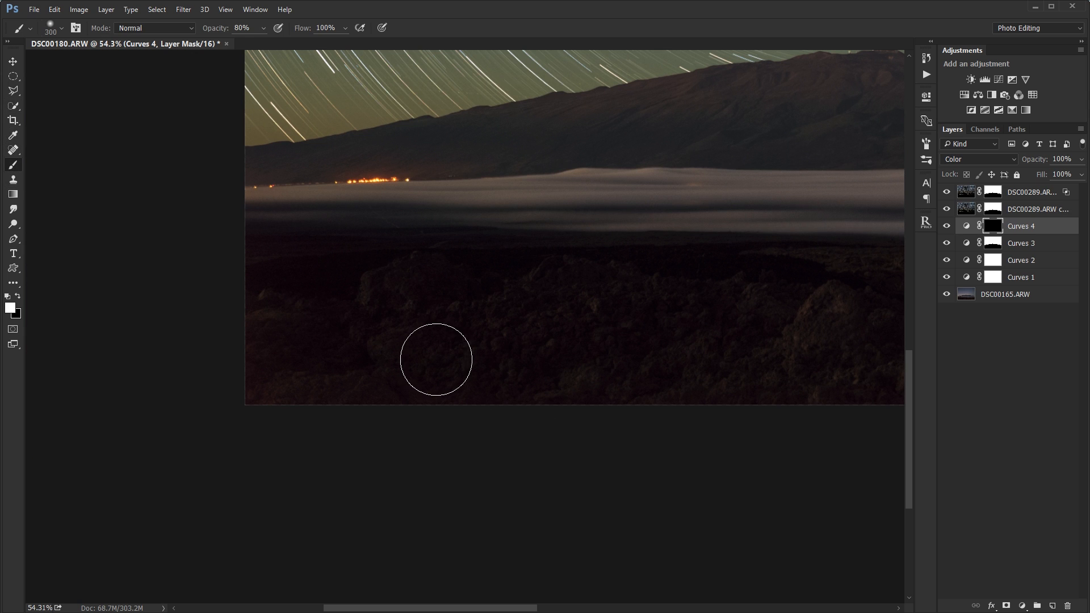
{"action": "key", "text": "bracketright"}
{"action": "key", "text": "bracketright"}
{"action": "key", "text": "bracketright"}
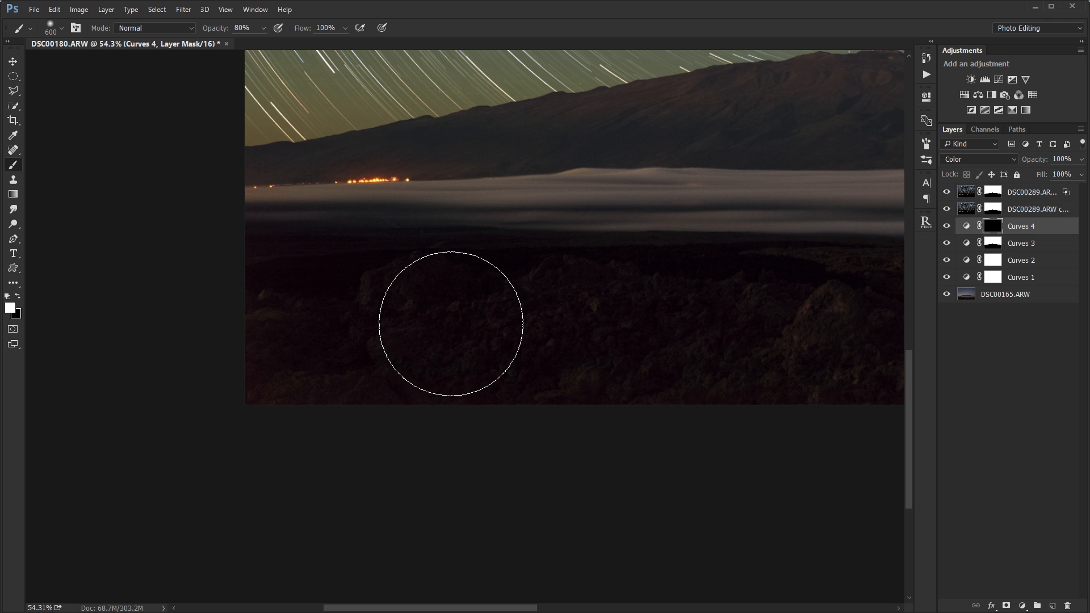
{"action": "mouse_move", "coordinate": [448, 324]}
{"action": "left_mouse_down"}
{"action": "mouse_move", "coordinate": [193, 377]}
{"action": "mouse_move", "coordinate": [92, 348]}
{"action": "left_mouse_up"}
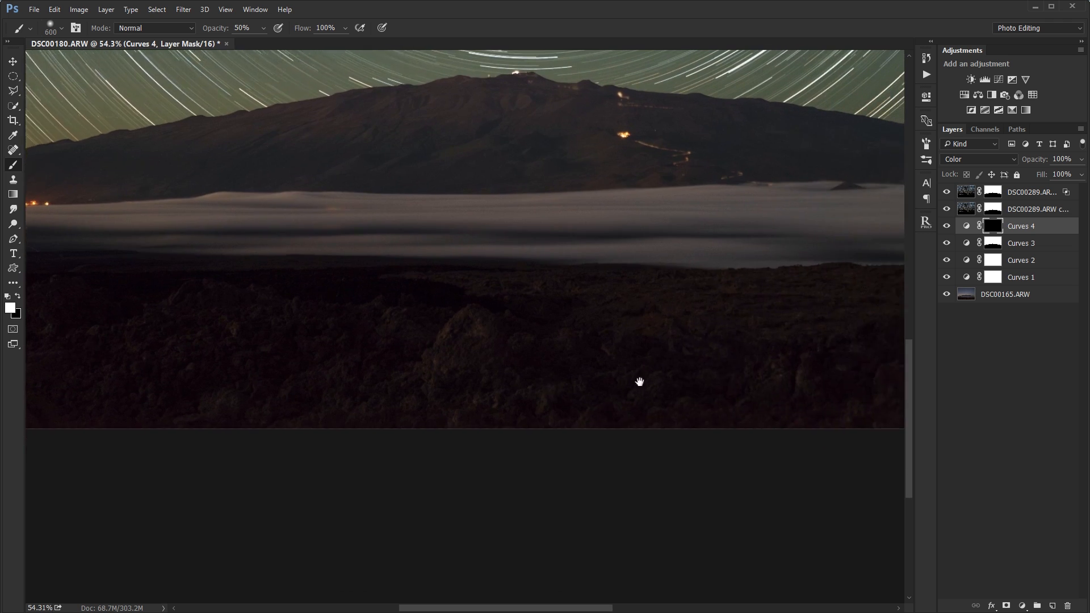
{"action": "left_click_drag", "start_coordinate": [735, 382], "coordinate": [320, 416]}
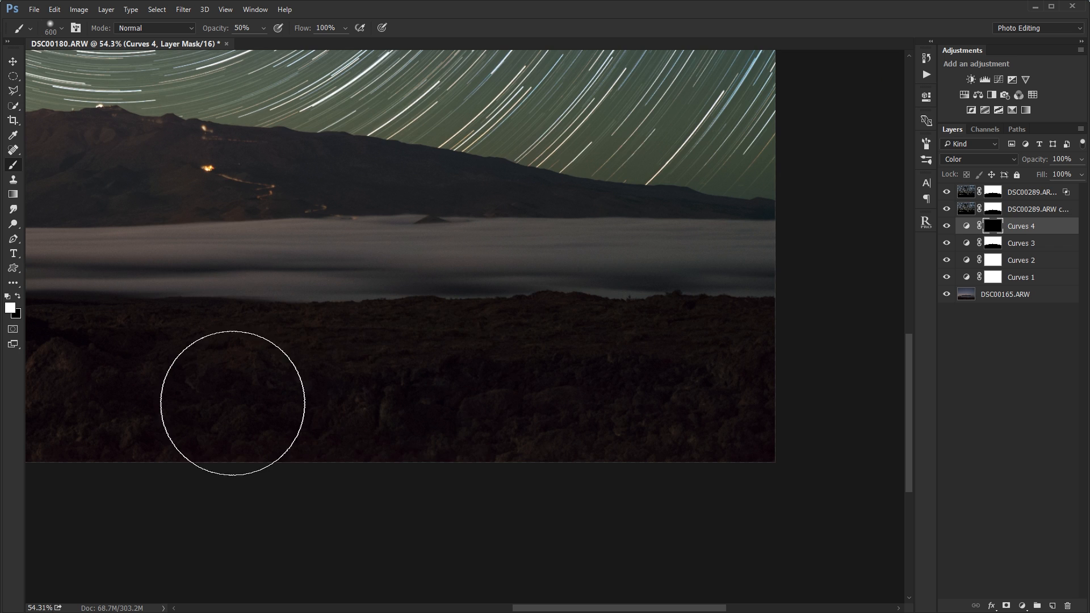
{"action": "left_click_drag", "start_coordinate": [221, 409], "coordinate": [759, 370]}
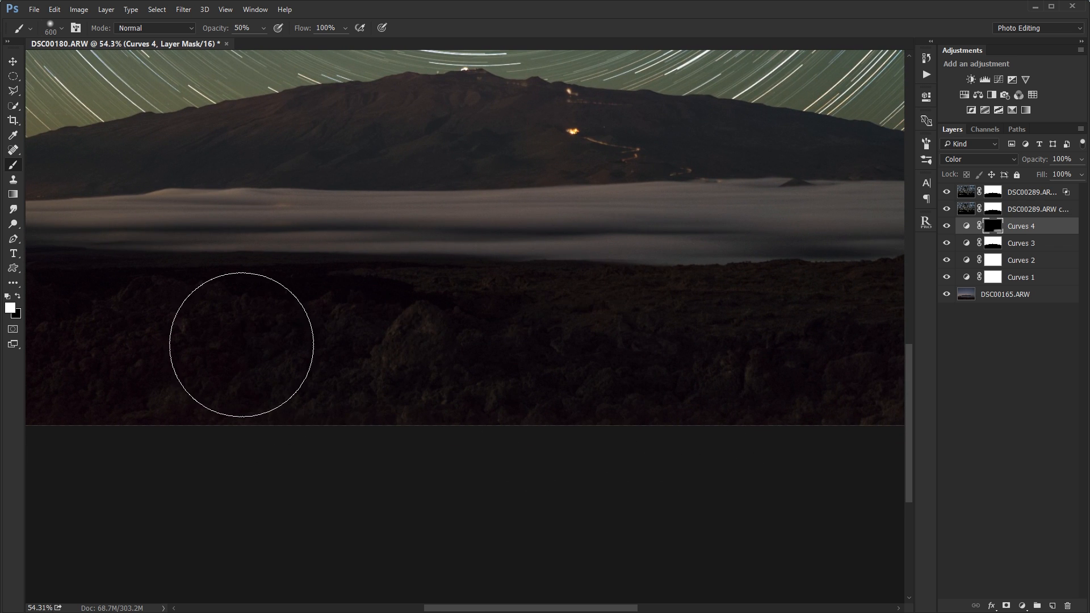
{"action": "left_click_drag", "start_coordinate": [243, 341], "coordinate": [713, 367]}
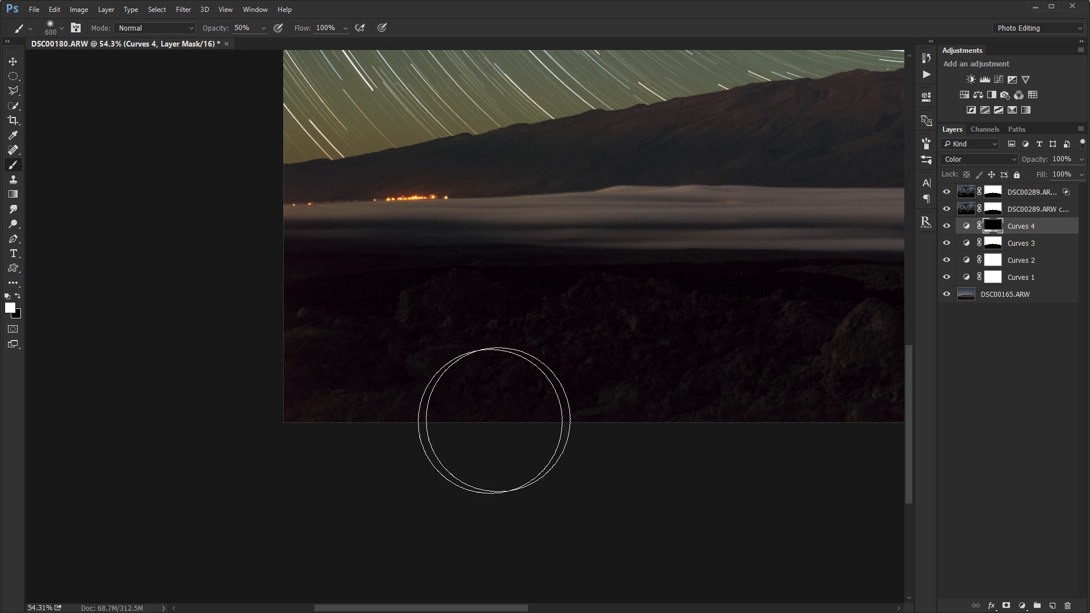
{"action": "left_click_drag", "start_coordinate": [539, 400], "coordinate": [219, 397]}
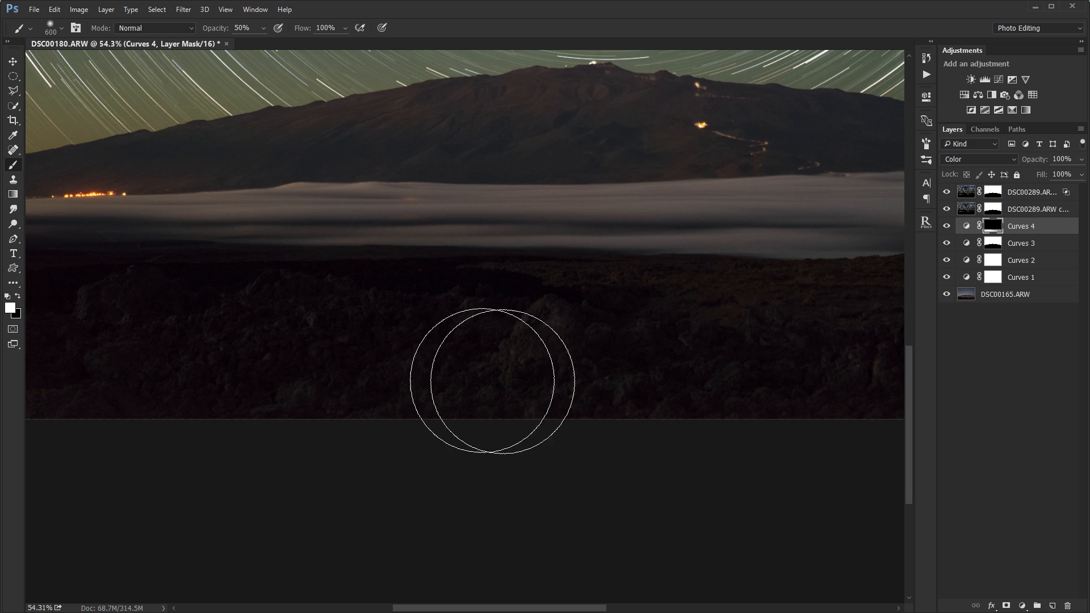
{"action": "left_click_drag", "start_coordinate": [679, 397], "coordinate": [216, 404]}
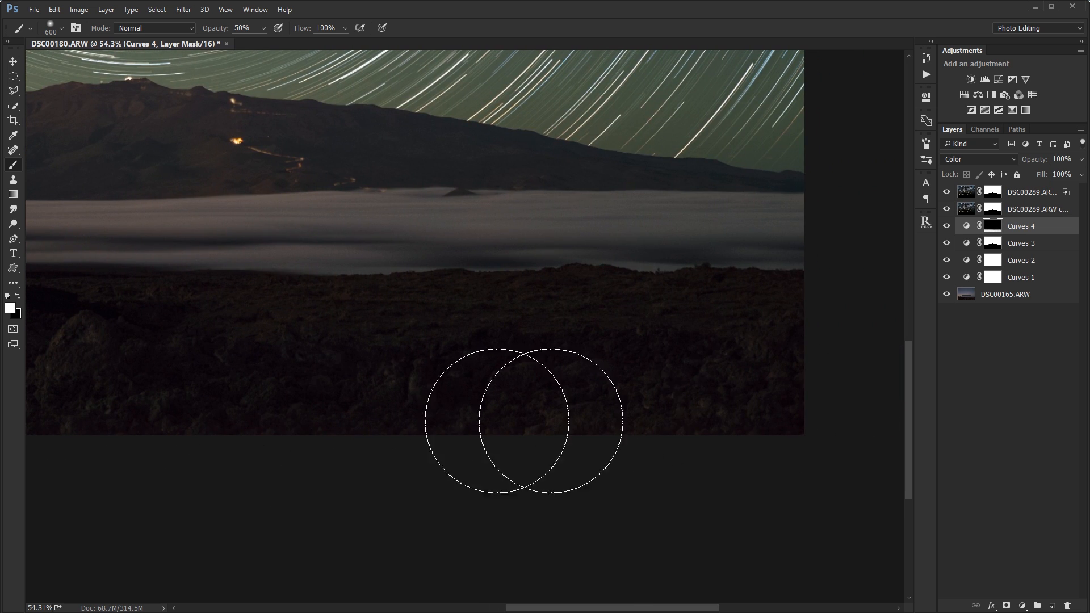
{"action": "left_click_drag", "start_coordinate": [446, 423], "coordinate": [961, 417]}
{"action": "left_click_drag", "start_coordinate": [815, 365], "coordinate": [645, 389]}
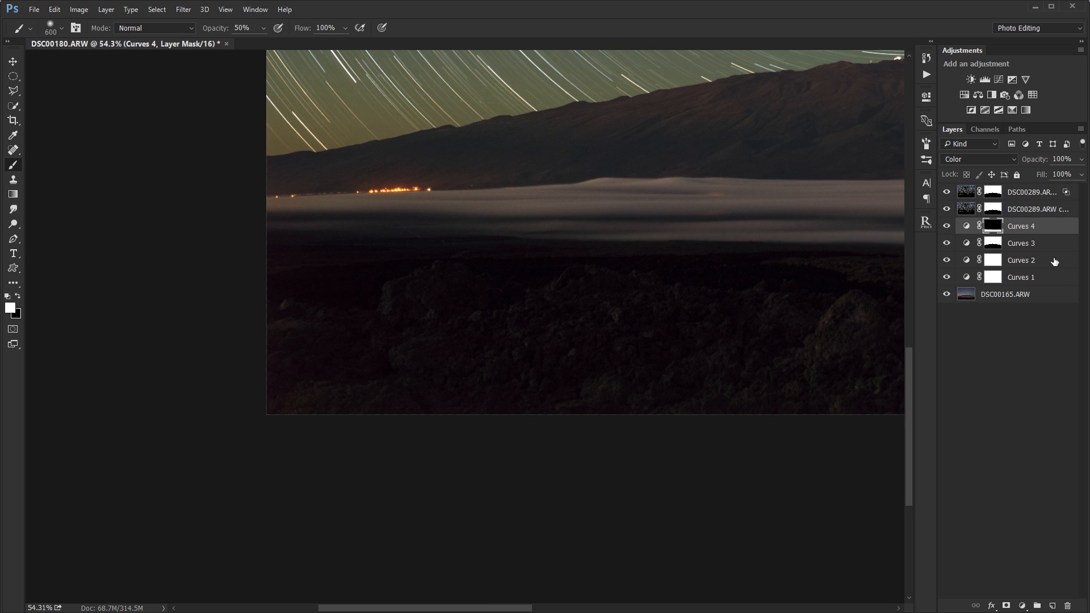
- Duplicate Curves 4, turn the copy's mask black, and paint white over the foreground's reddish lower-left corner at 50% opacity
{"action": "key", "text": "ctrl+j"}
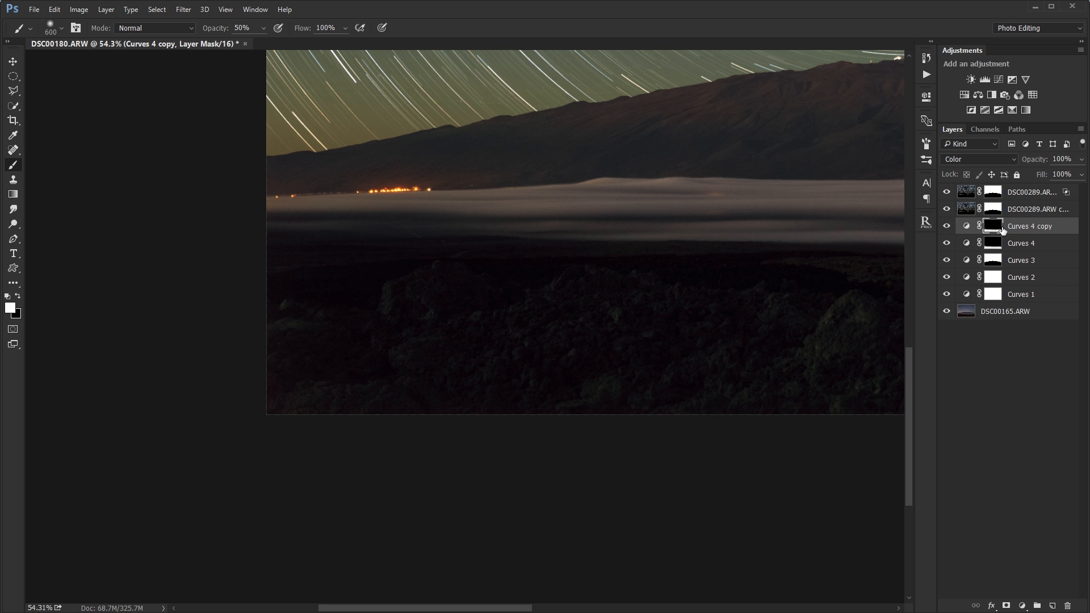
{"action": "key", "text": "x"}
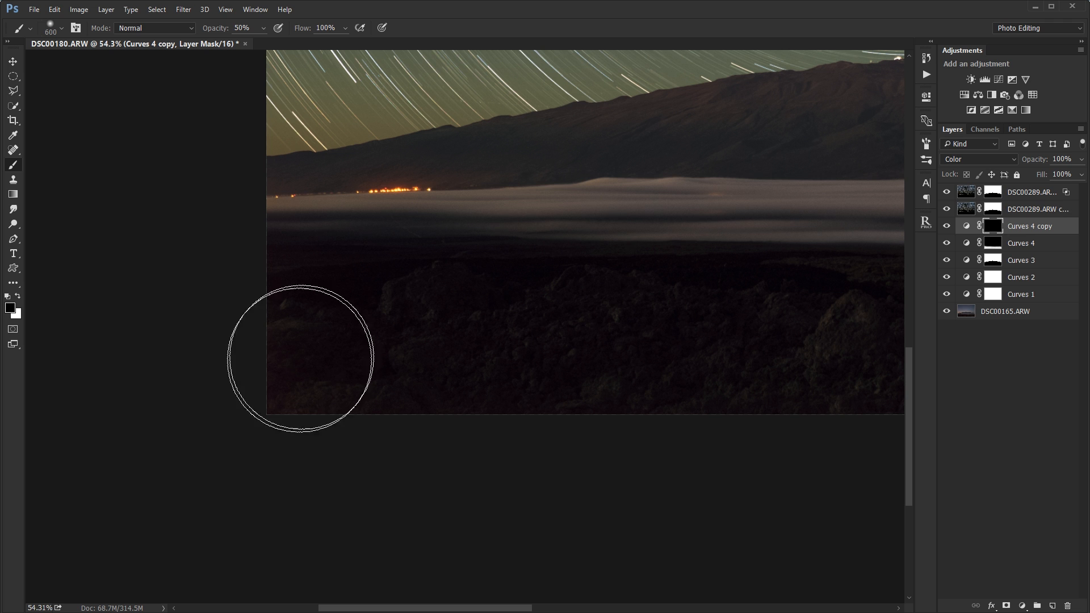
{"action": "left_click", "coordinate": [17, 296]}
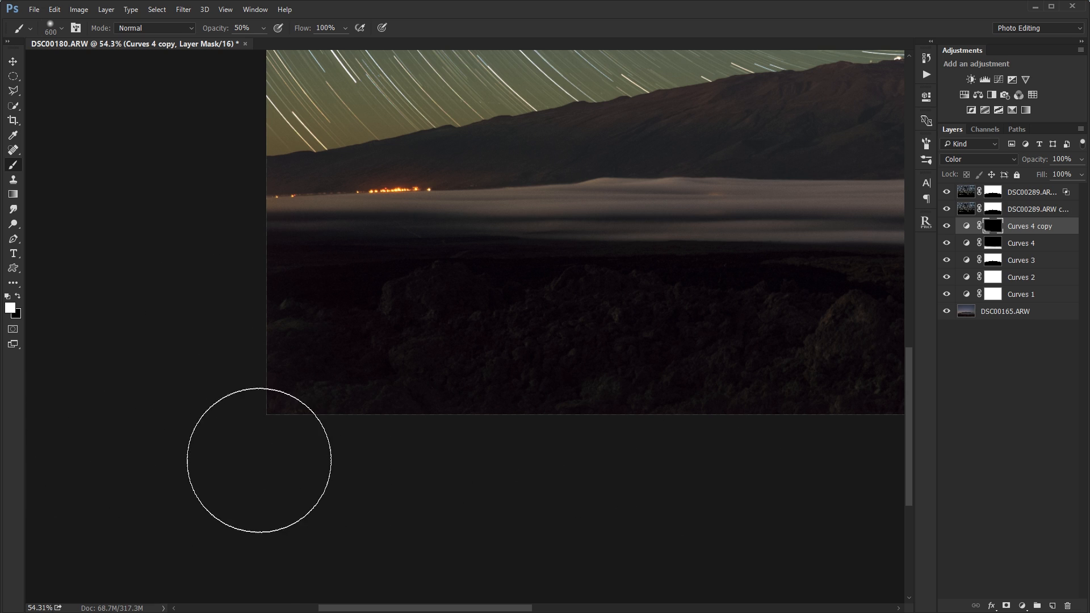
- Lower the opacity of Curves 4 copy to 58% and check its effect on the whole image
{"action": "key", "text": "ctrl+0"}
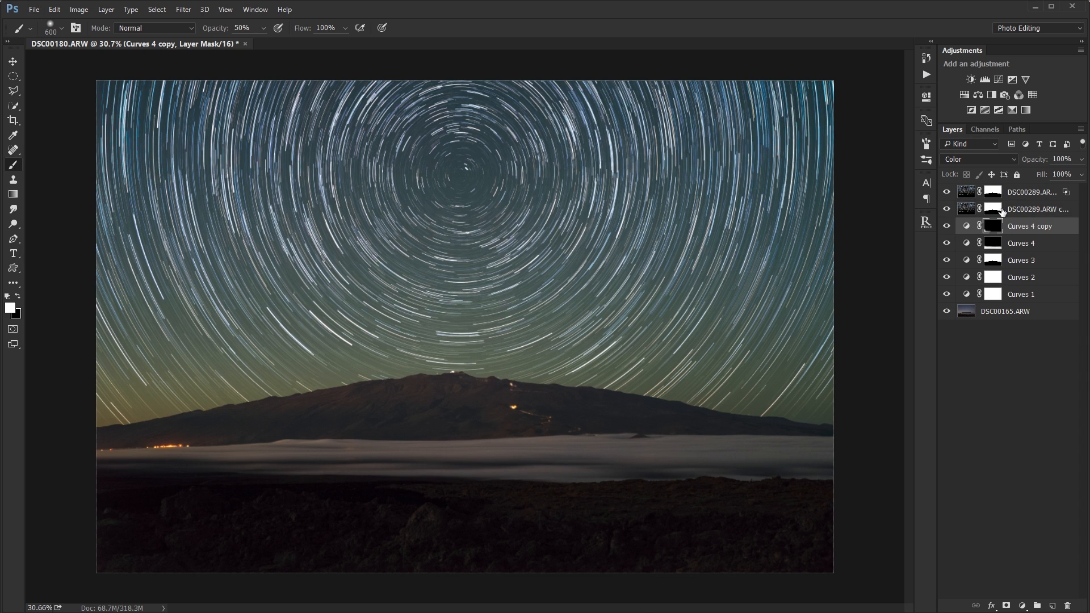
{"action": "left_click_drag", "start_coordinate": [1037, 162], "coordinate": [1015, 162]}
{"action": "left_click", "coordinate": [946, 227]}
{"action": "scroll", "coordinate": [470, 392], "scroll_direction": "down", "scroll_amount": 1}
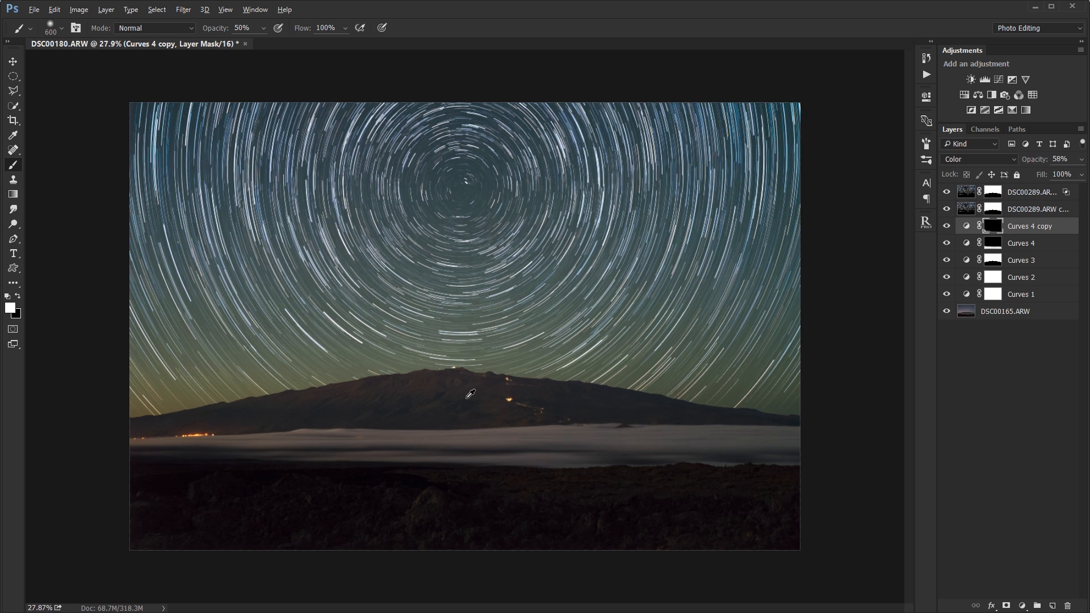
{"action": "scroll", "coordinate": [470, 392], "scroll_direction": "up", "scroll_amount": 1}
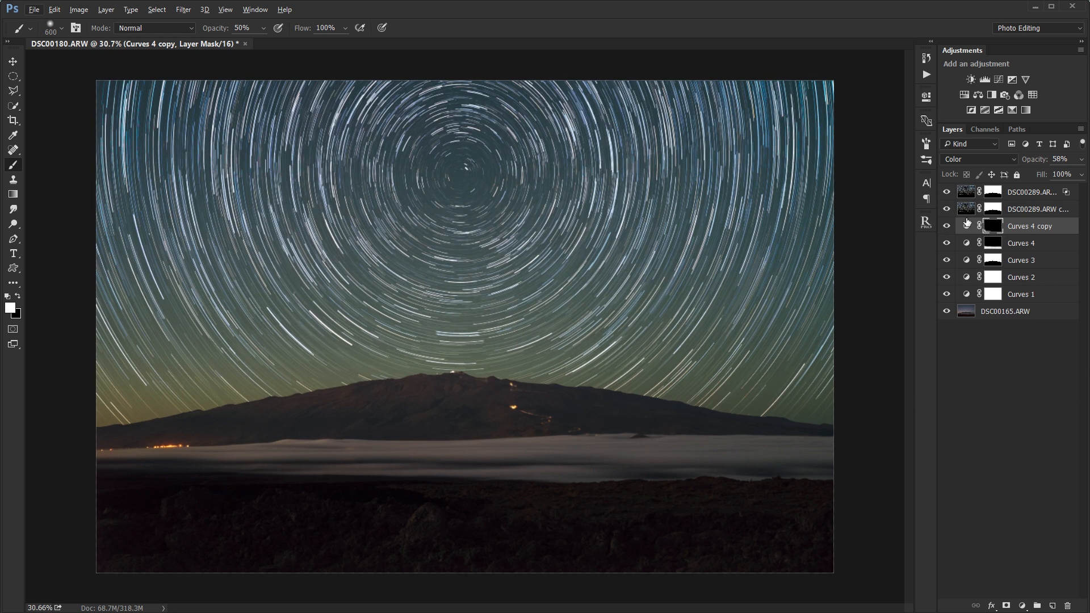
- Compare the image with the two DSC00289.ARW star-trail layers hidden and shown
{"action": "left_click", "coordinate": [946, 209]}
{"action": "left_click", "coordinate": [946, 210]}
{"action": "left_click", "coordinate": [946, 209]}
{"action": "left_click", "coordinate": [946, 210]}
{"action": "left_click", "coordinate": [945, 202]}
{"action": "left_click", "coordinate": [945, 199]}
{"action": "left_click", "coordinate": [946, 193]}
- Set the top star-trail layer's Blend If underlying-layer shadow range to 0 / 32
{"action": "double_click", "coordinate": [1067, 195]}
{"action": "left_click_drag", "start_coordinate": [741, 478], "coordinate": [721, 475]}
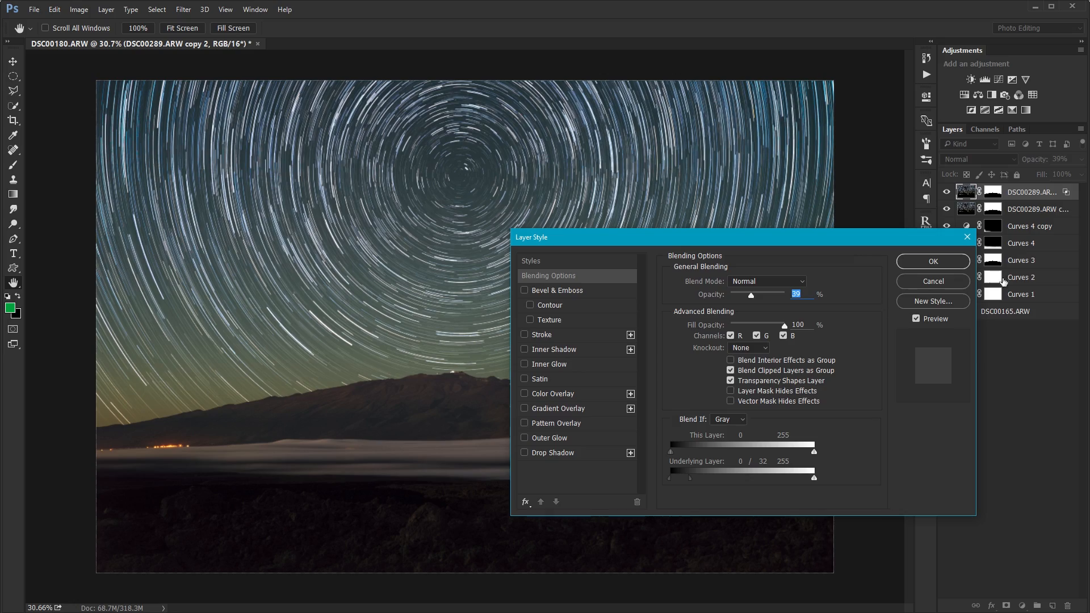
{"action": "left_click", "coordinate": [934, 262]}
{"action": "key", "text": "b"}
- Examine the star trails and horizon up close, comparing the top star-trail layer off and on
{"action": "scroll", "coordinate": [344, 379], "scroll_direction": "up", "scroll_amount": 3}
{"action": "scroll", "coordinate": [343, 379], "scroll_direction": "up", "scroll_amount": 2}
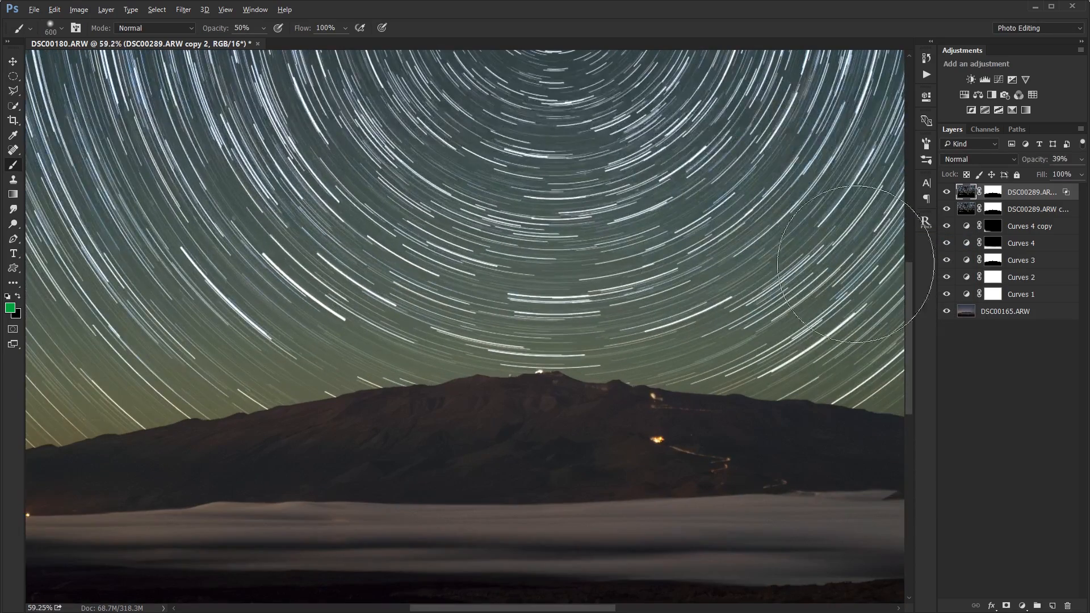
{"action": "left_click", "coordinate": [946, 191]}
{"action": "left_click", "coordinate": [946, 192]}
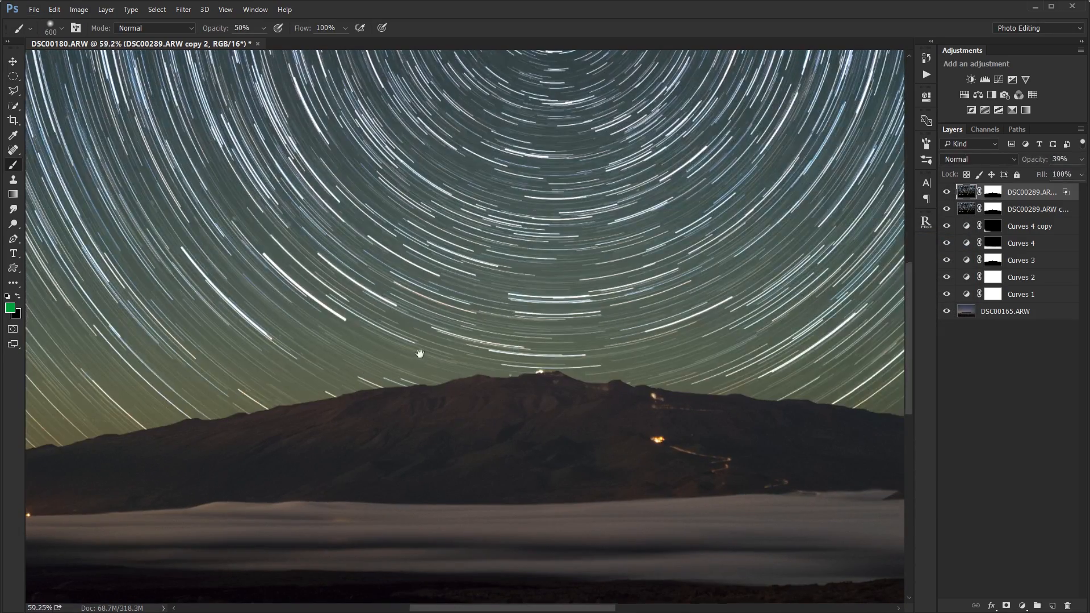
{"action": "scroll", "coordinate": [565, 346], "scroll_direction": "down", "scroll_amount": 3}
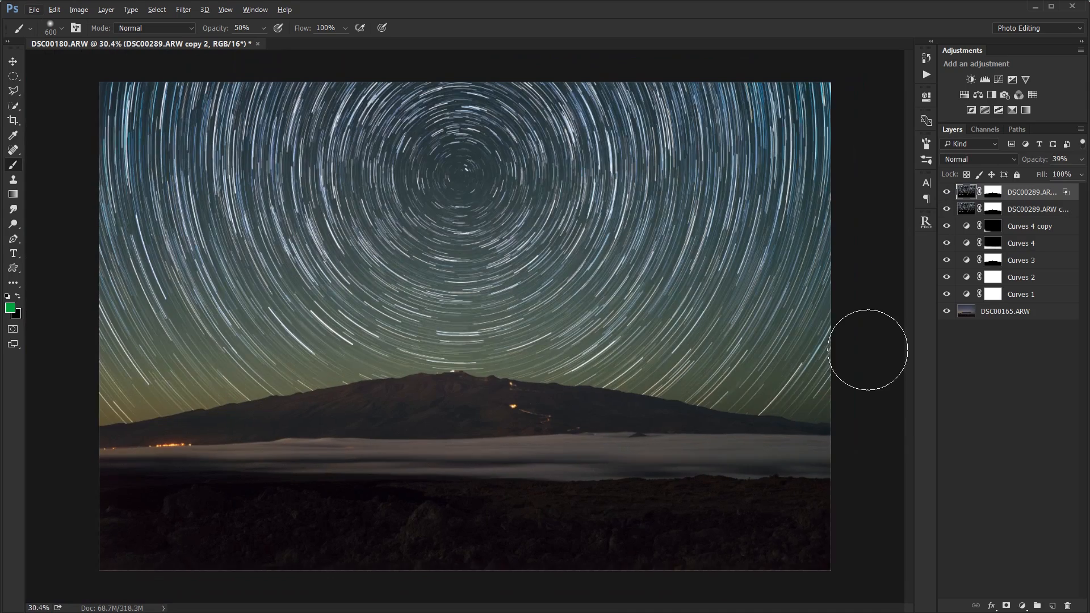
{"action": "scroll", "coordinate": [216, 389], "scroll_direction": "up", "scroll_amount": 3}
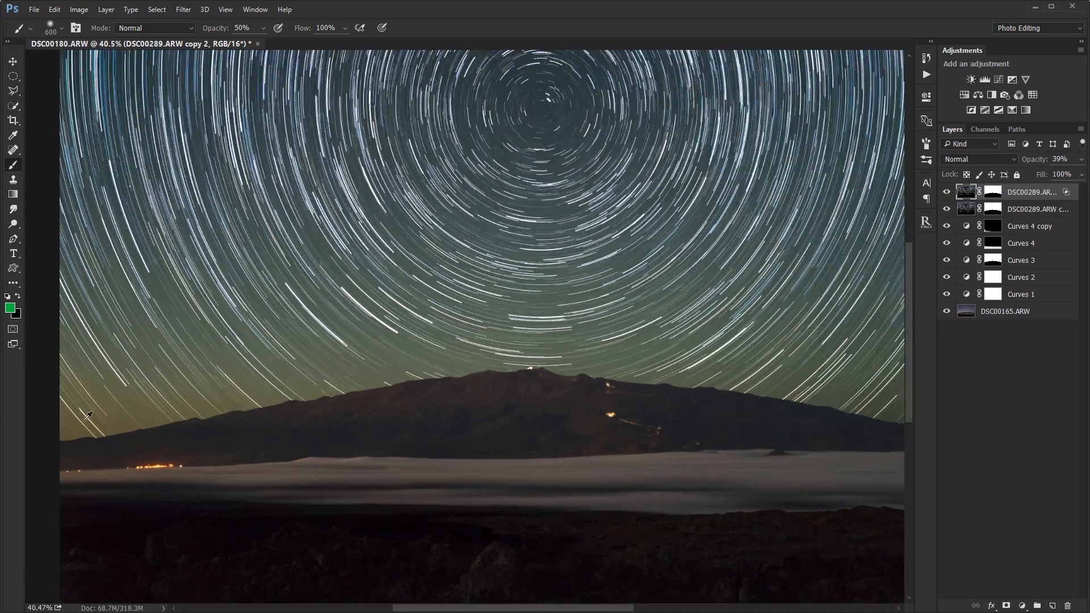
{"action": "left_click_drag", "start_coordinate": [283, 412], "coordinate": [456, 397]}
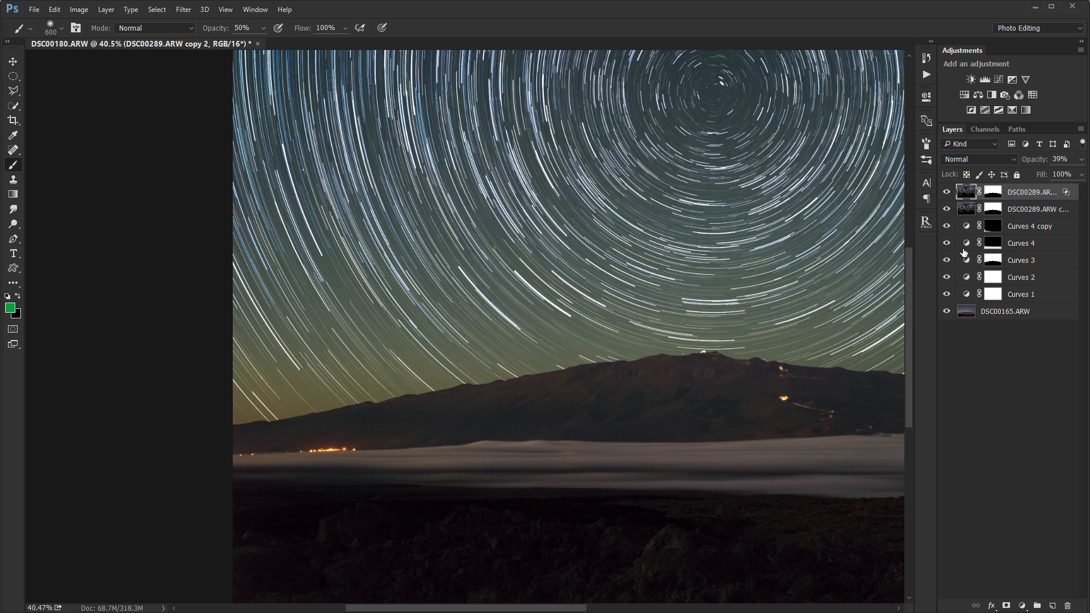
- Lower the red curve of Curves 3 by sampling the yellowish sky just above the far-left horizon with on-image adjustment
{"action": "left_click", "coordinate": [1013, 230]}
{"action": "left_click", "coordinate": [1016, 245]}
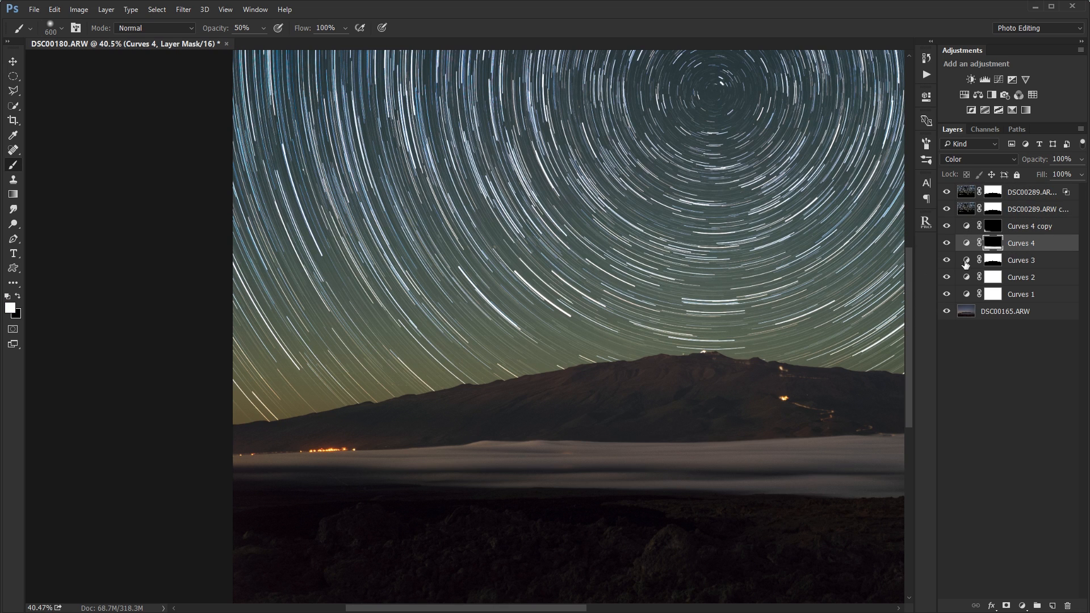
{"action": "left_click", "coordinate": [947, 261]}
{"action": "double_click", "coordinate": [966, 262]}
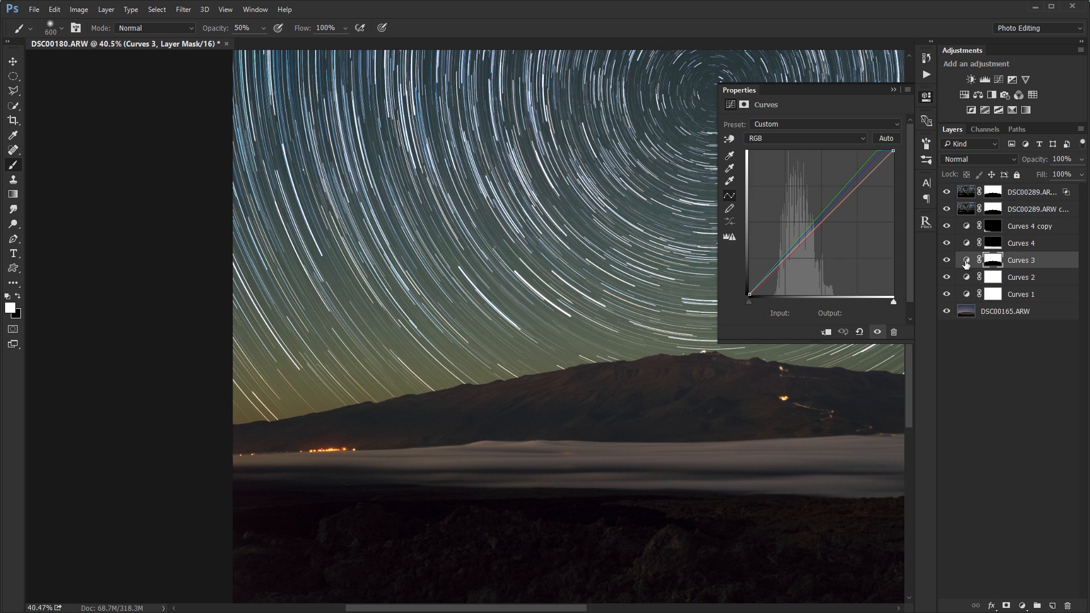
{"action": "left_click", "coordinate": [789, 139]}
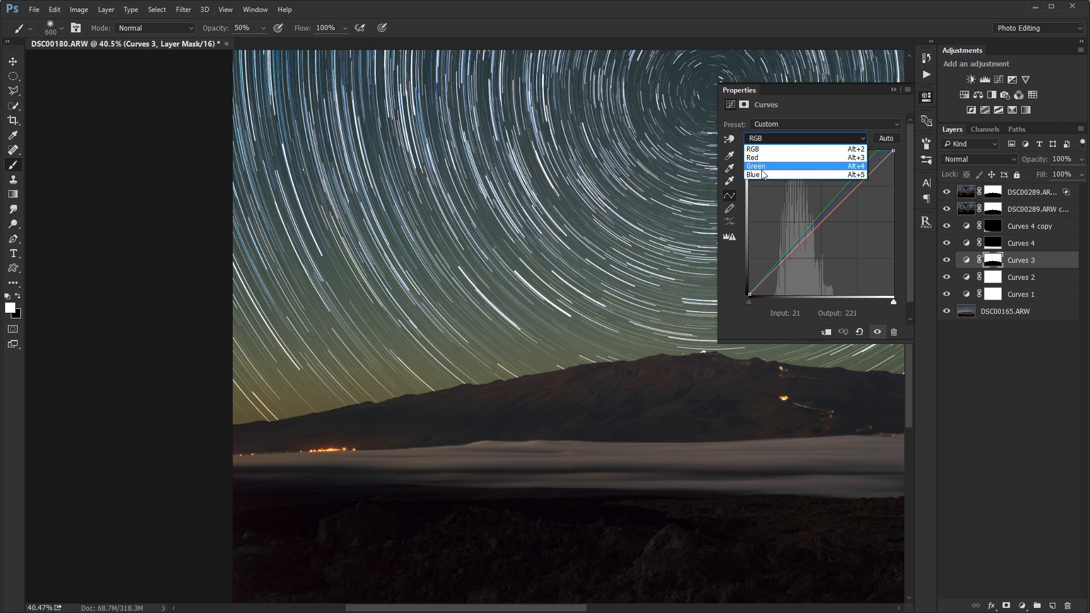
{"action": "left_click", "coordinate": [756, 158]}
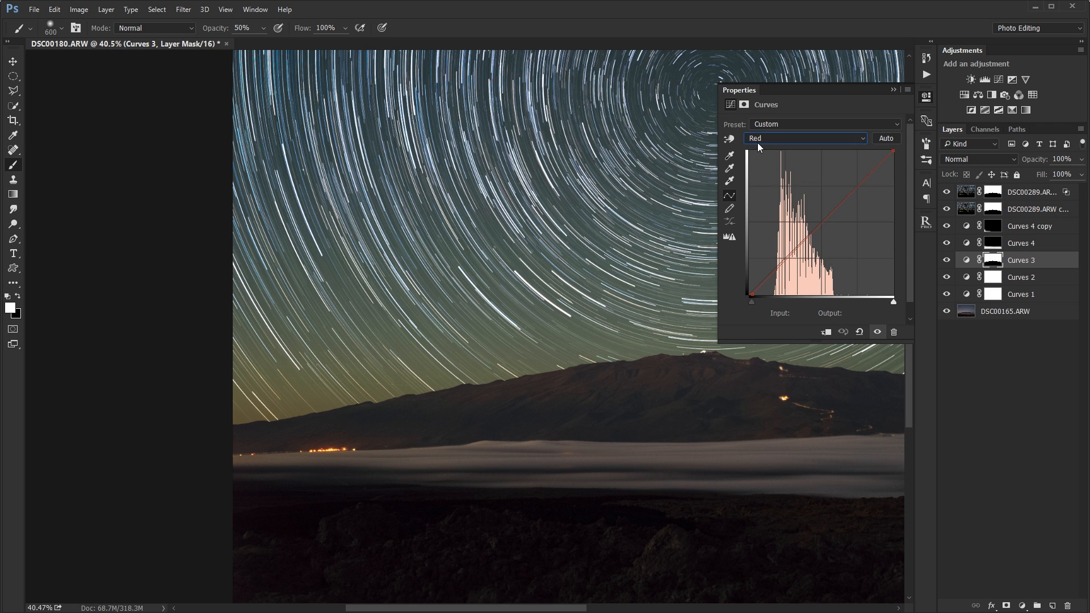
{"action": "left_click", "coordinate": [731, 139]}
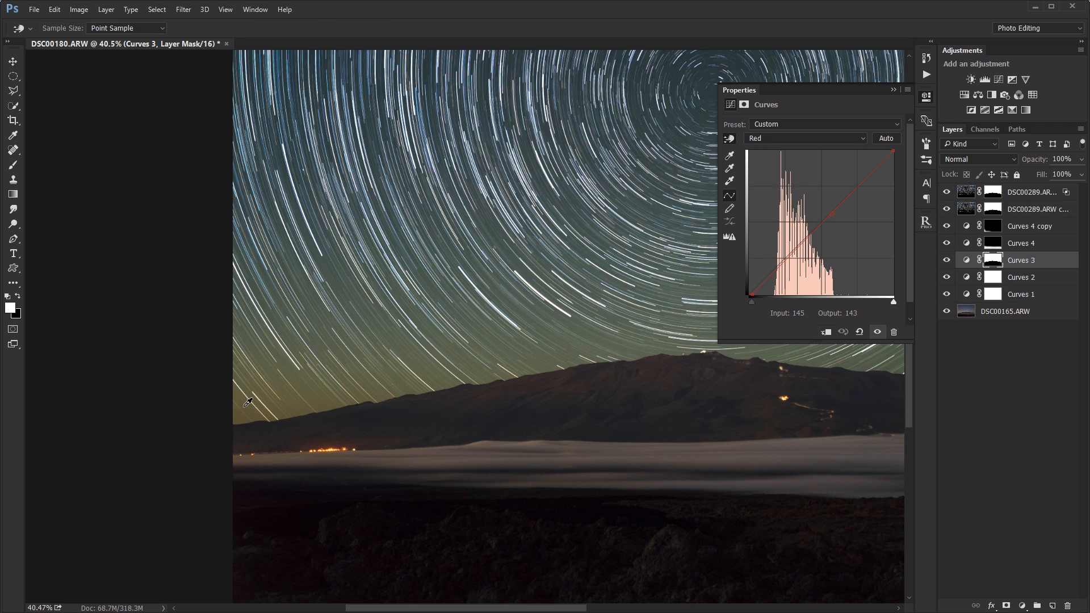
{"action": "left_click_drag", "start_coordinate": [248, 403], "coordinate": [251, 415]}
{"action": "left_click", "coordinate": [893, 89]}
- Compare the whole image with Curves 3 hidden and shown to judge the sky color
{"action": "scroll", "coordinate": [704, 301], "scroll_direction": "down", "scroll_amount": 5}
{"action": "scroll", "coordinate": [704, 301], "scroll_direction": "up", "scroll_amount": 2}
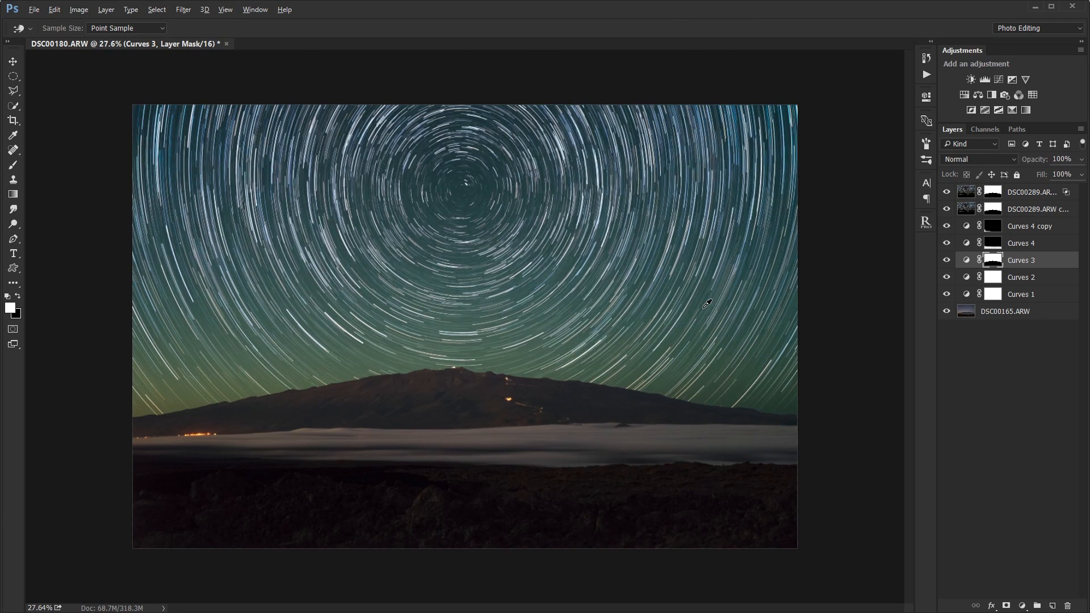
{"action": "left_click", "coordinate": [947, 261]}
{"action": "left_click", "coordinate": [947, 260]}
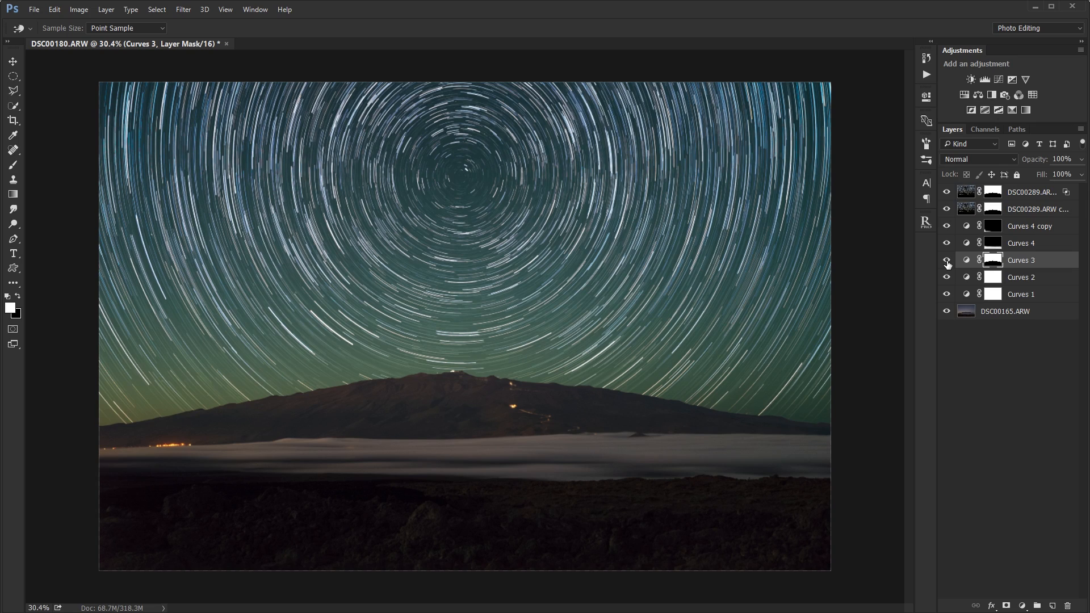
{"action": "left_click", "coordinate": [947, 261]}
{"action": "left_click", "coordinate": [947, 261]}
{"action": "left_click", "coordinate": [947, 260]}
{"action": "left_click", "coordinate": [947, 261]}
{"action": "scroll", "coordinate": [636, 346], "scroll_direction": "up", "scroll_amount": 1}
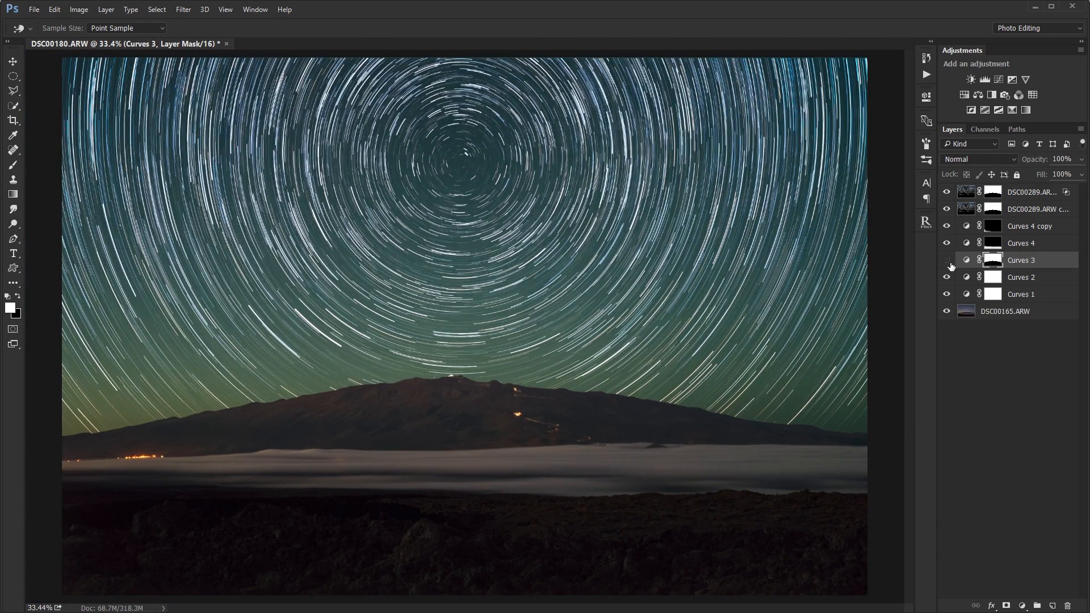
{"action": "left_click", "coordinate": [948, 262]}
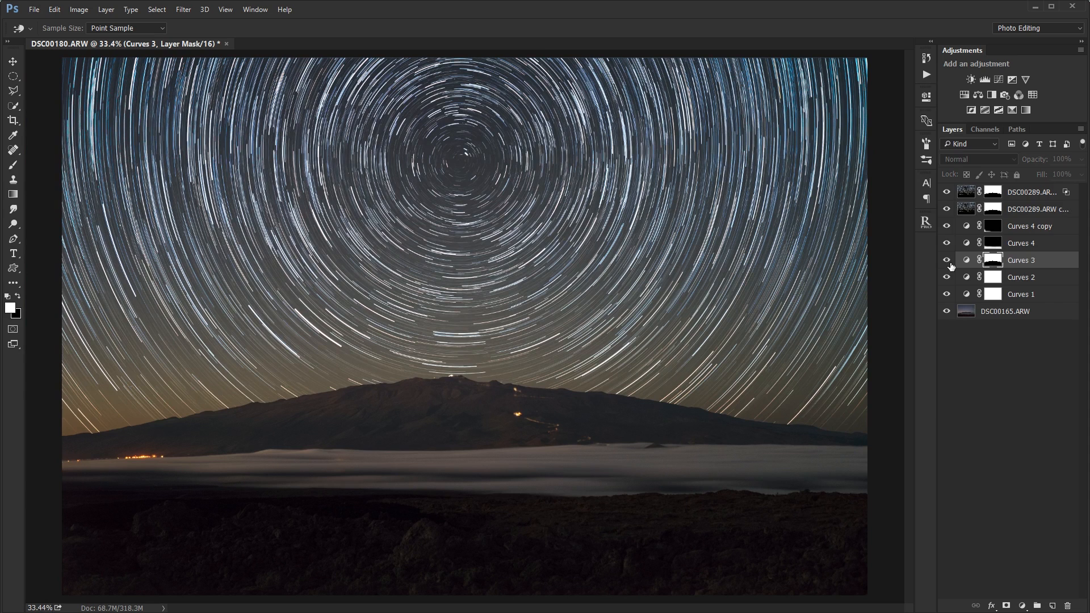
{"action": "left_click", "coordinate": [947, 261]}
{"action": "left_click", "coordinate": [947, 262]}
{"action": "left_click", "coordinate": [948, 262]}
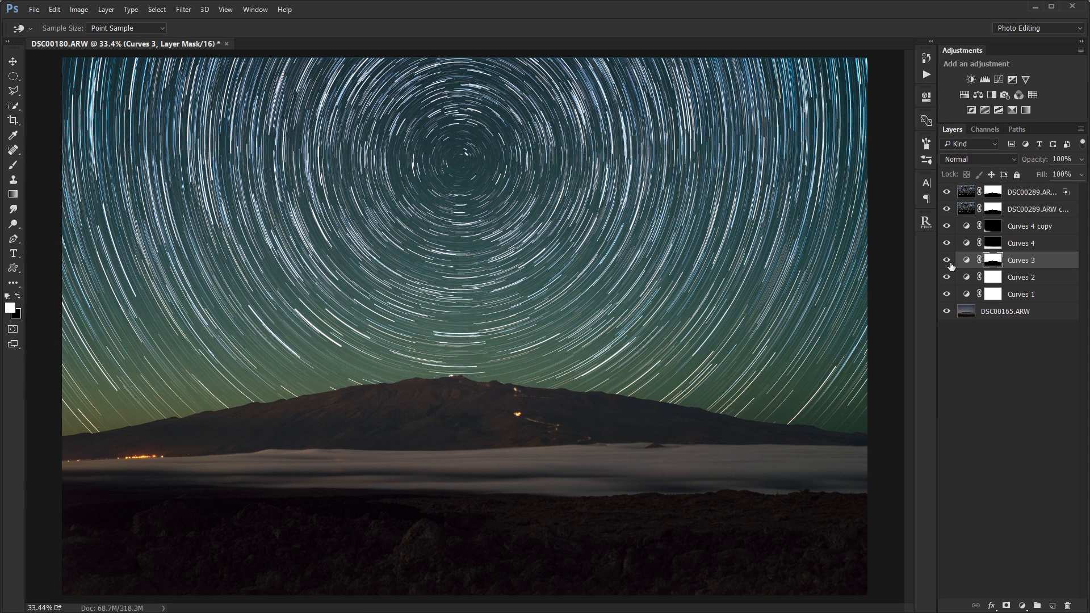
- Compare the whole image with Curves 3 hidden and shown, and with the lower star-trail layer hidden and shown
{"action": "left_click", "coordinate": [948, 262]}
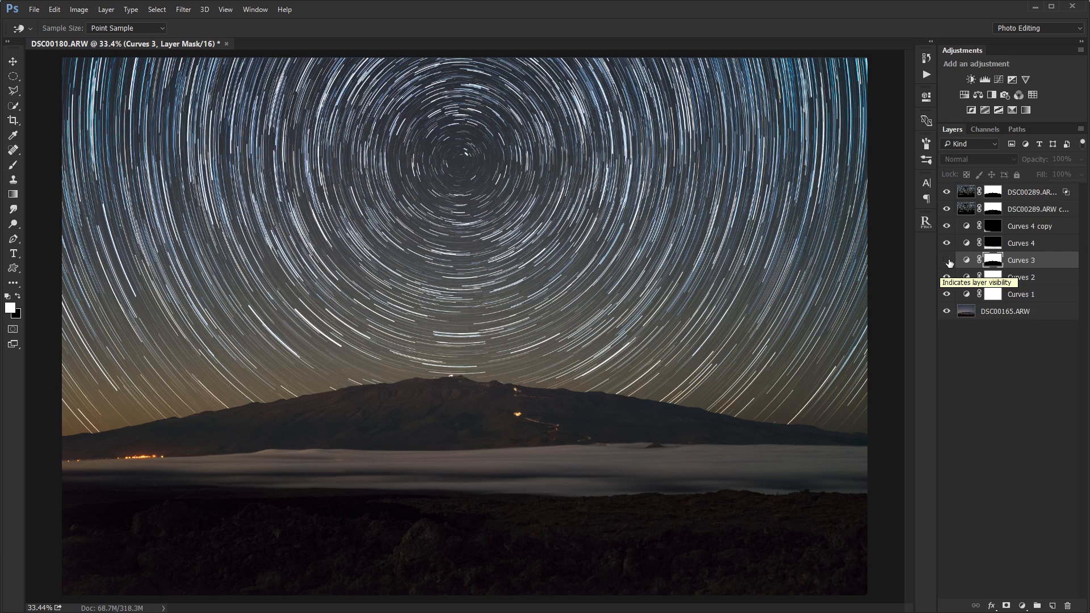
{"action": "left_click", "coordinate": [947, 262]}
{"action": "scroll", "coordinate": [751, 338], "scroll_direction": "down", "scroll_amount": 1}
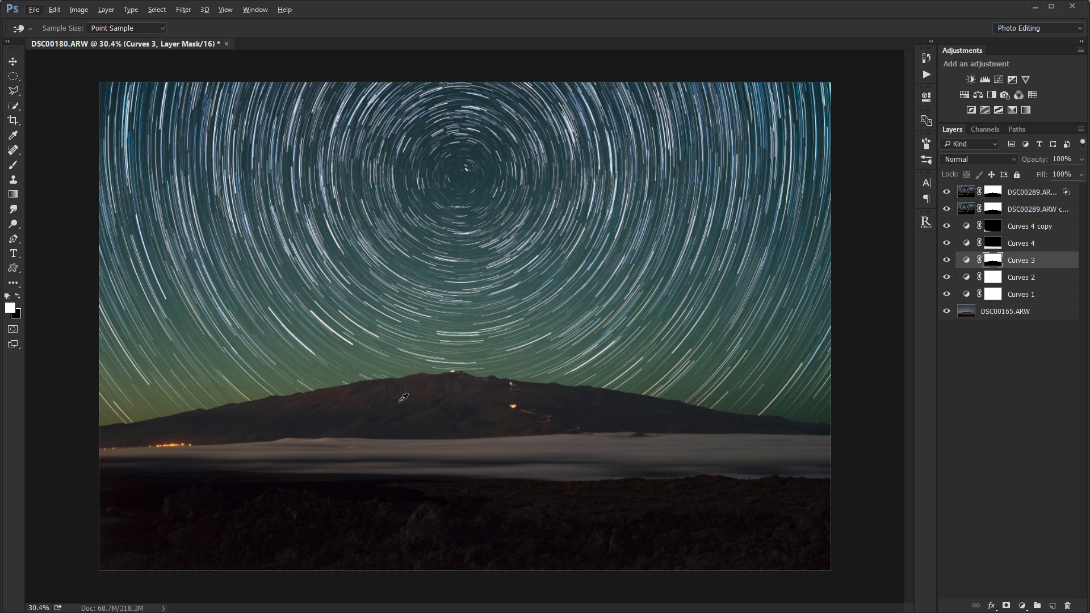
{"action": "scroll", "coordinate": [413, 384], "scroll_direction": "up", "scroll_amount": 1}
{"action": "scroll", "coordinate": [477, 332], "scroll_direction": "down", "scroll_amount": 1}
{"action": "left_click", "coordinate": [946, 209]}
{"action": "left_click", "coordinate": [947, 209]}
{"action": "scroll", "coordinate": [701, 273], "scroll_direction": "down", "scroll_amount": 1}
{"action": "scroll", "coordinate": [701, 273], "scroll_direction": "up", "scroll_amount": 2}
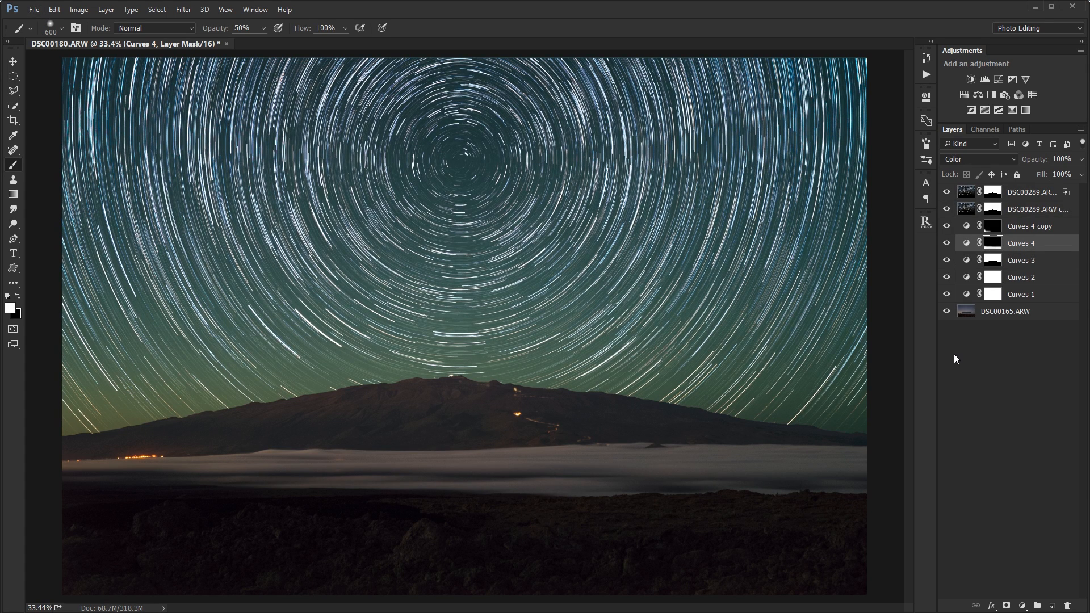
- Reduce the opacity of Curves 3 to 47%, checking the sky color with the adjustment hidden and shown
{"action": "left_click", "coordinate": [1025, 262]}
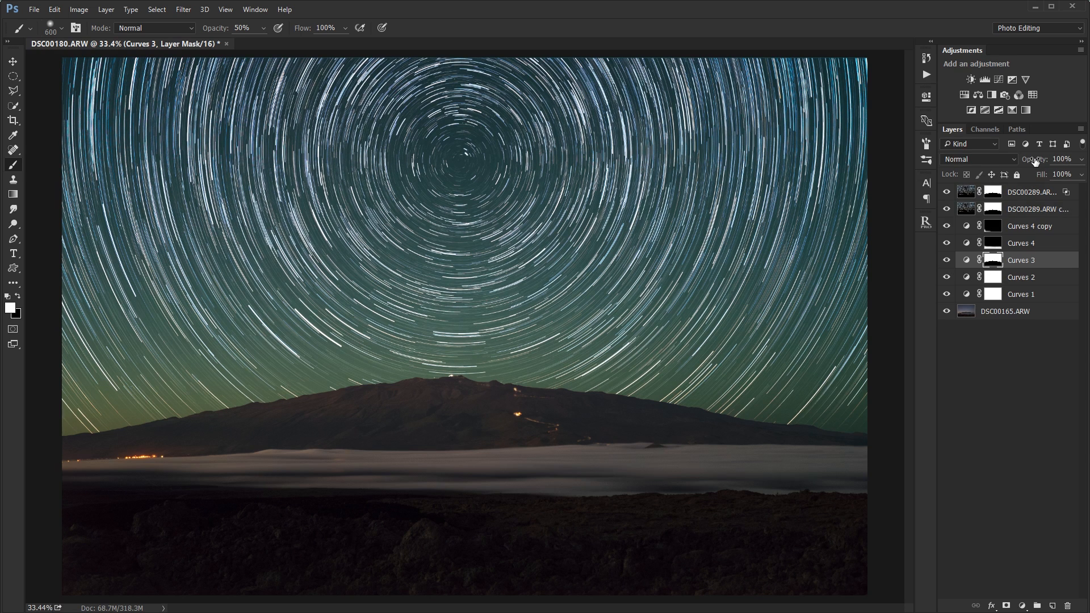
{"action": "left_click_drag", "start_coordinate": [1035, 161], "coordinate": [1016, 162]}
{"action": "left_click", "coordinate": [946, 262]}
{"action": "left_click_drag", "start_coordinate": [1031, 162], "coordinate": [1020, 161]}
{"action": "left_click", "coordinate": [946, 261]}
{"action": "left_click", "coordinate": [946, 261]}
{"action": "left_click", "coordinate": [946, 262]}
- Review the whole blended image at slightly different magnifications and check the blend settings of the top star-trail, Curves 3 and Curves 4 copy layers
{"action": "key", "text": "ctrl+minus"}
{"action": "scroll", "coordinate": [746, 353], "scroll_direction": "up", "scroll_amount": 3}
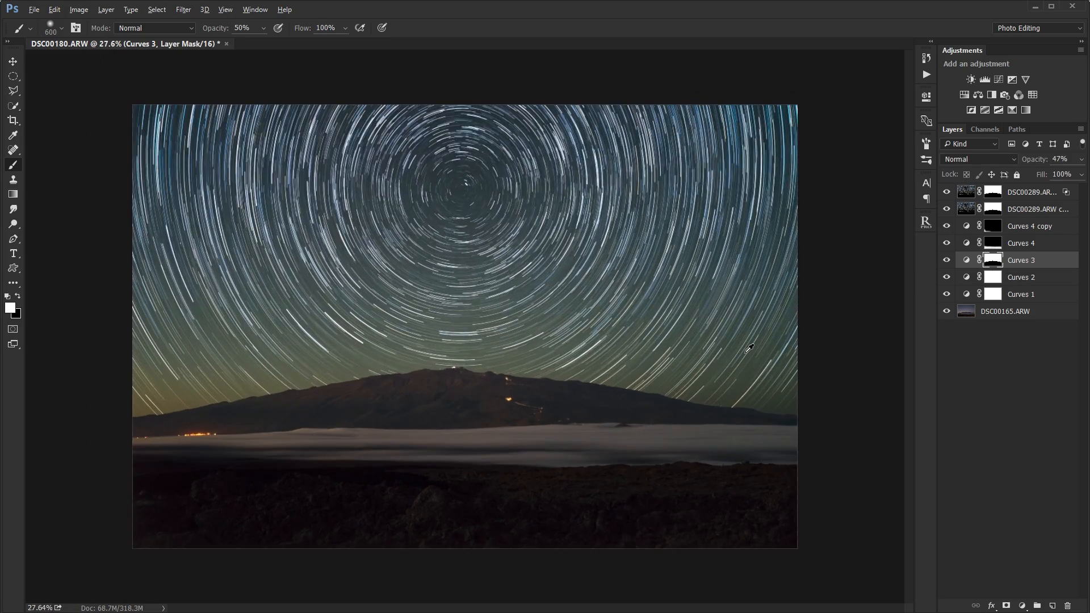
{"action": "scroll", "coordinate": [746, 352], "scroll_direction": "down", "scroll_amount": 2}
{"action": "scroll", "coordinate": [747, 352], "scroll_direction": "up", "scroll_amount": 2}
{"action": "scroll", "coordinate": [749, 348], "scroll_direction": "down", "scroll_amount": 1}
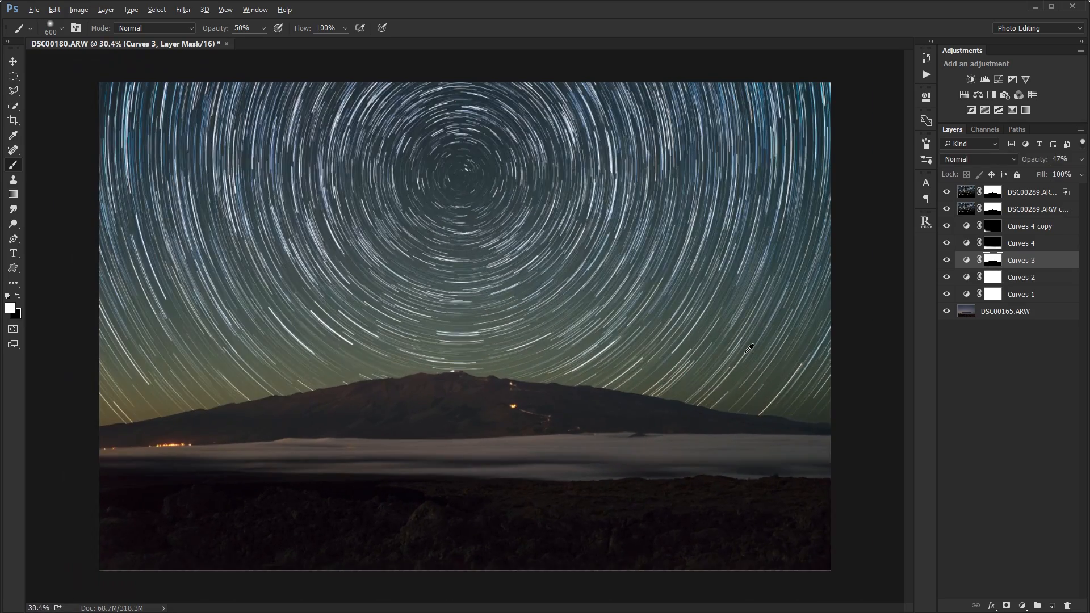
{"action": "left_click", "coordinate": [981, 359]}
{"action": "scroll", "coordinate": [672, 400], "scroll_direction": "up", "scroll_amount": 1}
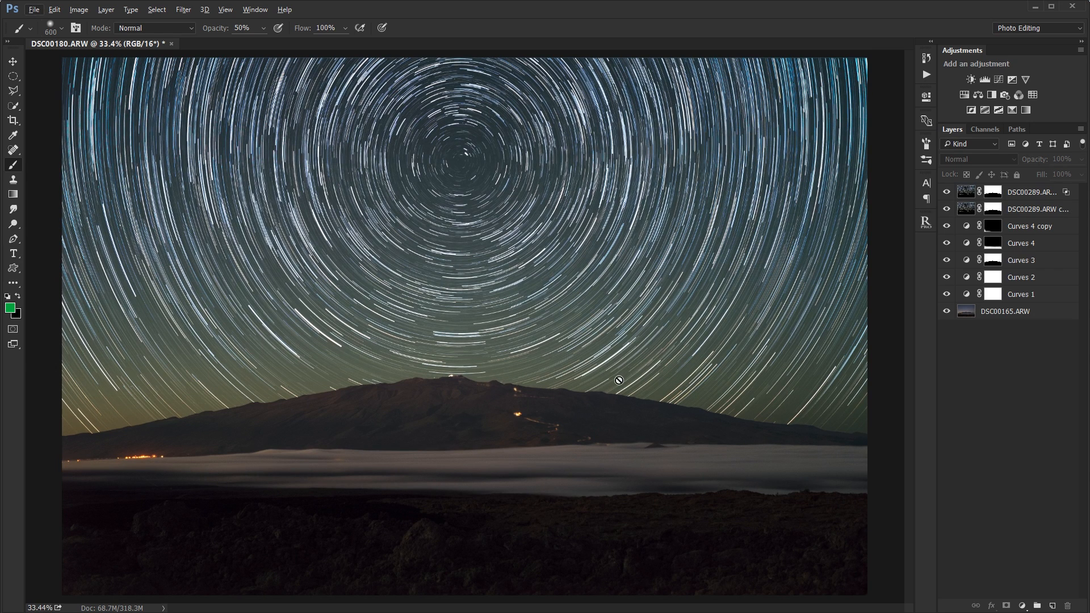
{"action": "left_click", "coordinate": [1044, 194]}
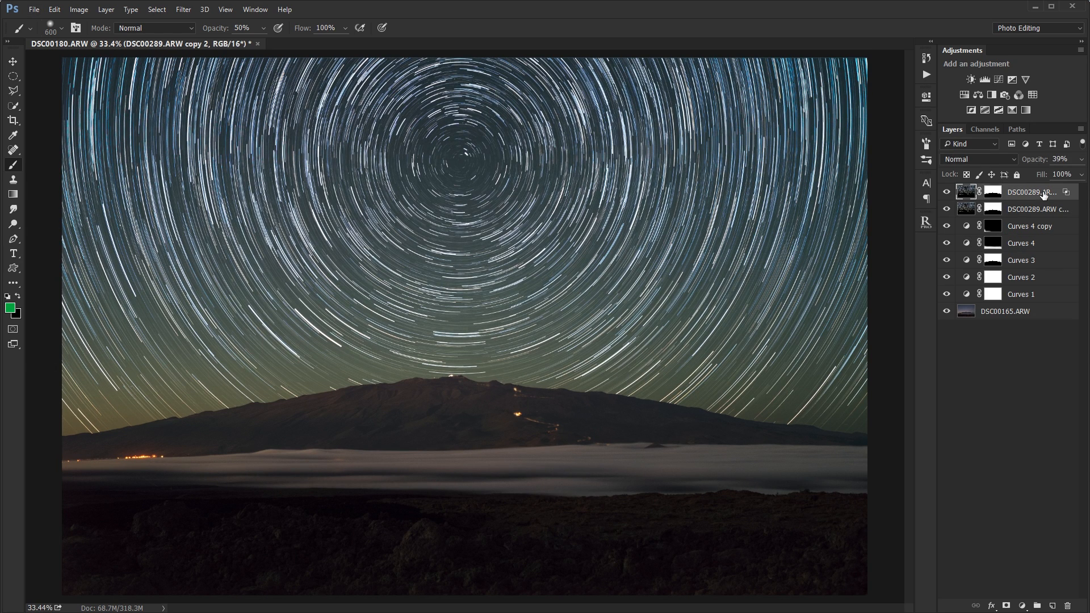
{"action": "left_click", "coordinate": [1029, 257]}
{"action": "left_click", "coordinate": [1028, 230]}
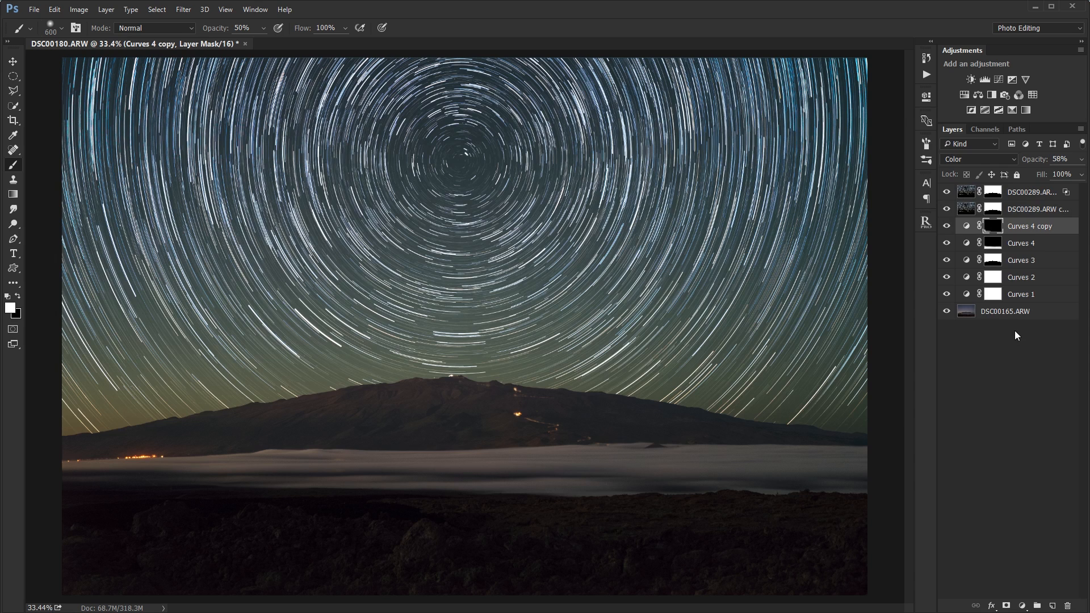
{"action": "left_click", "coordinate": [1017, 336]}
{"action": "left_click", "coordinate": [1016, 193]}
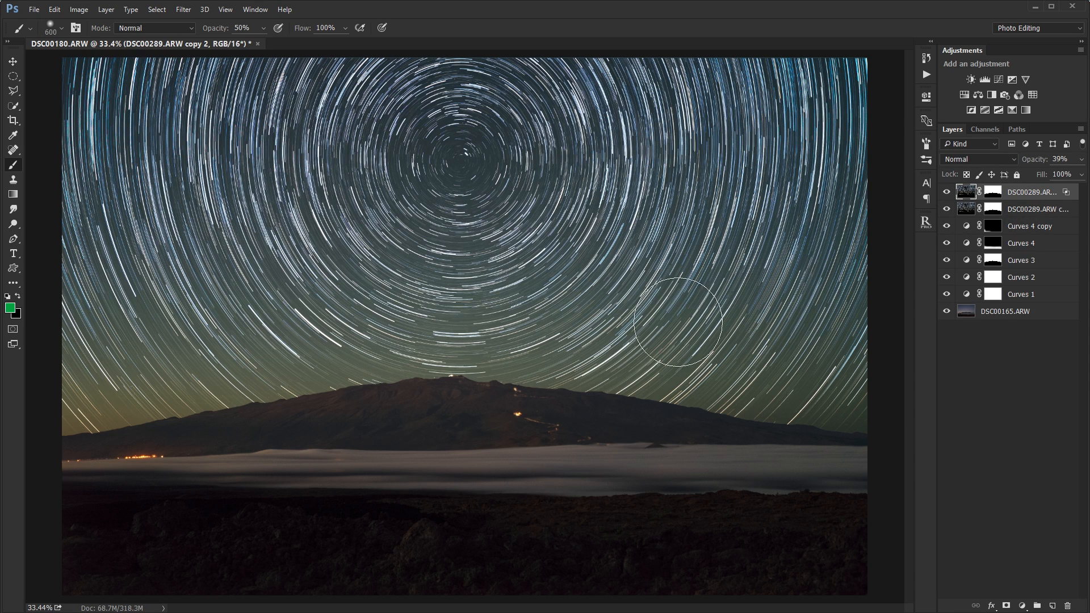
{"action": "scroll", "coordinate": [652, 349], "scroll_direction": "down", "scroll_amount": 1}
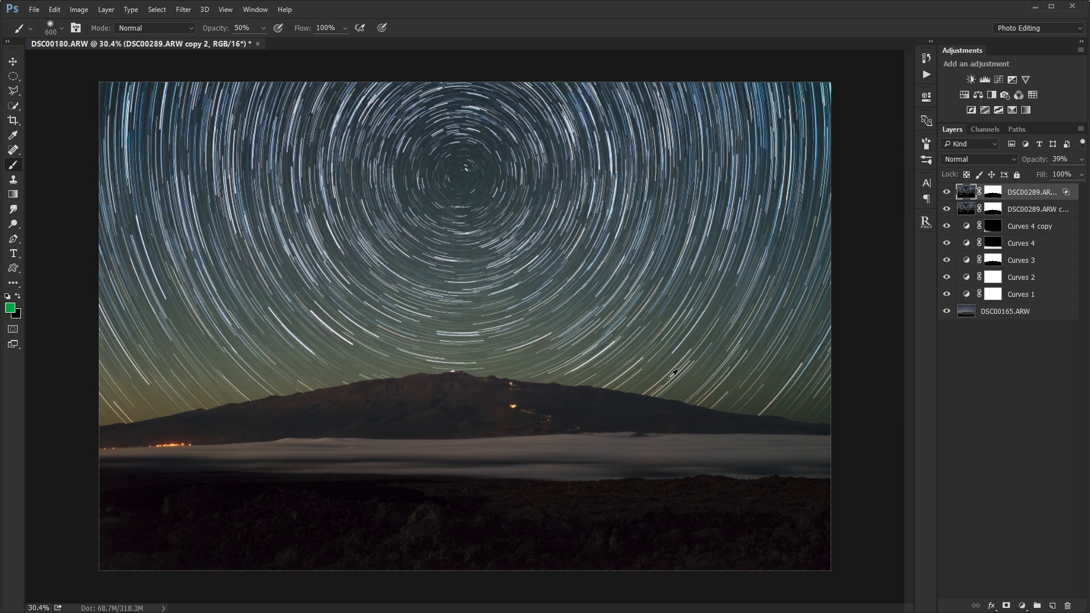
{"action": "scroll", "coordinate": [669, 379], "scroll_direction": "up", "scroll_amount": 1}
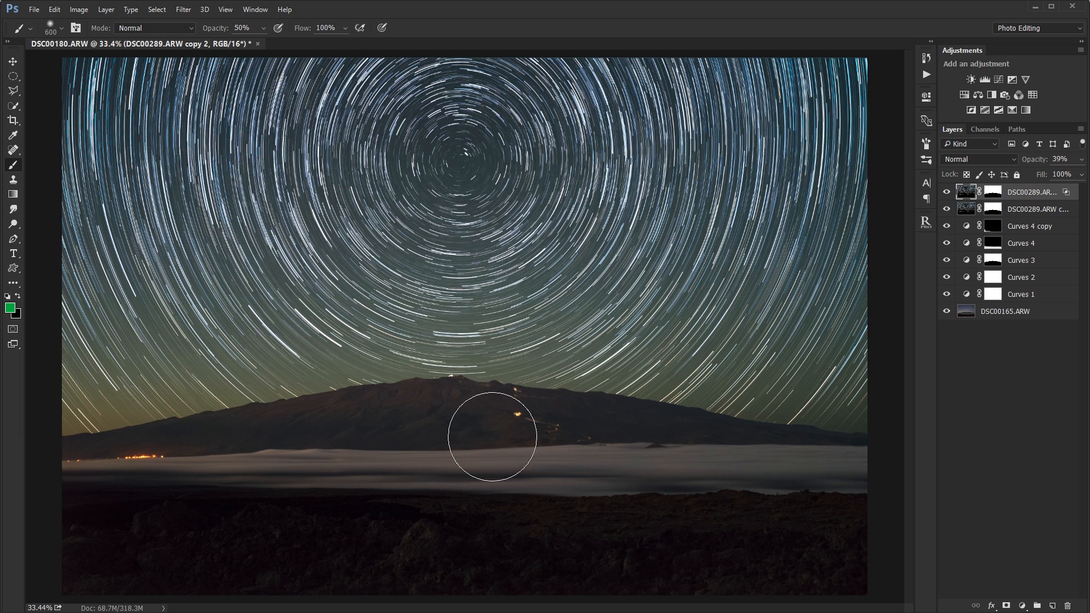
- Isolate the DSC00165.ARW base layer, and show only the lower star-trail layer over it with its mask selected
{"action": "left_click", "coordinate": [947, 311], "text": "alt"}
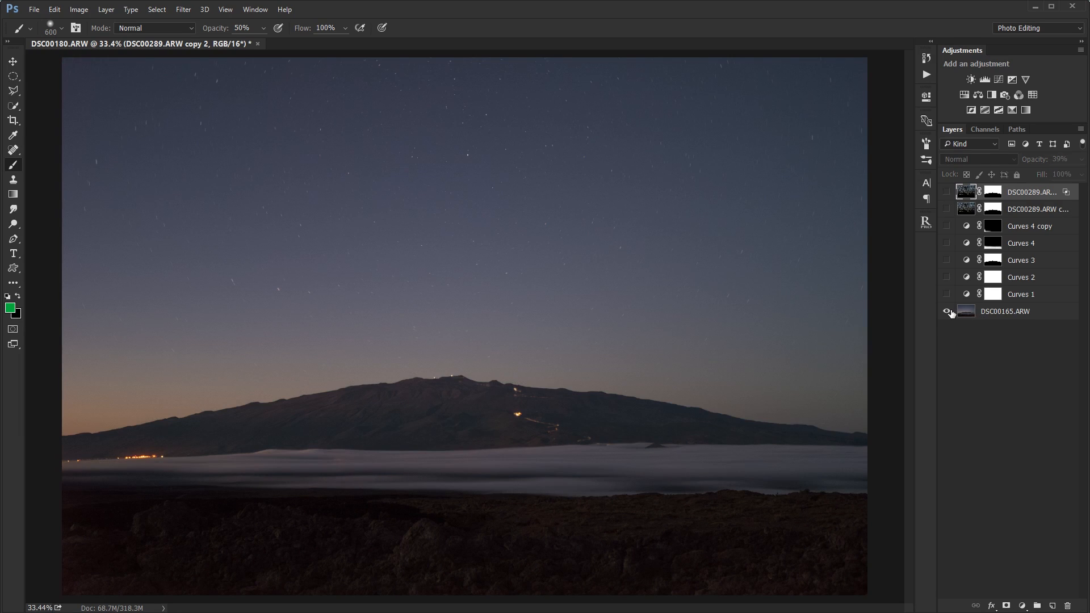
{"action": "left_click", "coordinate": [992, 311]}
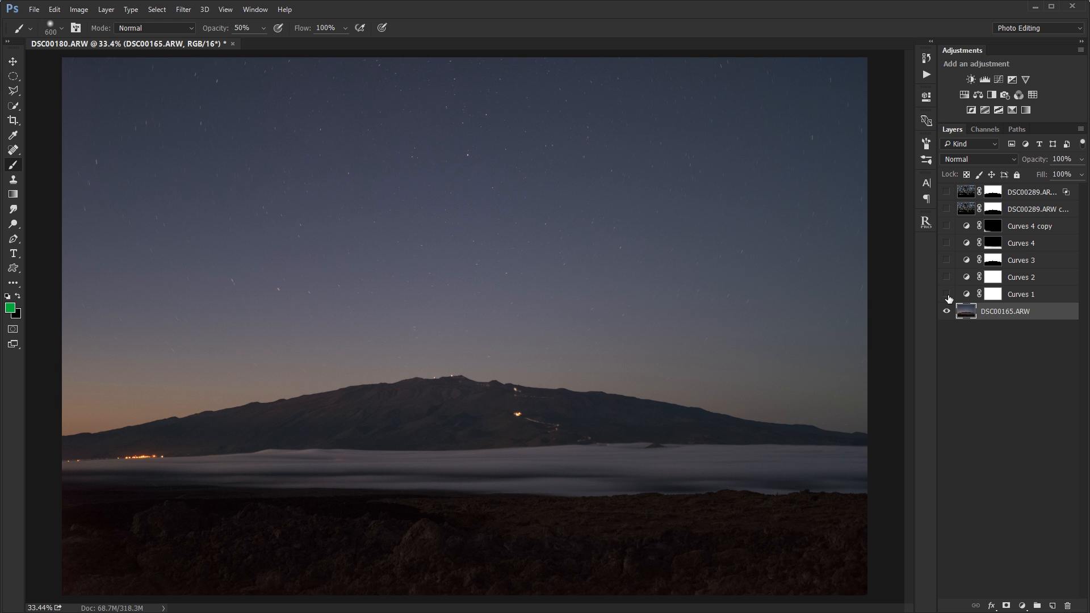
{"action": "left_click_drag", "start_coordinate": [946, 212], "coordinate": [948, 193]}
{"action": "left_click", "coordinate": [1005, 210]}
{"action": "left_click", "coordinate": [946, 193]}
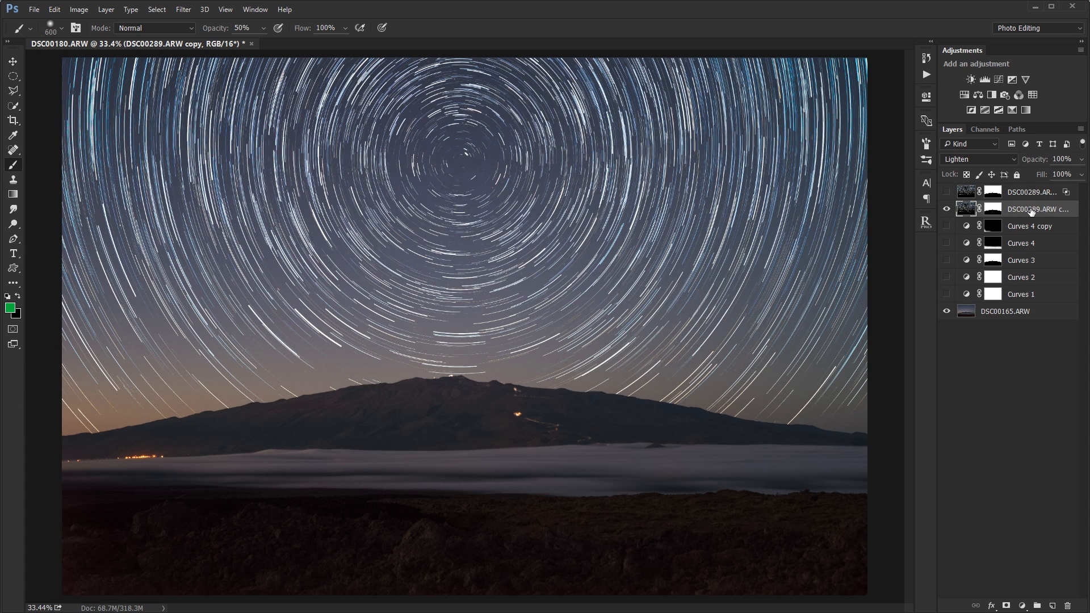
{"action": "left_click", "coordinate": [997, 210]}
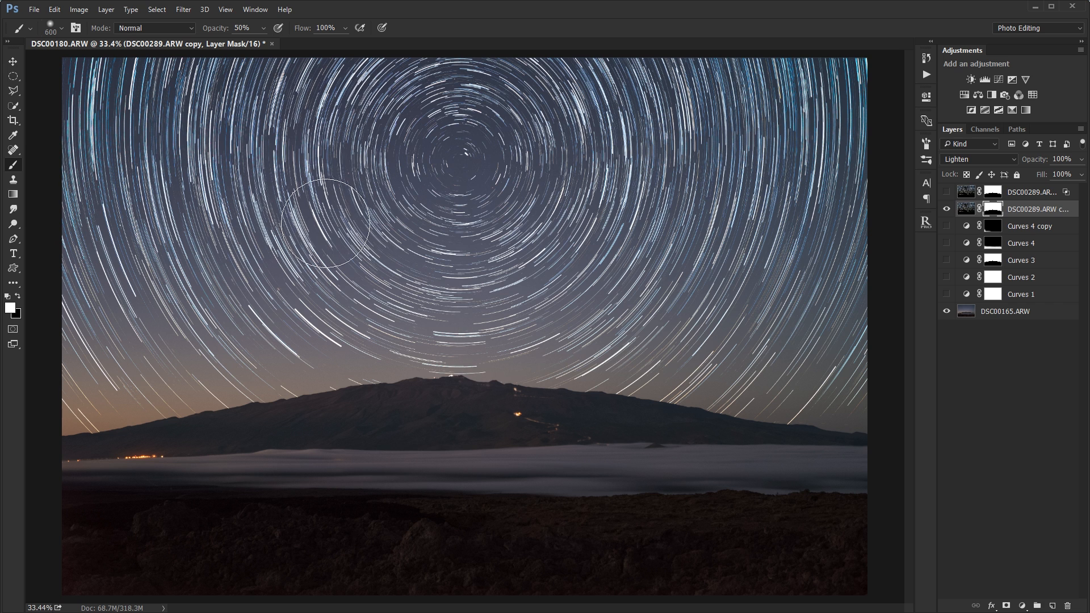
- Compare the sky with the top star-trail layer shown and hidden over the lower one, leaving it shown
{"action": "left_click", "coordinate": [1017, 196]}
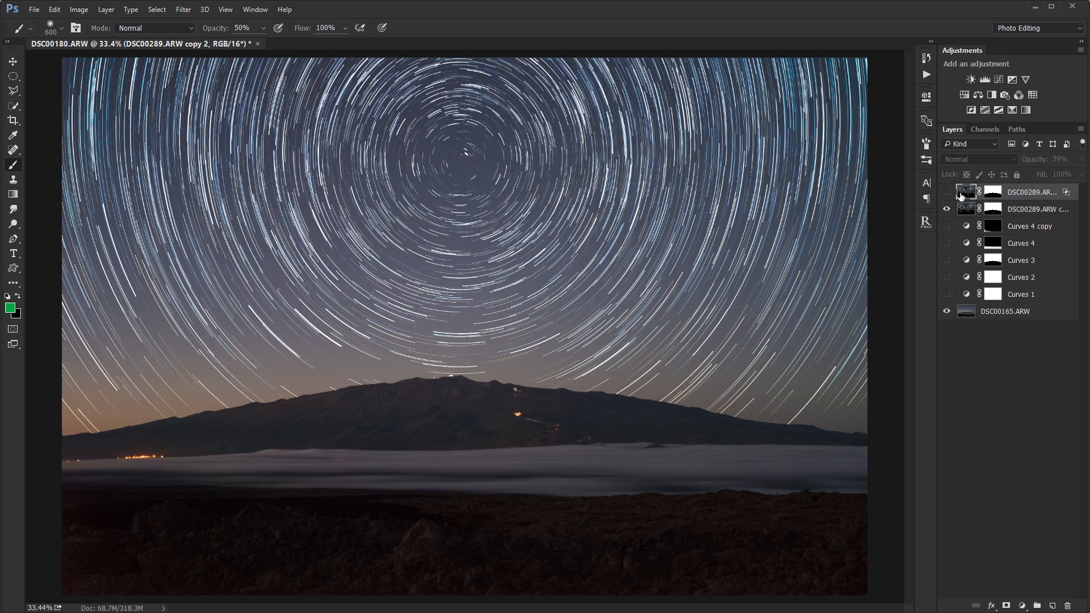
{"action": "left_click", "coordinate": [947, 193]}
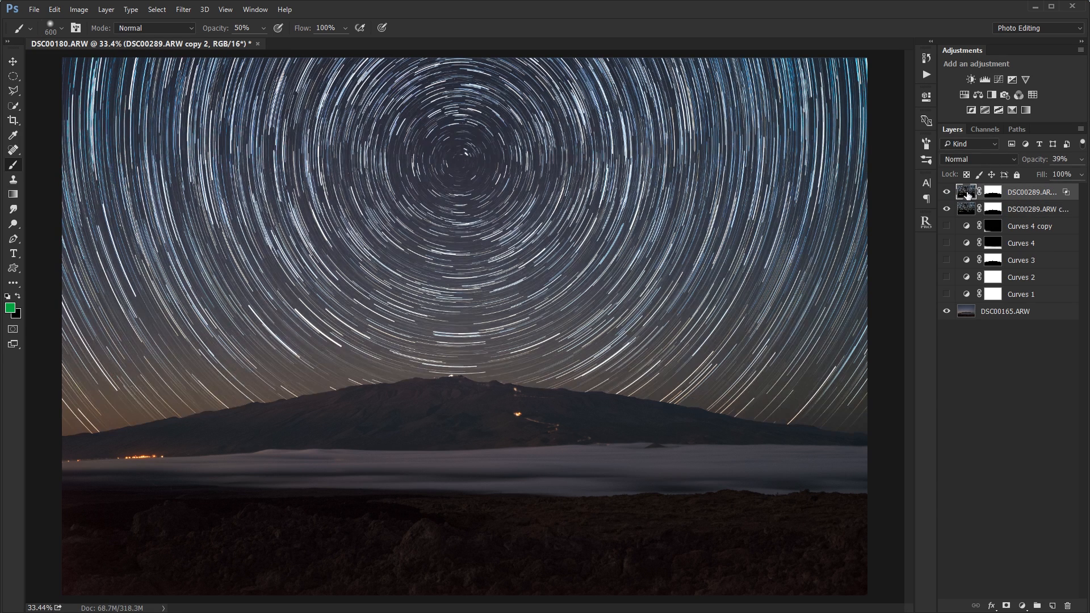
{"action": "left_click", "coordinate": [1028, 211]}
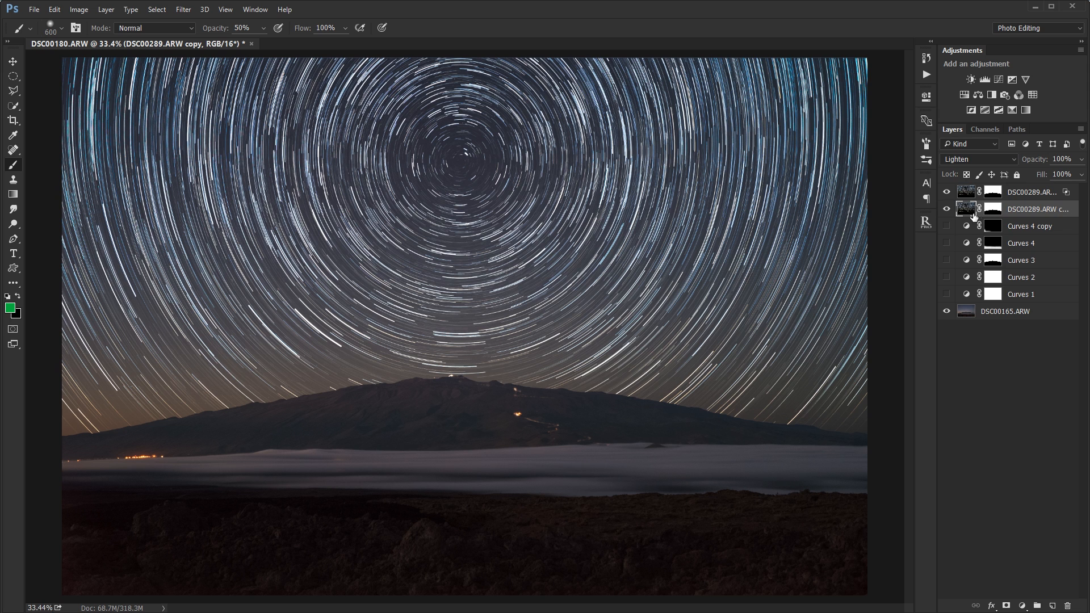
{"action": "left_click", "coordinate": [944, 194]}
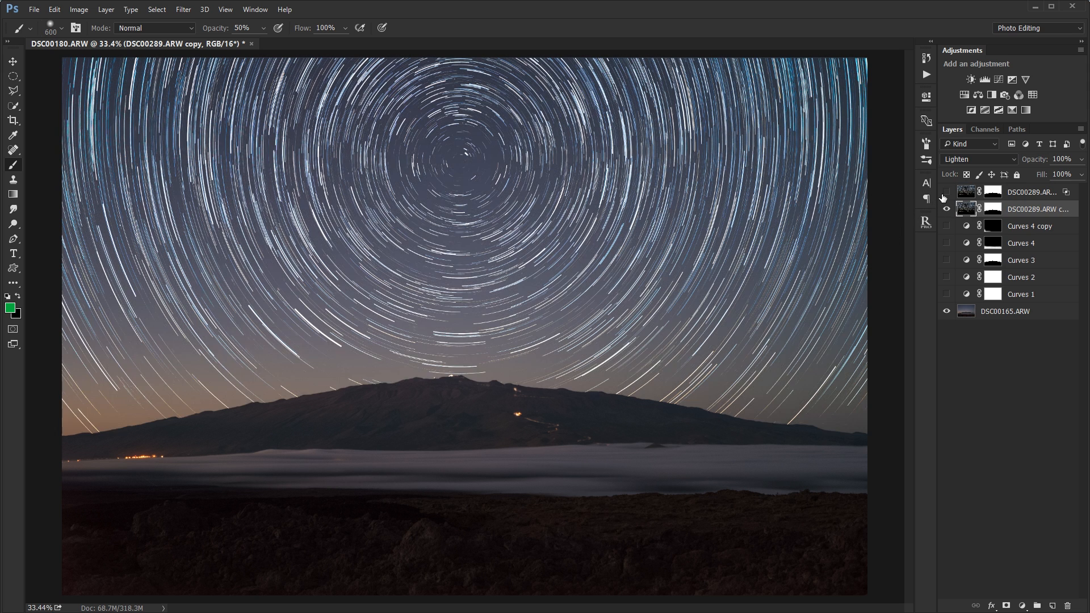
{"action": "left_click", "coordinate": [946, 193]}
{"action": "left_click", "coordinate": [971, 196]}
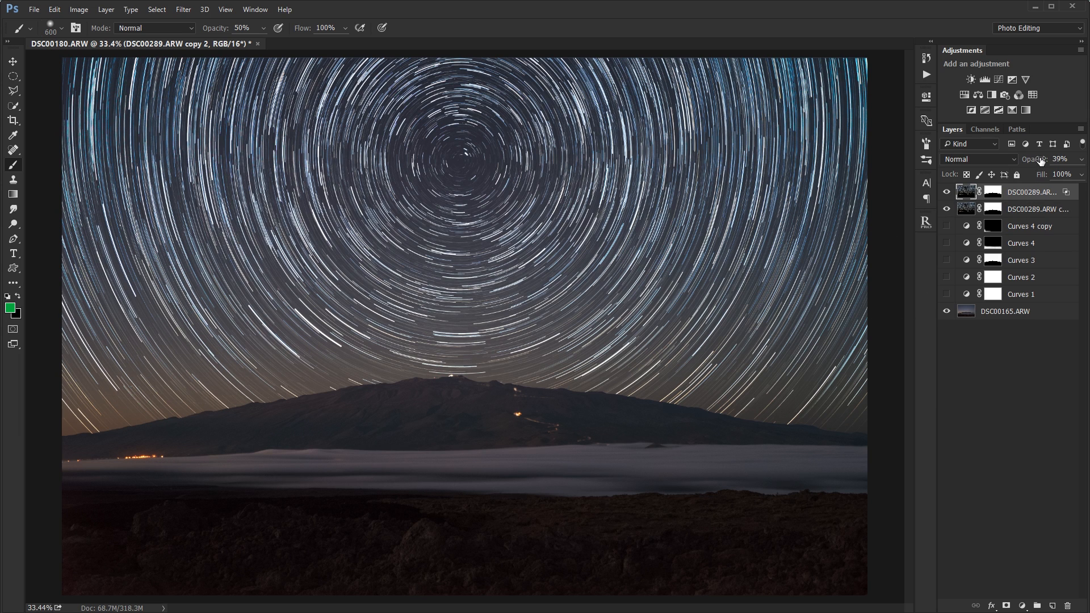
- Show the adjustments from Curves 1 up to Curves 4 copy one after another, review the full image, and deselect all layers
{"action": "left_click", "coordinate": [1005, 295]}
{"action": "left_click", "coordinate": [947, 294]}
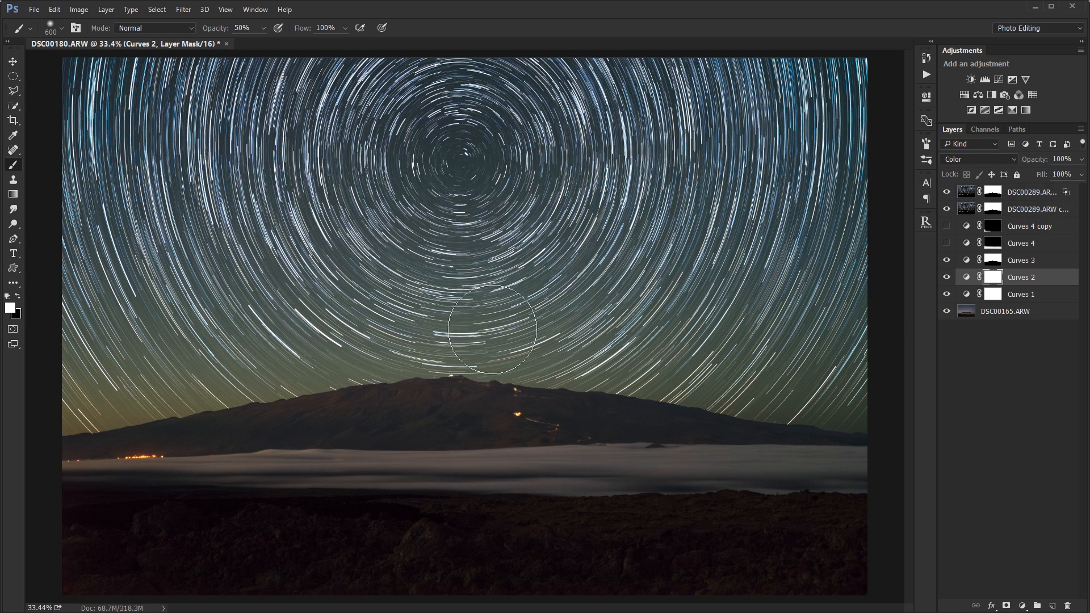
{"action": "left_click", "coordinate": [1008, 263]}
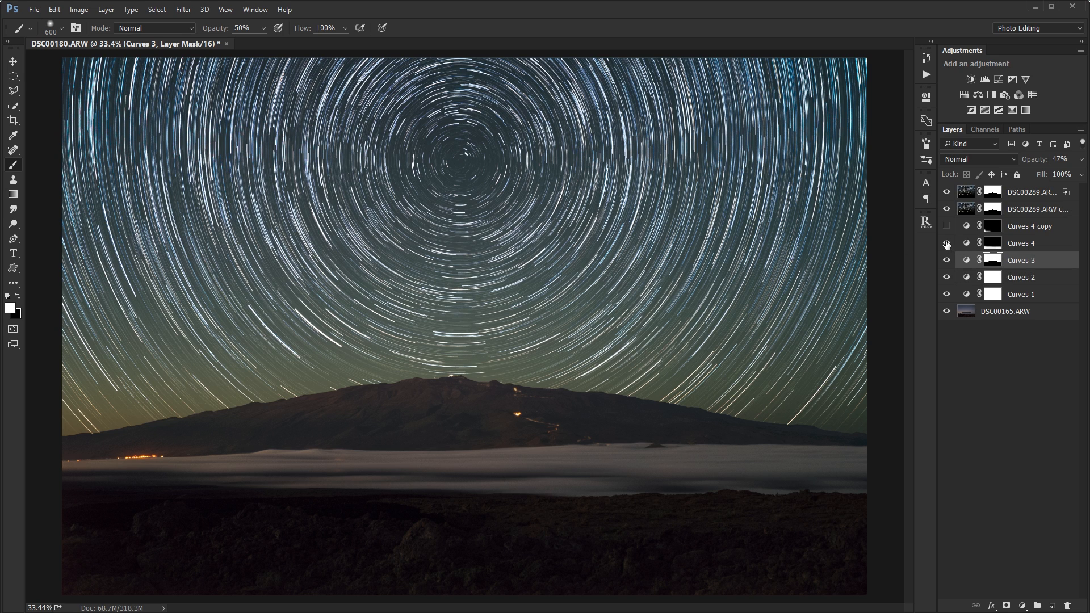
{"action": "left_click", "coordinate": [1022, 244]}
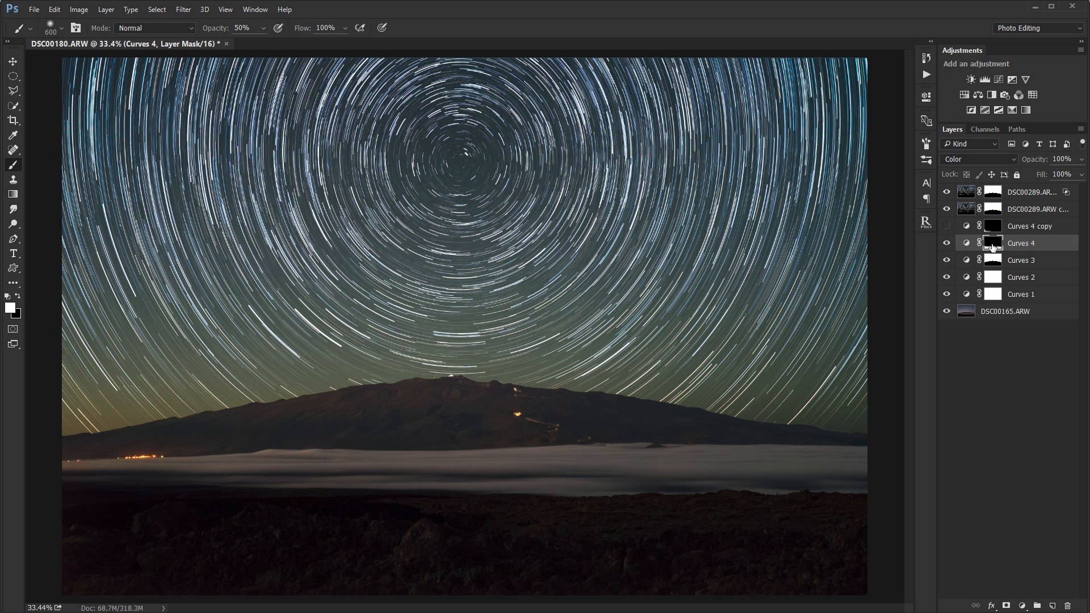
{"action": "left_click", "coordinate": [946, 226]}
{"action": "scroll", "coordinate": [494, 431], "scroll_direction": "down", "scroll_amount": 2}
{"action": "scroll", "coordinate": [500, 428], "scroll_direction": "up", "scroll_amount": 1}
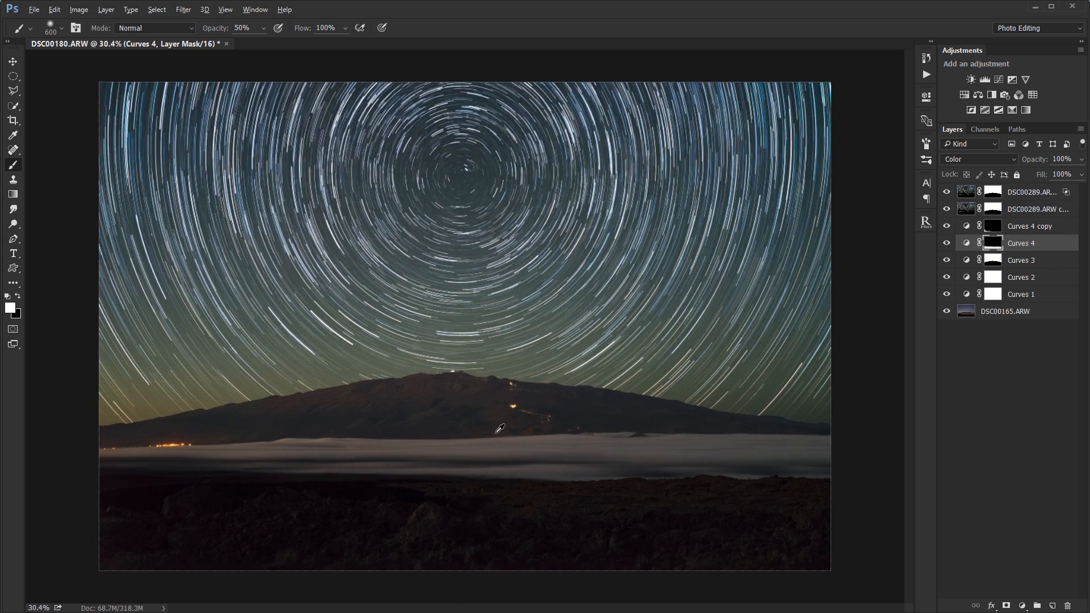
{"action": "left_click", "coordinate": [994, 374]}
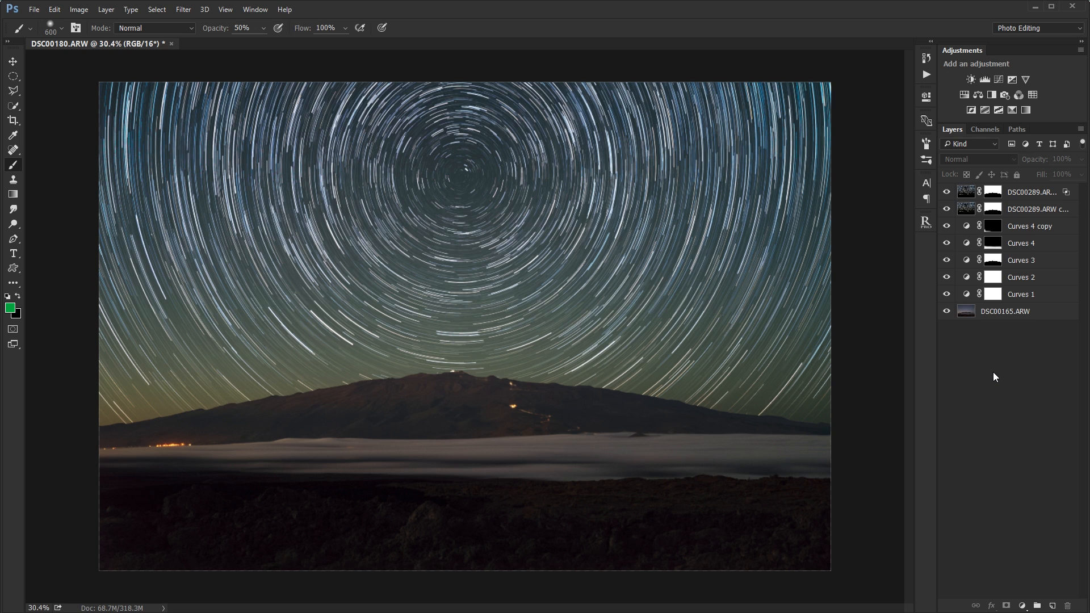